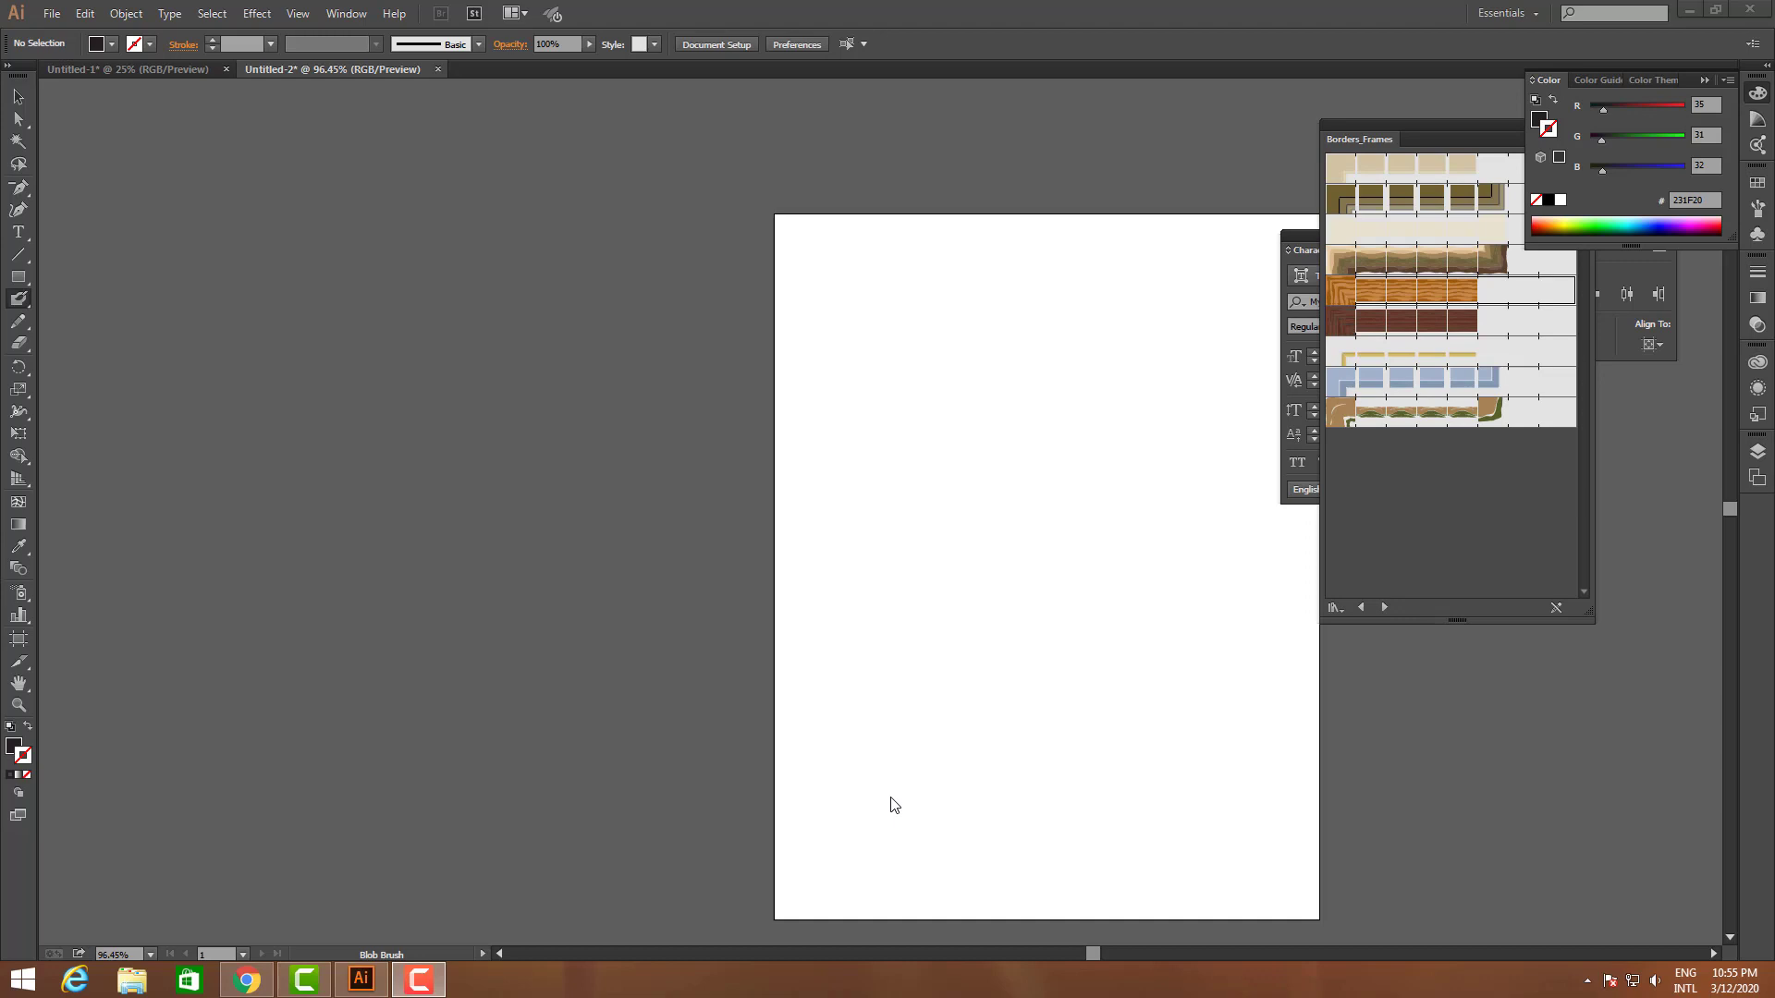
# - Activate the Blob Brush tool
pyautogui.click(19, 301)
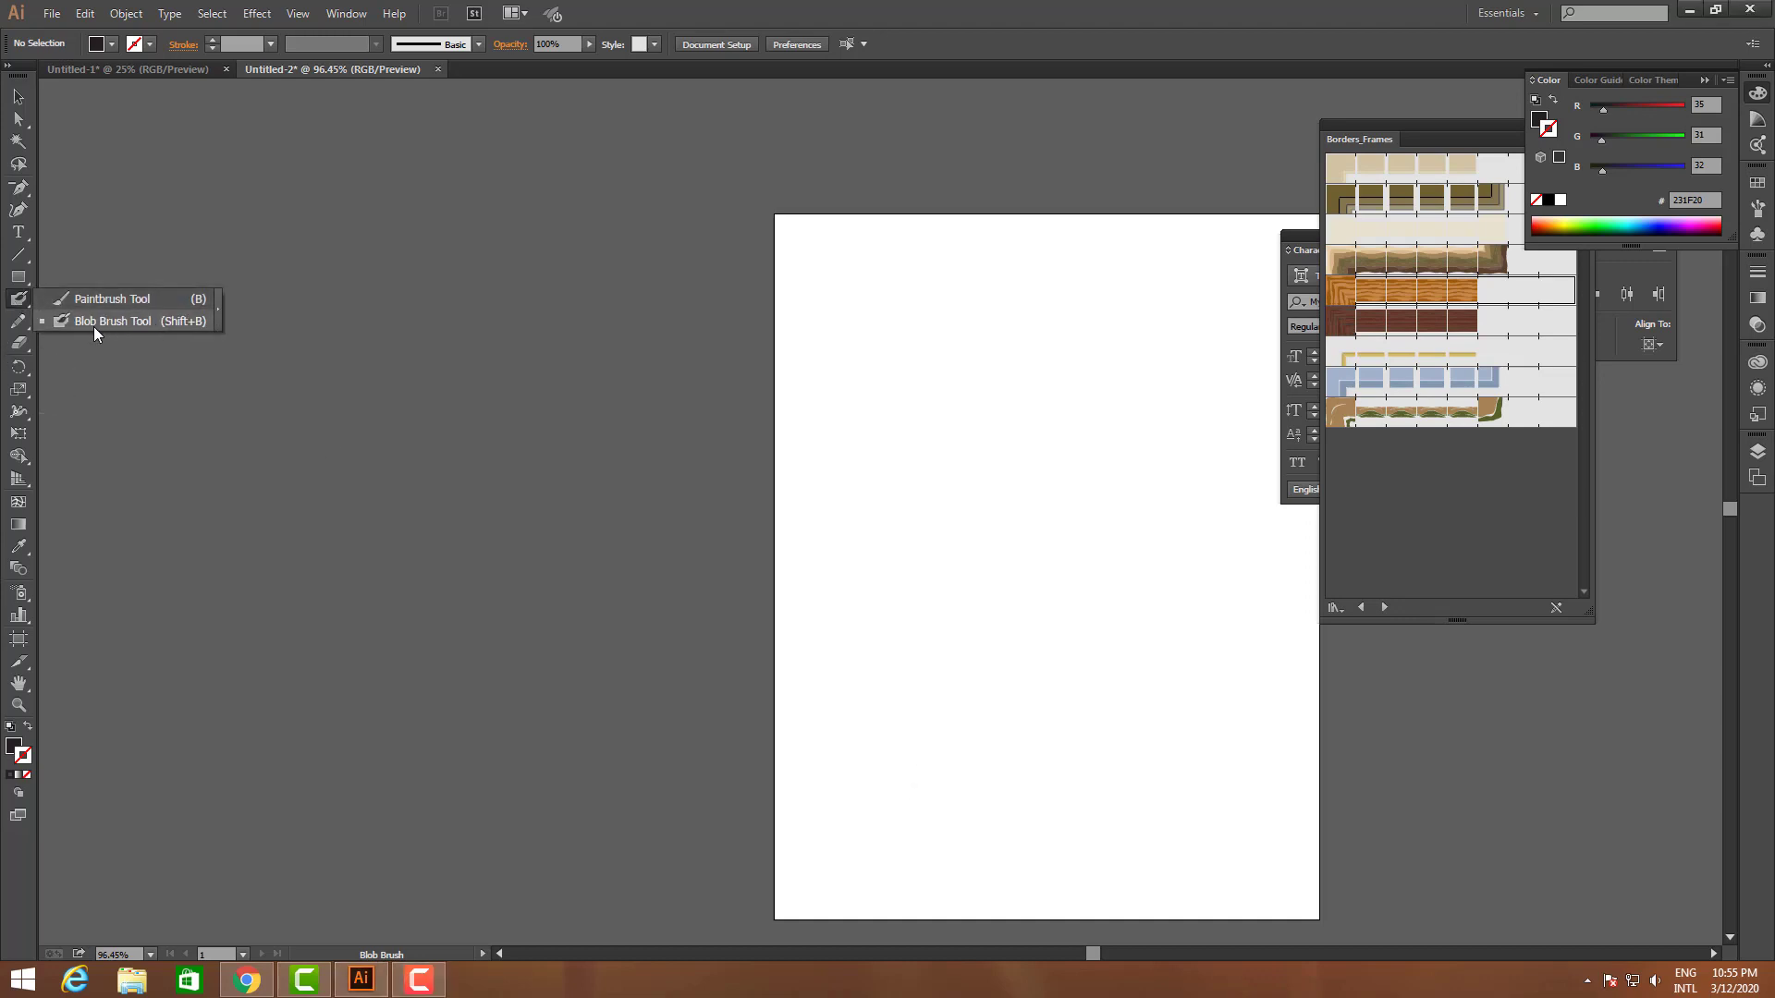
pyautogui.click(144, 323)
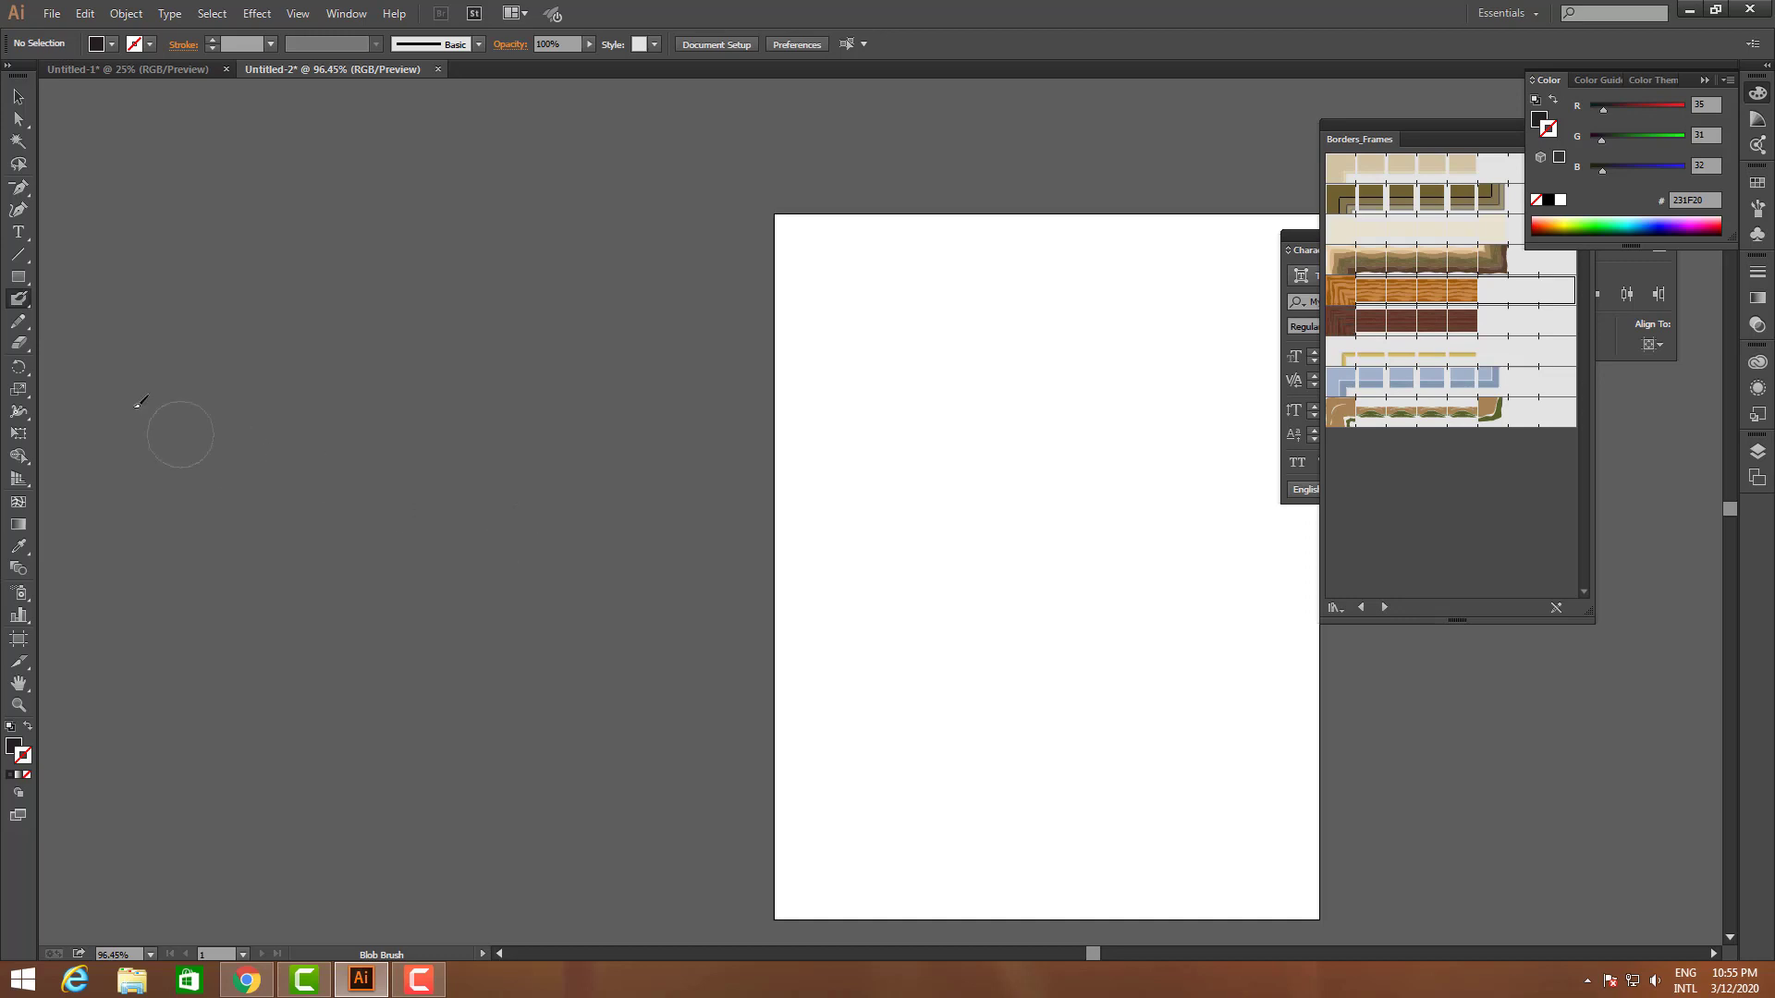
pyautogui.rightClick(25, 307)
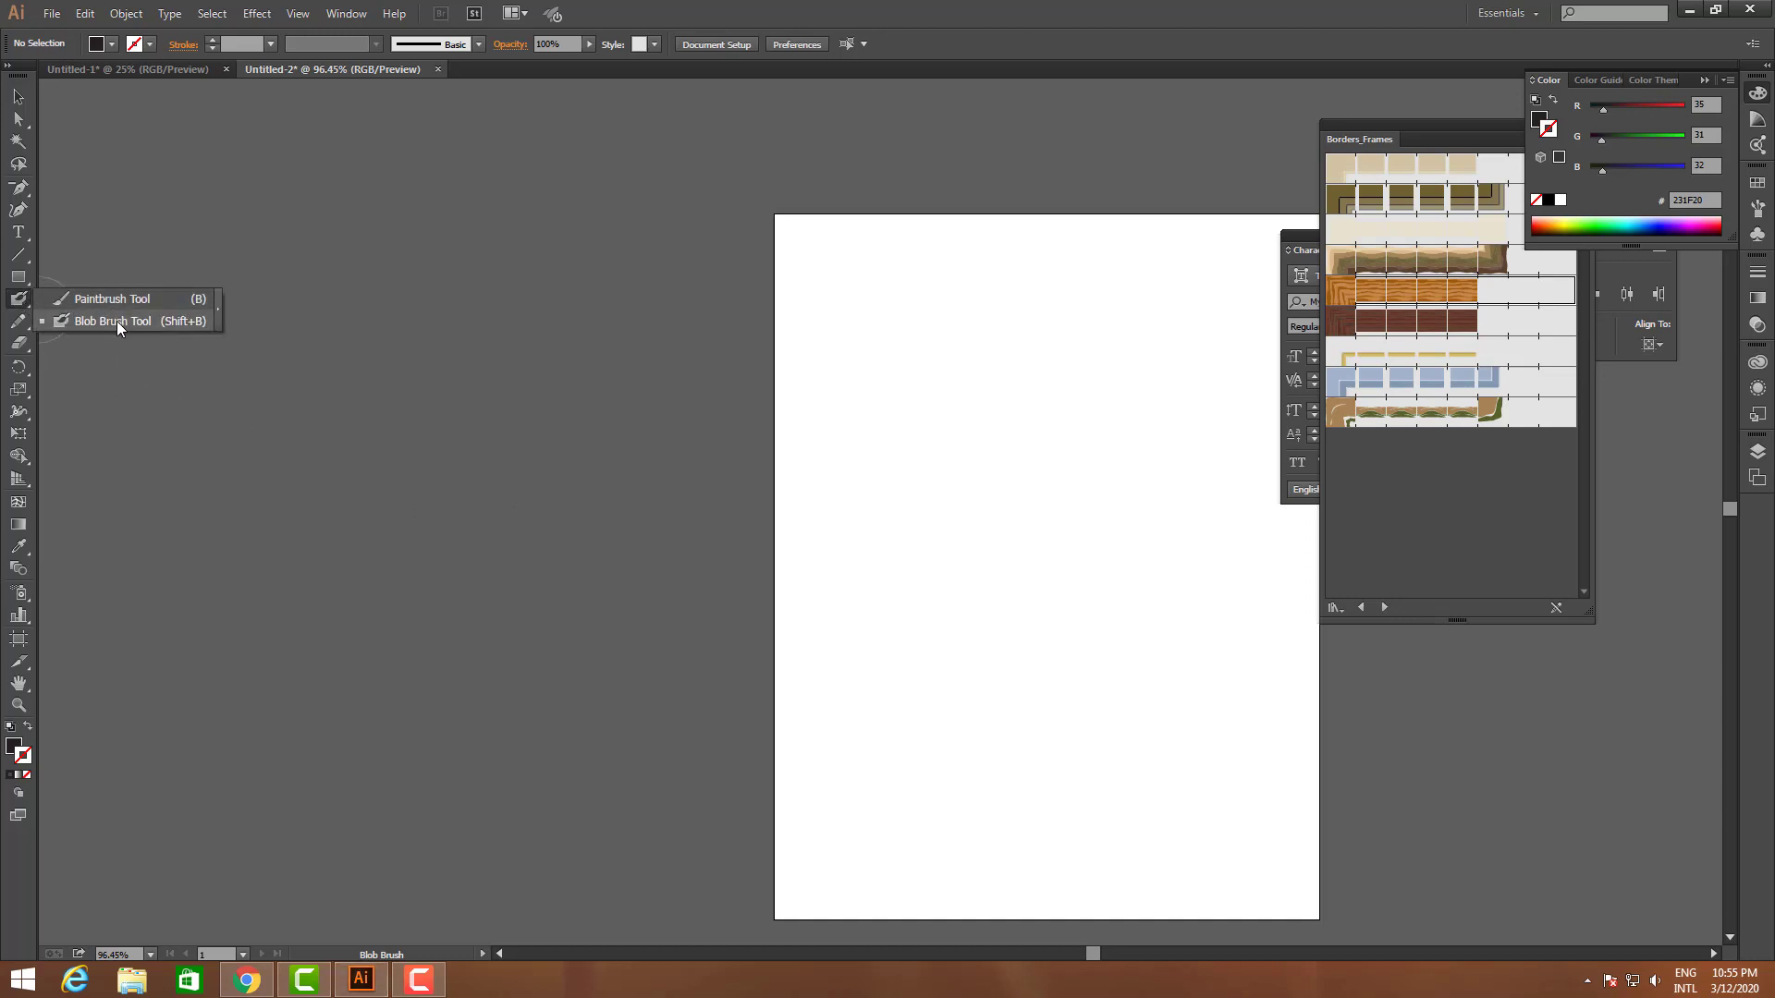
pyautogui.click(116, 320)
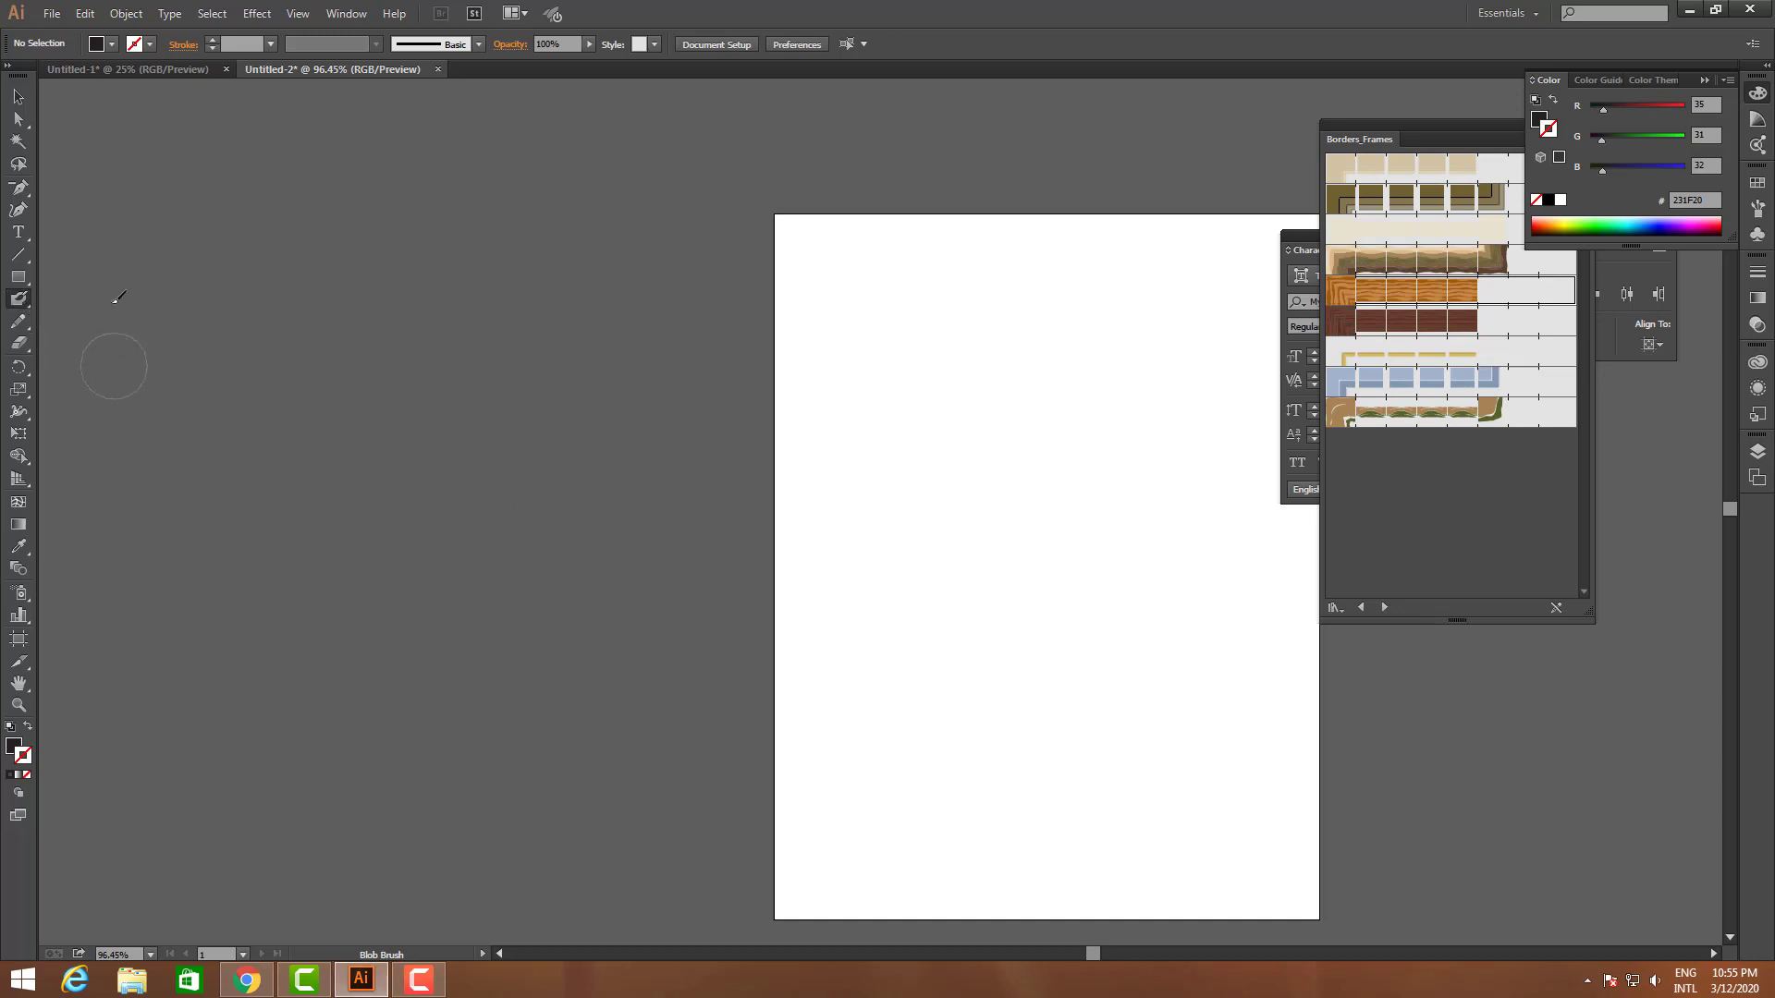
pyautogui.rightClick(21, 300)
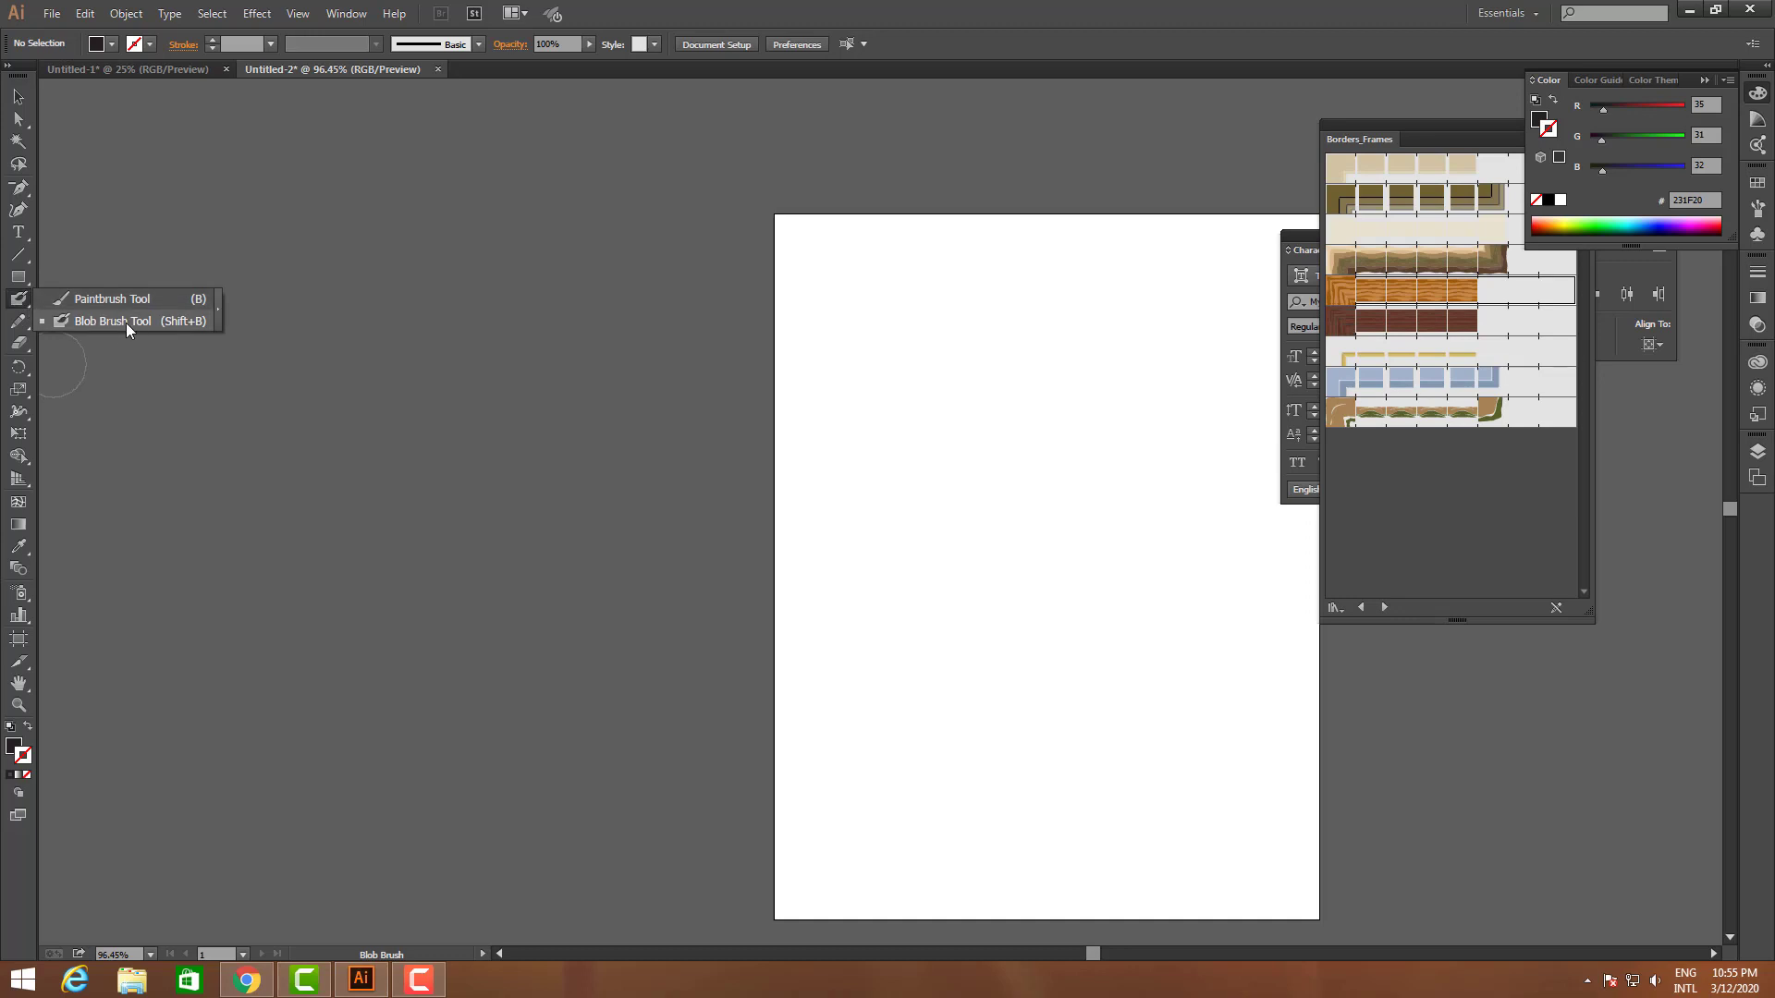
pyautogui.click(126, 323)
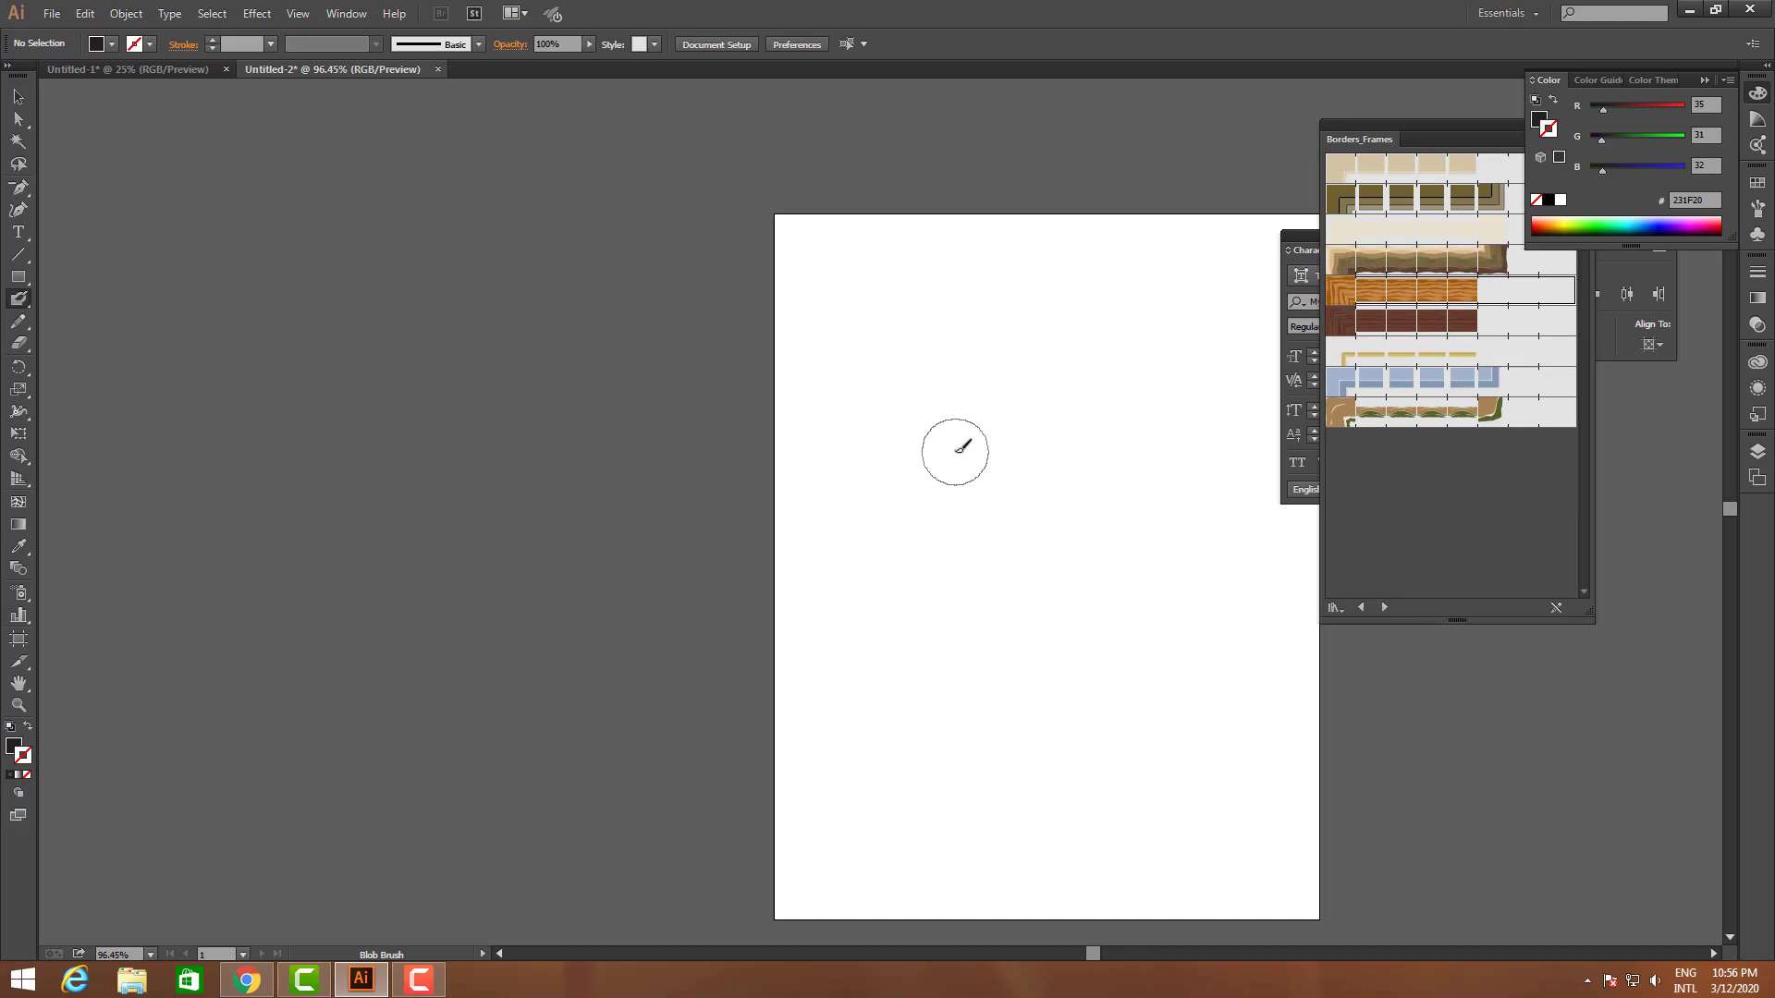
# - Try out smaller and larger Blob Brush tip sizes over the empty artboard
pyautogui.press('[')
pyautogui.press('[')
pyautogui.press('[')
pyautogui.press('[')
pyautogui.press('[')
pyautogui.press('[')
pyautogui.press('[')
pyautogui.press('[')
pyautogui.press(']')
pyautogui.press(']')
pyautogui.press(']')
pyautogui.press(']')
pyautogui.press(']')
pyautogui.press(']')
pyautogui.press(']')
pyautogui.press(']')
pyautogui.press('[')
pyautogui.press('[')
pyautogui.press(']')
pyautogui.press(']')
pyautogui.press(']')
pyautogui.press('[')
pyautogui.press('[')
pyautogui.press('[')
# - Configure the Blob Brush options with a size of 21 pt, an angle of 35° and a roundness of 48%
pyautogui.doubleClick(18, 302)
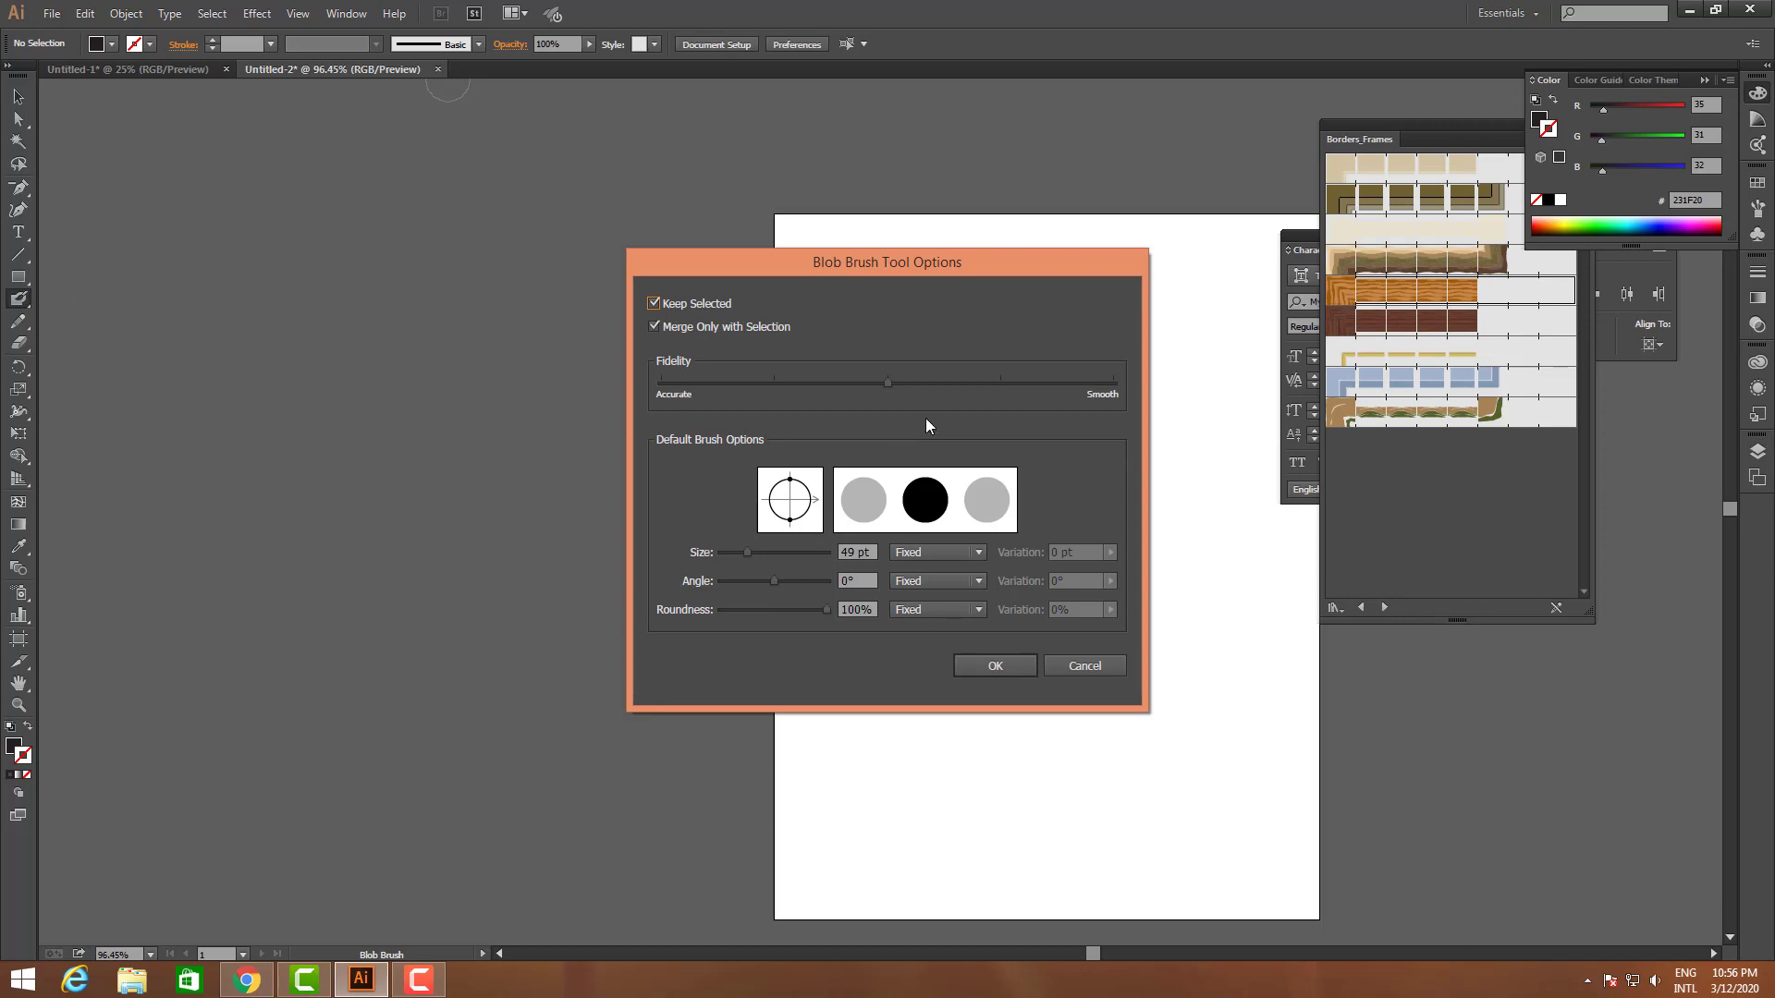
pyautogui.moveTo(889, 382); pyautogui.dragTo(1148, 428)
pyautogui.moveTo(748, 553)
pyautogui.mouseDown()
pyautogui.moveTo(798, 553)
pyautogui.moveTo(732, 552)
pyautogui.mouseUp()
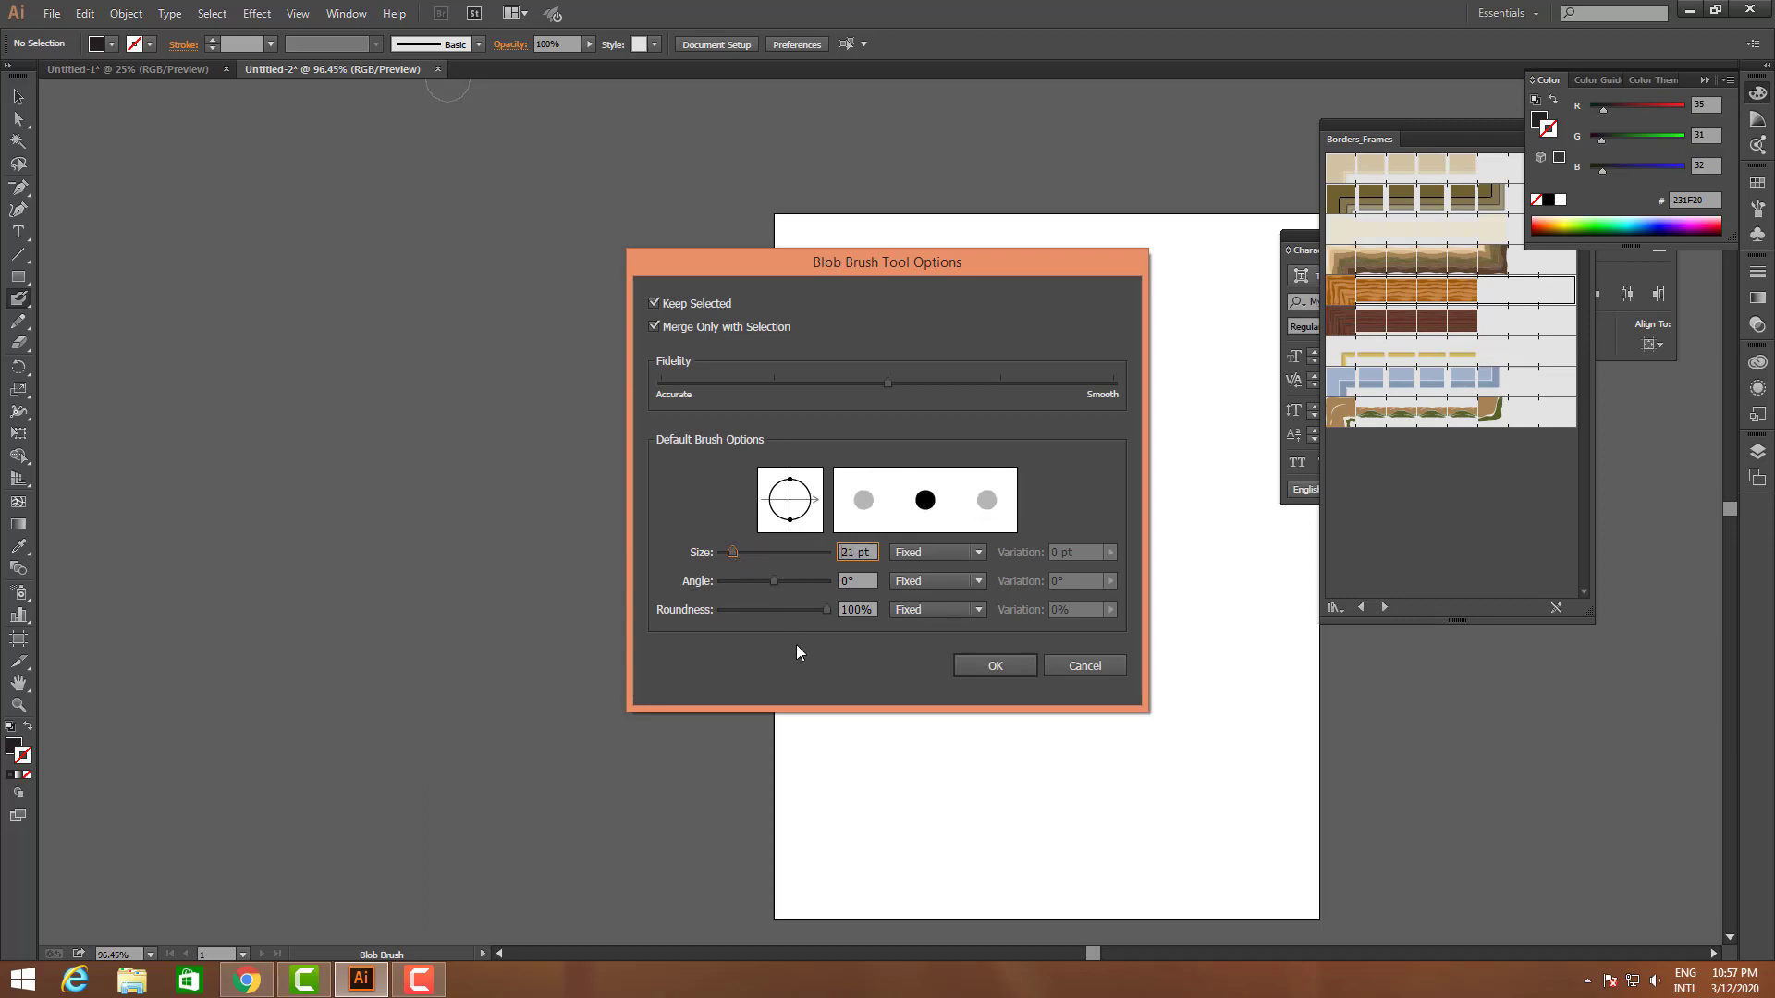
pyautogui.moveTo(779, 585); pyautogui.dragTo(787, 584)
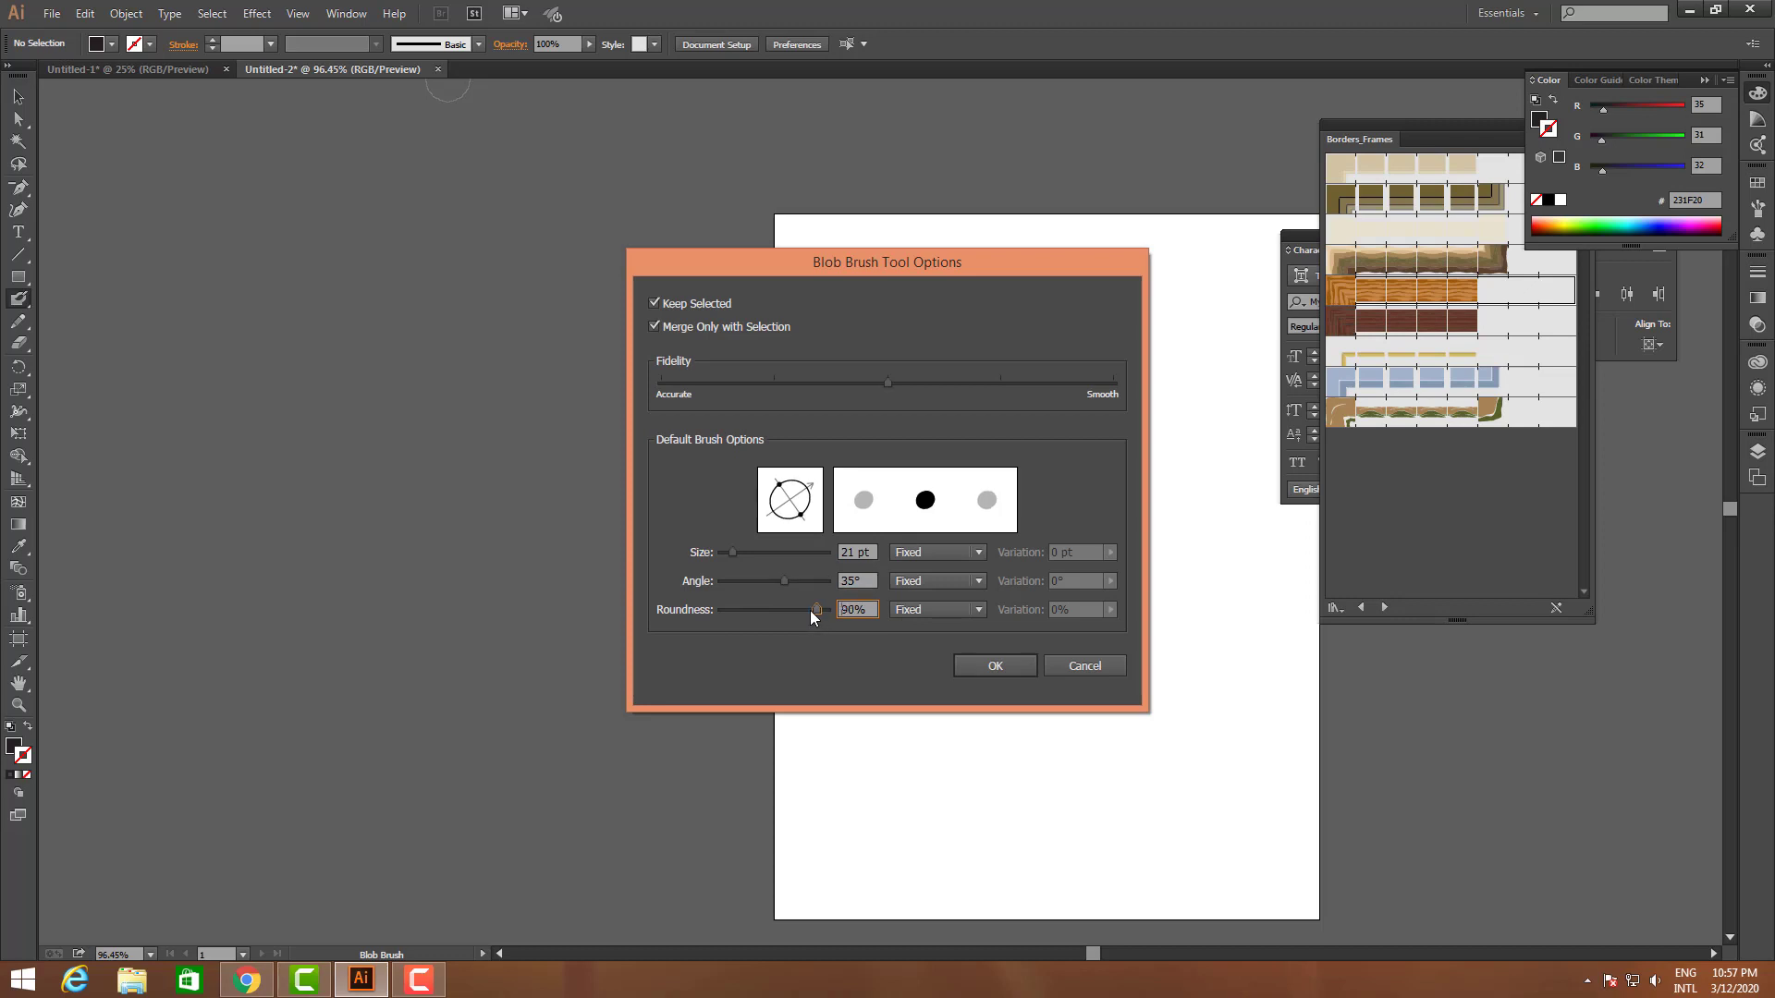
pyautogui.moveTo(810, 610); pyautogui.dragTo(772, 609)
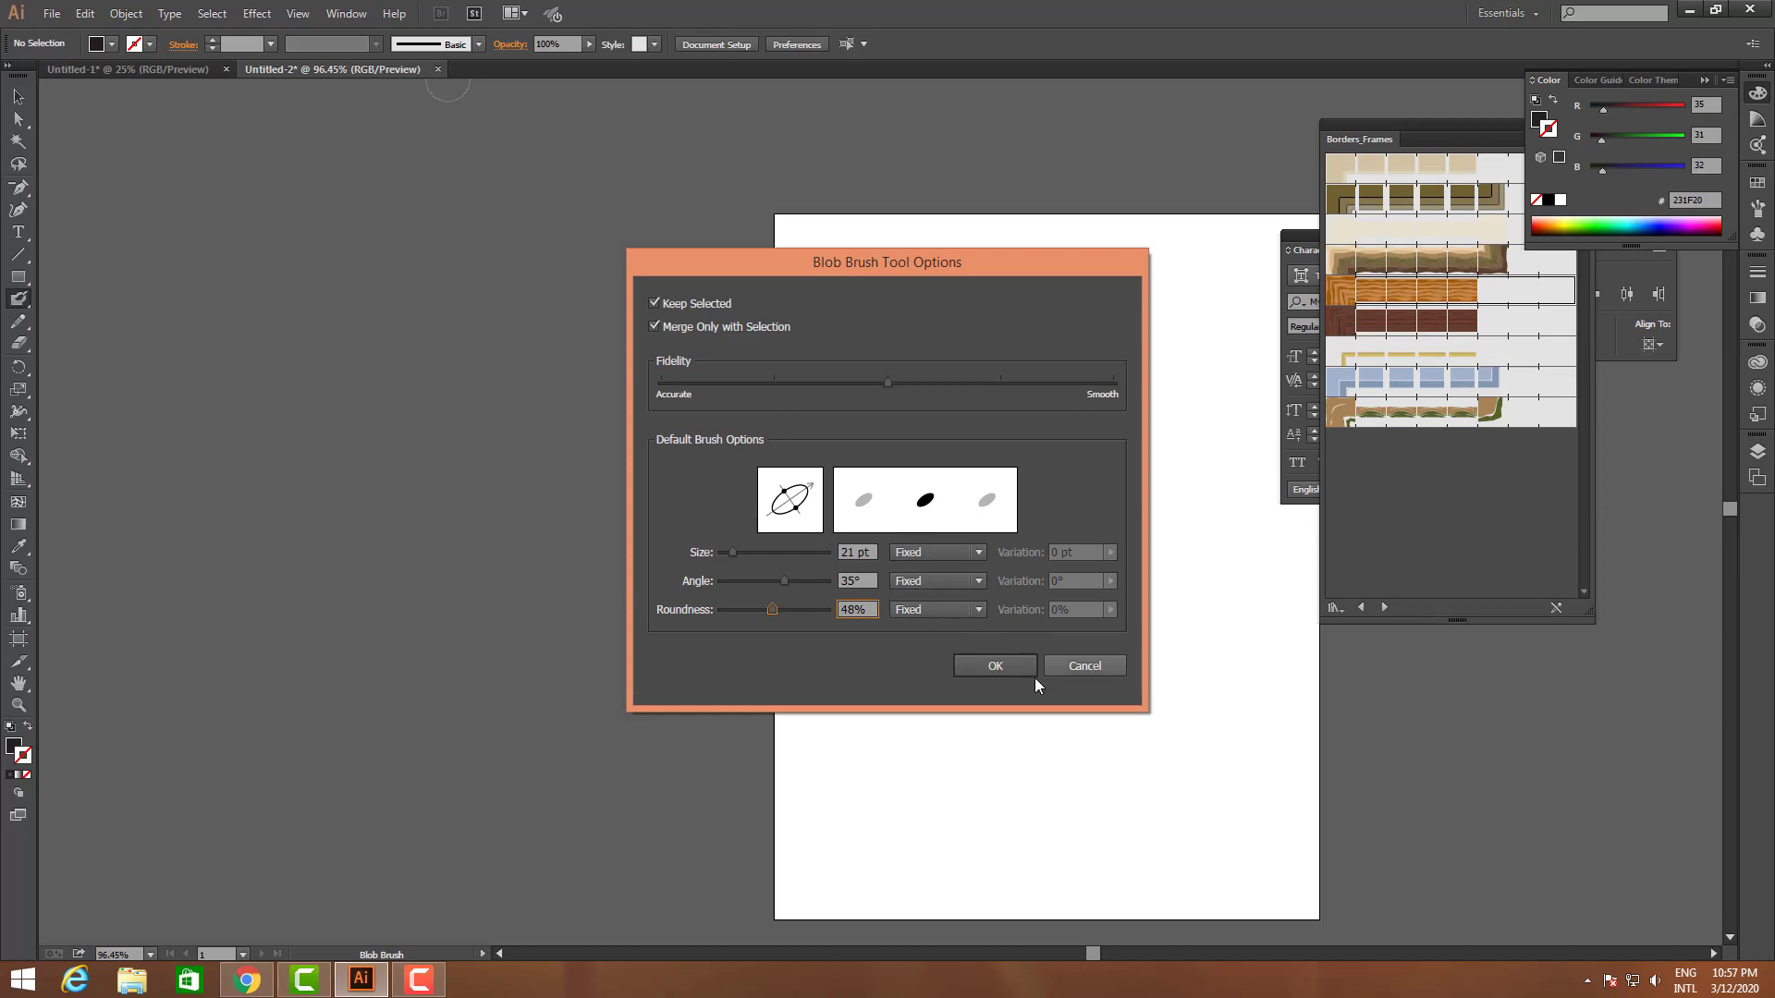
pyautogui.moveTo(889, 385); pyautogui.dragTo(929, 382)
pyautogui.click(995, 667)
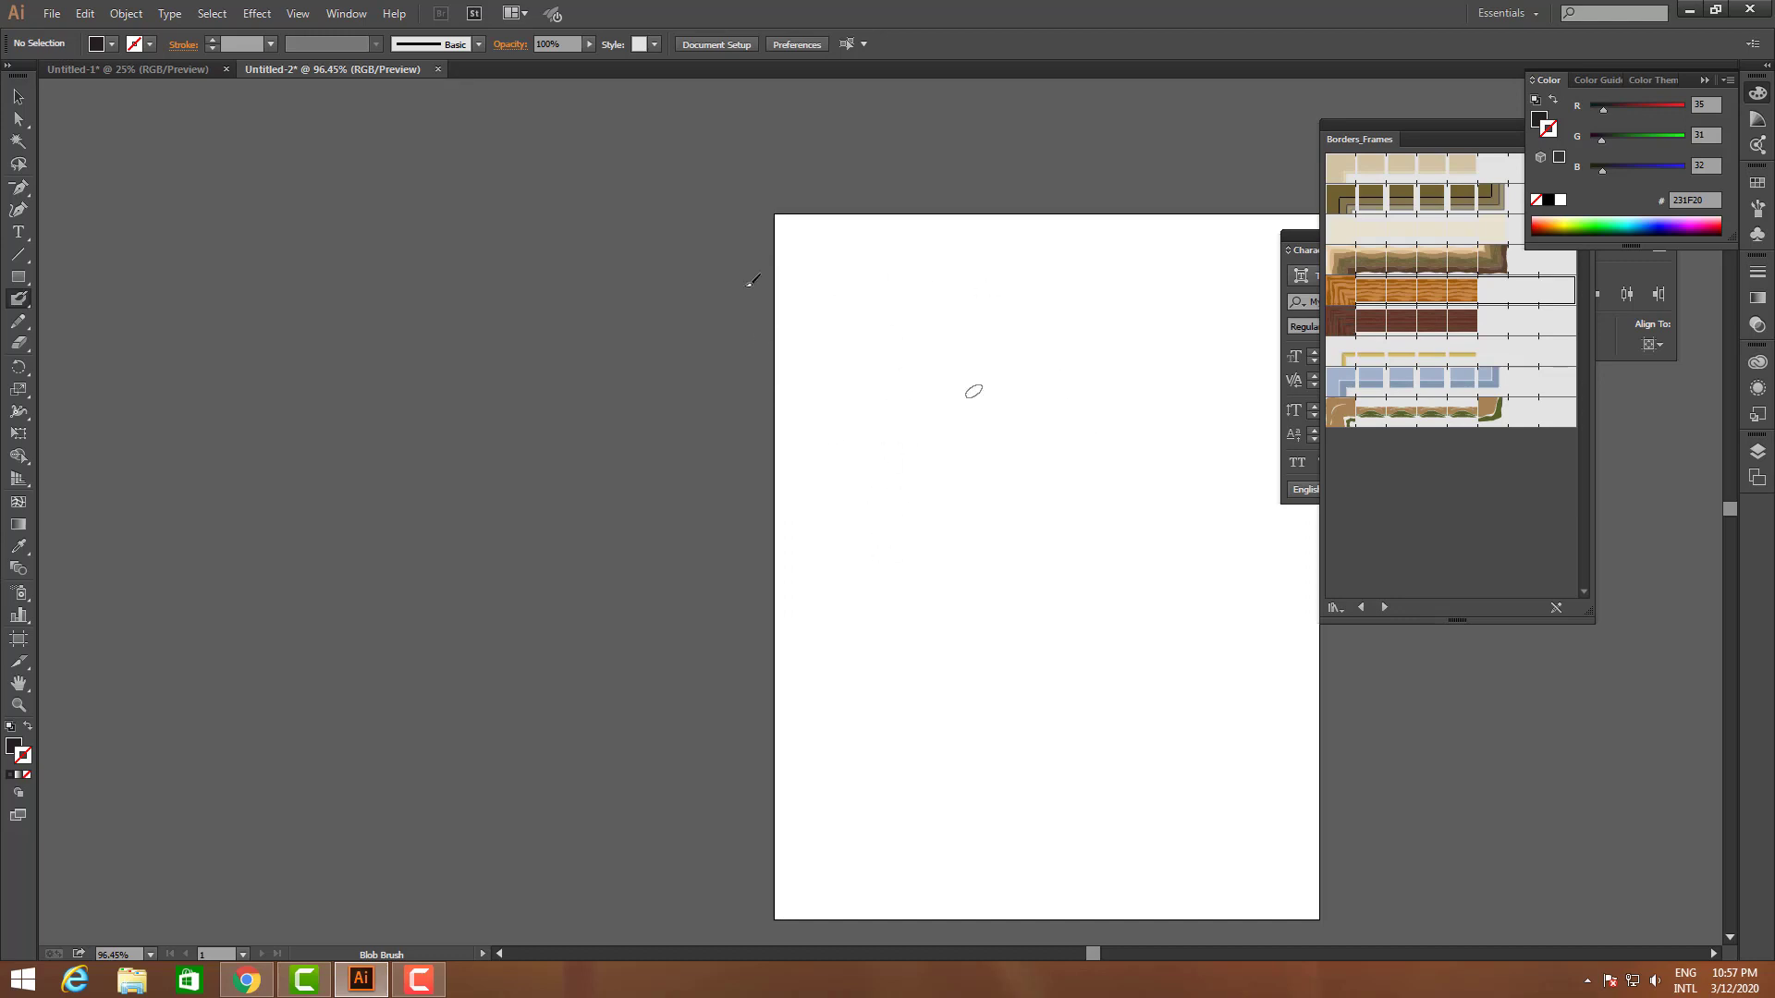
# - Paint seven separate wavy black strokes across the upper part of the artboard with the Blob Brush, hiding the panels after the first stroke and restoring them at the end
pyautogui.moveTo(808, 276)
pyautogui.mouseDown()
pyautogui.moveTo(889, 368)
pyautogui.moveTo(1159, 305)
pyautogui.moveTo(1274, 380)
pyautogui.mouseUp()
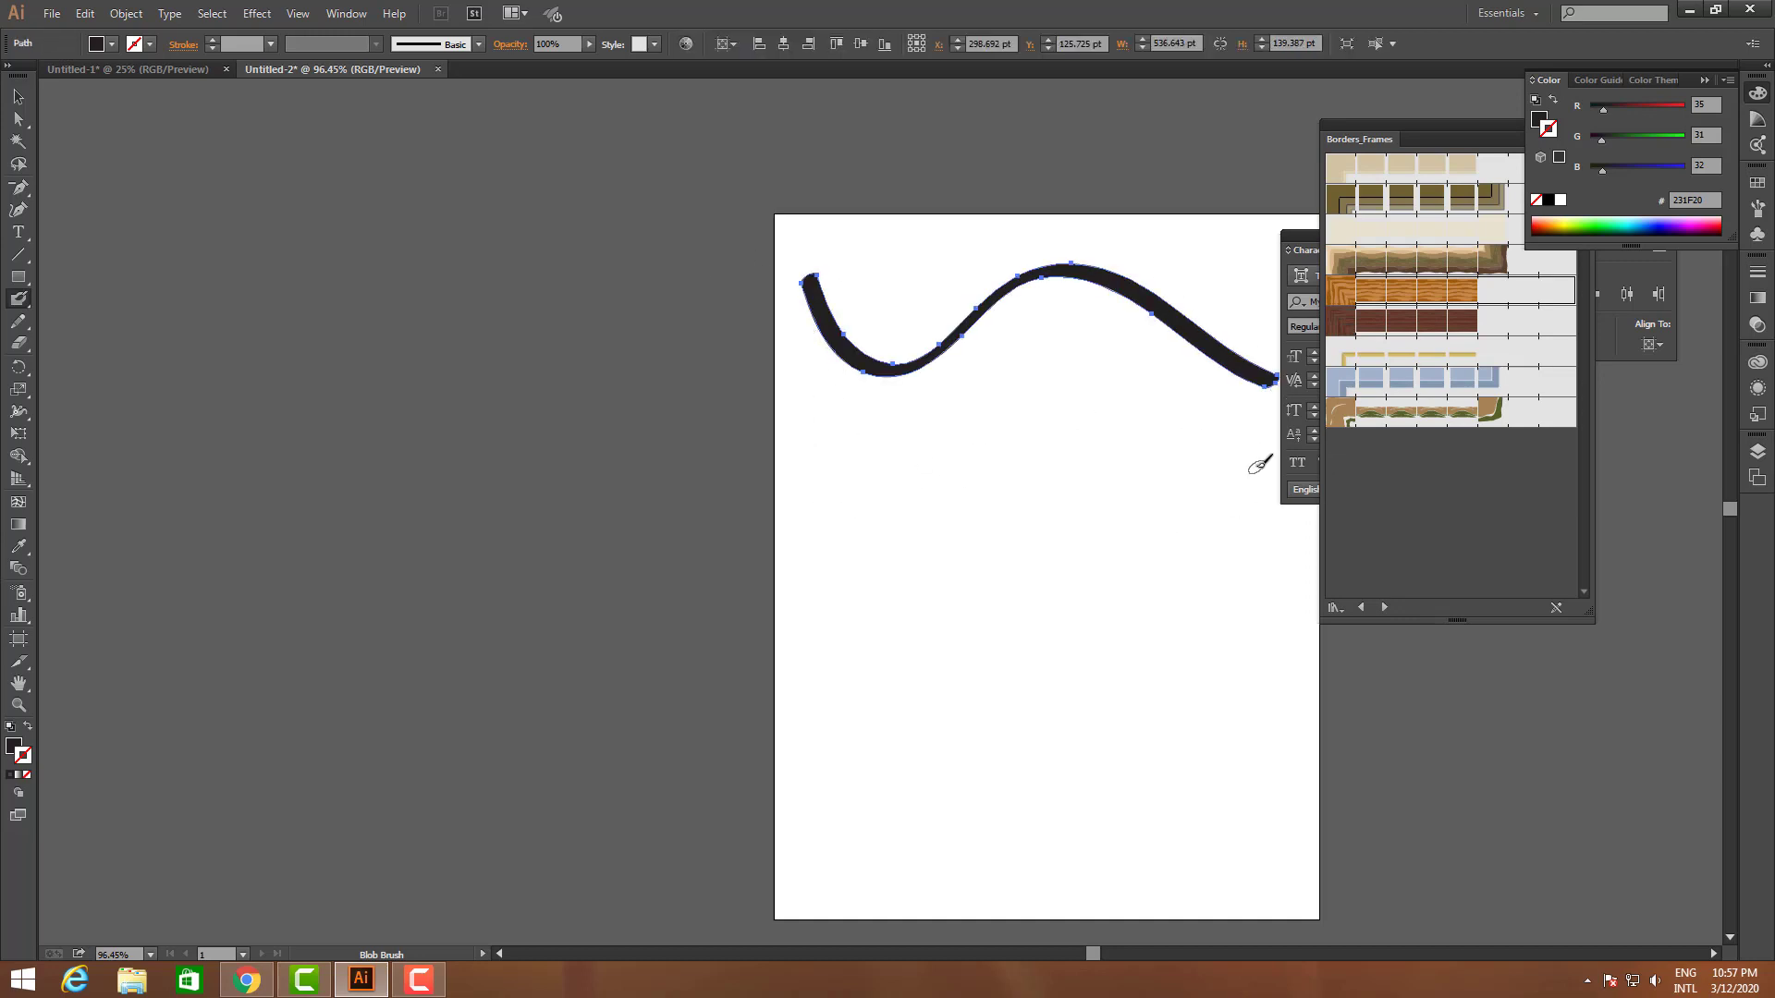
pyautogui.press('Tab')
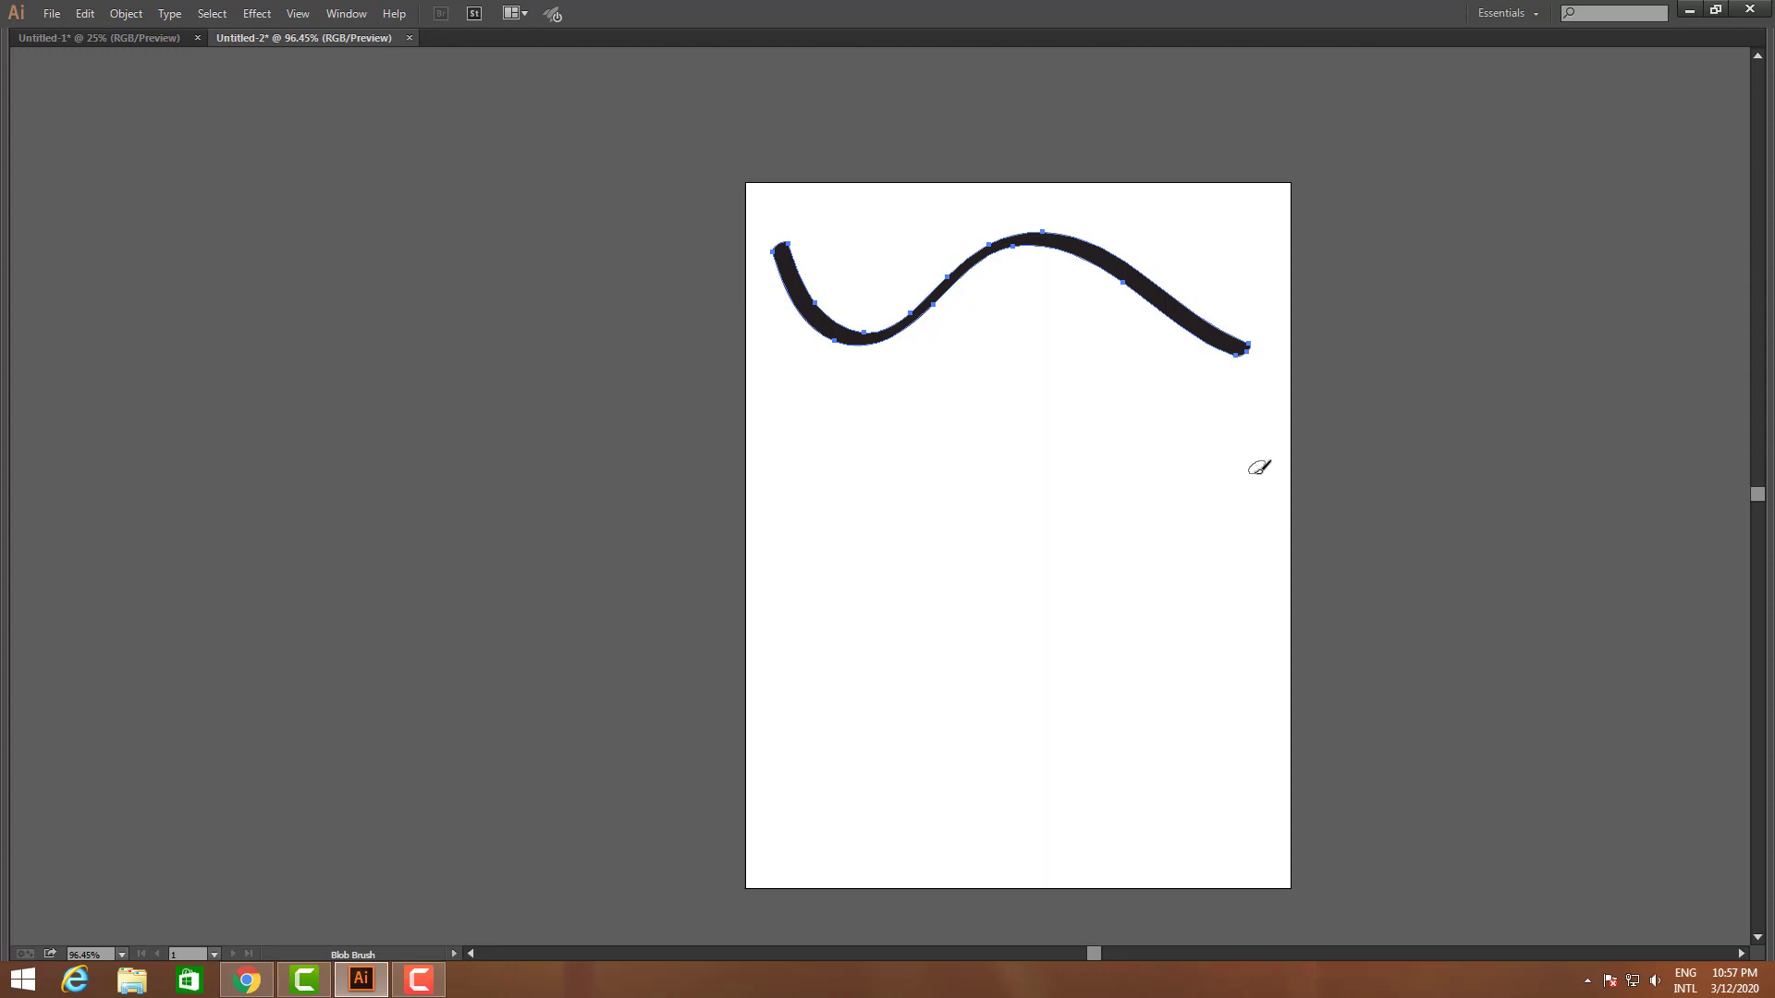
pyautogui.moveTo(753, 368)
pyautogui.mouseDown()
pyautogui.moveTo(783, 398)
pyautogui.moveTo(933, 458)
pyautogui.moveTo(1091, 395)
pyautogui.moveTo(1357, 504)
pyautogui.mouseUp()
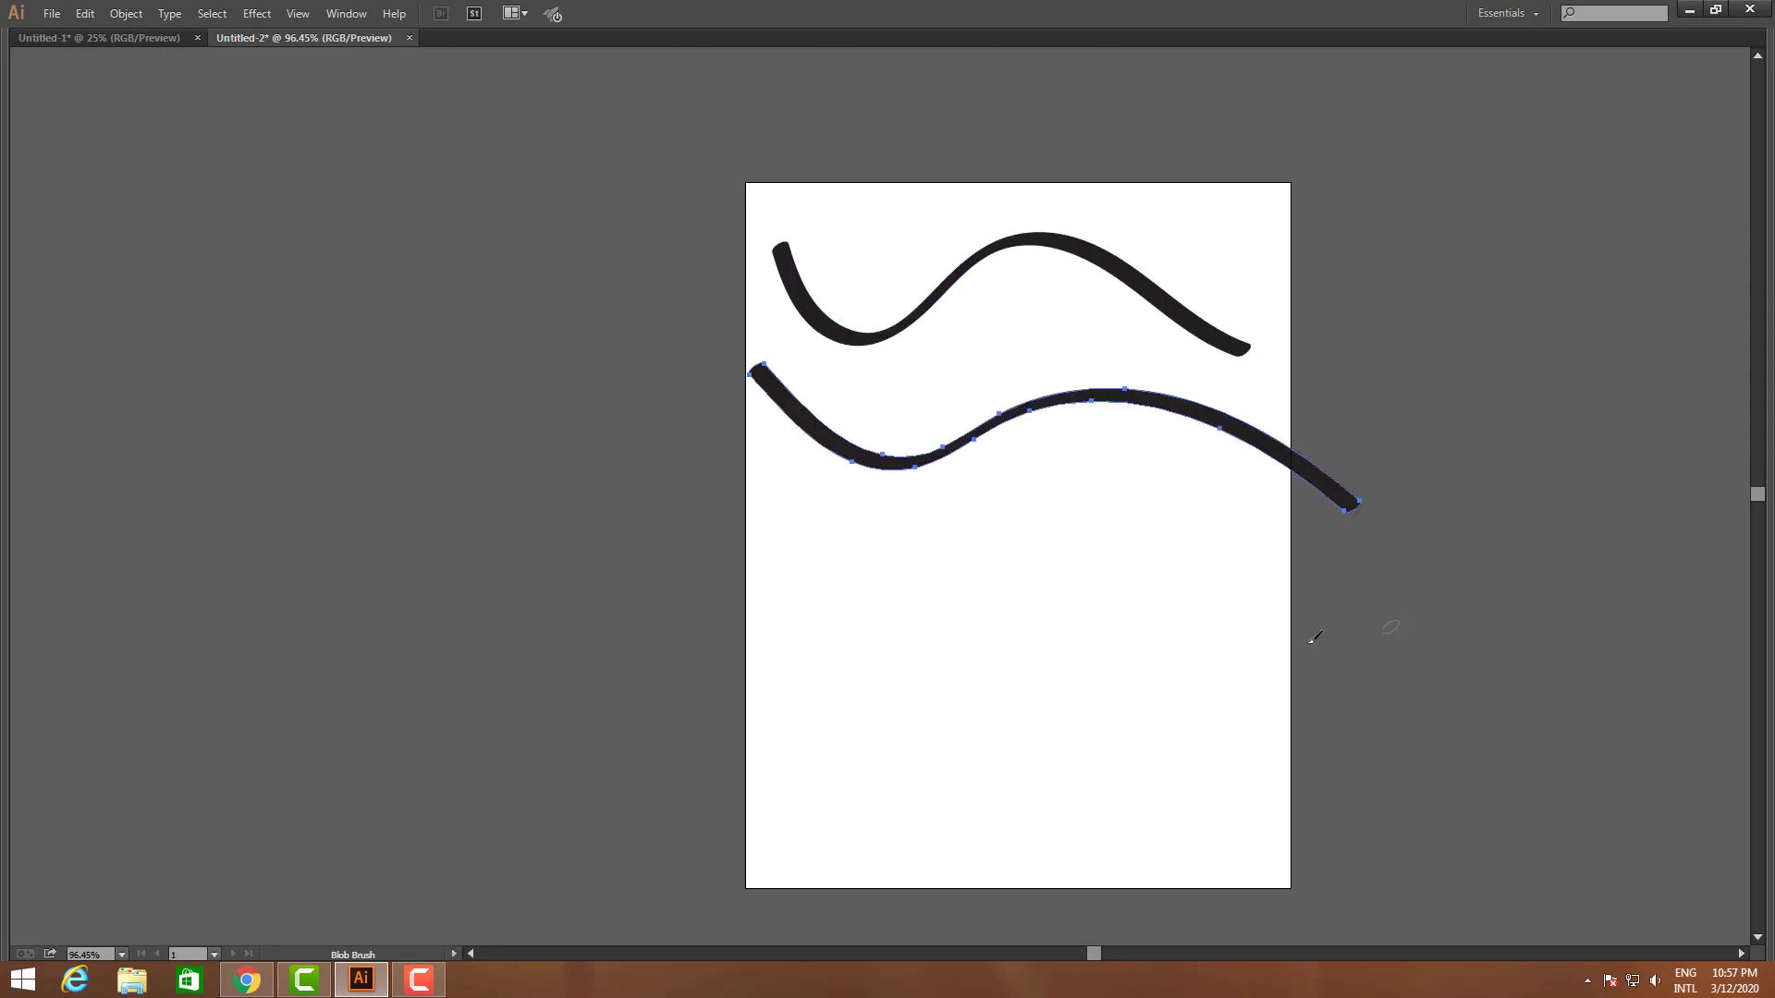
pyautogui.moveTo(791, 509); pyautogui.dragTo(1075, 548)
pyautogui.moveTo(783, 569)
pyautogui.mouseDown()
pyautogui.moveTo(929, 631)
pyautogui.moveTo(1202, 636)
pyautogui.mouseUp()
pyautogui.moveTo(1088, 421); pyautogui.dragTo(1290, 621)
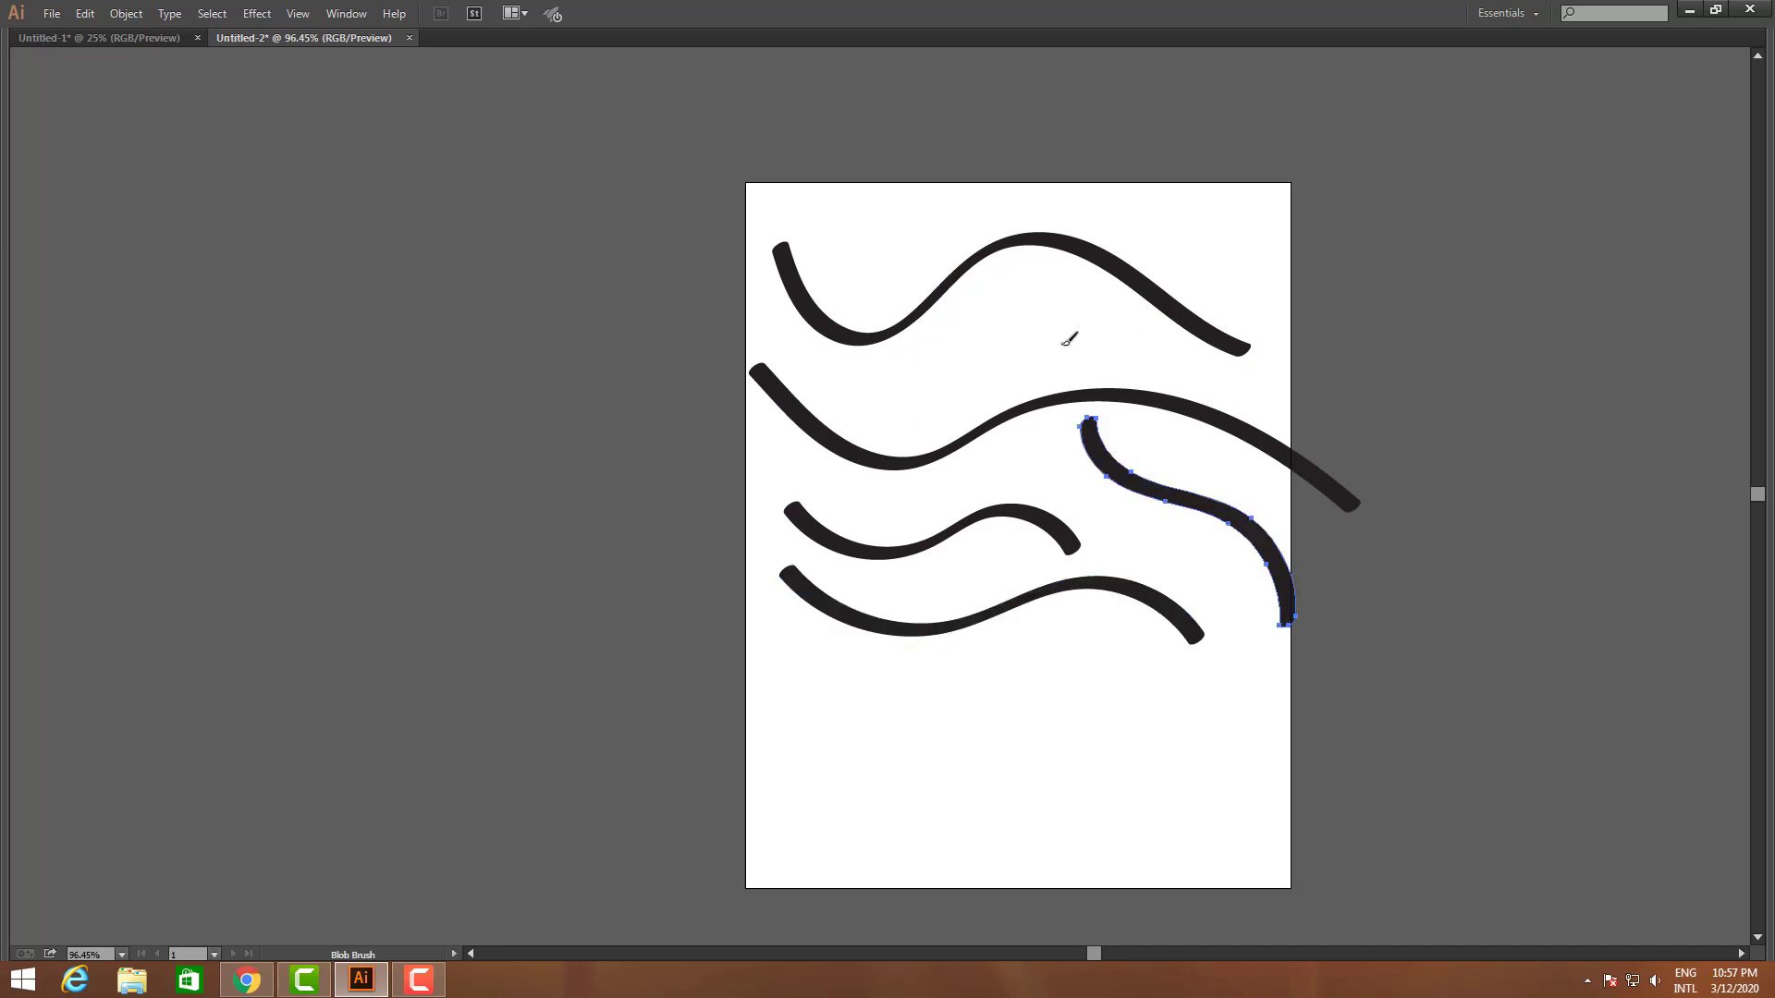
pyautogui.moveTo(987, 309); pyautogui.dragTo(1193, 388)
pyautogui.moveTo(1086, 155); pyautogui.dragTo(1292, 372)
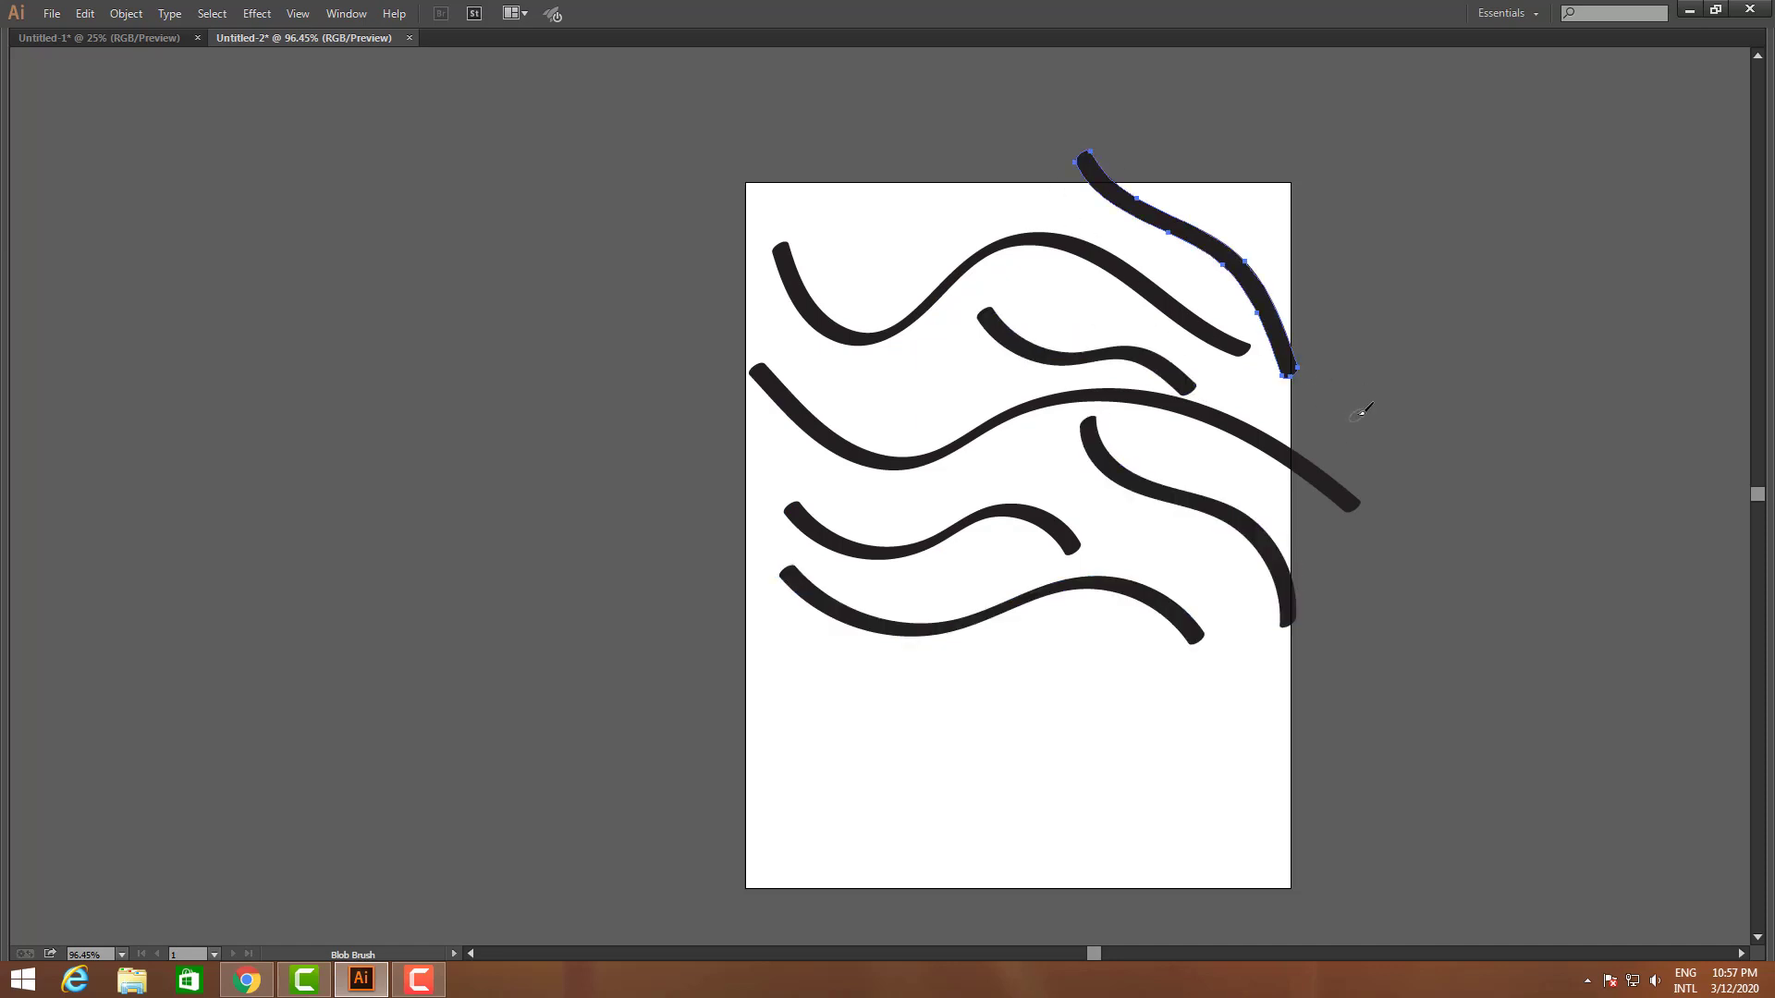
pyautogui.press('Tab')
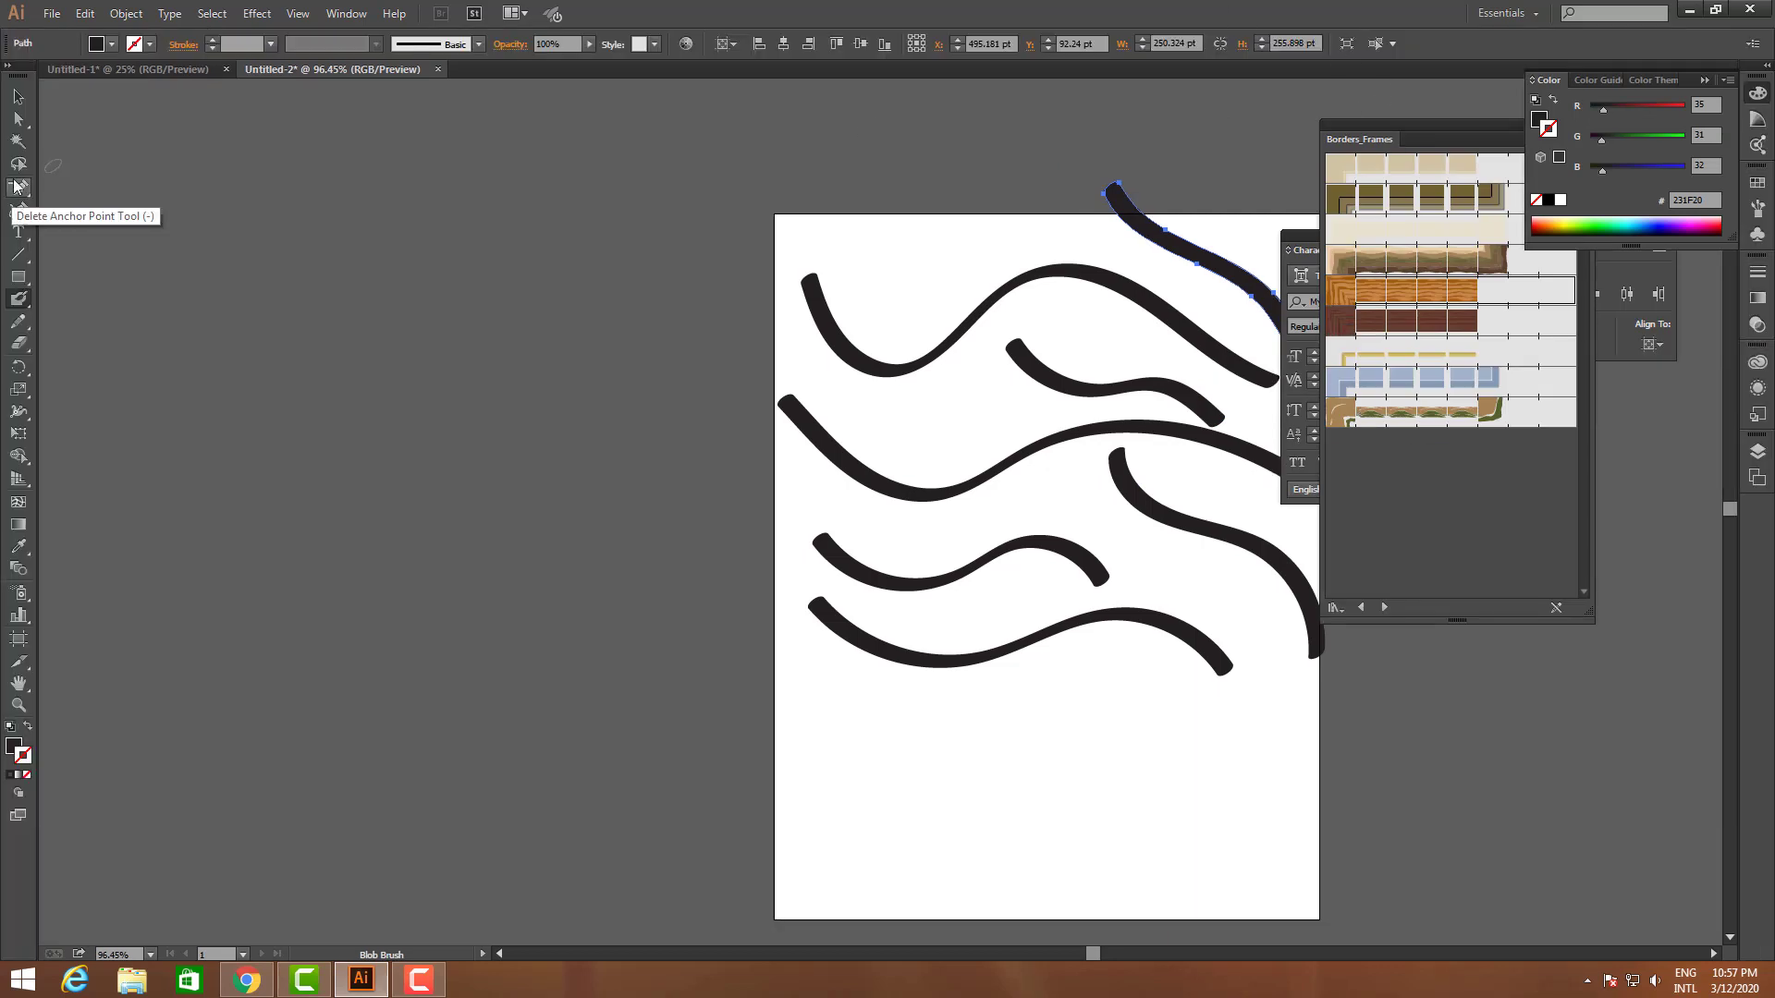
# - Select all the painted strokes and move them together slightly down and to the left on the artboard
pyautogui.click(18, 96)
pyautogui.hotkey('ctrl', 'a')
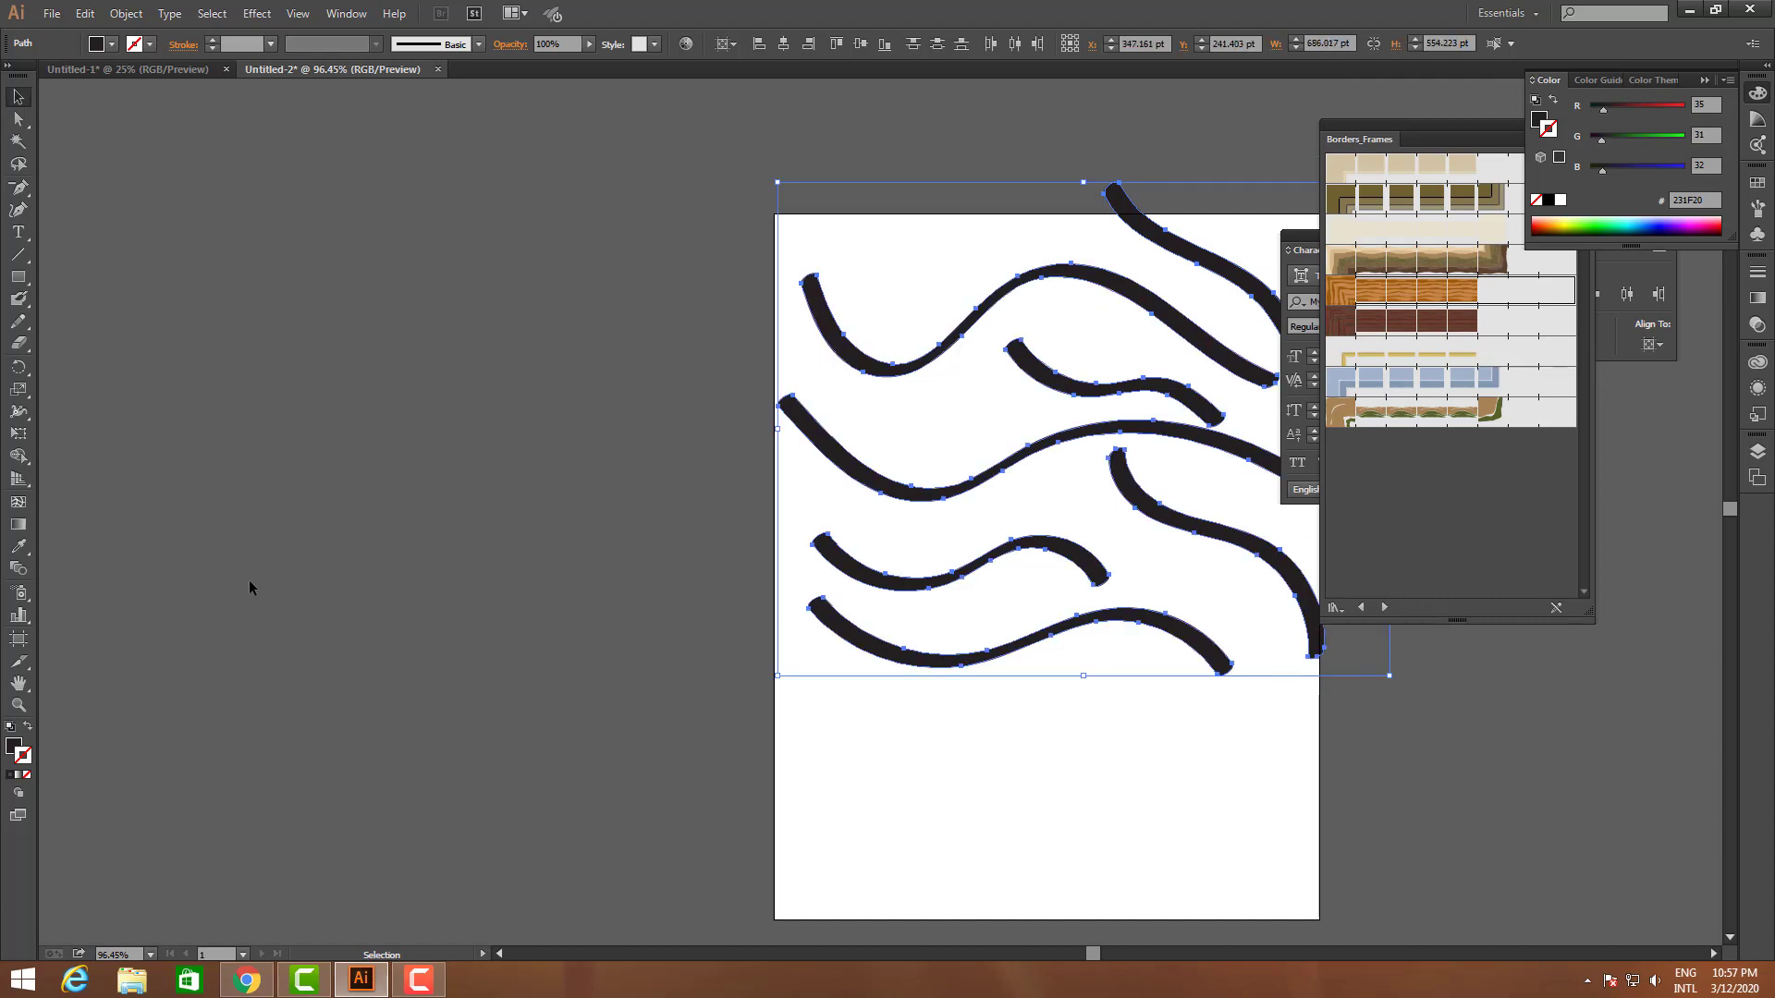
pyautogui.click(15, 748)
pyautogui.moveTo(1194, 529); pyautogui.dragTo(1174, 595)
pyautogui.click(1263, 782)
pyautogui.moveTo(1263, 782)
pyautogui.mouseDown()
pyautogui.moveTo(863, 350)
pyautogui.moveTo(762, 285)
pyautogui.mouseUp()
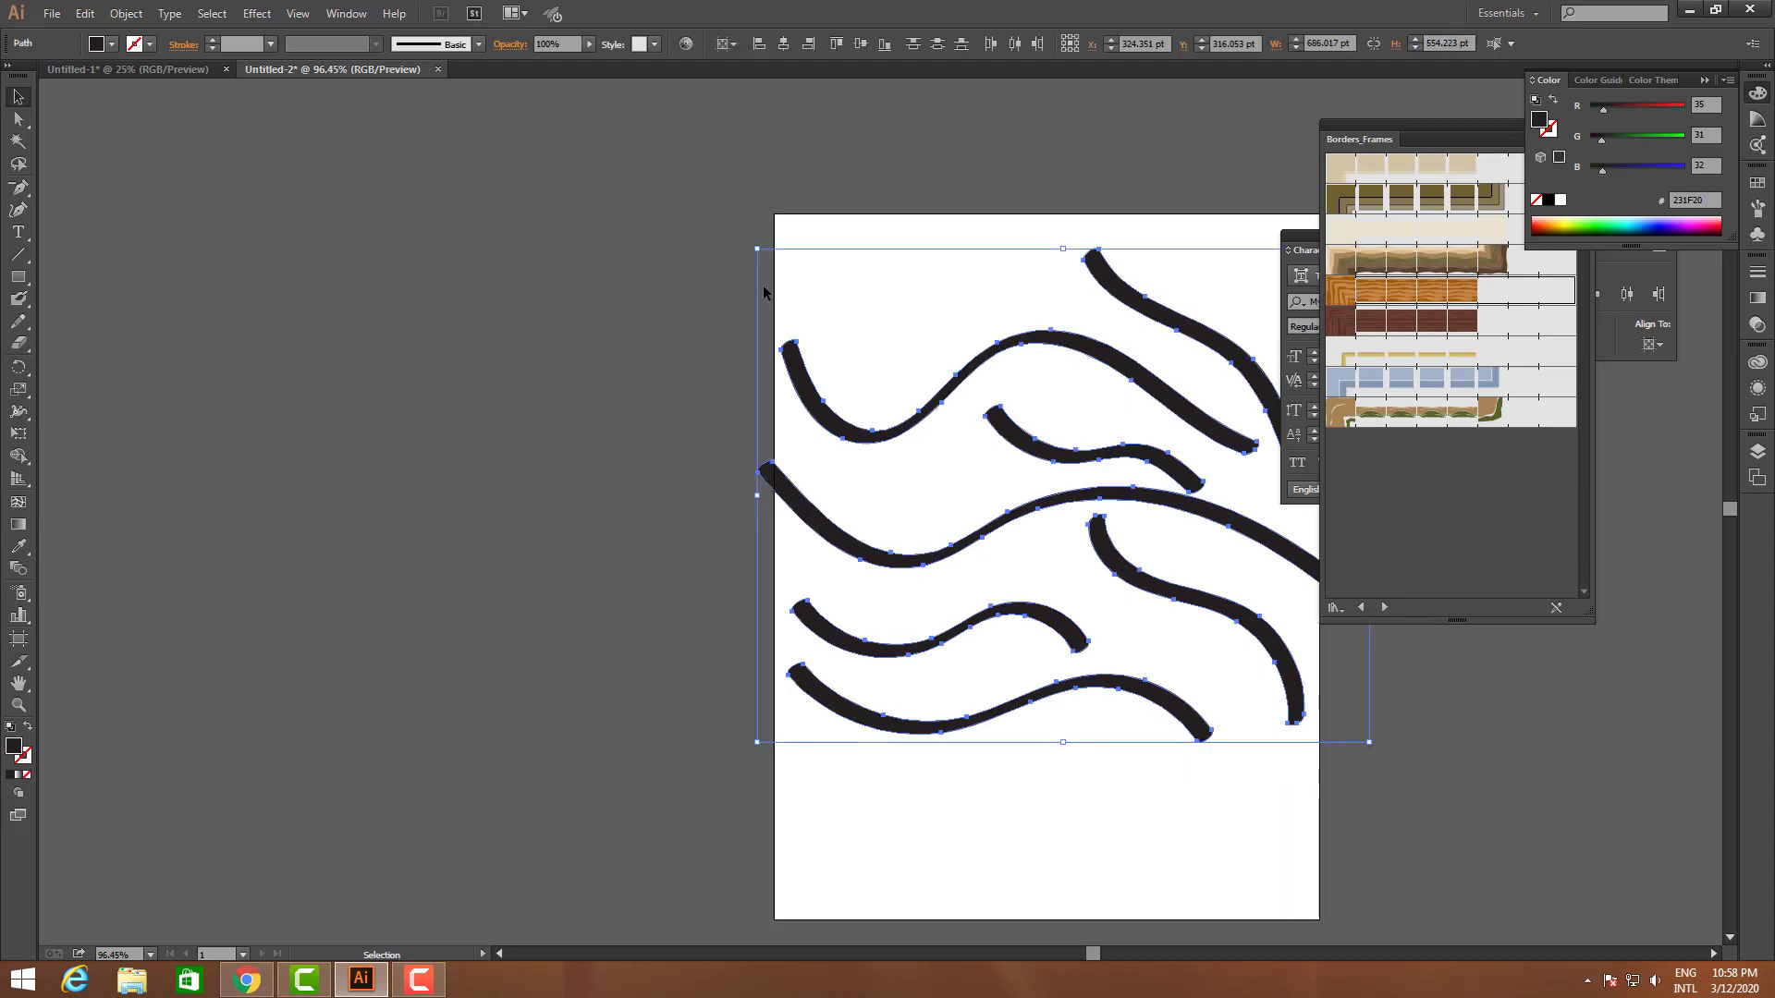
# - Recolour the selected strokes with a teal fill of R 44, G 151, B 139
pyautogui.click(1671, 108)
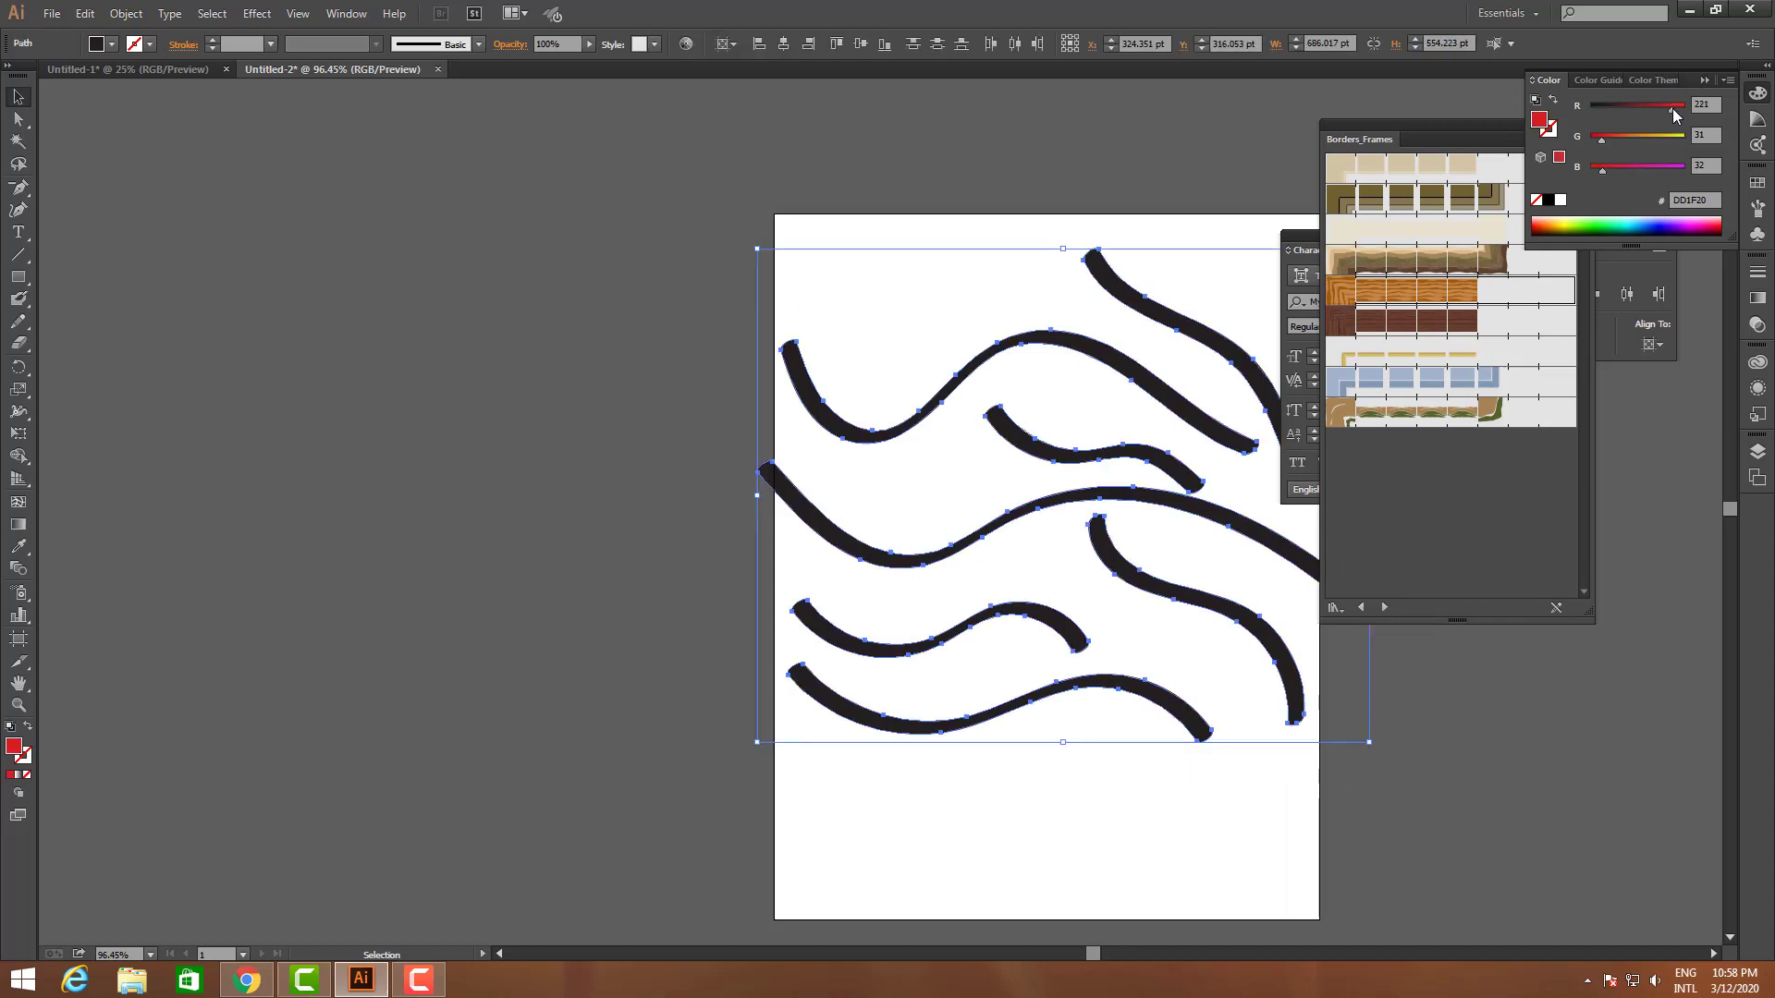
pyautogui.click(1633, 142)
pyautogui.click(1642, 169)
pyautogui.click(1601, 140)
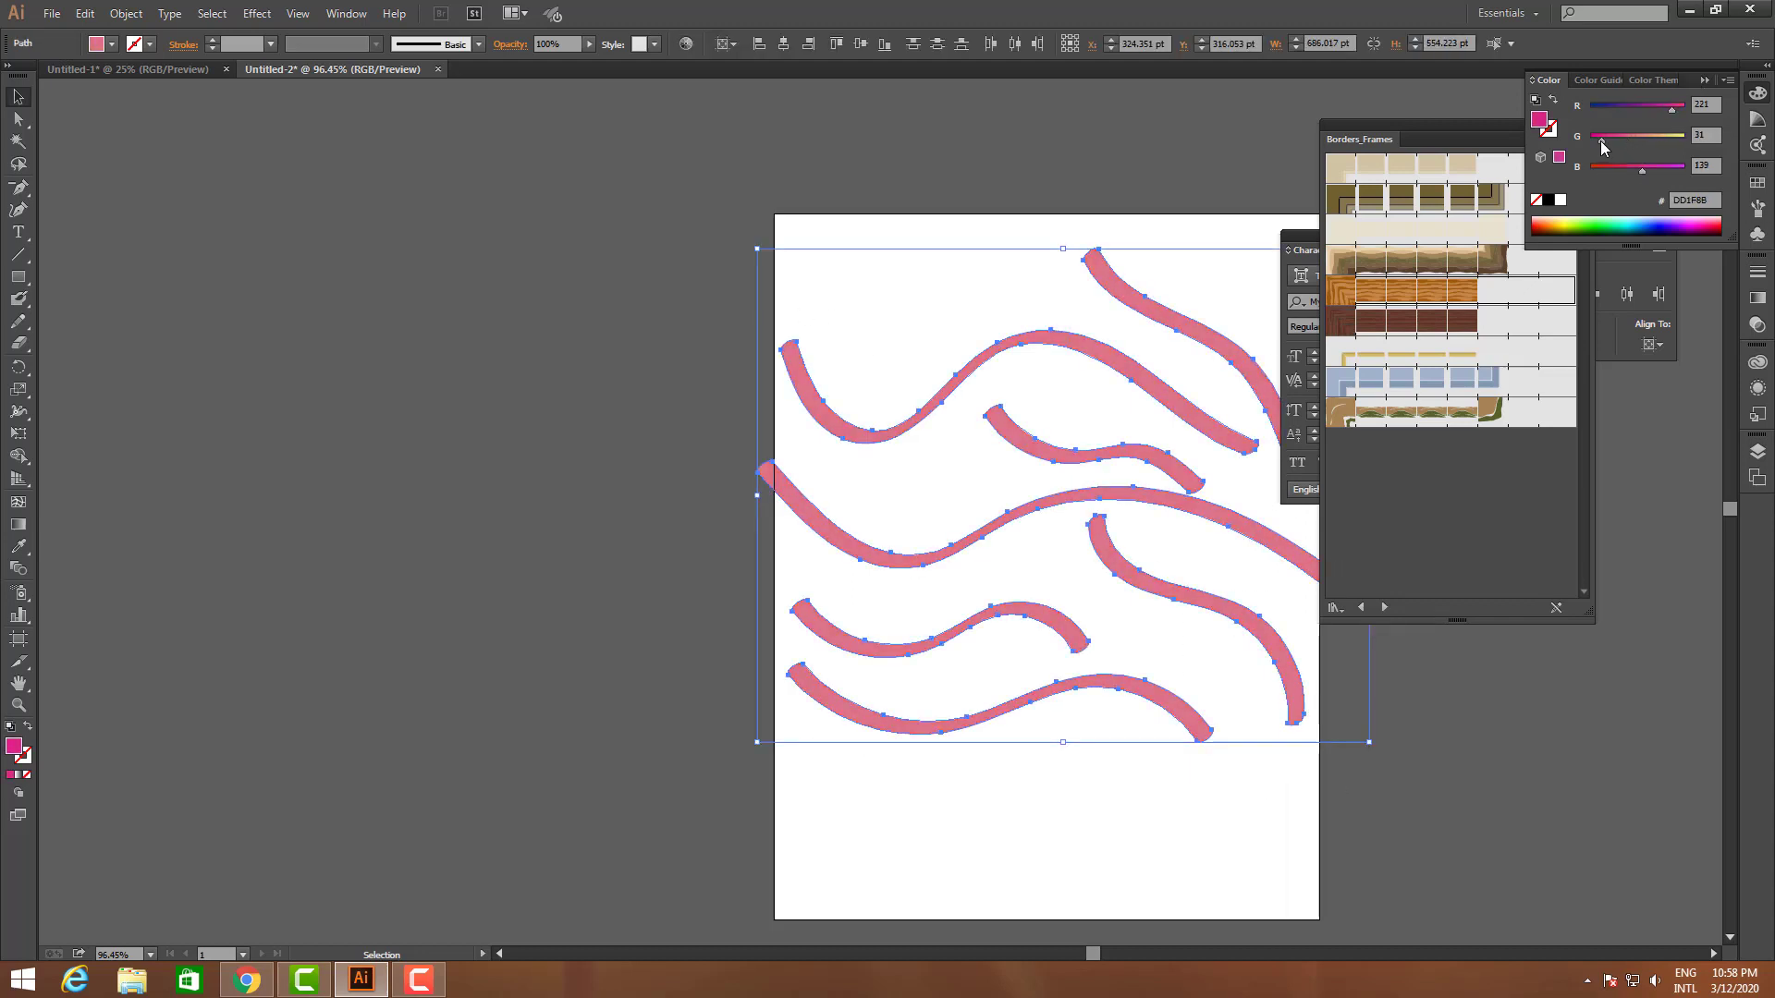
pyautogui.click(1607, 108)
pyautogui.click(1633, 140)
pyautogui.click(1649, 138)
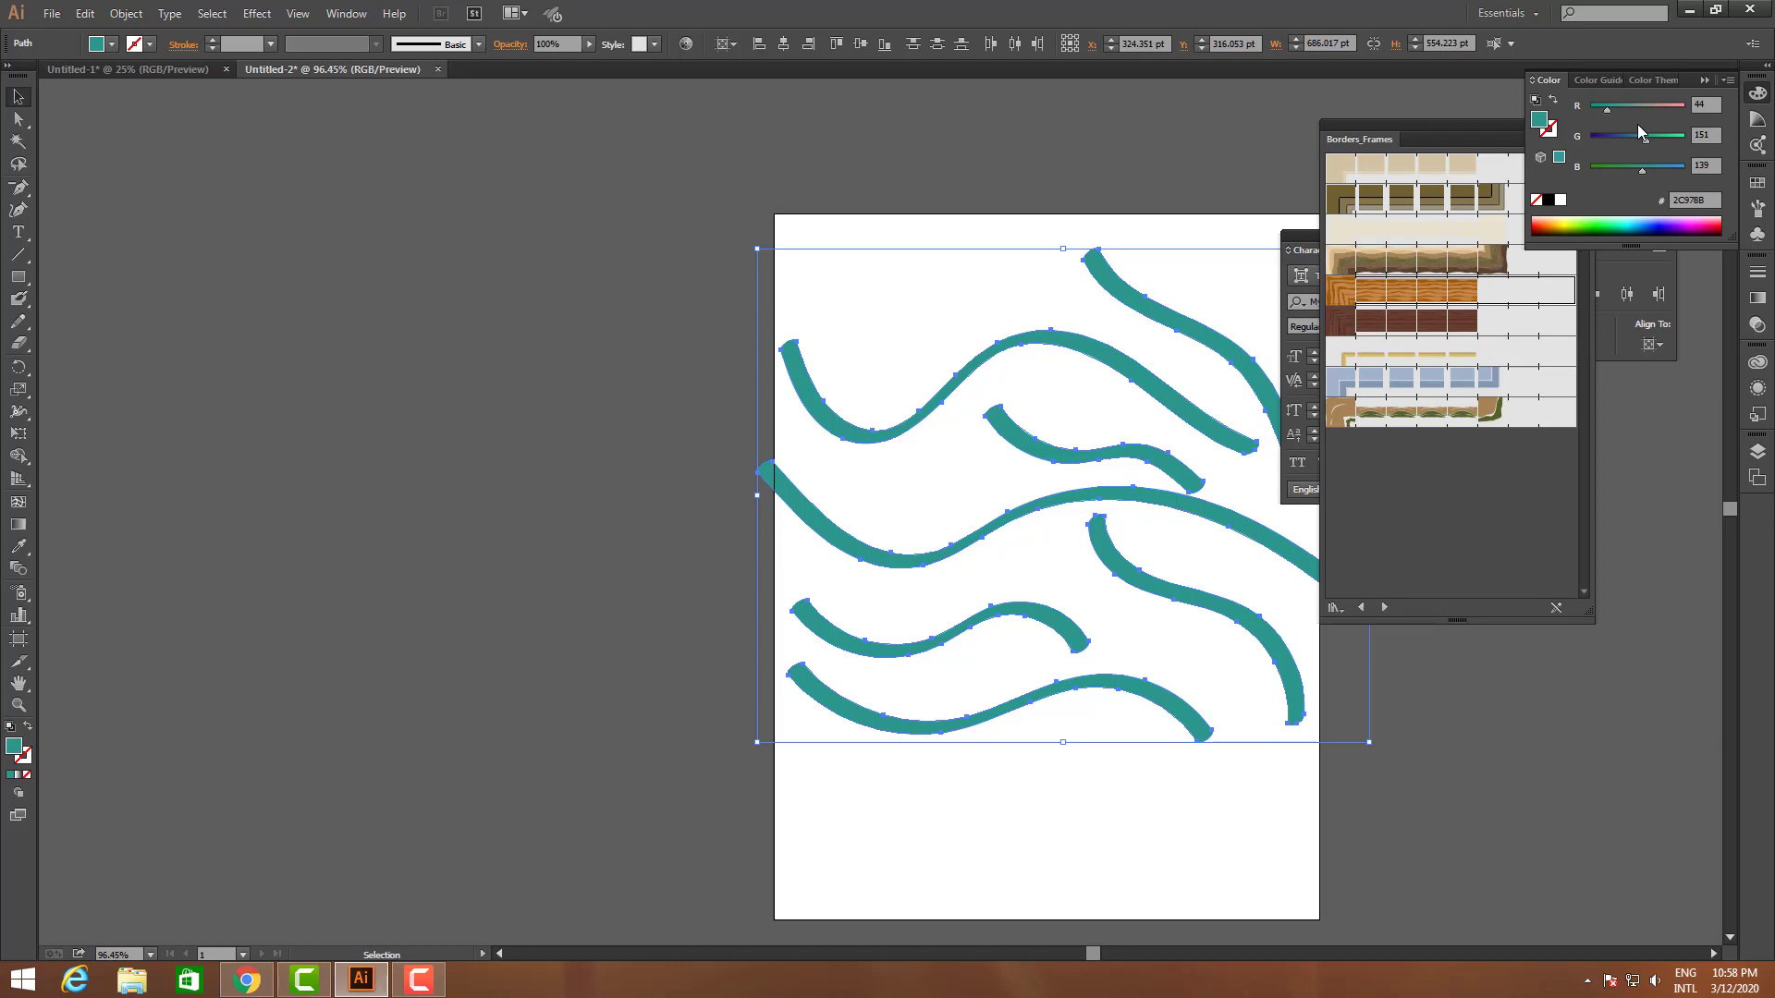
# - Paint three more wavy teal strokes on the empty canvas to the left of the artboard with the Blob Brush
pyautogui.moveTo(17, 300); pyautogui.dragTo(120, 323)
pyautogui.moveTo(374, 177)
pyautogui.mouseDown()
pyautogui.moveTo(571, 301)
pyautogui.moveTo(738, 221)
pyautogui.mouseUp()
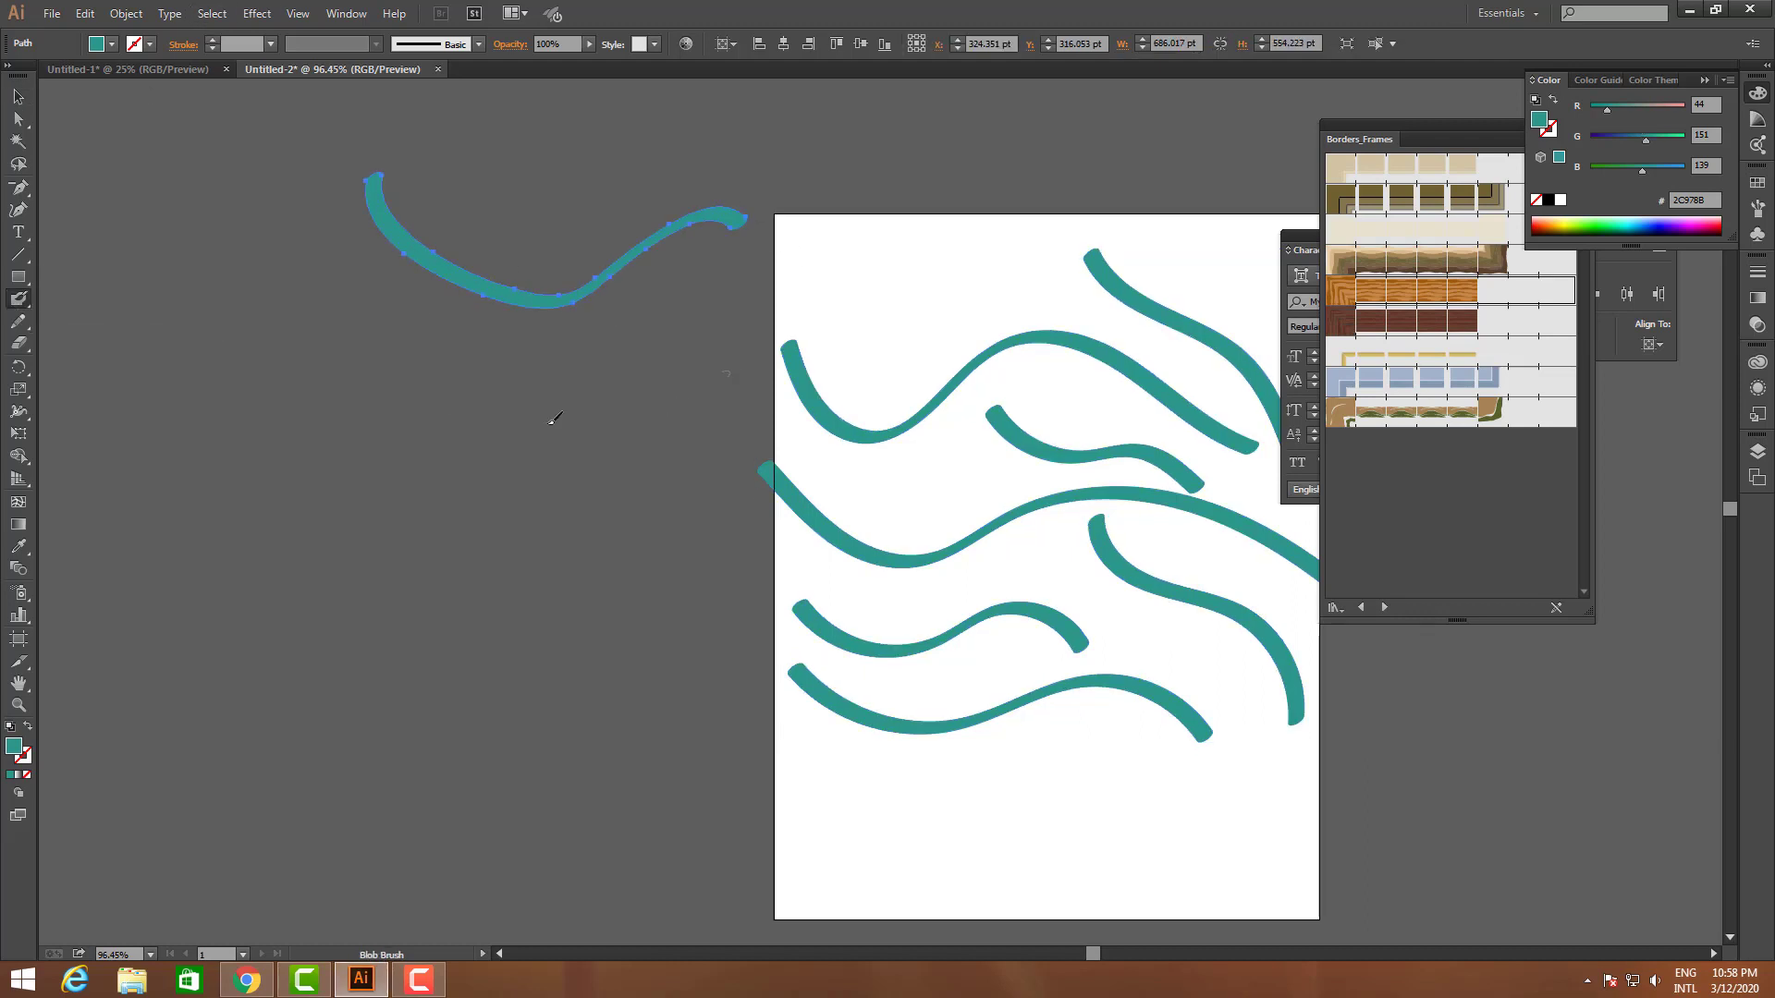
pyautogui.moveTo(297, 339)
pyautogui.mouseDown()
pyautogui.moveTo(526, 434)
pyautogui.moveTo(760, 366)
pyautogui.mouseUp()
pyautogui.moveTo(219, 497)
pyautogui.mouseDown()
pyautogui.moveTo(527, 579)
pyautogui.moveTo(744, 534)
pyautogui.mouseUp()
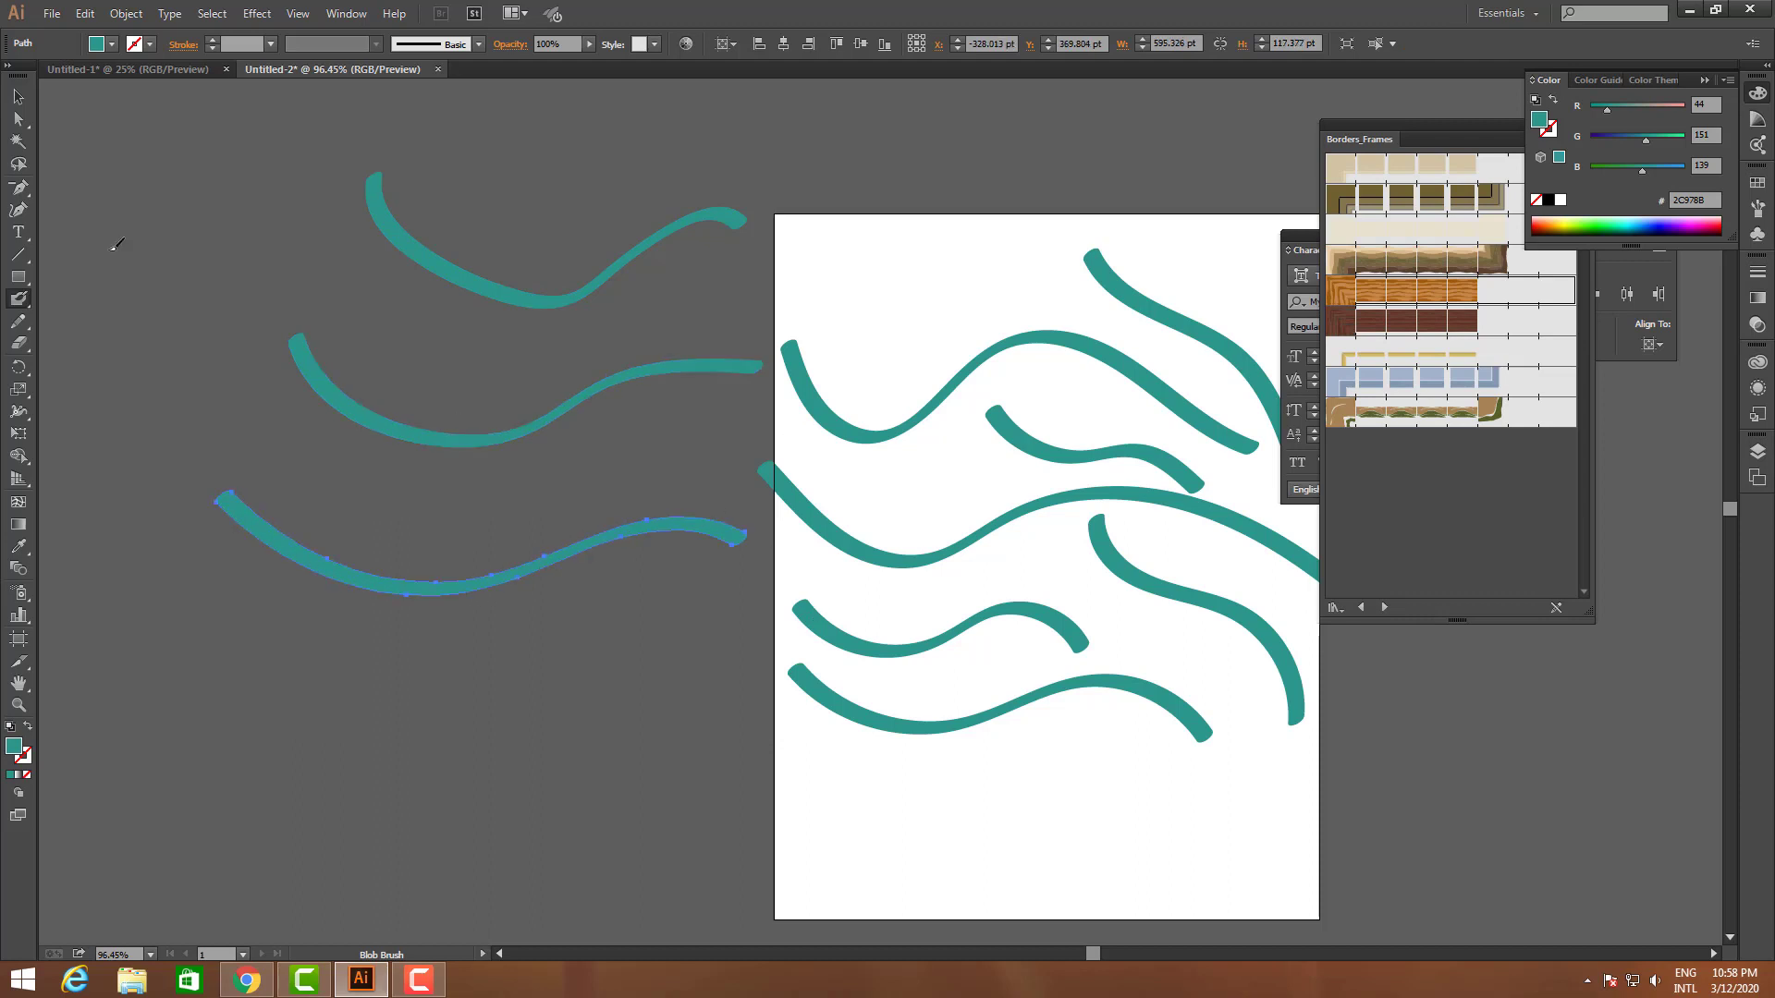
# - Fill every stroke except the lowest one on the artboard with black, and select the two lowest strokes
pyautogui.click(15, 98)
pyautogui.moveTo(218, 191)
pyautogui.mouseDown()
pyautogui.moveTo(1220, 682)
pyautogui.moveTo(1229, 704)
pyautogui.mouseUp()
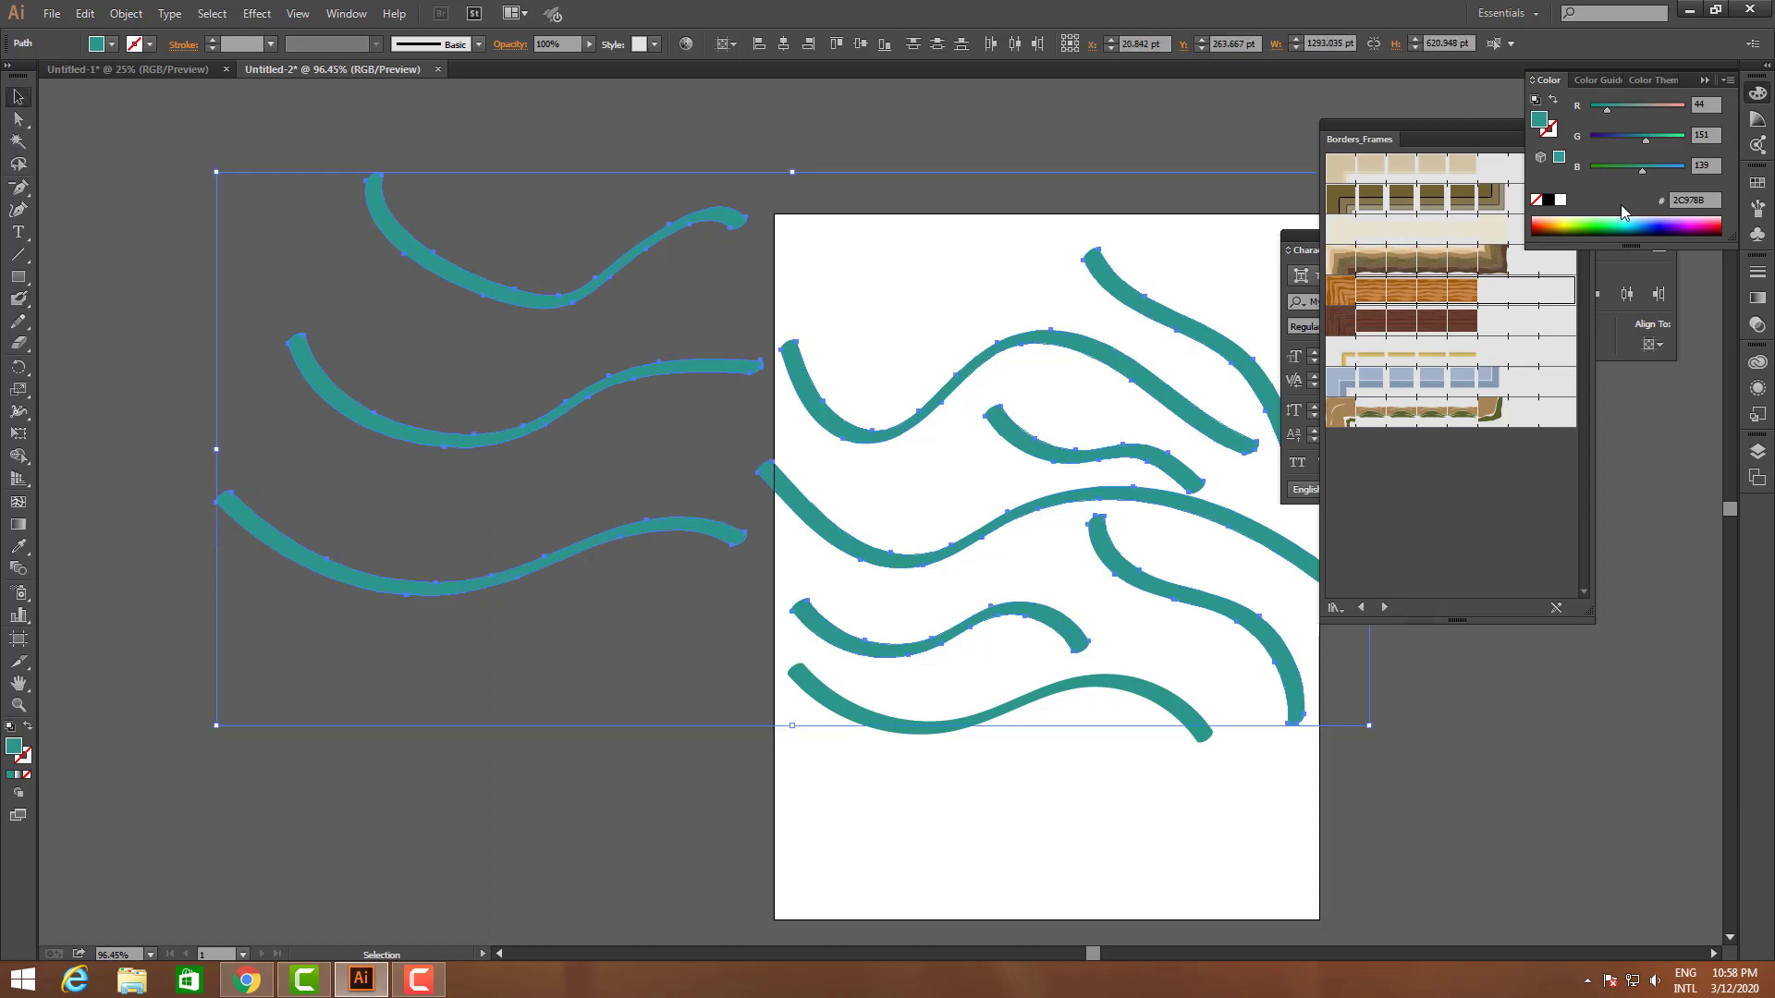
pyautogui.click(1541, 201)
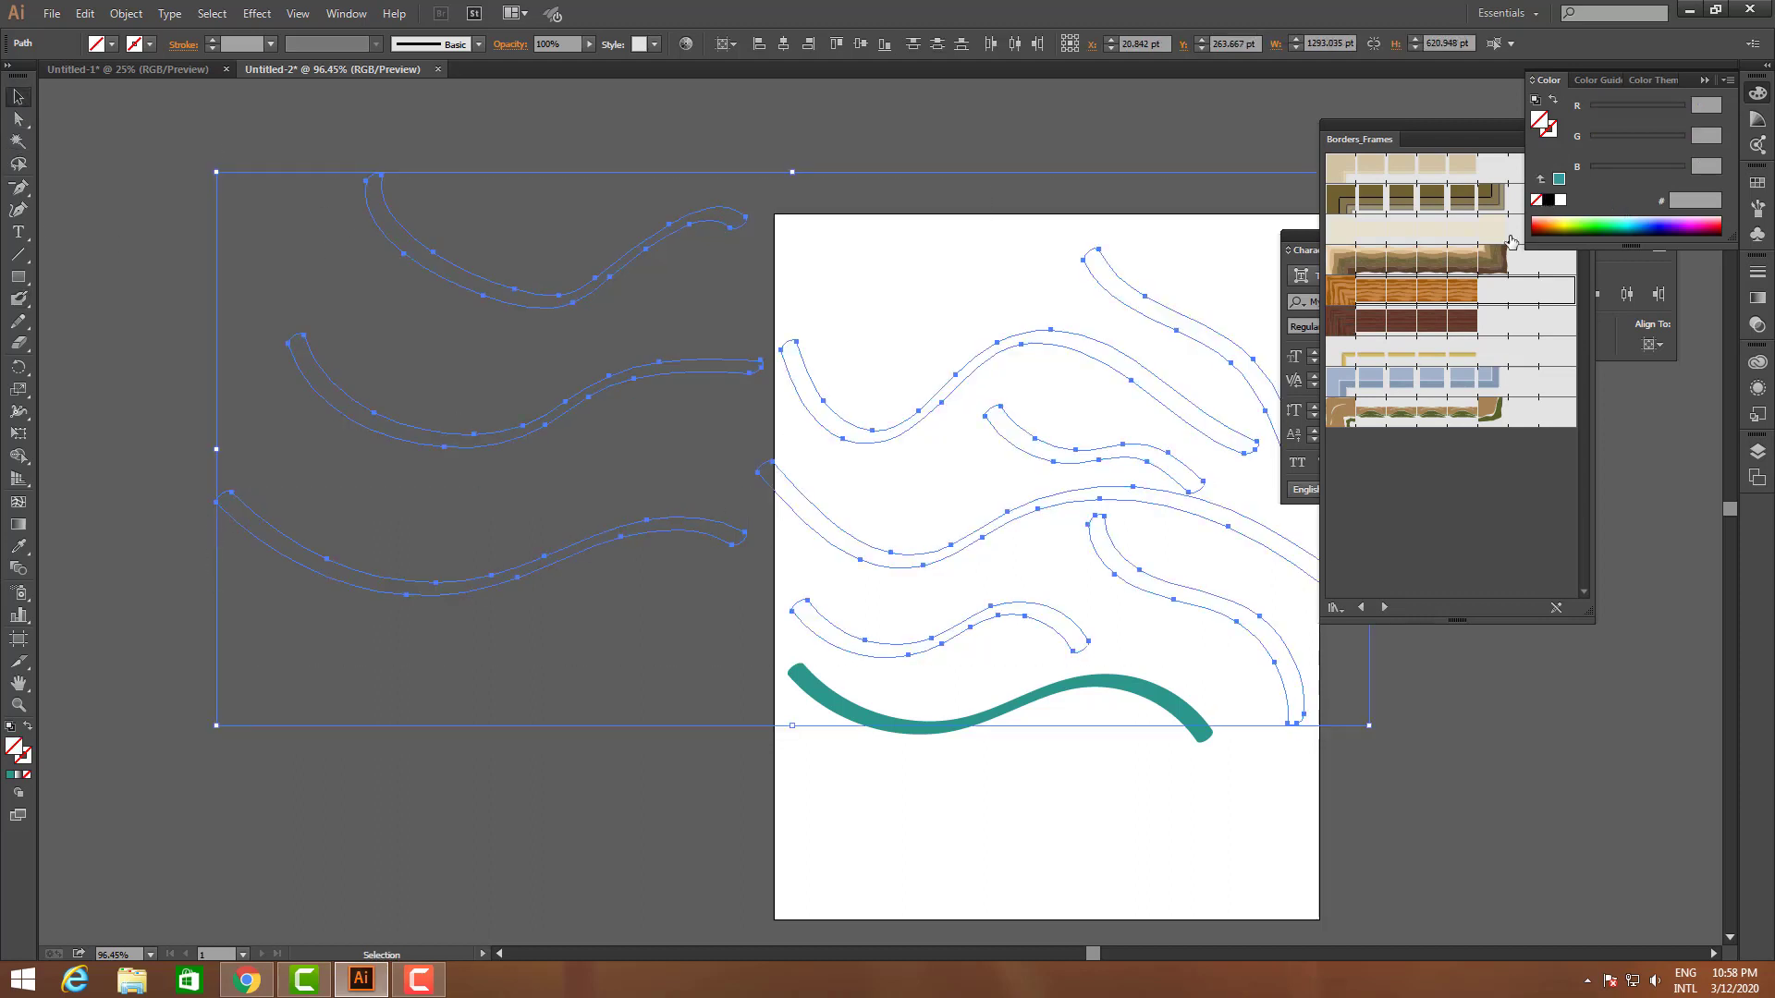
pyautogui.click(1550, 202)
pyautogui.moveTo(1064, 792); pyautogui.dragTo(944, 629)
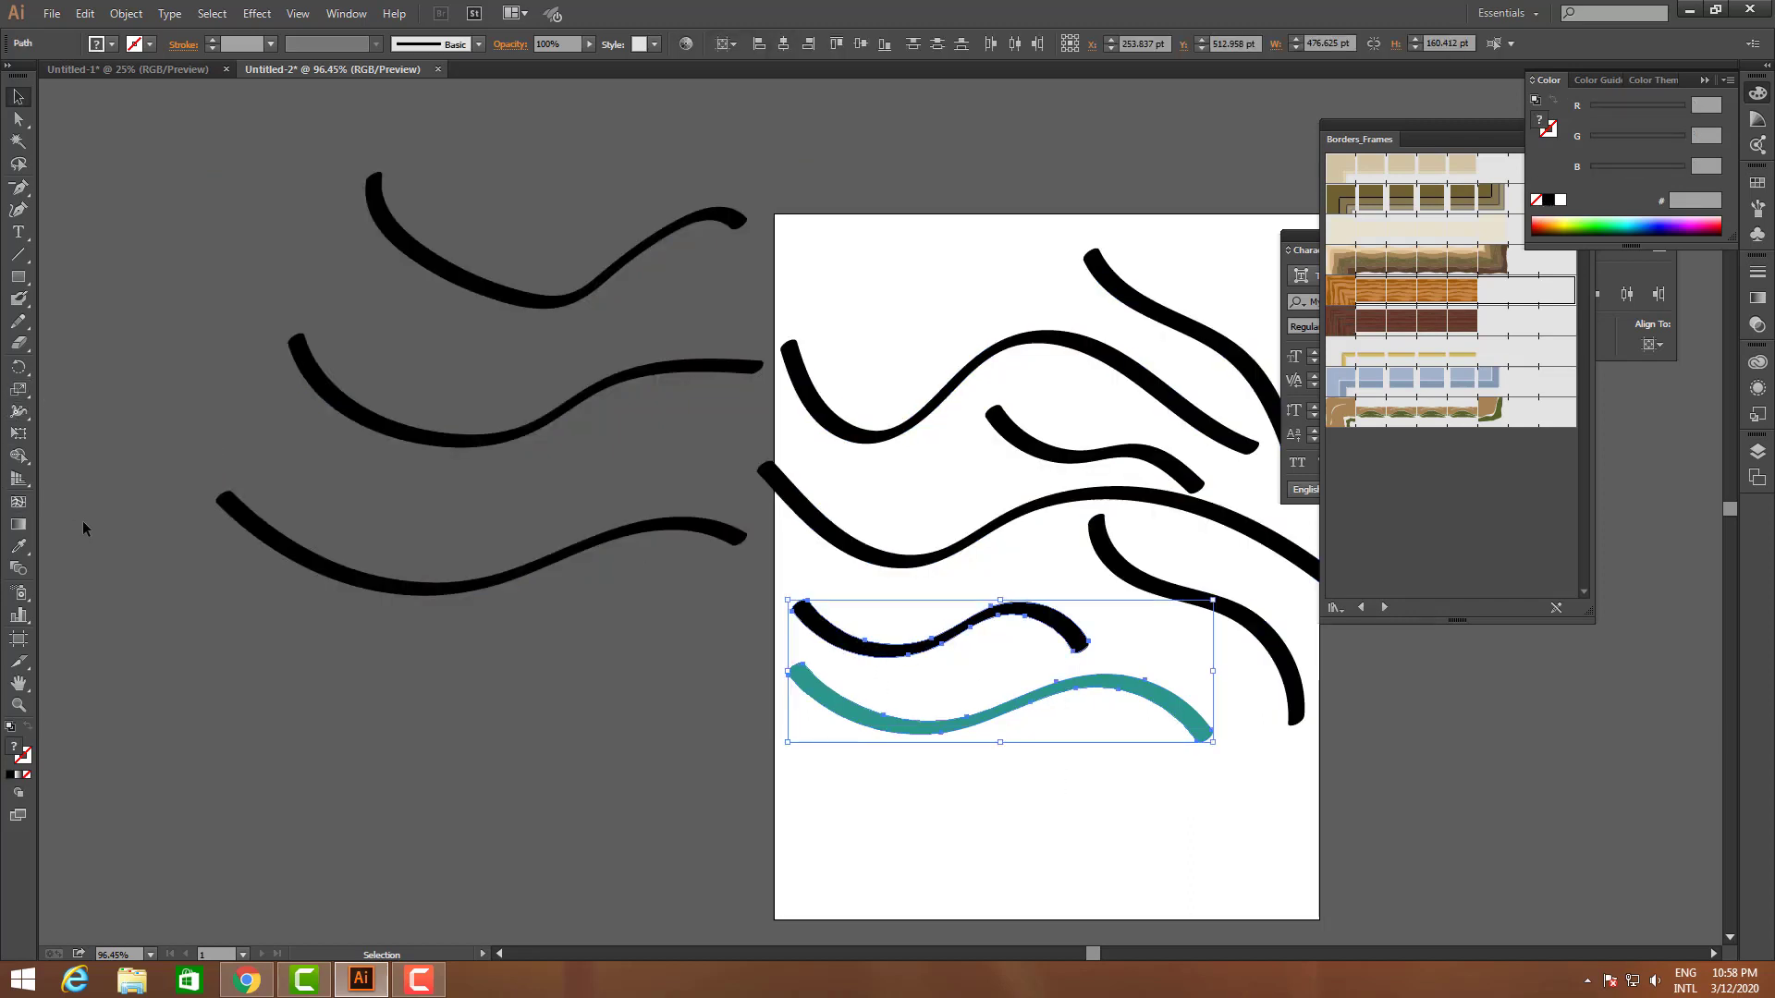
# - Paint a long wavy path above the artboard with the Paintbrush tool and remove its fill, keeping only the black stroke
pyautogui.click(23, 302)
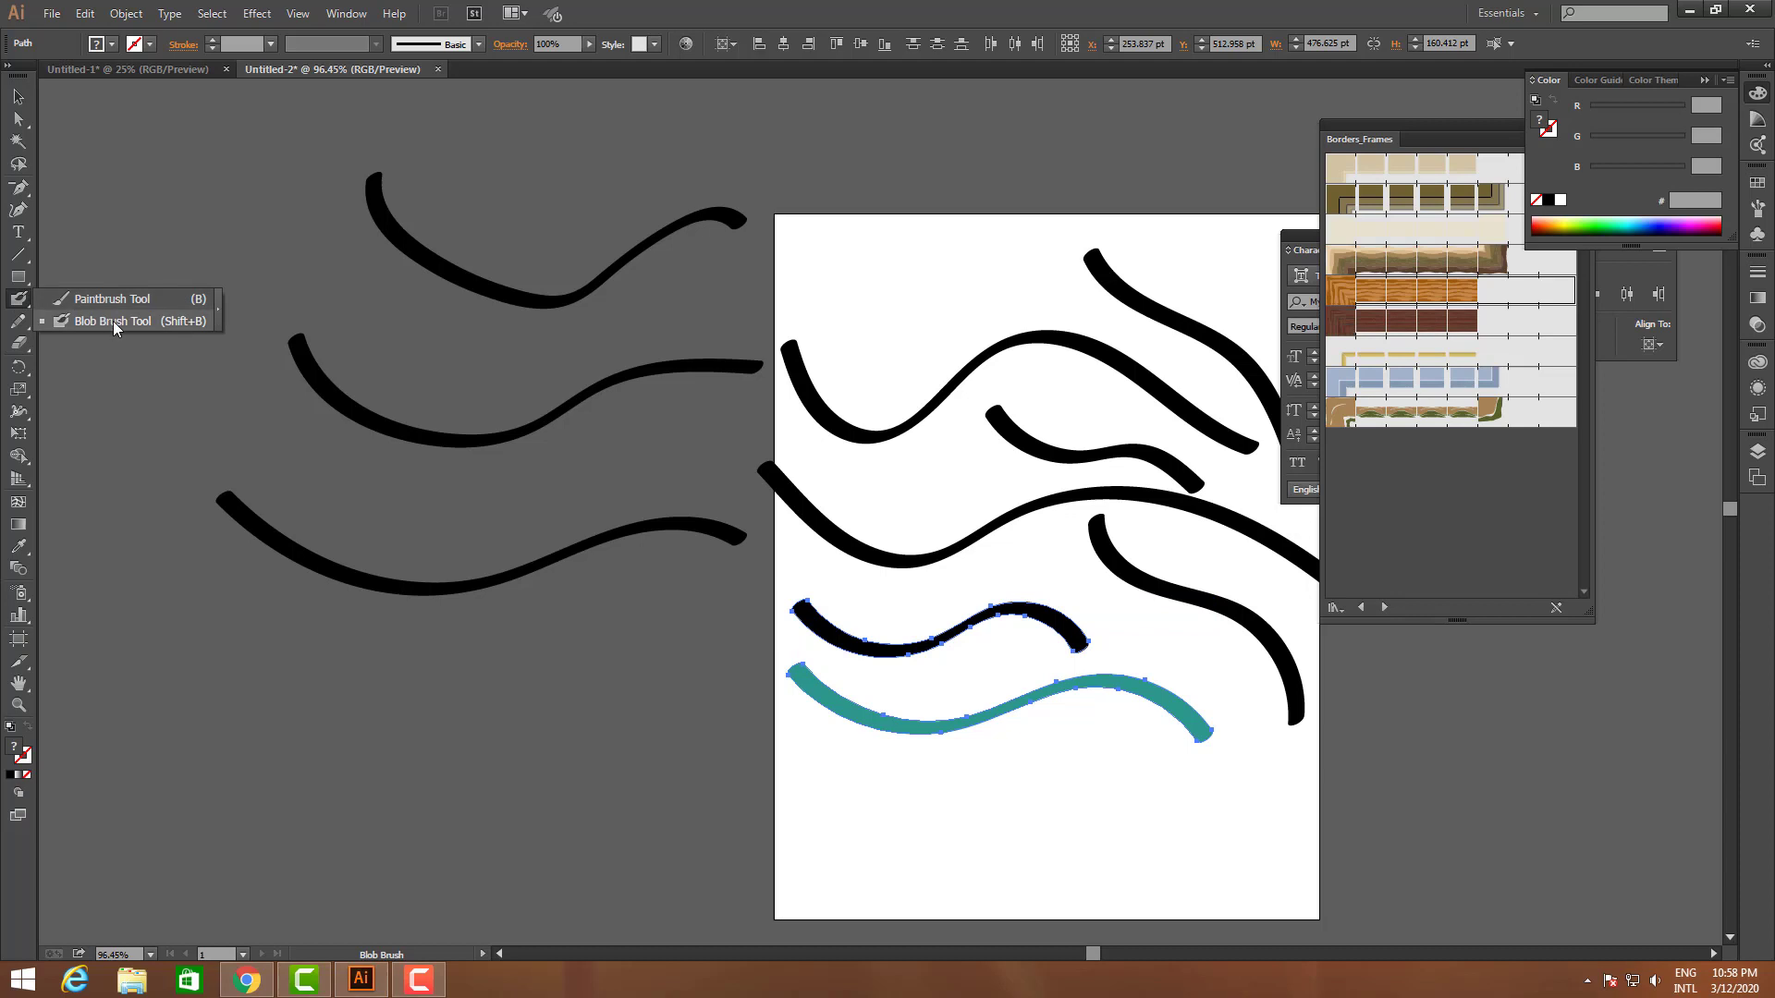
pyautogui.click(113, 320)
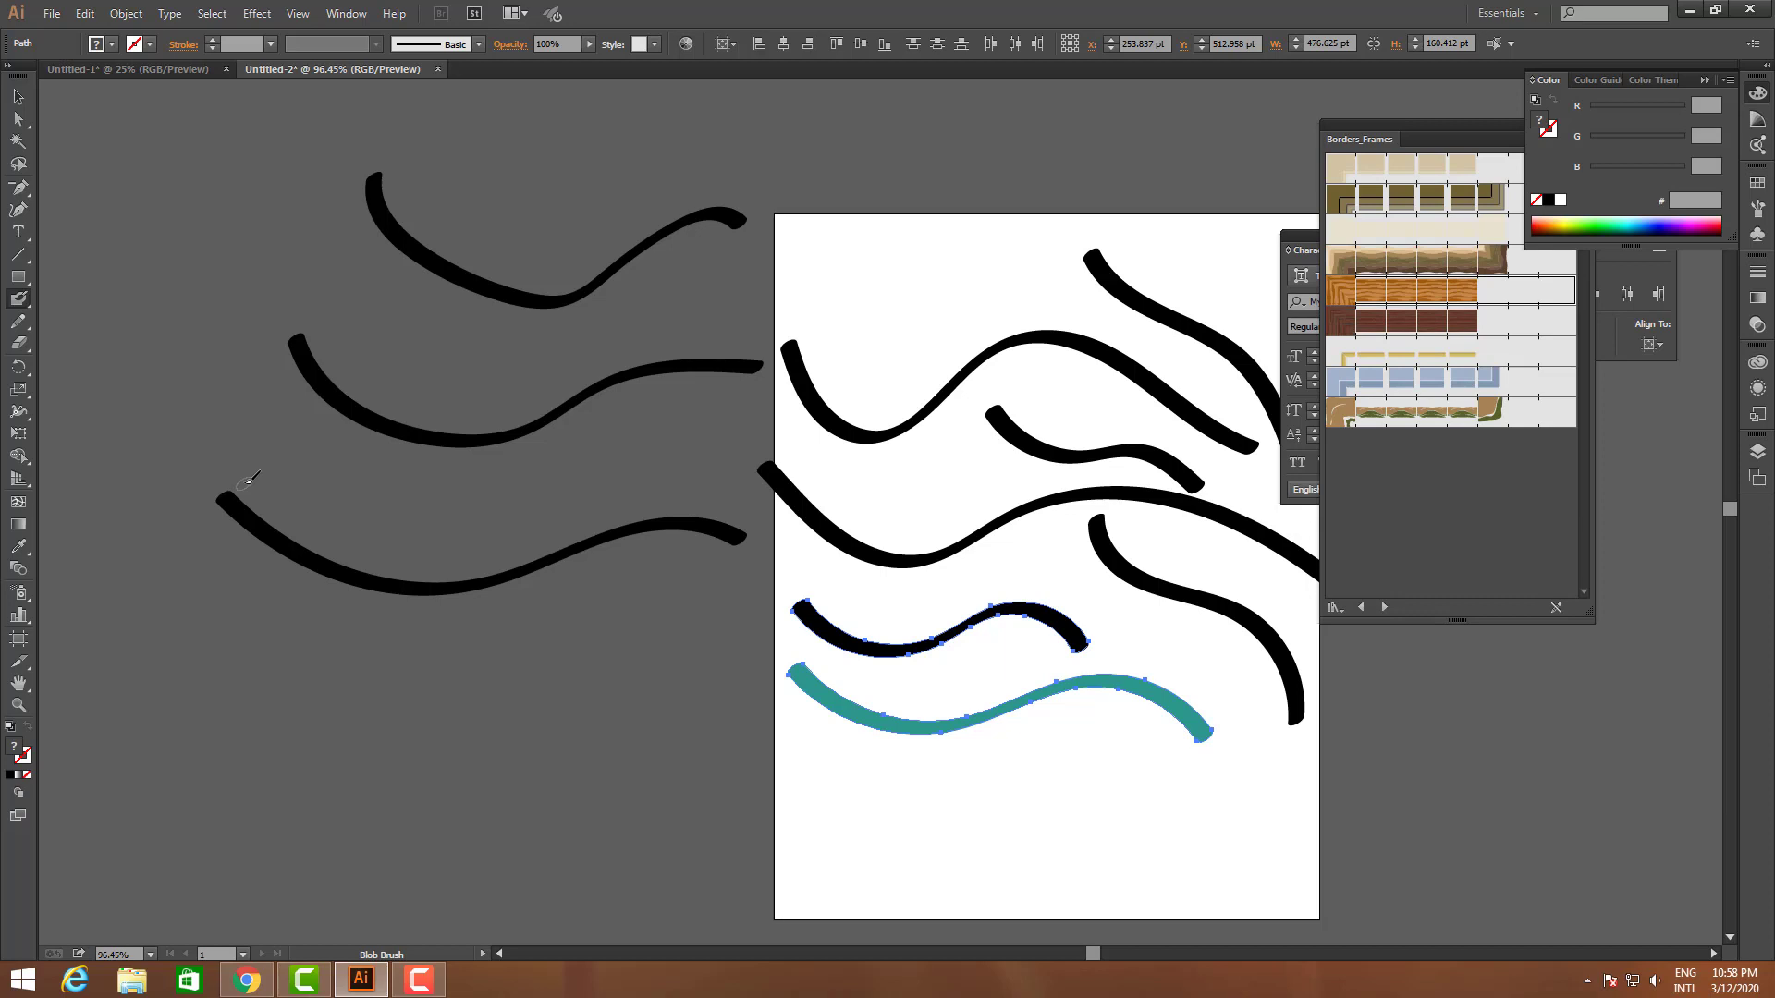
pyautogui.click(18, 298)
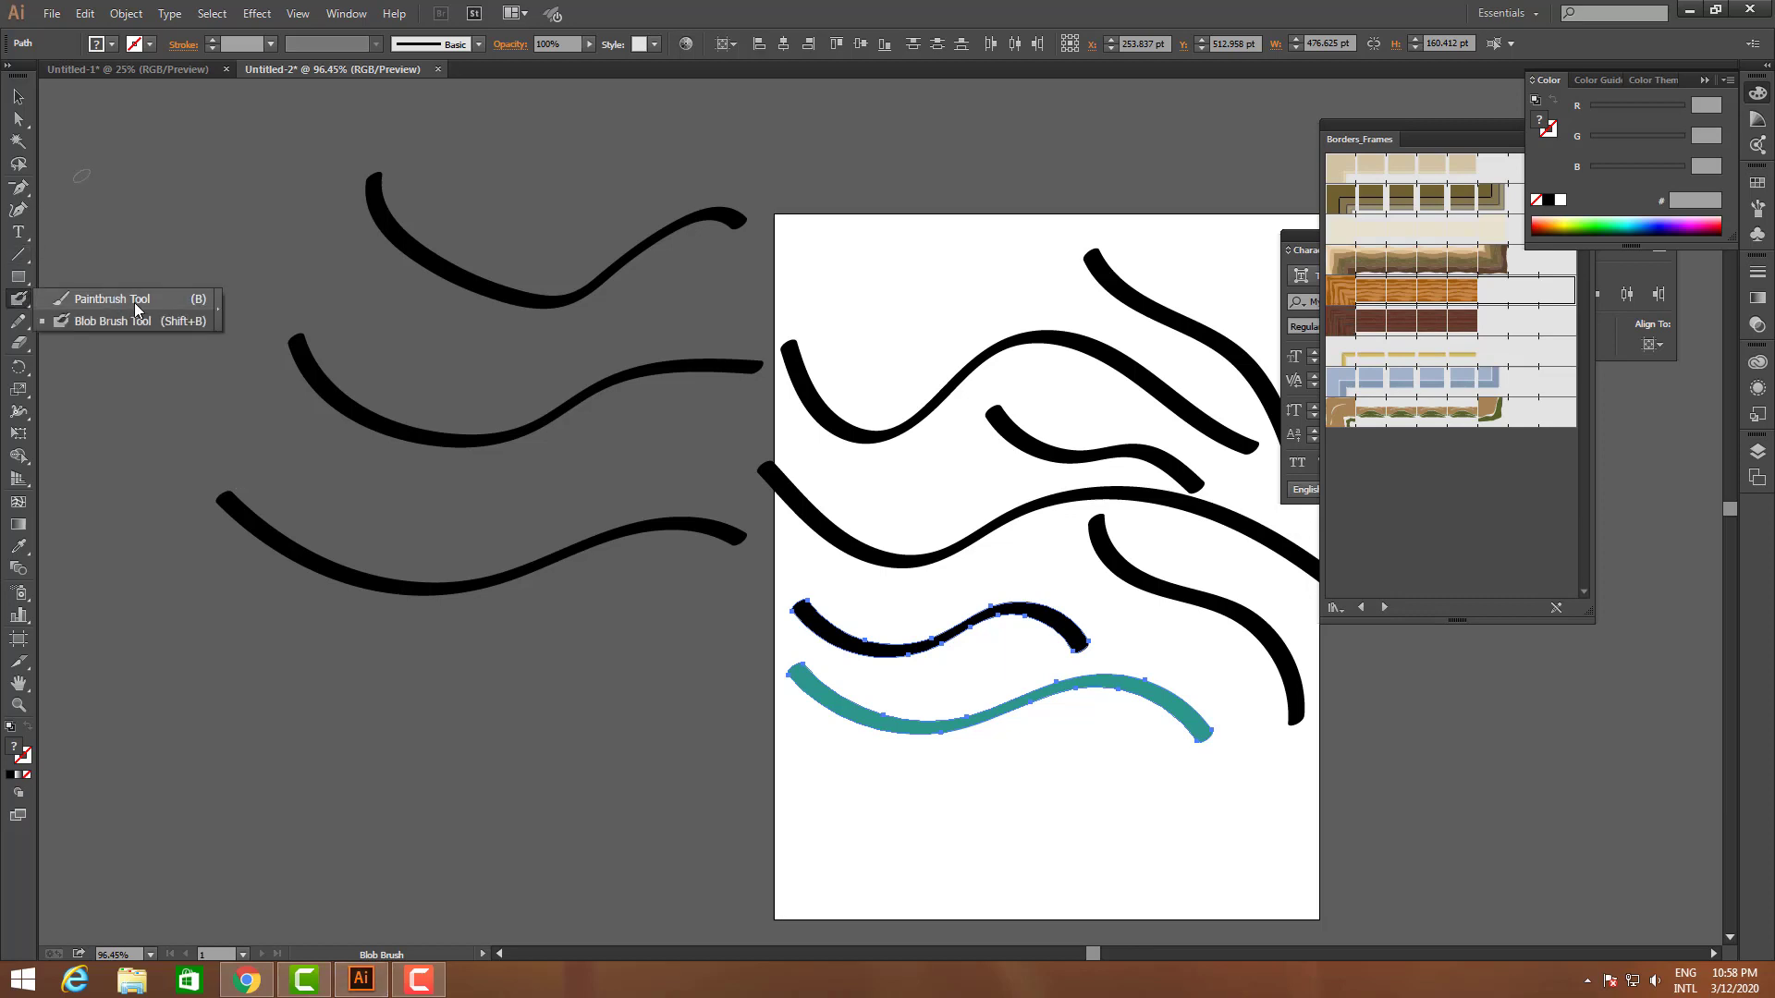
pyautogui.click(136, 300)
pyautogui.scroll(5, 442, 497)
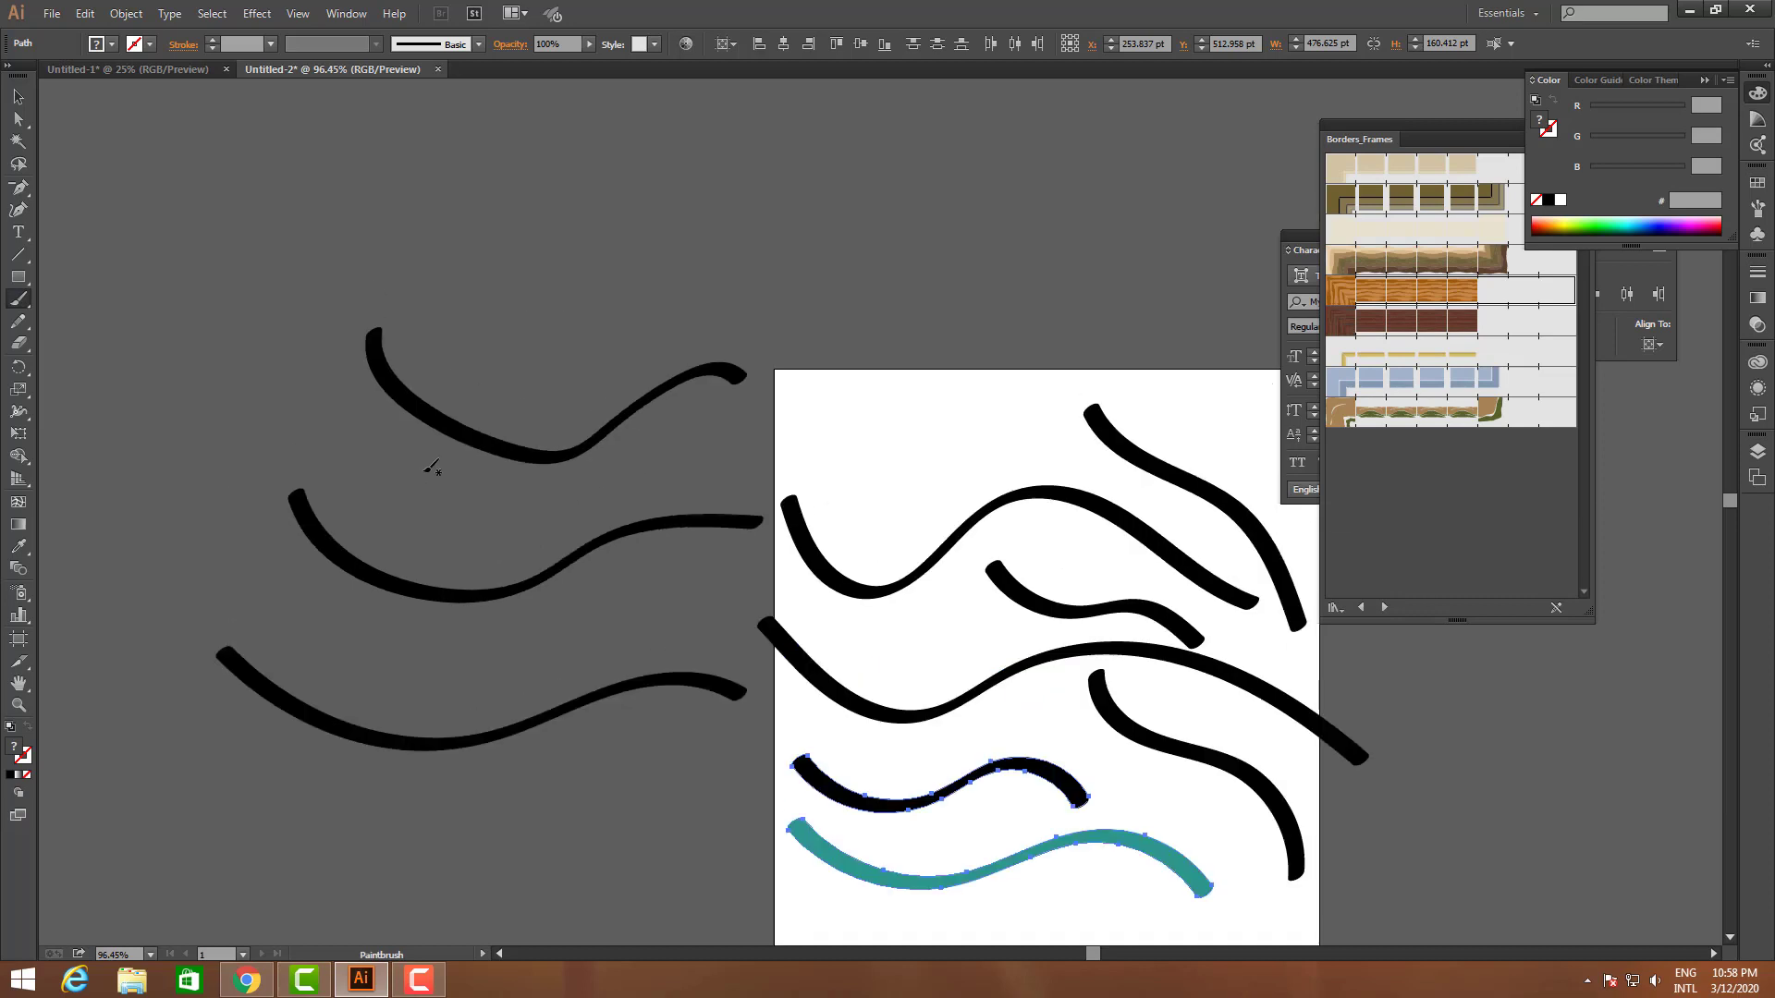
pyautogui.moveTo(386, 156)
pyautogui.mouseDown()
pyautogui.moveTo(427, 232)
pyautogui.moveTo(638, 264)
pyautogui.moveTo(906, 160)
pyautogui.moveTo(1079, 320)
pyautogui.mouseUp()
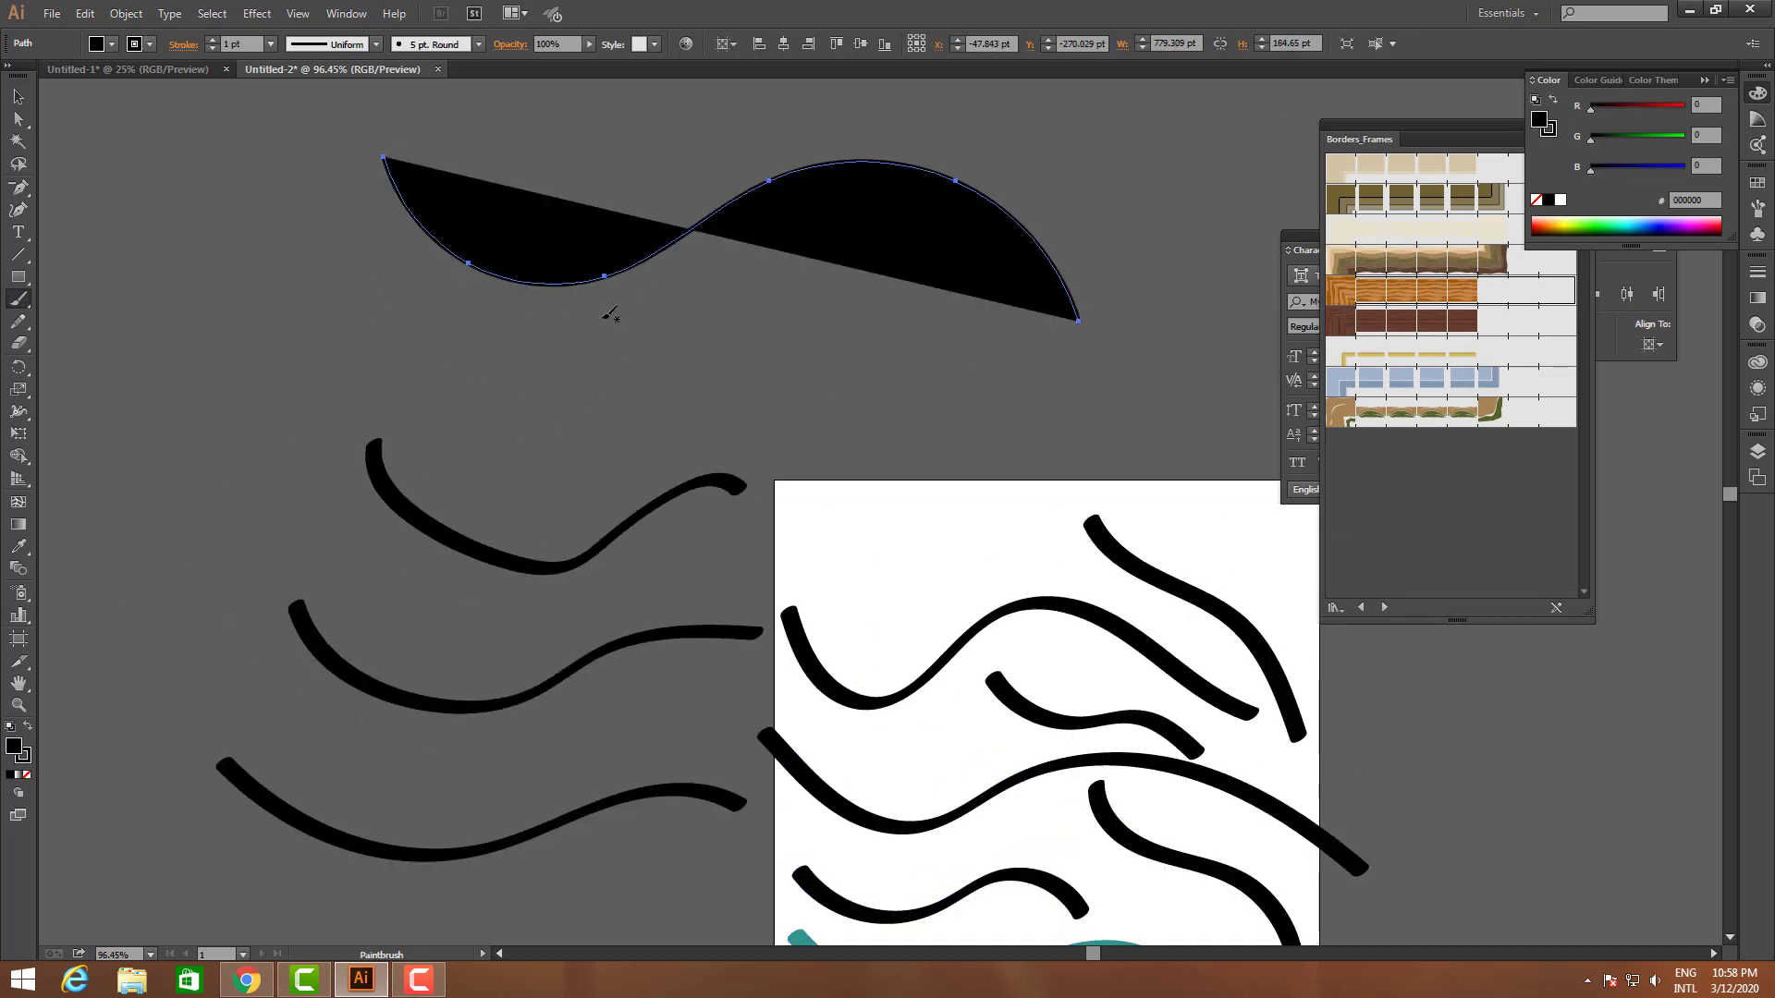
pyautogui.click(26, 782)
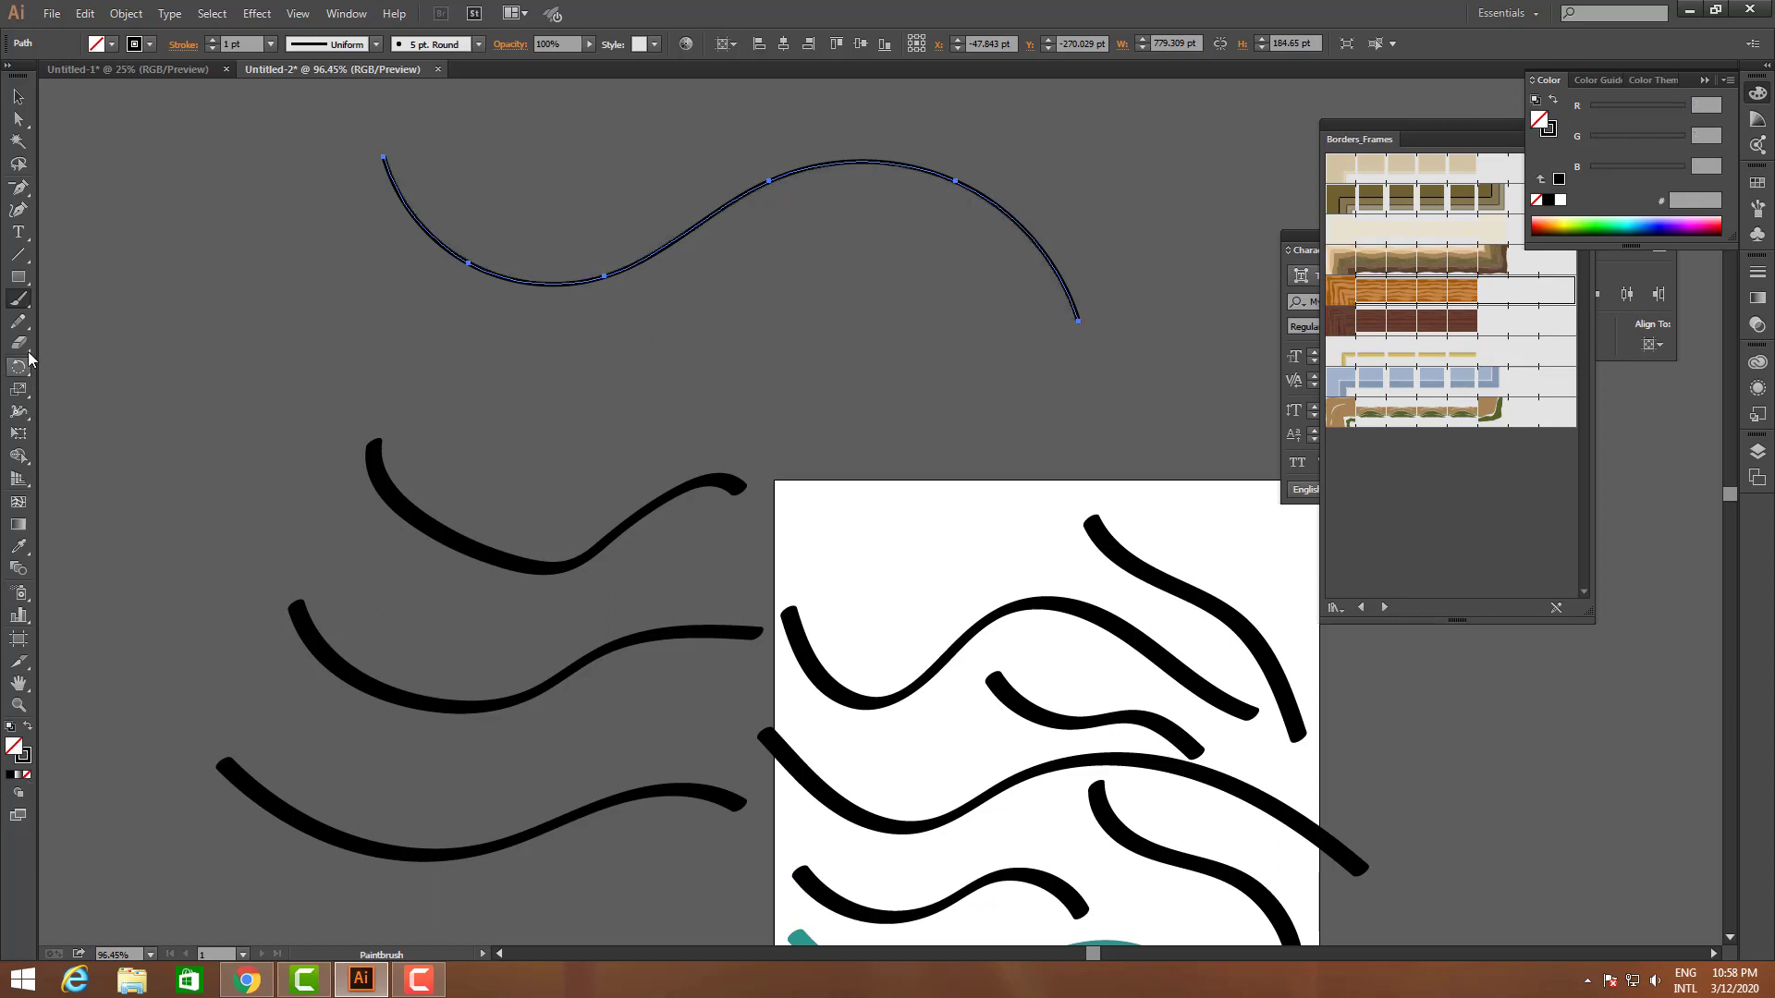
# - Paint a short wavy black Blob Brush stroke below the left end of the Paintbrush path
pyautogui.moveTo(18, 299); pyautogui.dragTo(102, 325)
pyautogui.moveTo(176, 267)
pyautogui.mouseDown()
pyautogui.moveTo(342, 369)
pyautogui.moveTo(537, 392)
pyautogui.mouseUp()
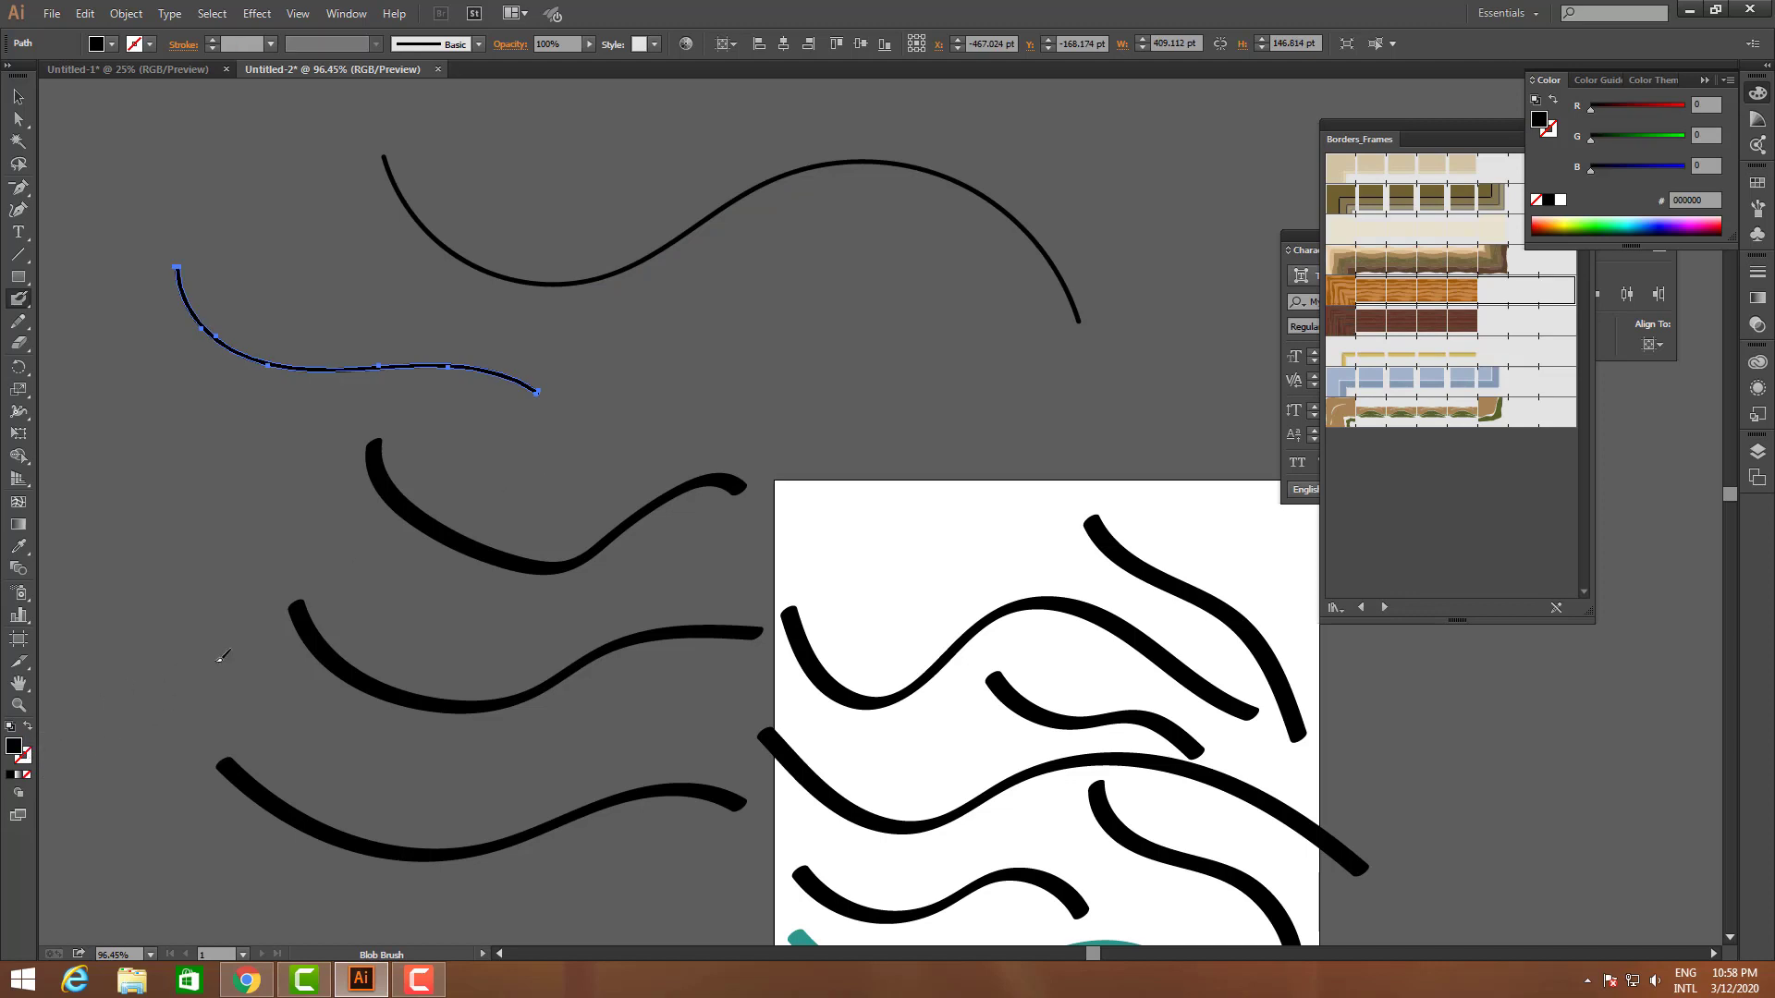
pyautogui.click(19, 301)
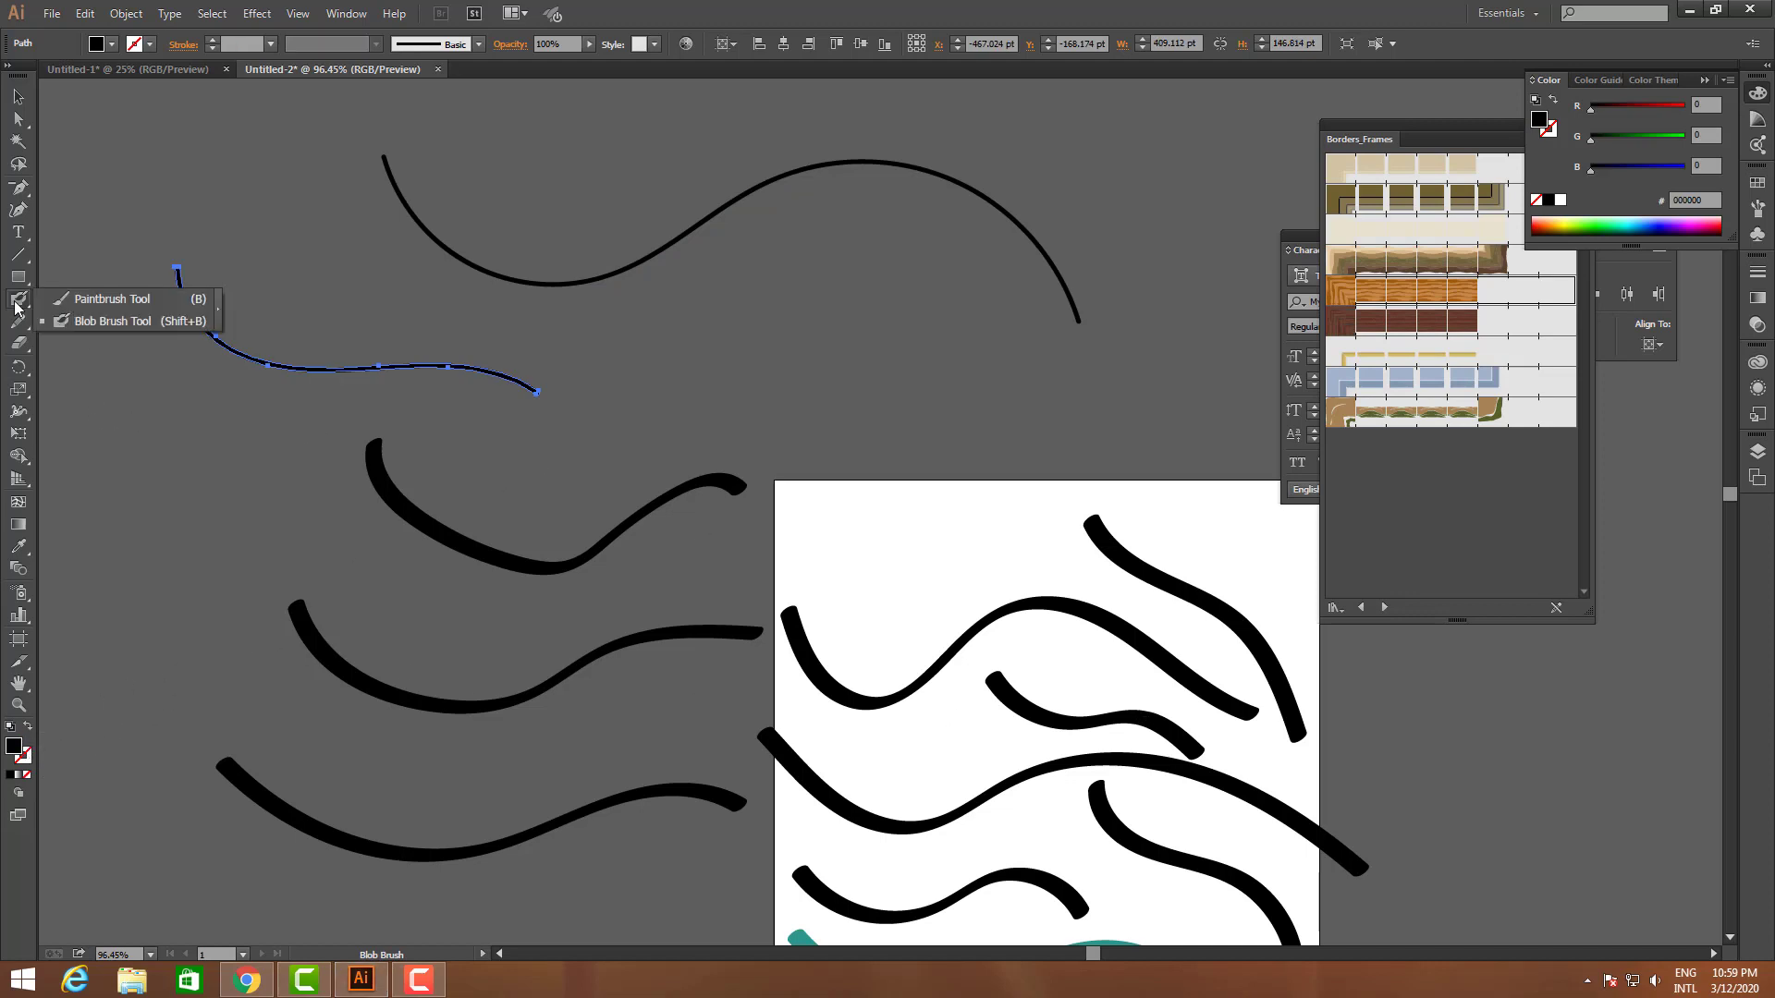
pyautogui.click(100, 321)
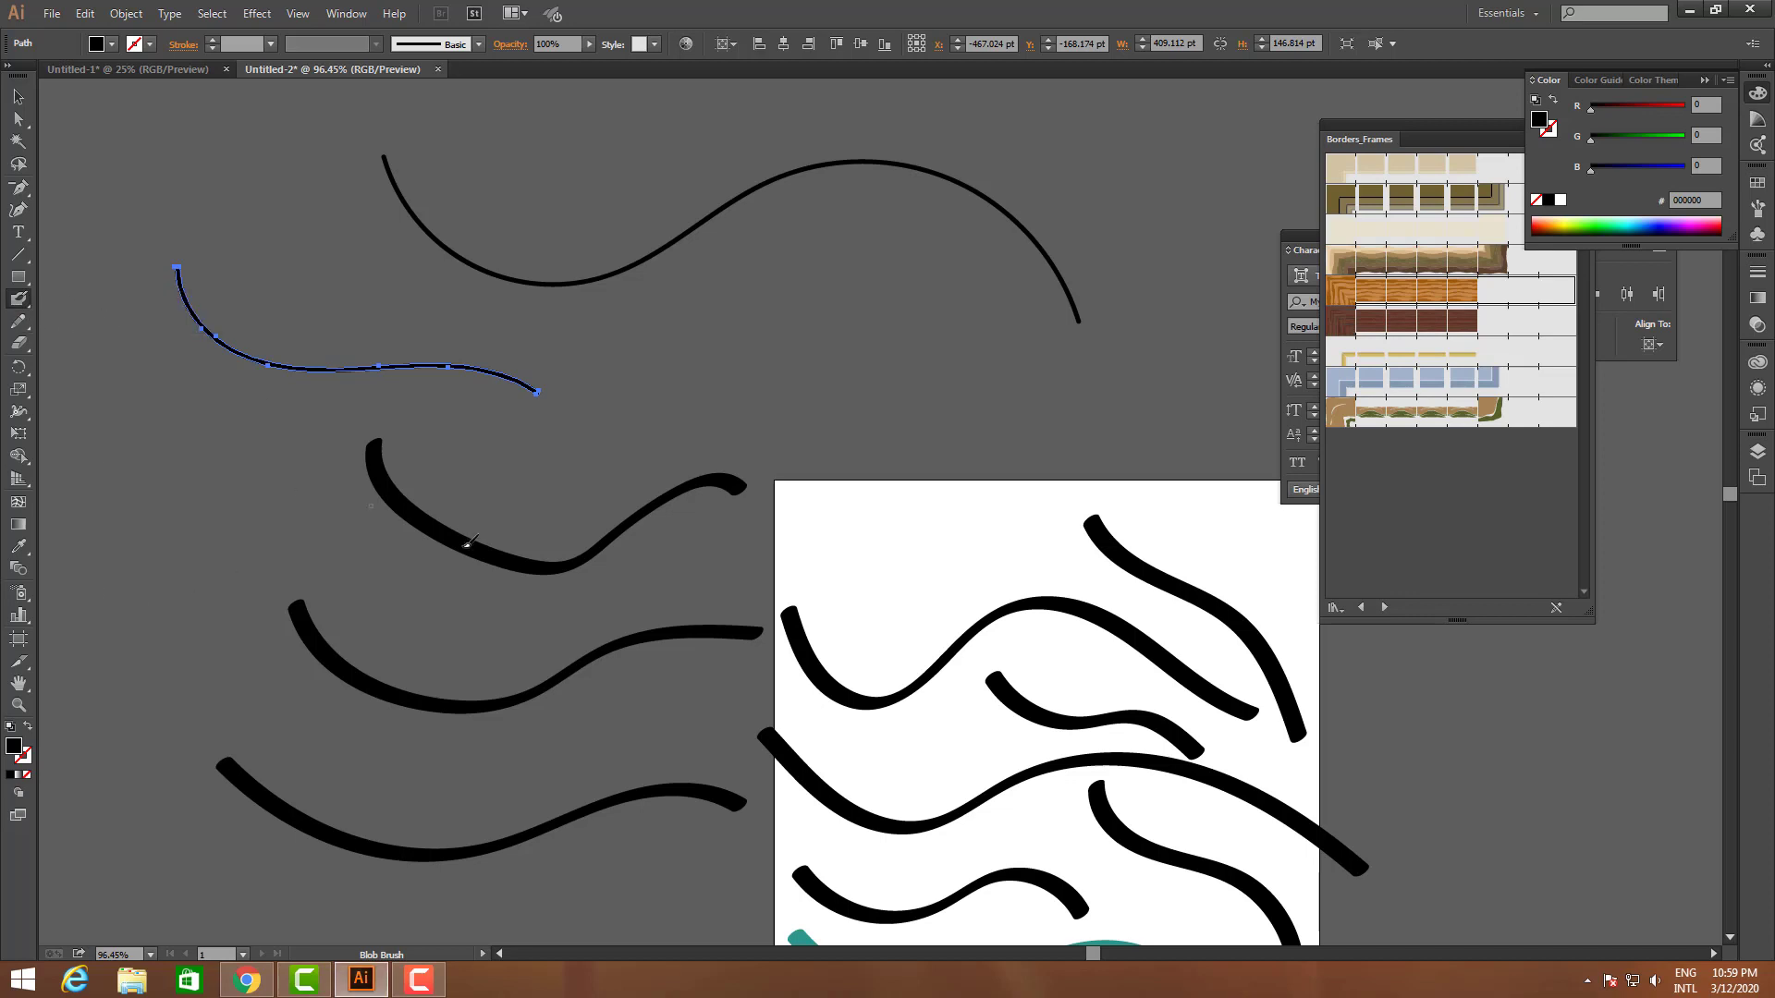
pyautogui.click(18, 298)
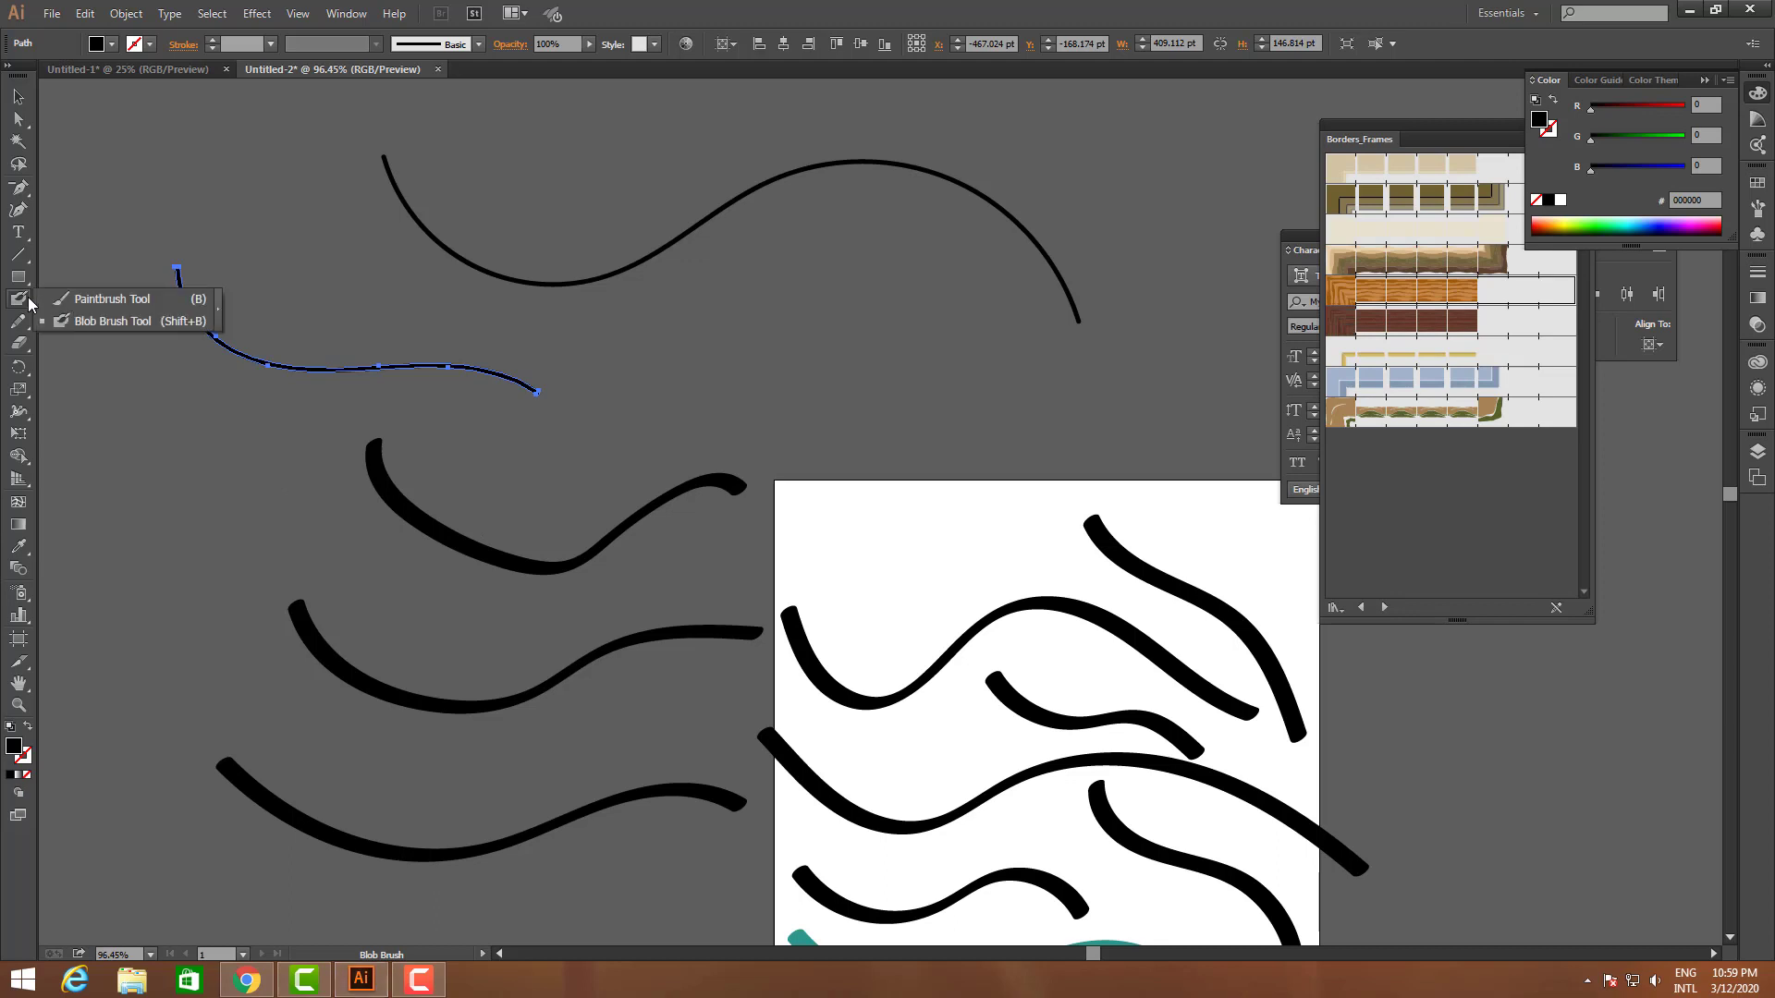
pyautogui.click(91, 323)
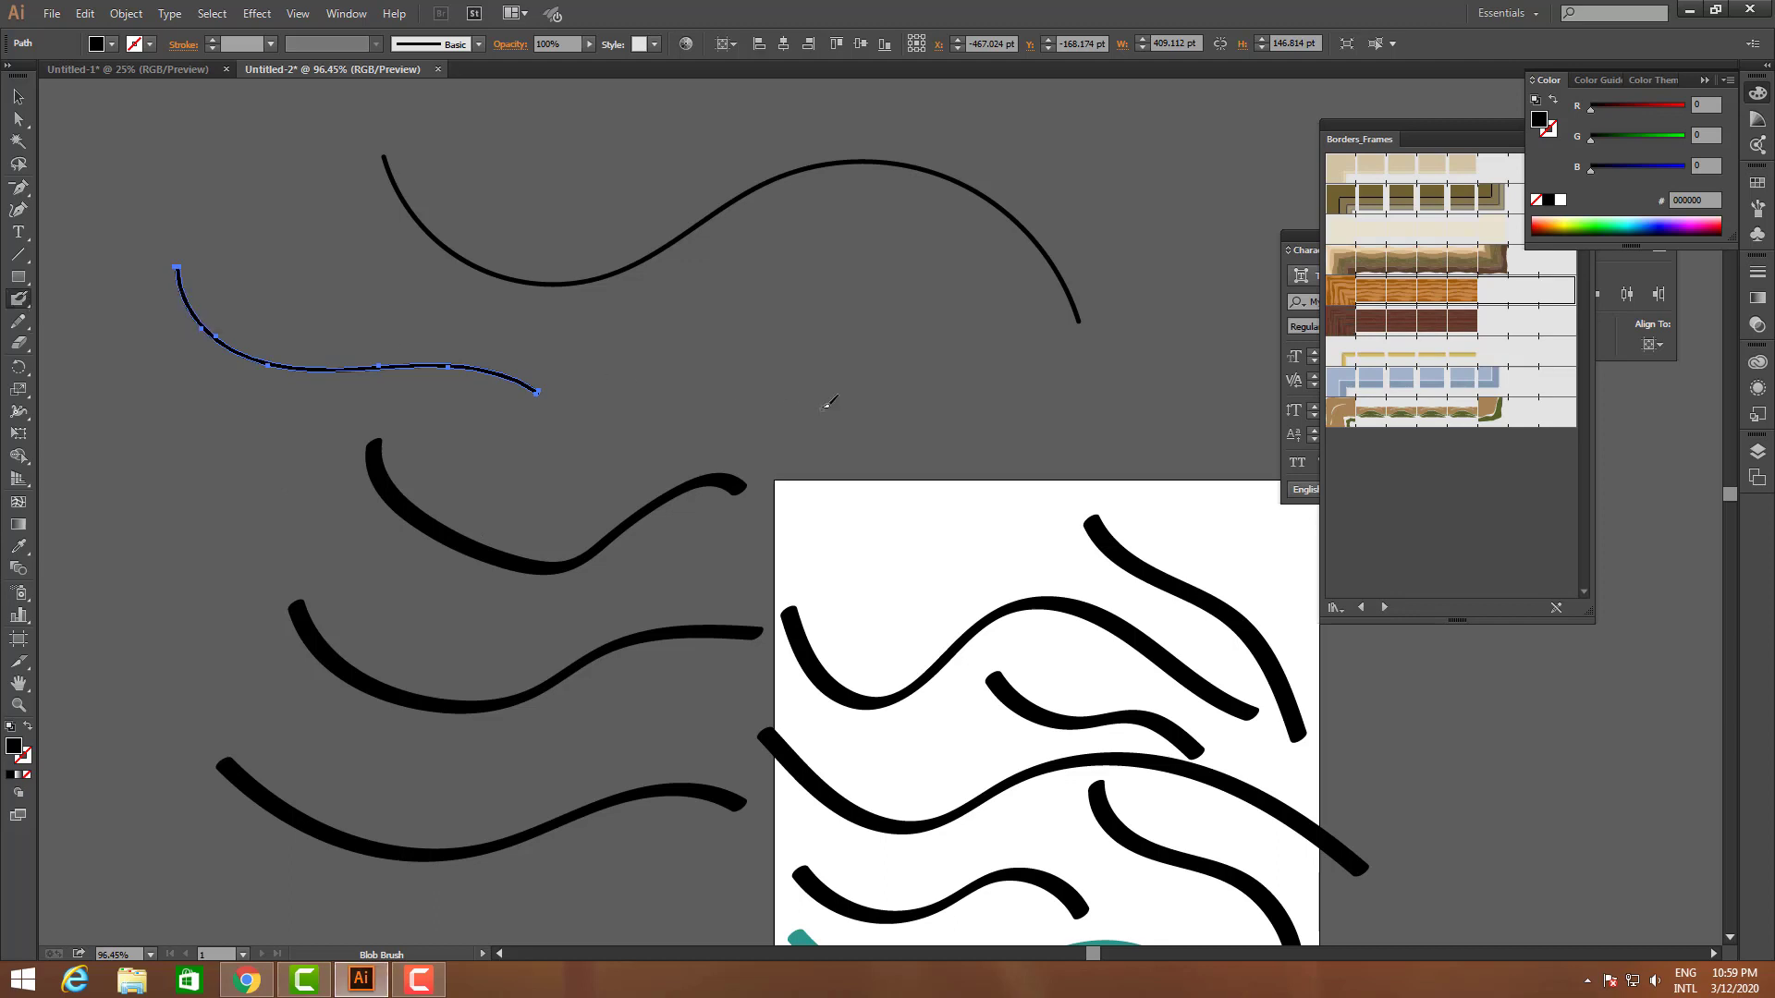
pyautogui.press(']')
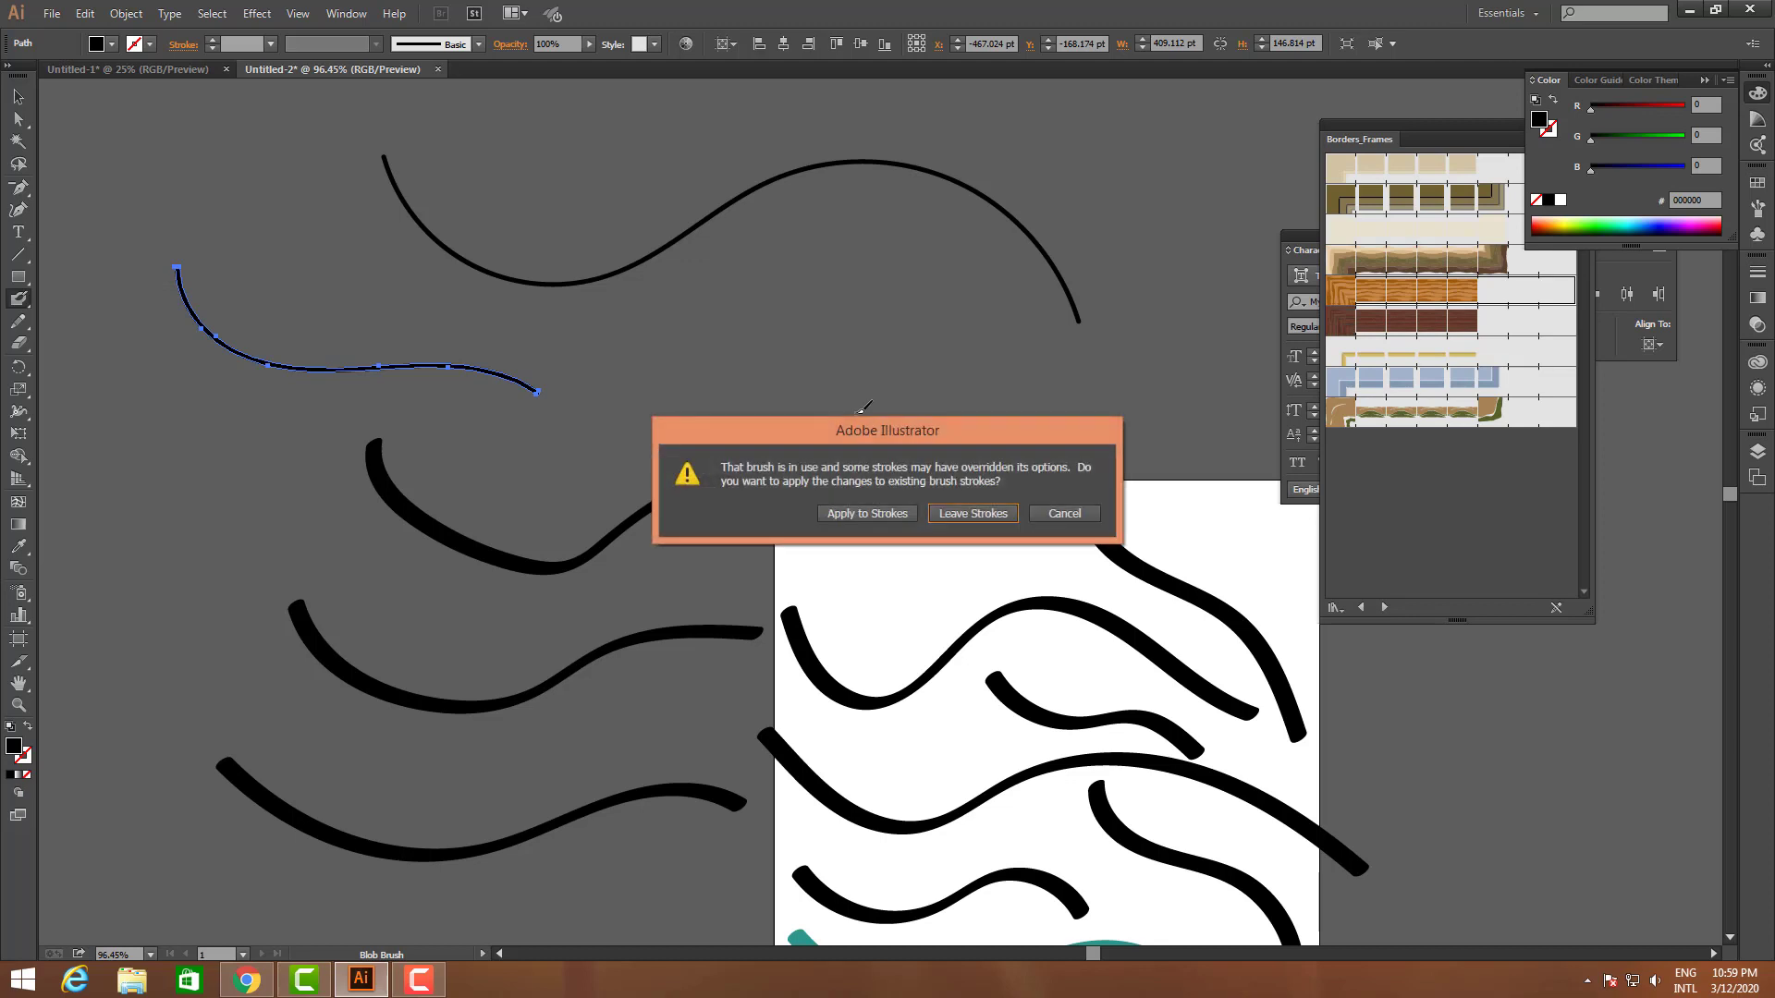
pyautogui.click(1063, 517)
pyautogui.click(18, 98)
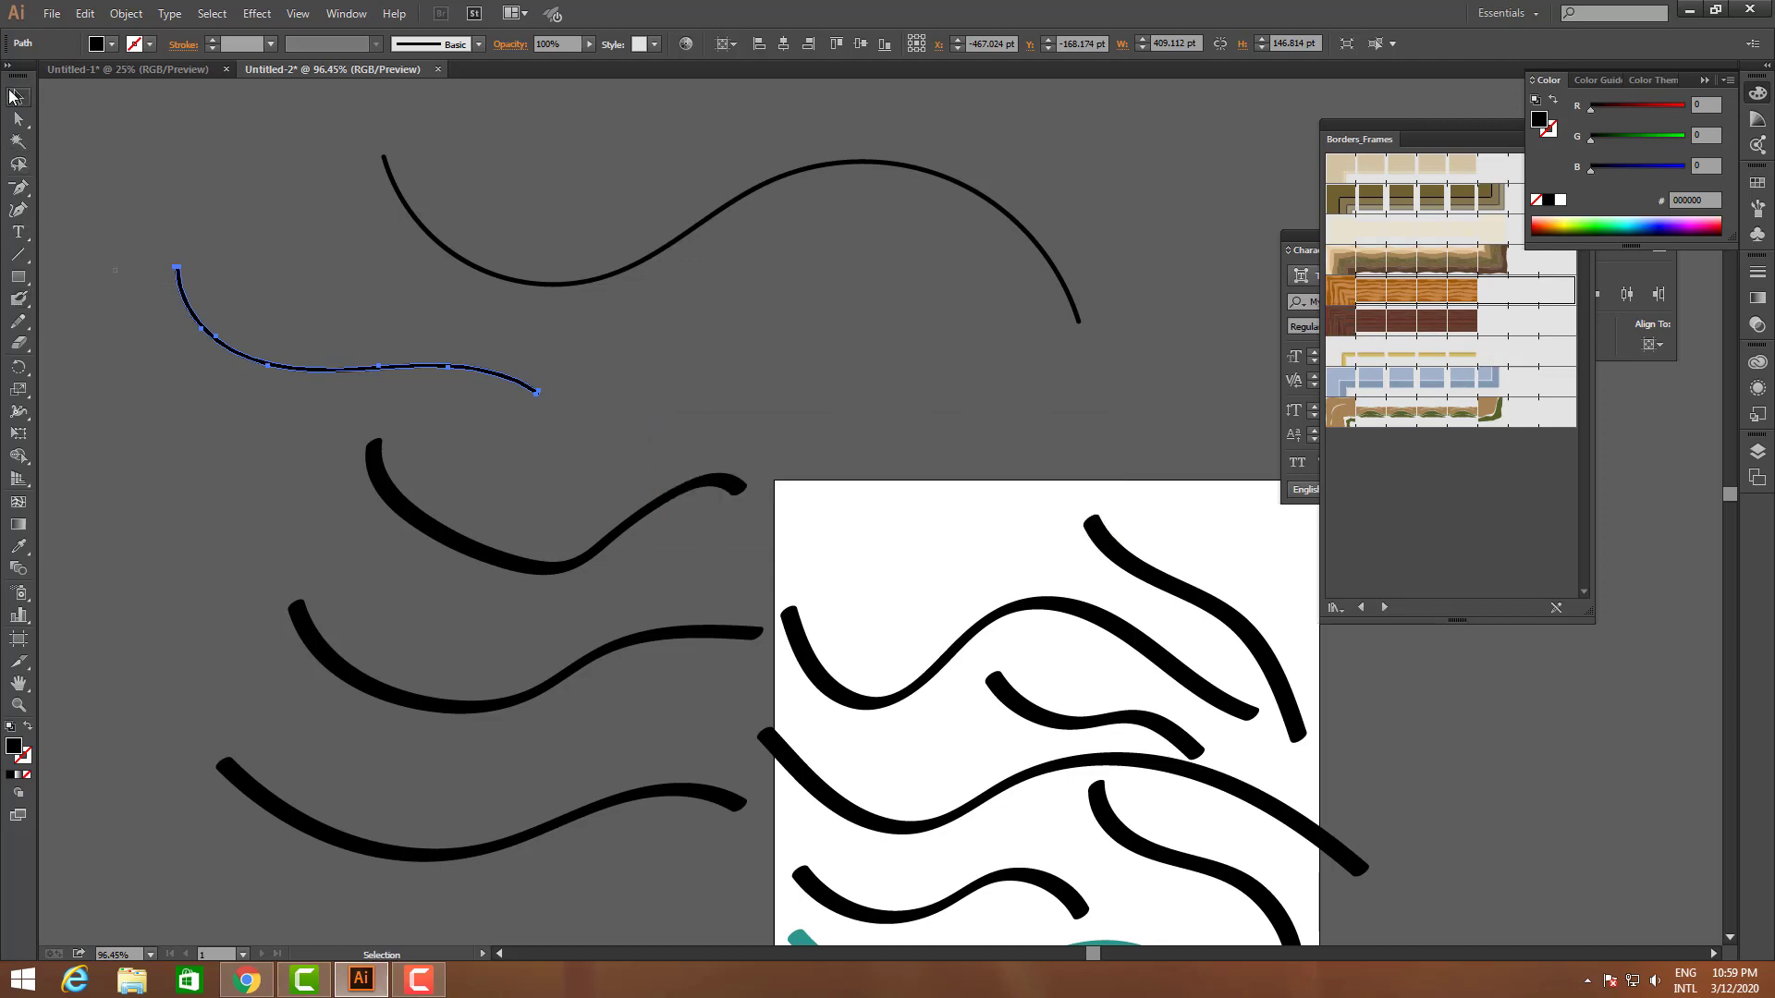
pyautogui.click(25, 309)
pyautogui.click(94, 323)
pyautogui.press(']')
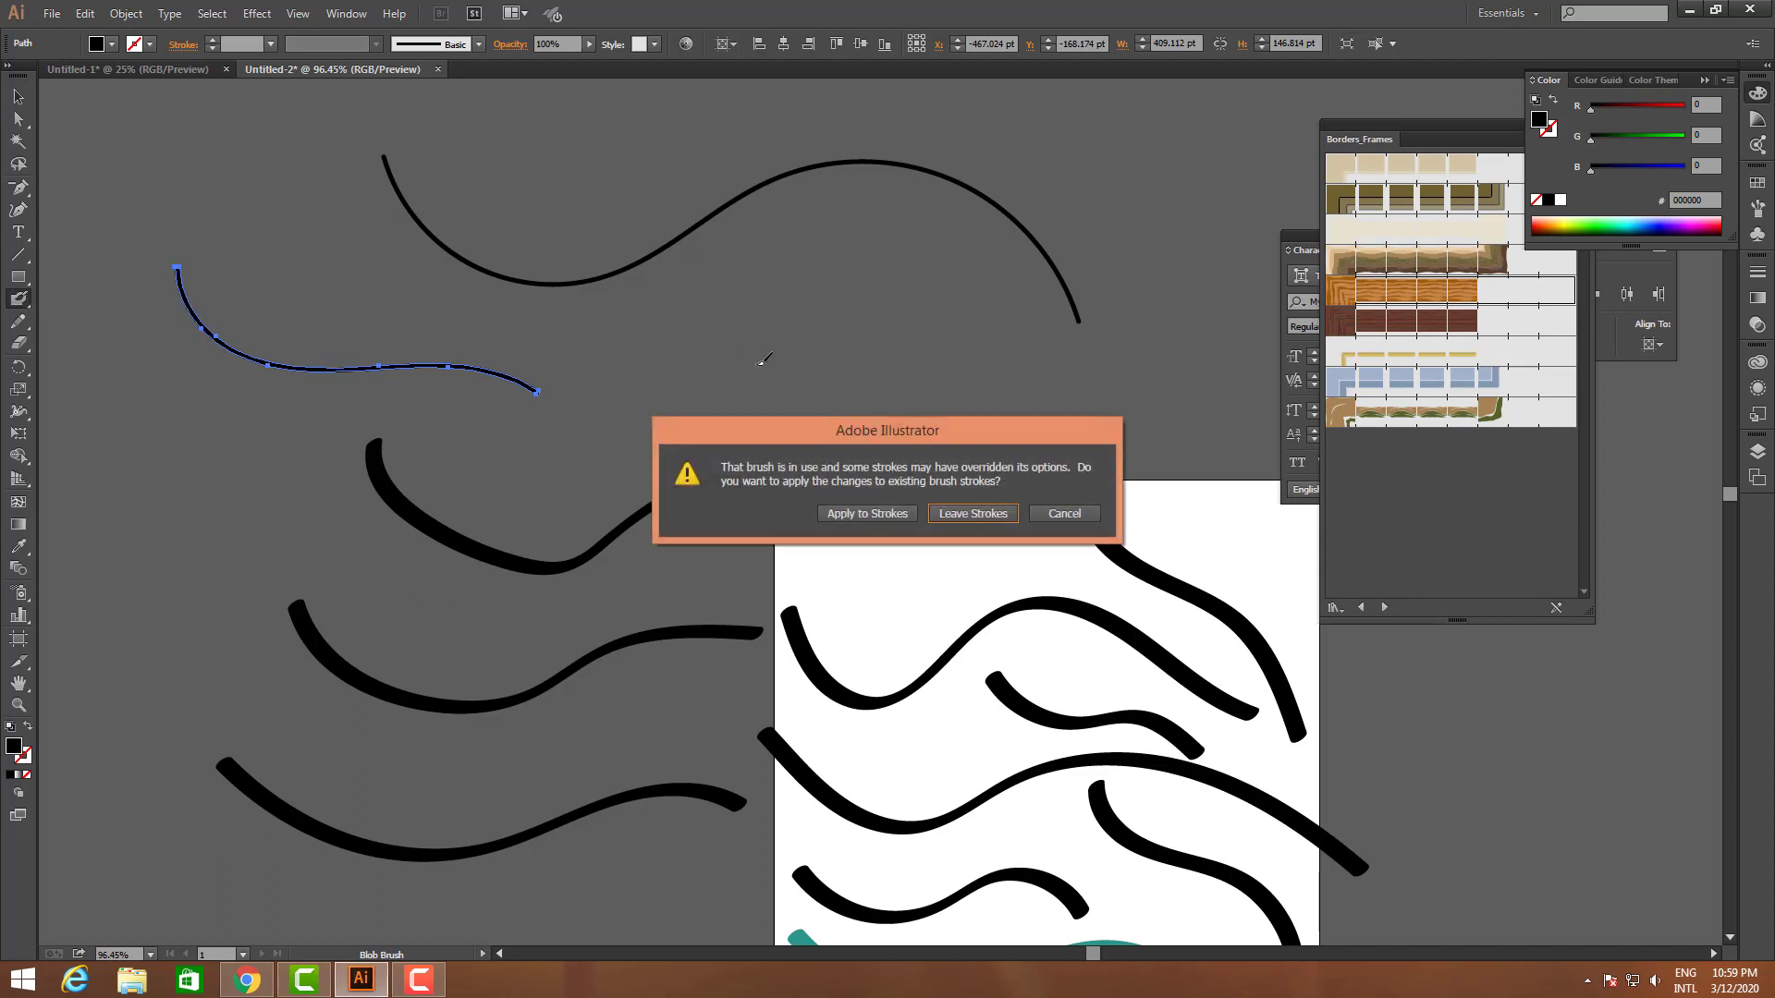
pyautogui.click(1069, 519)
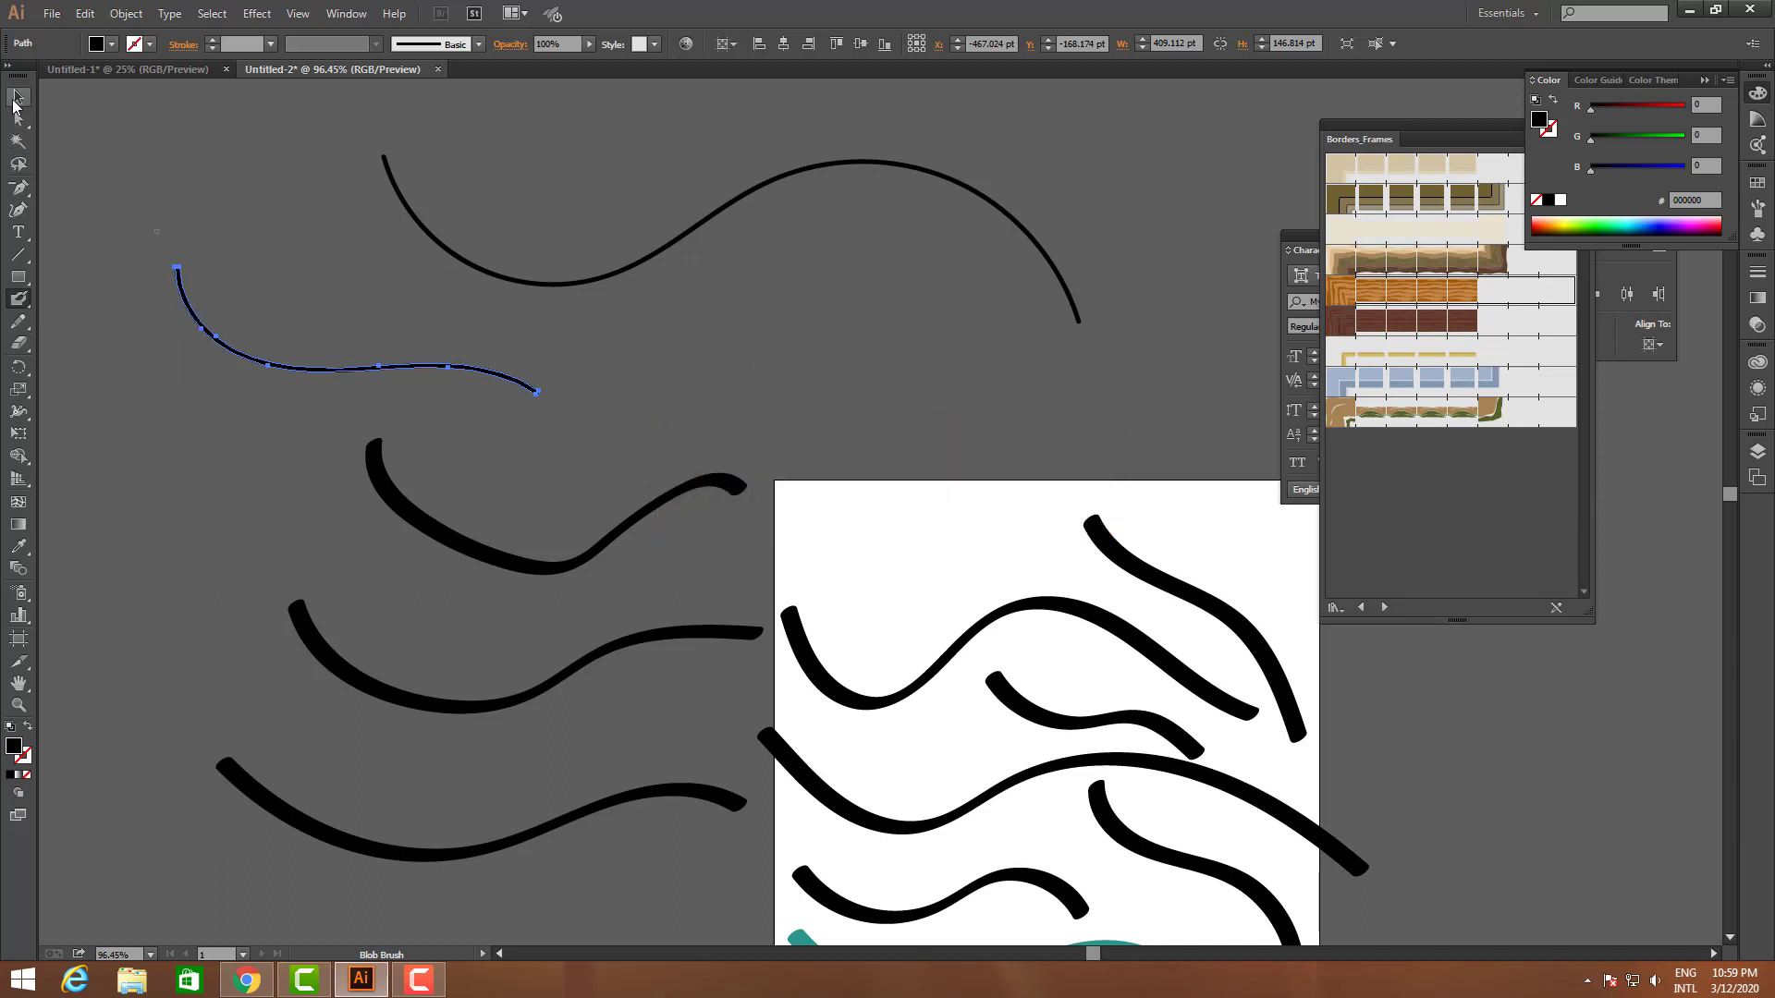
# - Deselect the path and greatly enlarge the Blob Brush, with a black stroke colour and no fill
pyautogui.click(19, 99)
pyautogui.click(209, 428)
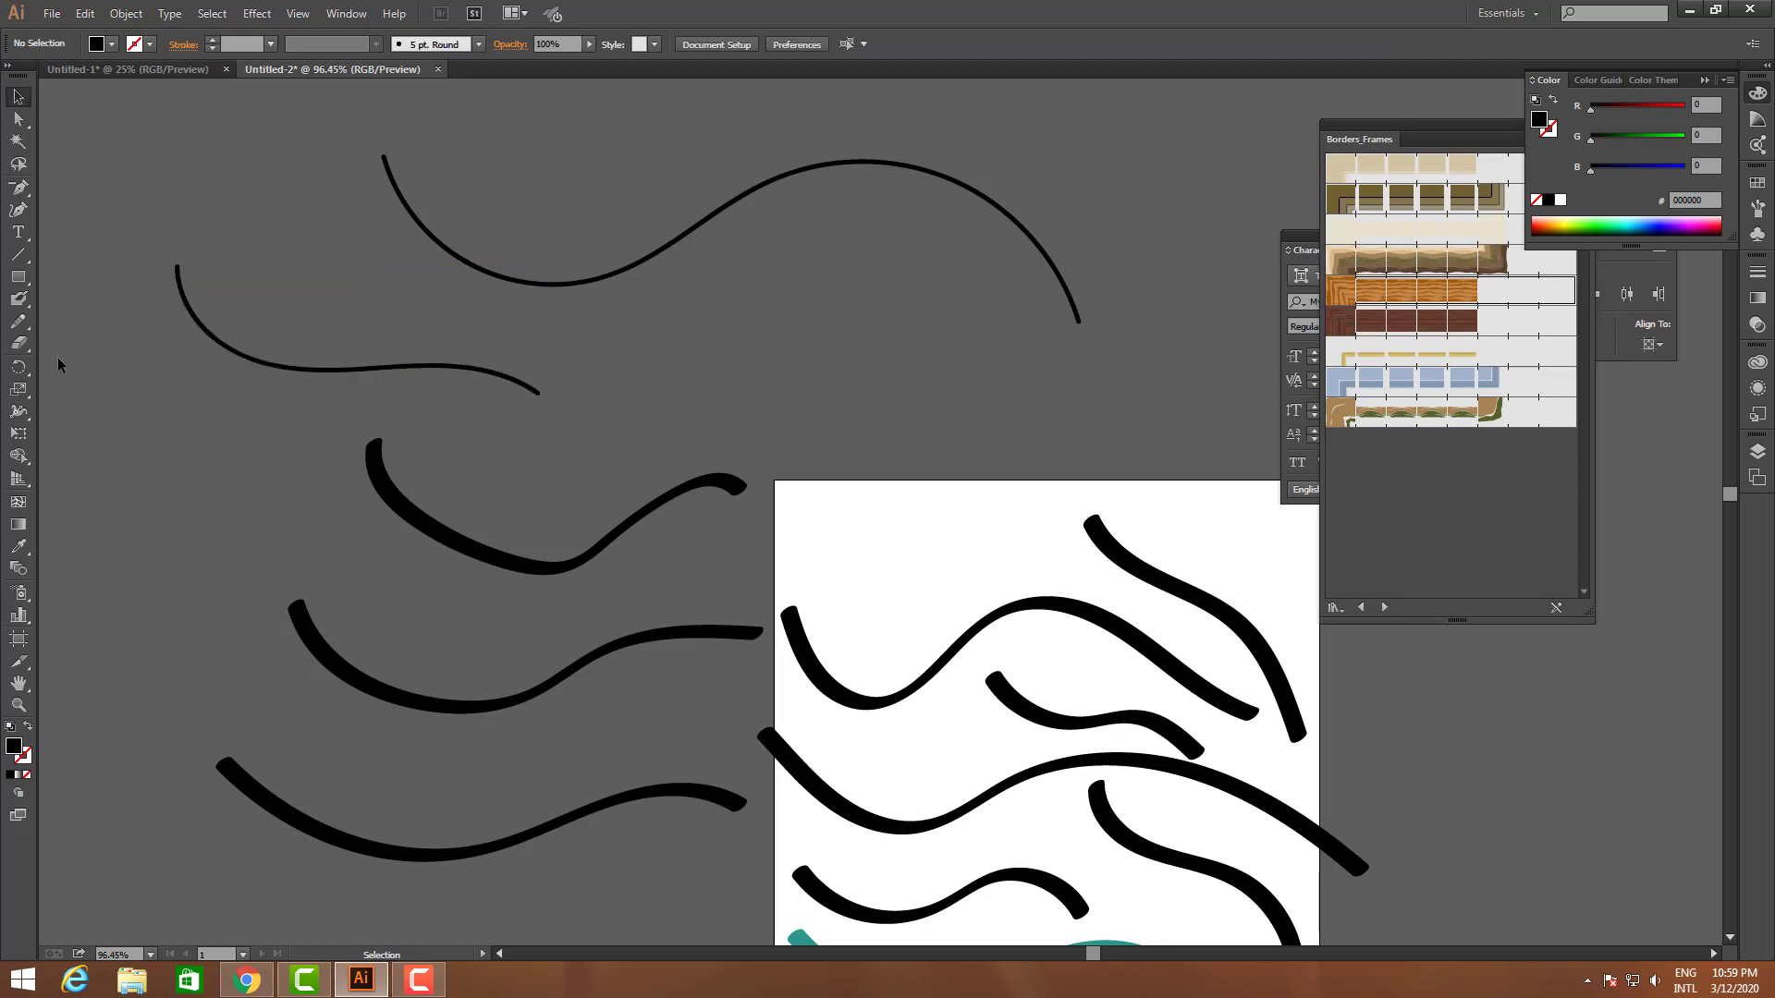
pyautogui.moveTo(18, 299); pyautogui.dragTo(111, 299)
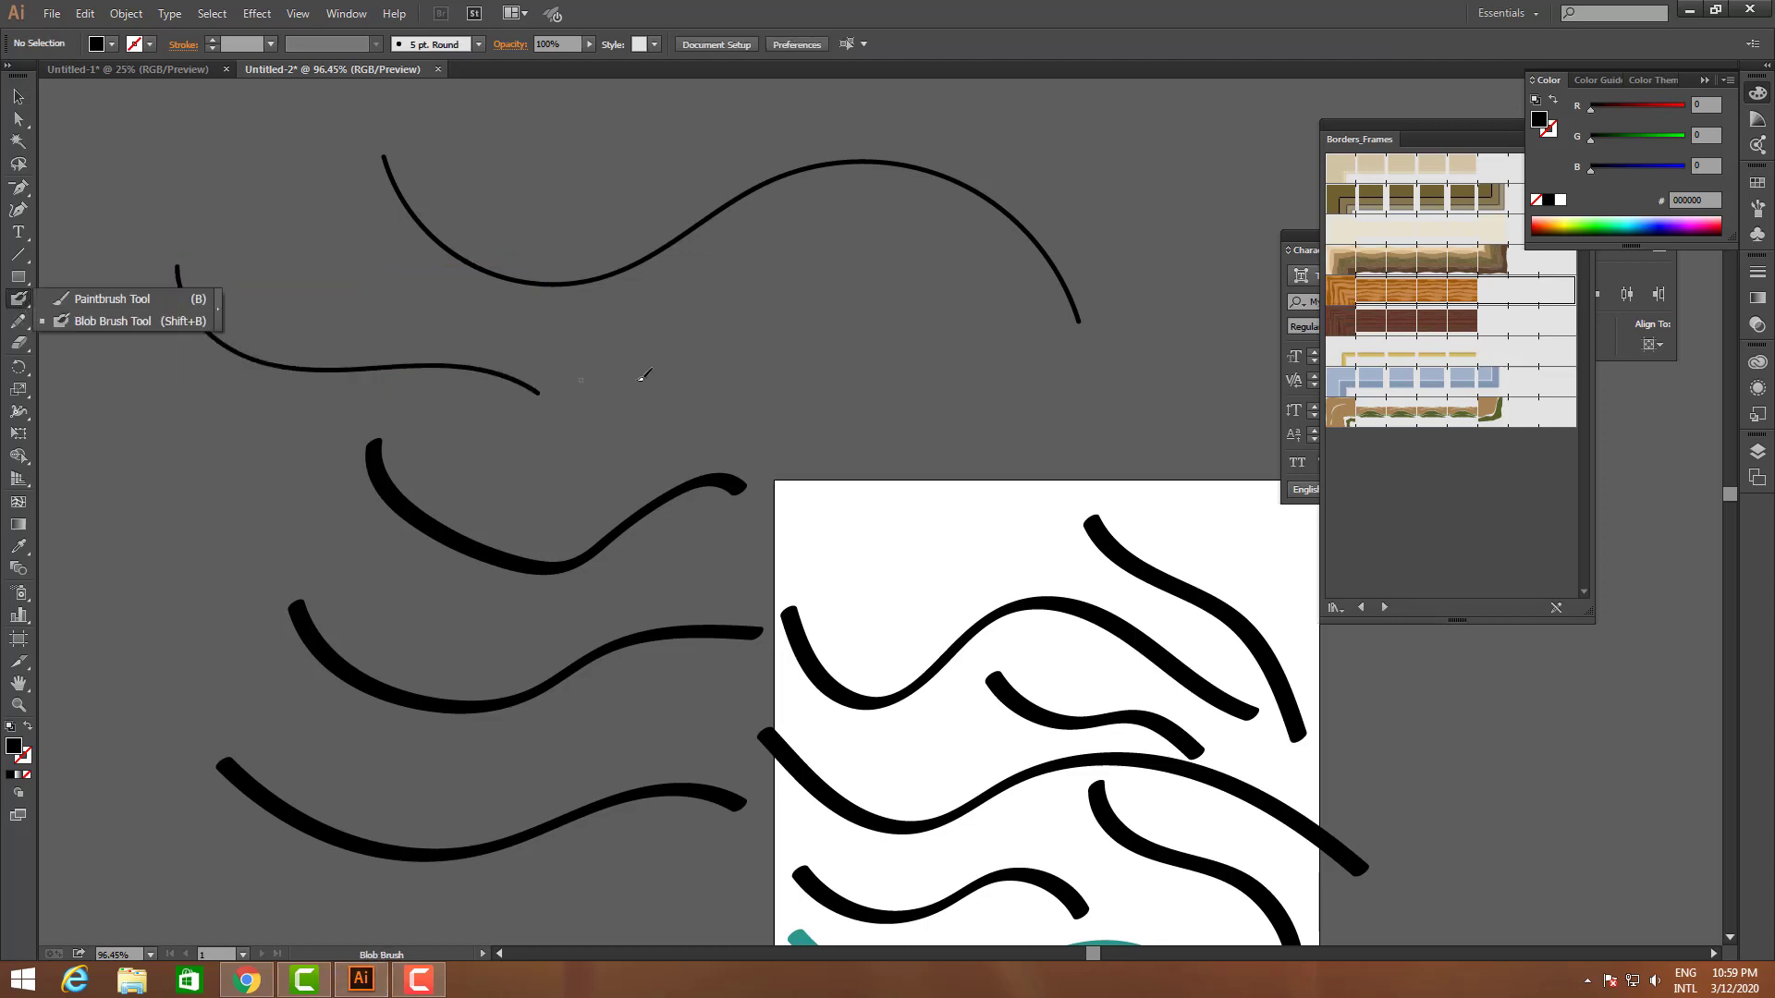
pyautogui.click(151, 326)
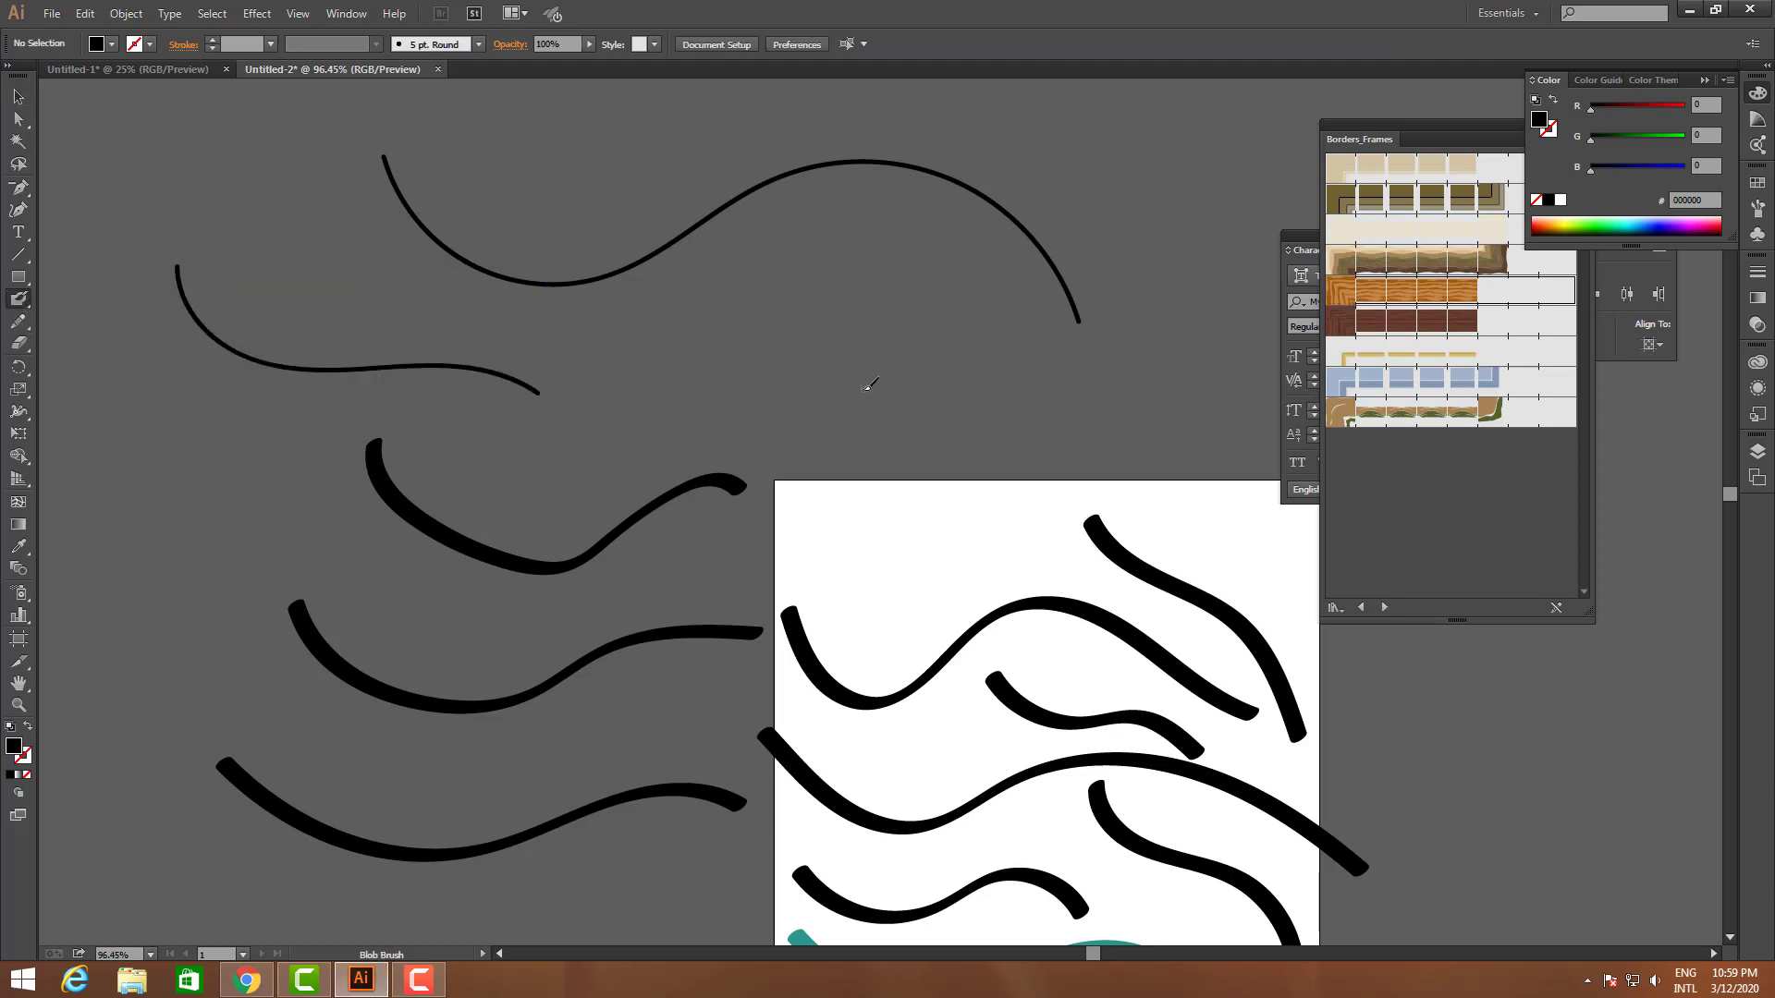
pyautogui.scroll(-5, 1066, 434)
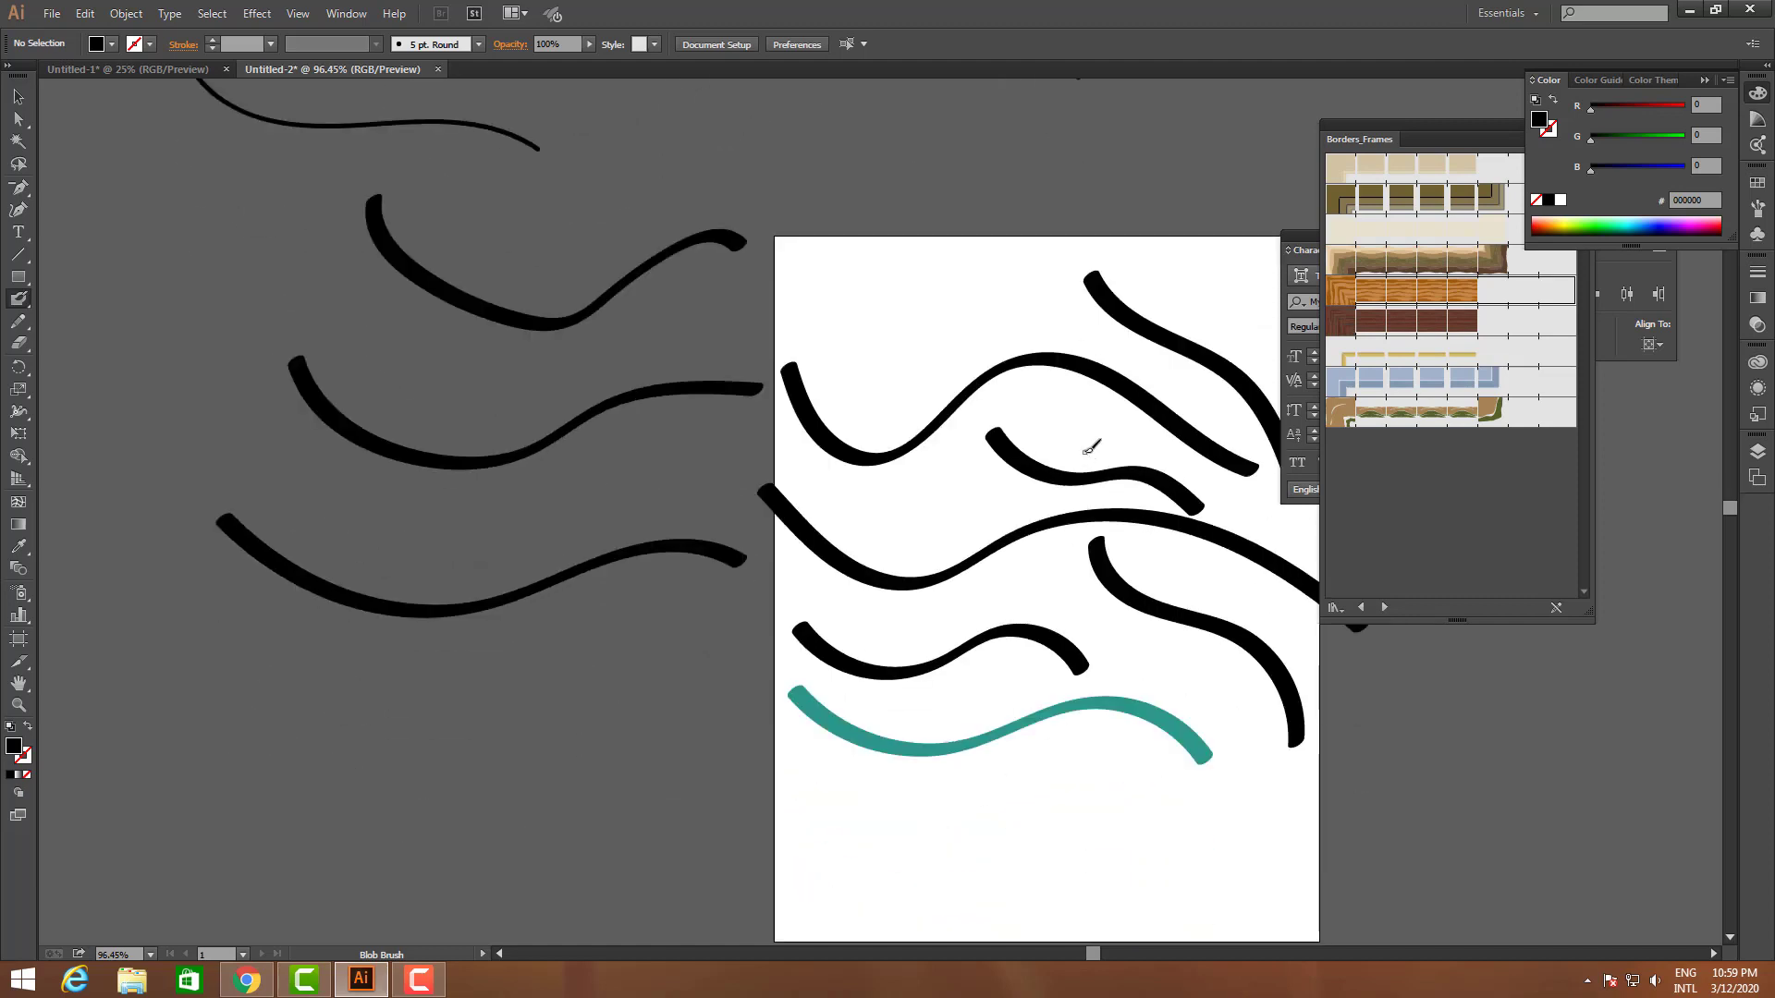
pyautogui.hotkey('shift', 'x')
pyautogui.press(']')
pyautogui.press(']')
pyautogui.press(']')
pyautogui.press(']')
pyautogui.press(']')
pyautogui.press(']')
pyautogui.press(']')
pyautogui.press(']')
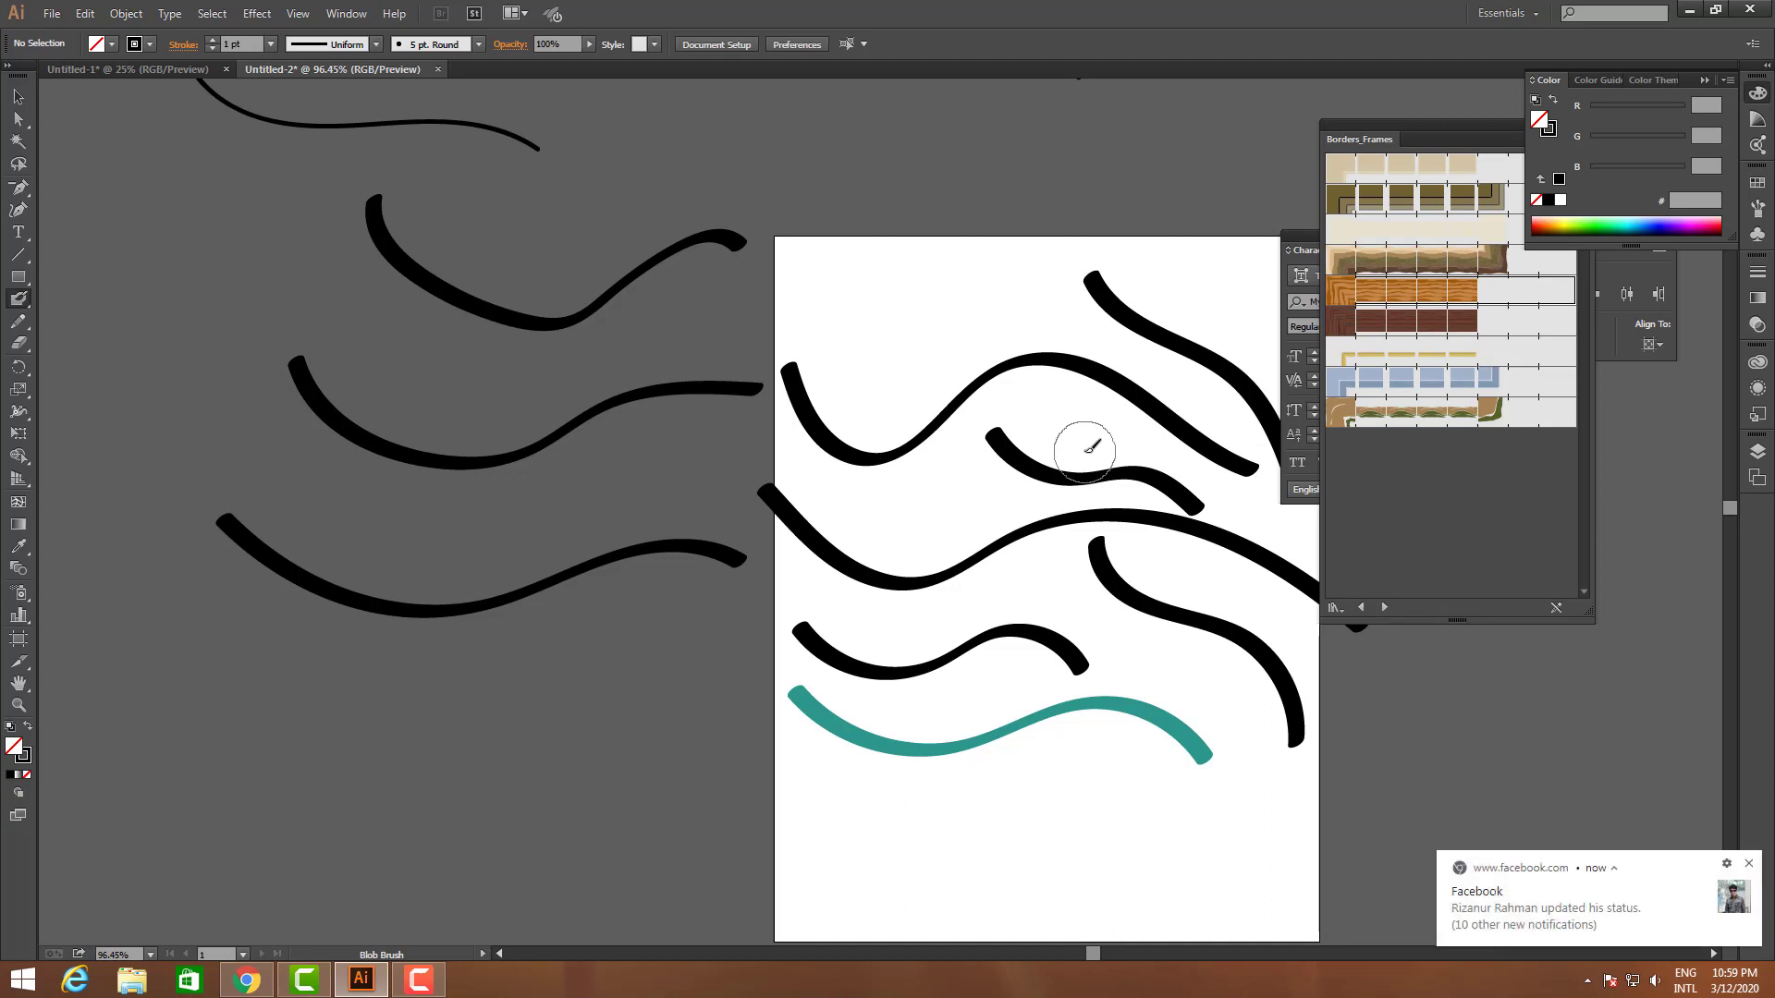
pyautogui.press(']')
pyautogui.press(']')
pyautogui.press(']')
pyautogui.press(']')
pyautogui.press(']')
pyautogui.press(']')
pyautogui.press(']')
# - Paint a very thick wavy black stroke across the artboard's lower edge and a thin wavy one to the left of the artboard
pyautogui.scroll(-5, 1093, 445)
pyautogui.moveTo(606, 586)
pyautogui.mouseDown()
pyautogui.moveTo(1177, 535)
pyautogui.moveTo(1230, 566)
pyautogui.mouseUp()
pyautogui.moveTo(180, 410)
pyautogui.mouseDown()
pyautogui.moveTo(220, 449)
pyautogui.moveTo(669, 421)
pyautogui.mouseUp()
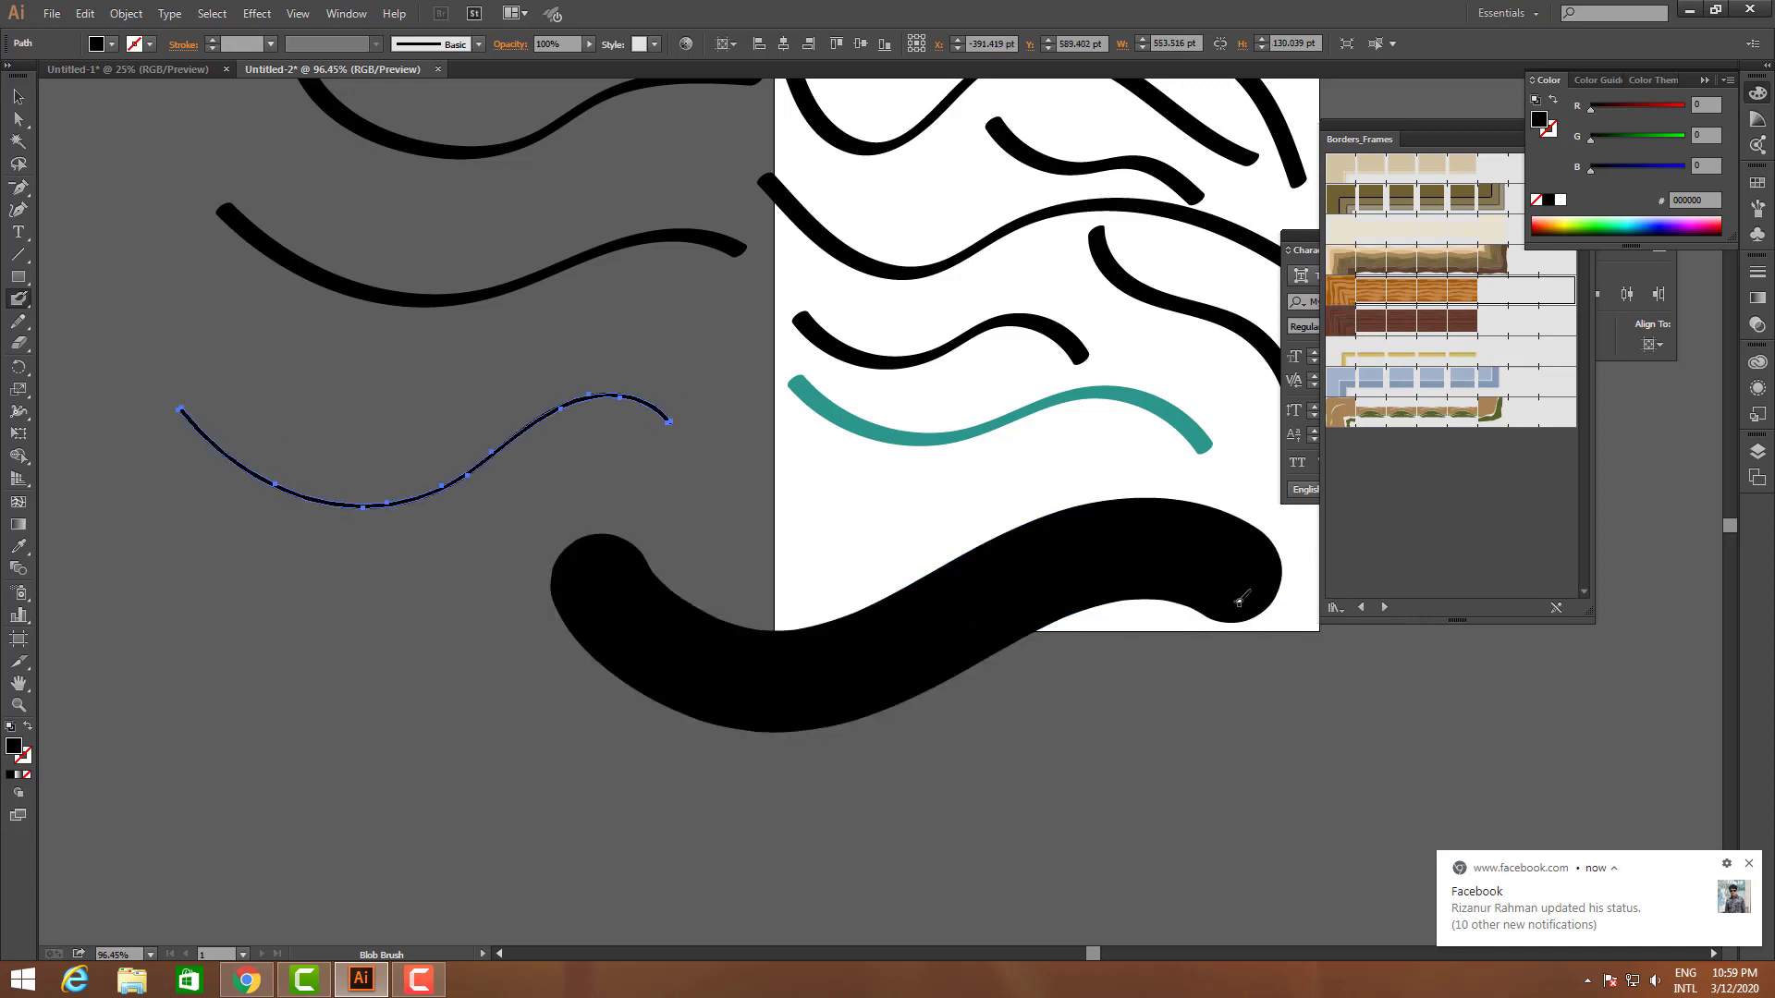
# - Switch to the Pencil tool
pyautogui.click(19, 302)
pyautogui.click(22, 322)
pyautogui.click(21, 326)
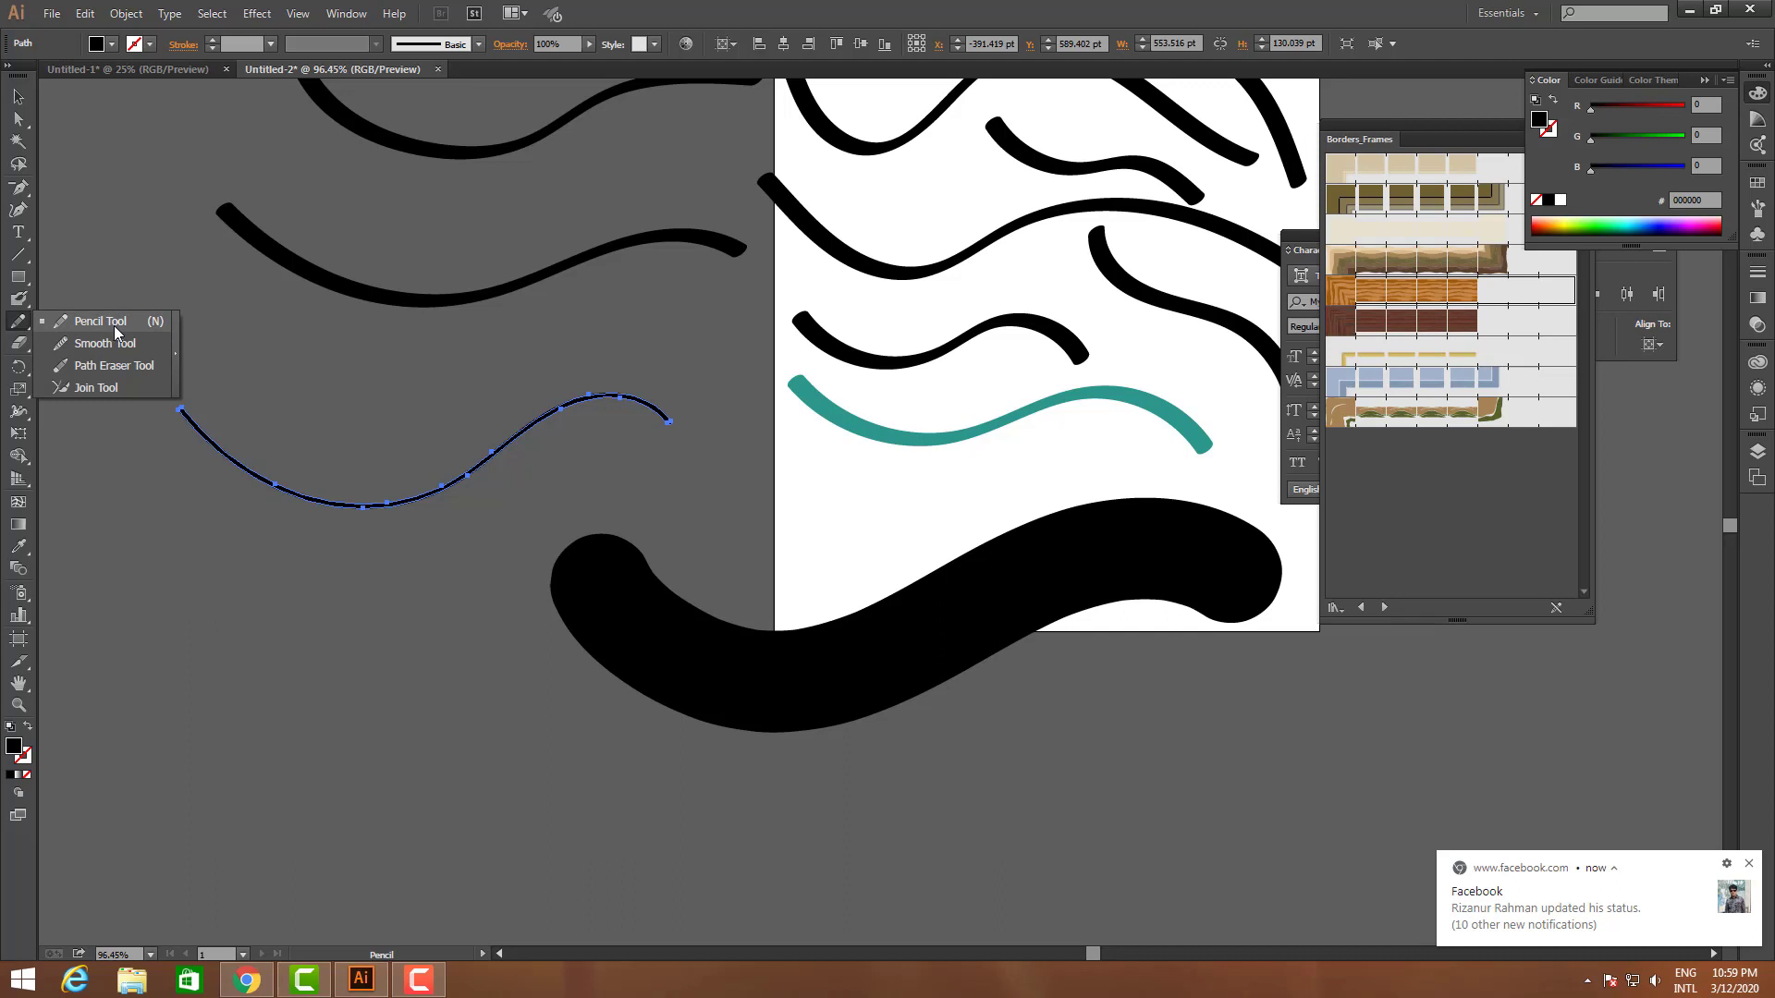
pyautogui.click(115, 328)
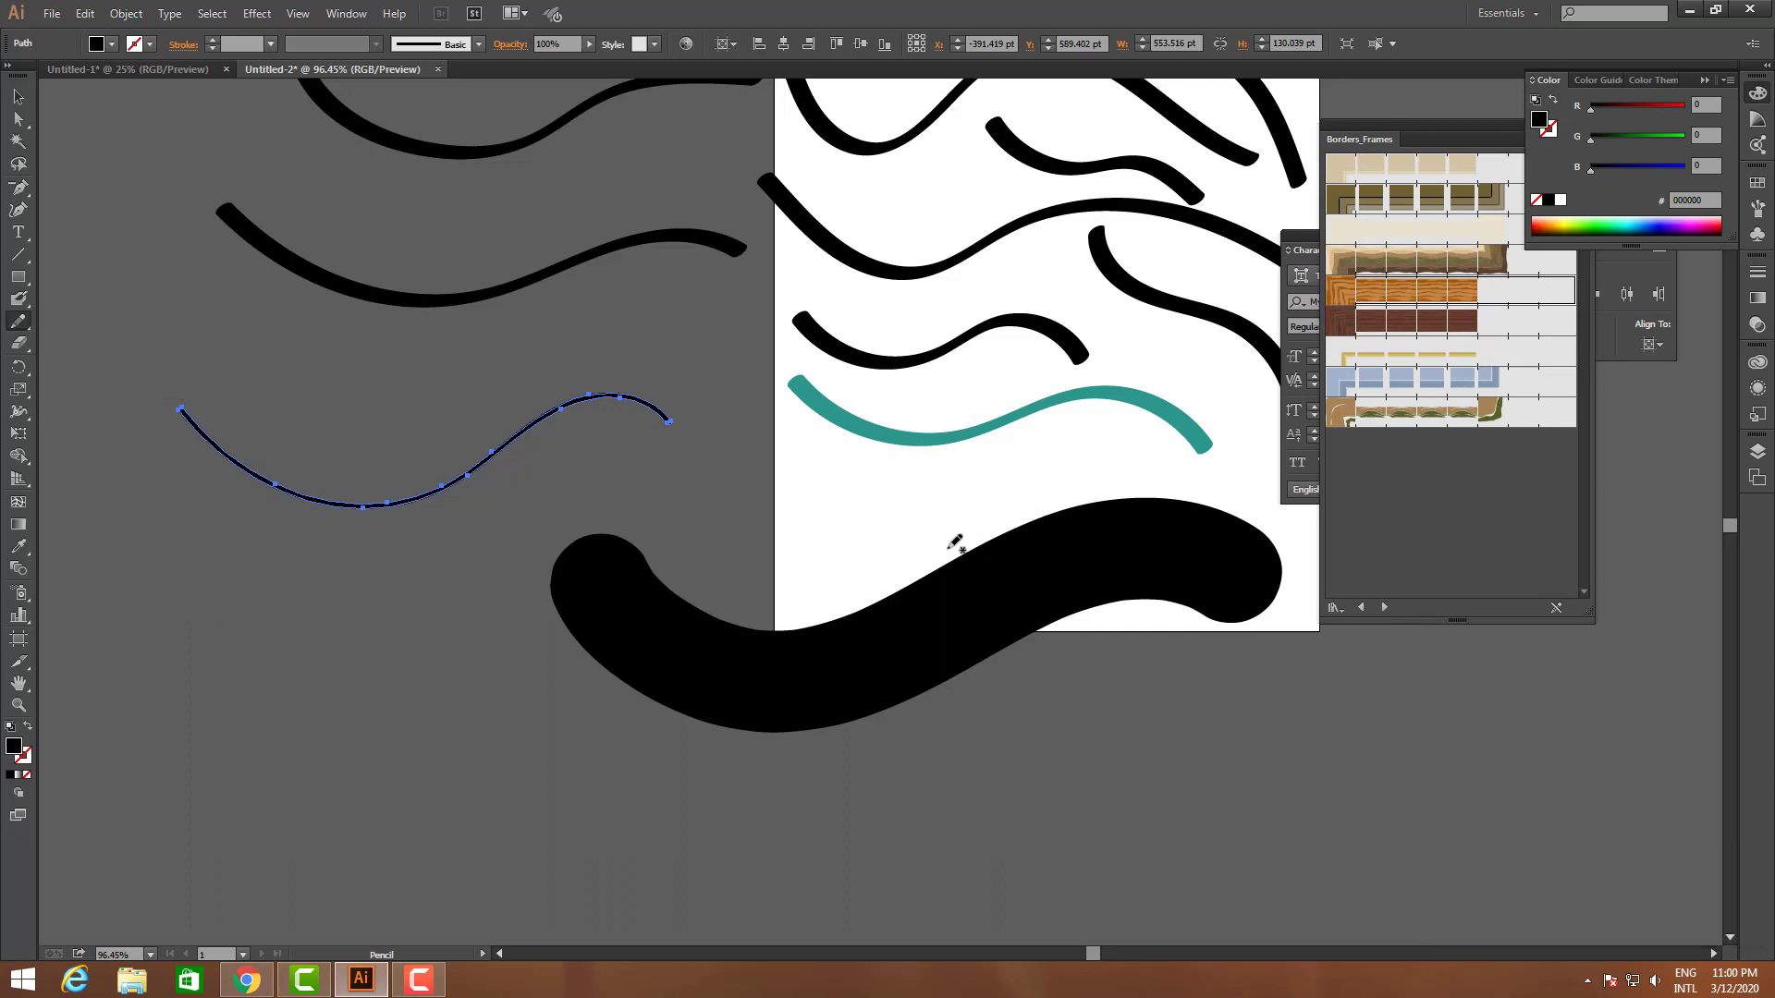
# - Examine the strokes above, beside and on the artboard, with the view set to 100%
pyautogui.scroll(2, 924, 579)
pyautogui.scroll(10, 929, 575)
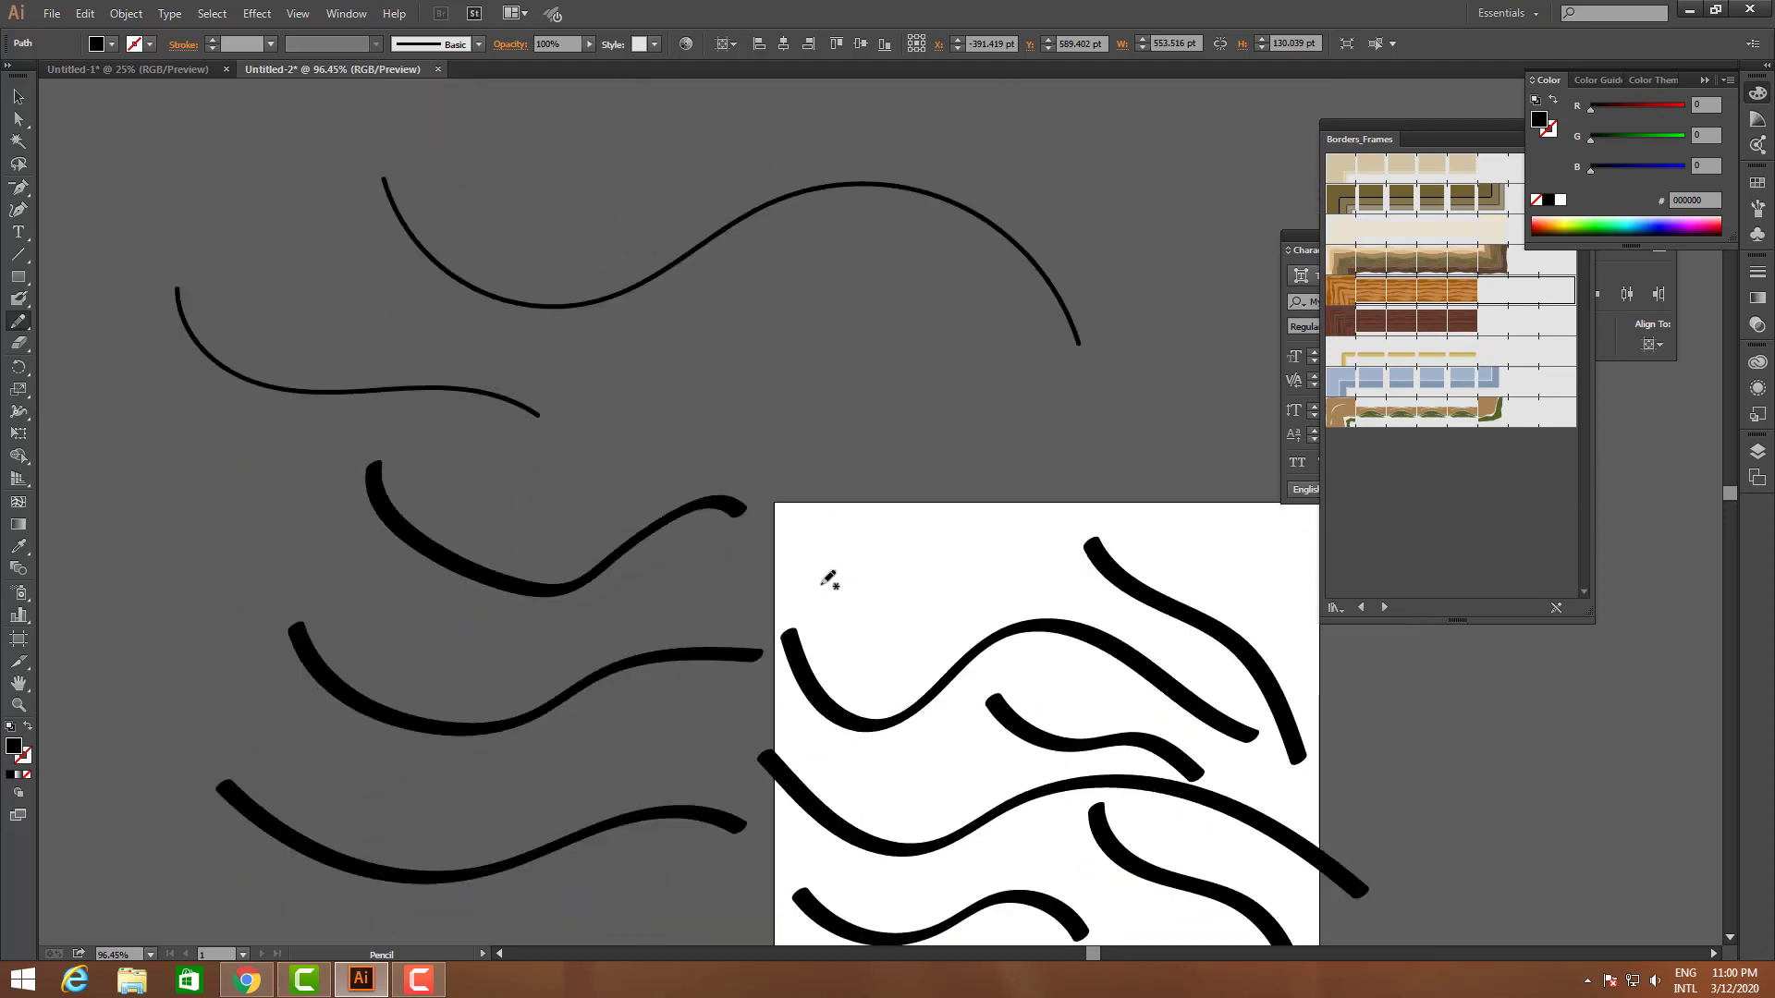
pyautogui.scroll(14, 824, 583)
pyautogui.scroll(-12, 830, 580)
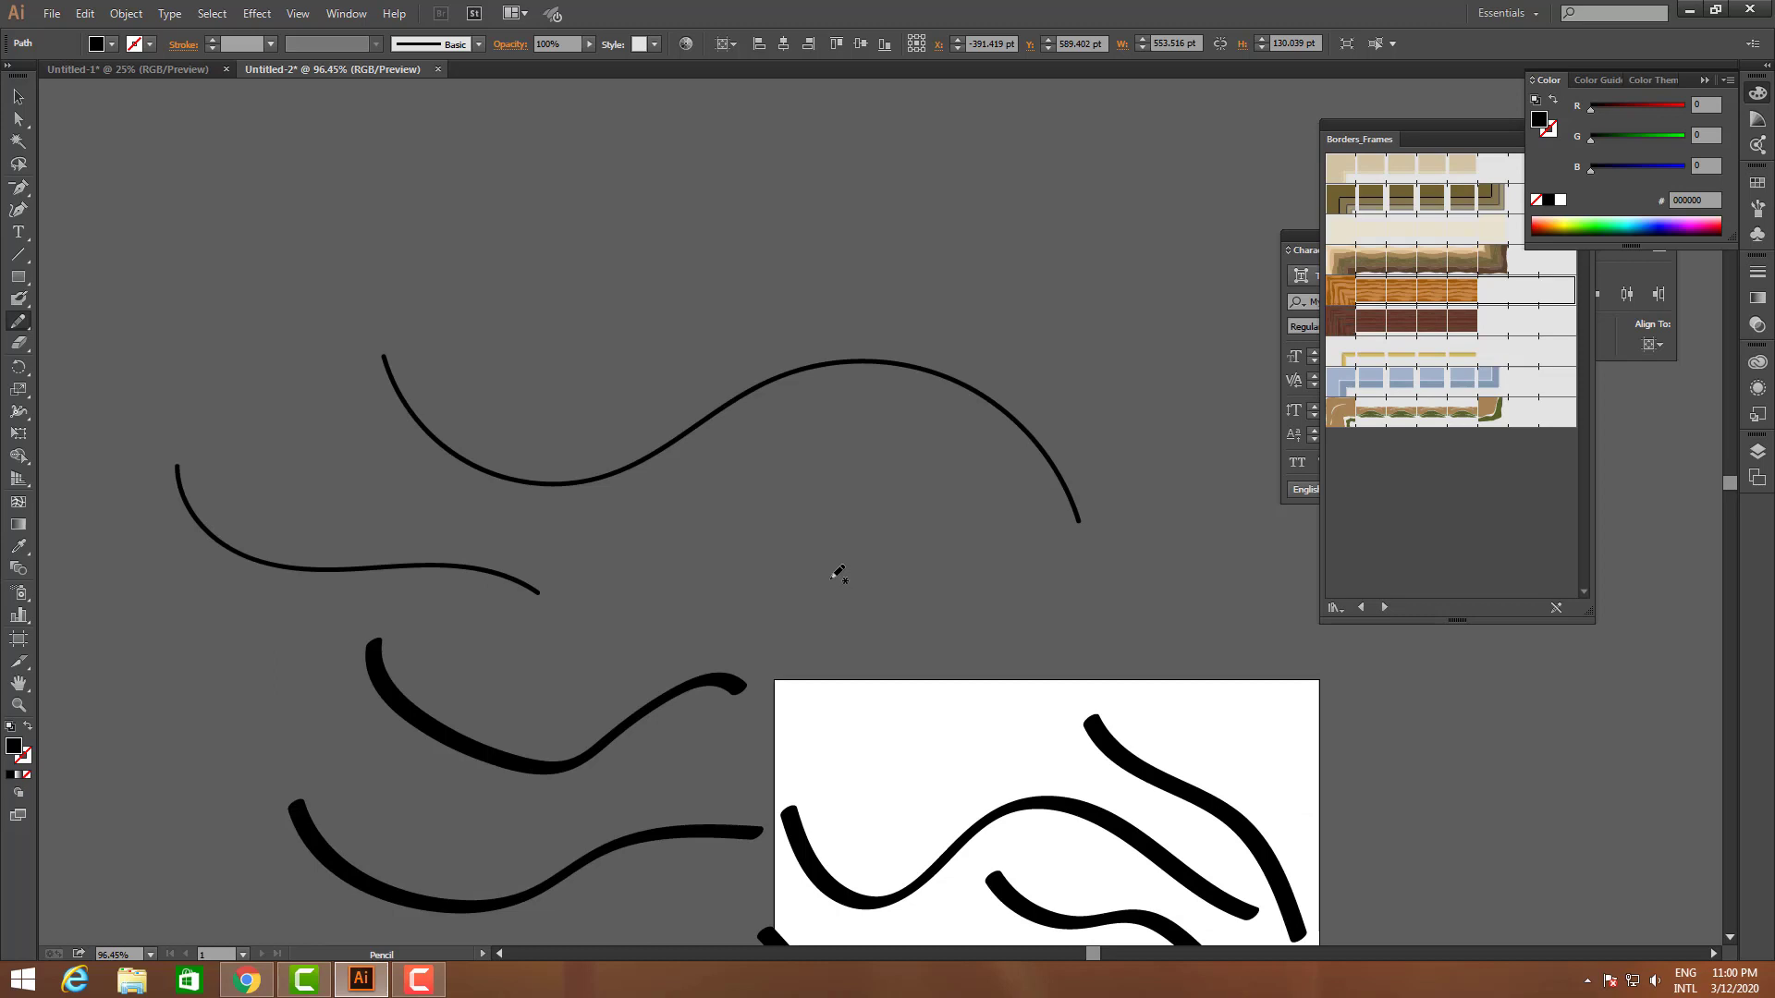
pyautogui.press('alt')
pyautogui.hotkey('alt', 'v')
pyautogui.press('e')
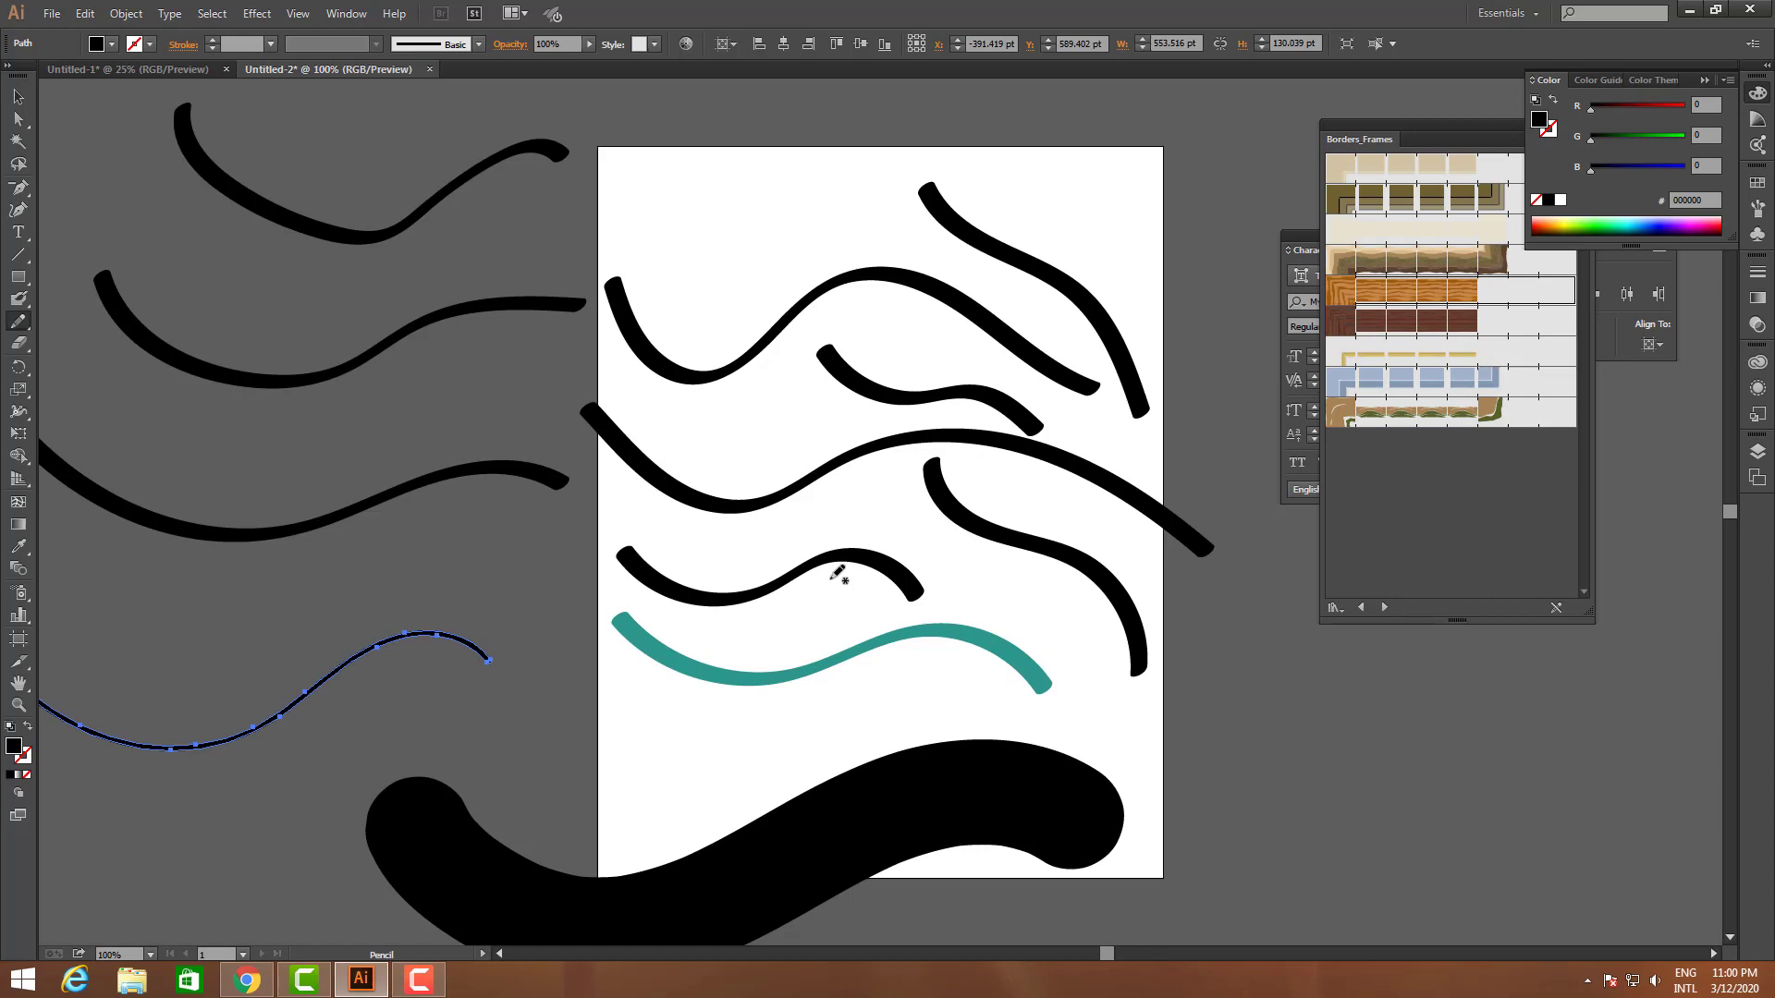
pyautogui.scroll(15, 837, 573)
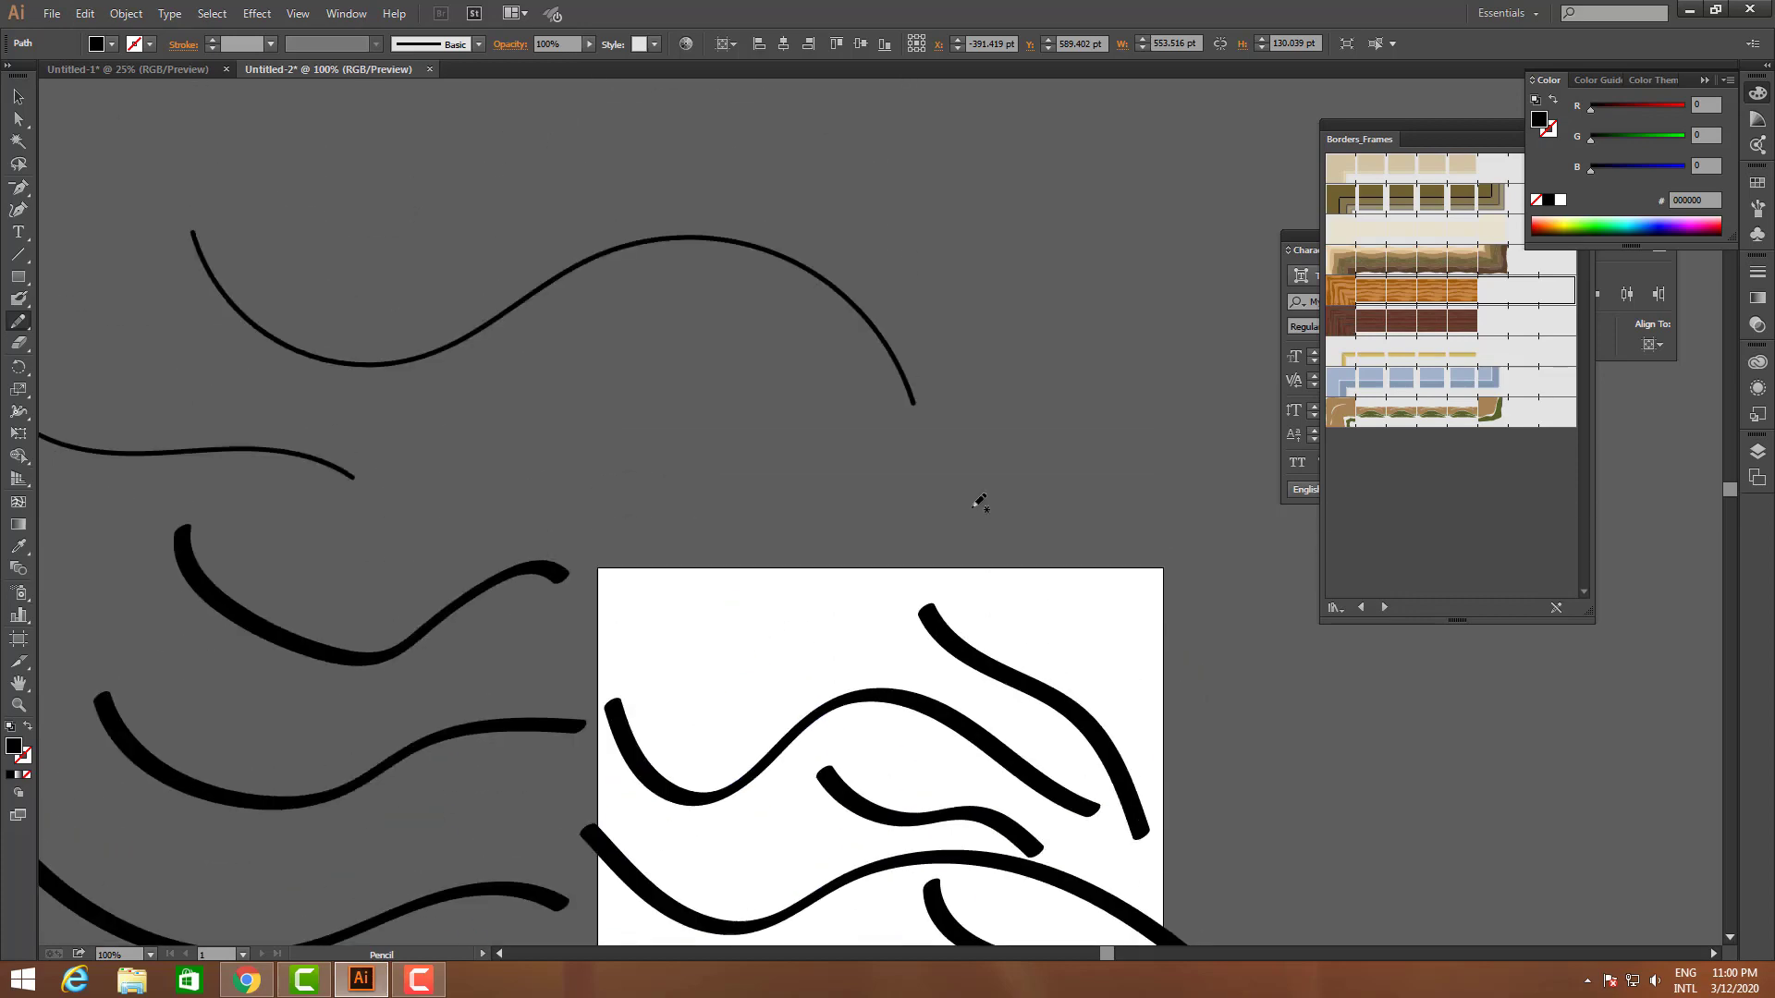
pyautogui.scroll(-20, 966, 510)
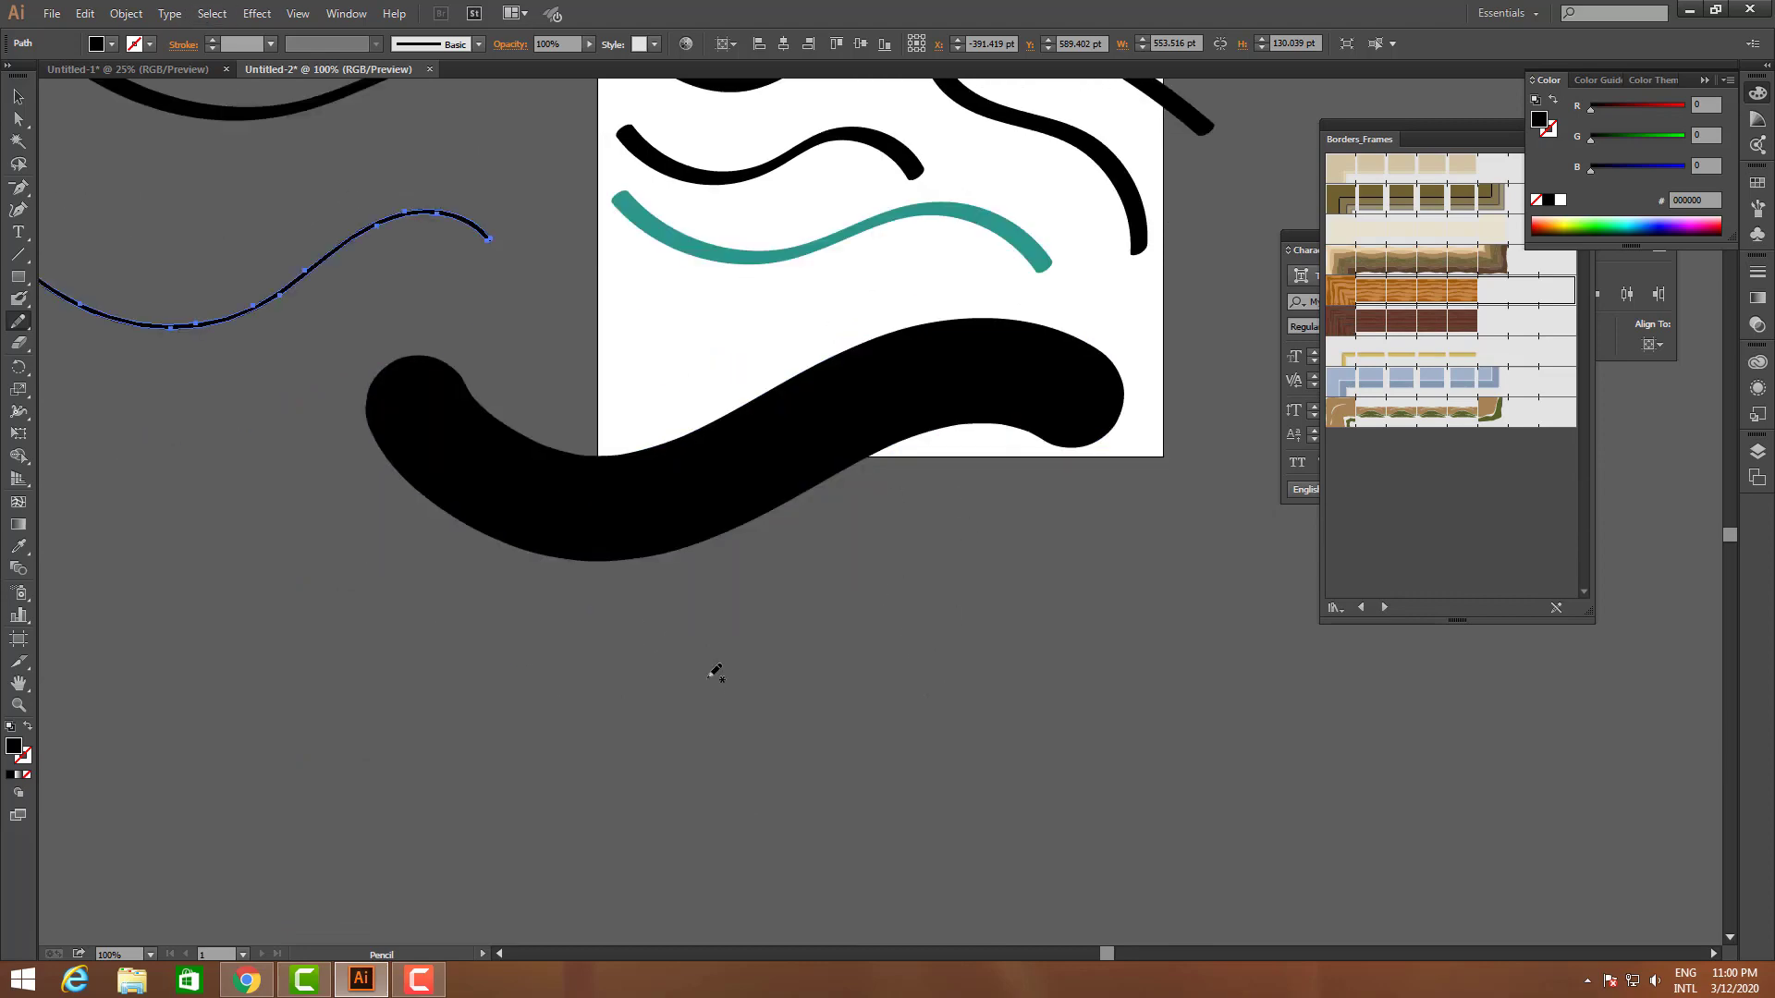
pyautogui.scroll(5, 720, 669)
pyautogui.scroll(8, 731, 674)
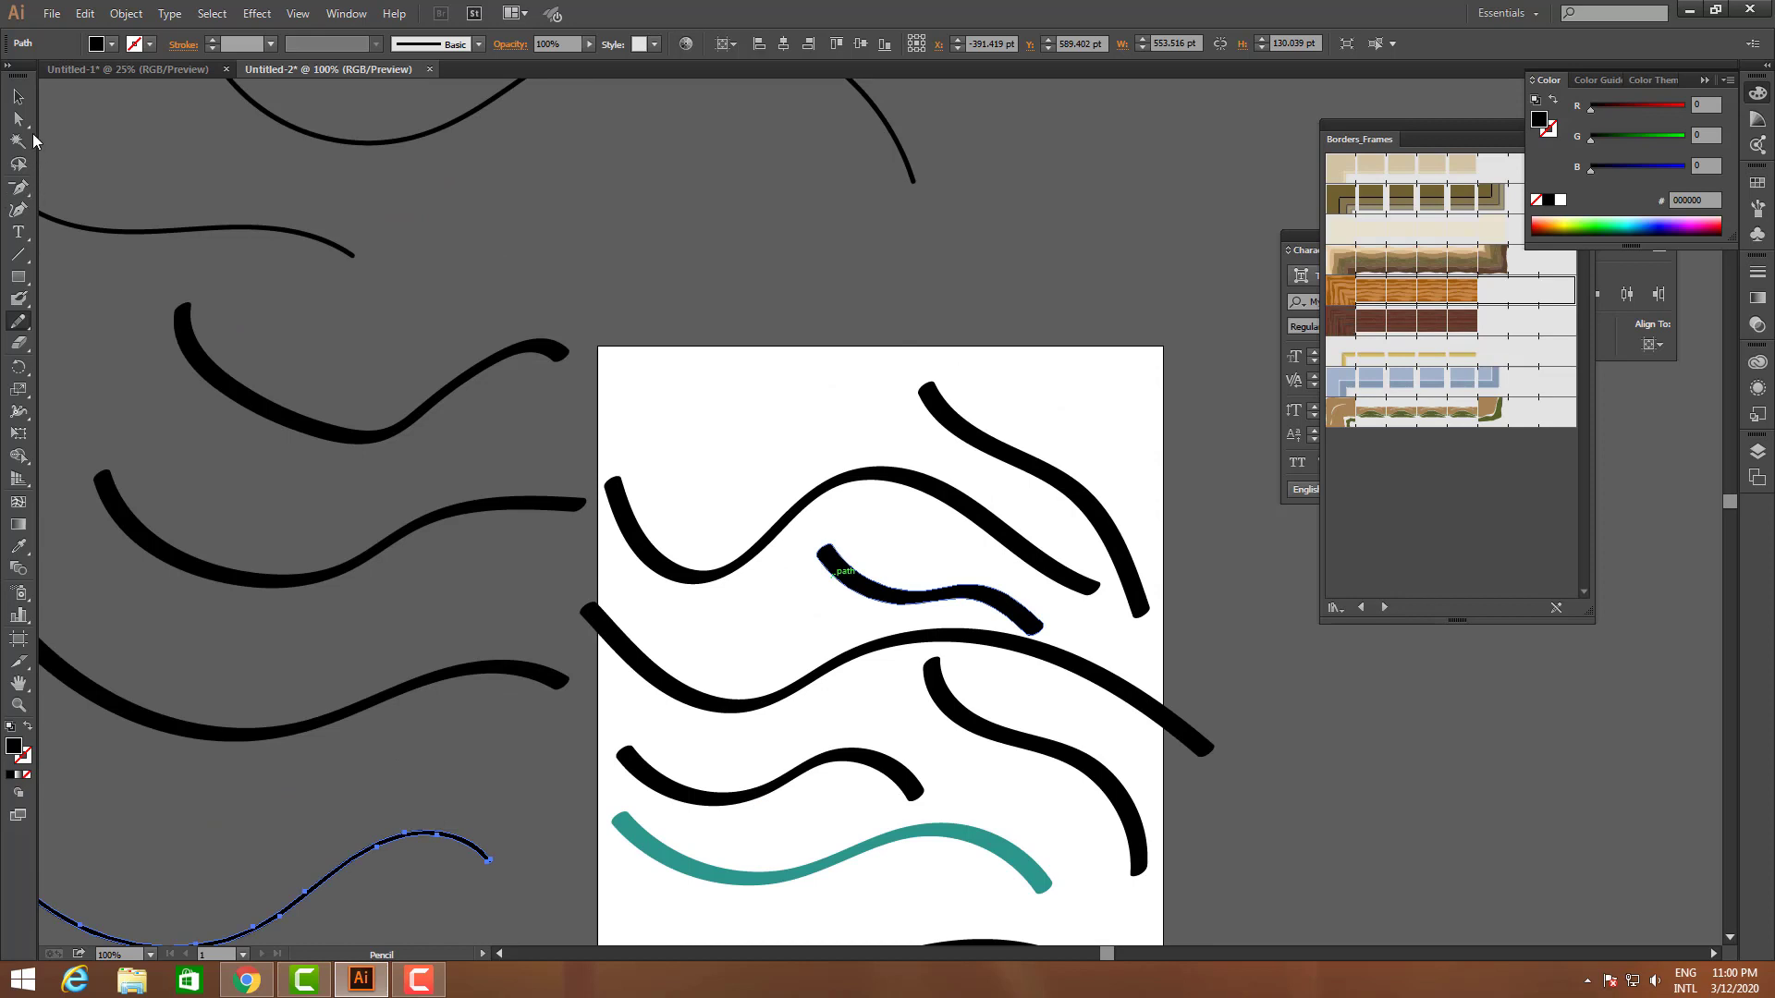
# - Delete the seven thinner wavy strokes on the artboard, including the teal one, leaving the very thick black stroke
pyautogui.press('v')
pyautogui.moveTo(679, 360)
pyautogui.mouseDown()
pyautogui.moveTo(1310, 895)
pyautogui.moveTo(1333, 952)
pyautogui.mouseUp()
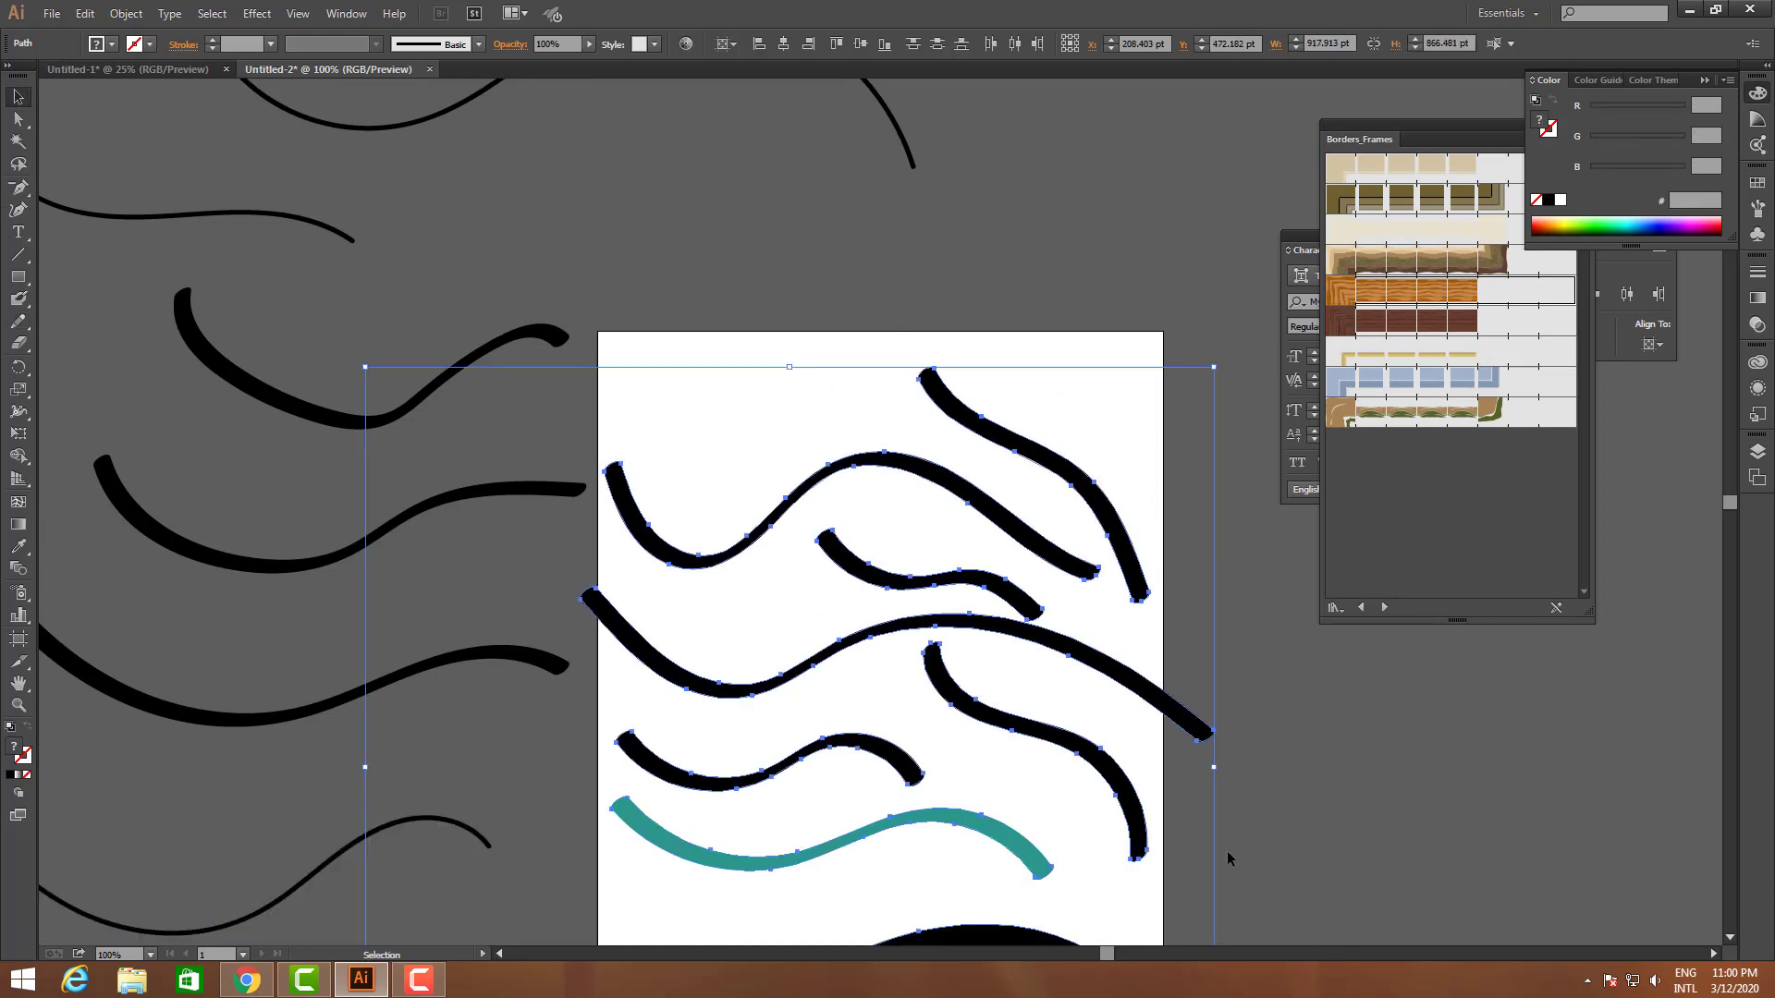
pyautogui.moveTo(1276, 883); pyautogui.dragTo(749, 364)
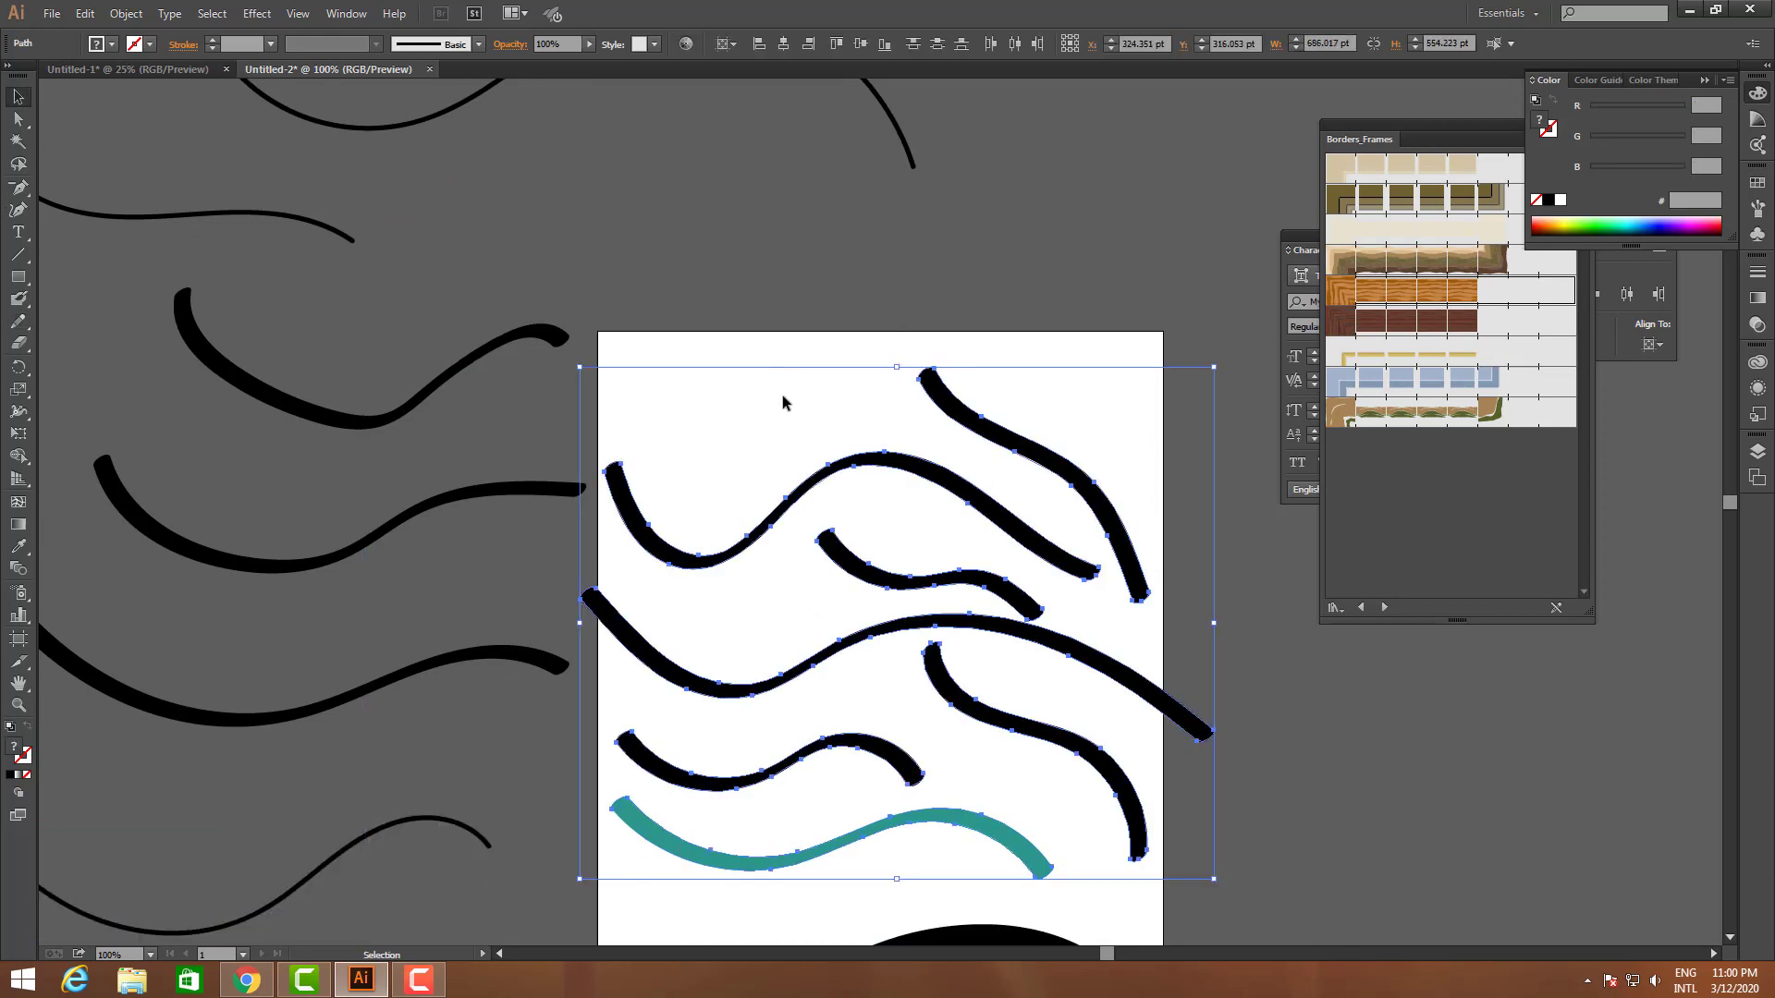
pyautogui.press('Delete')
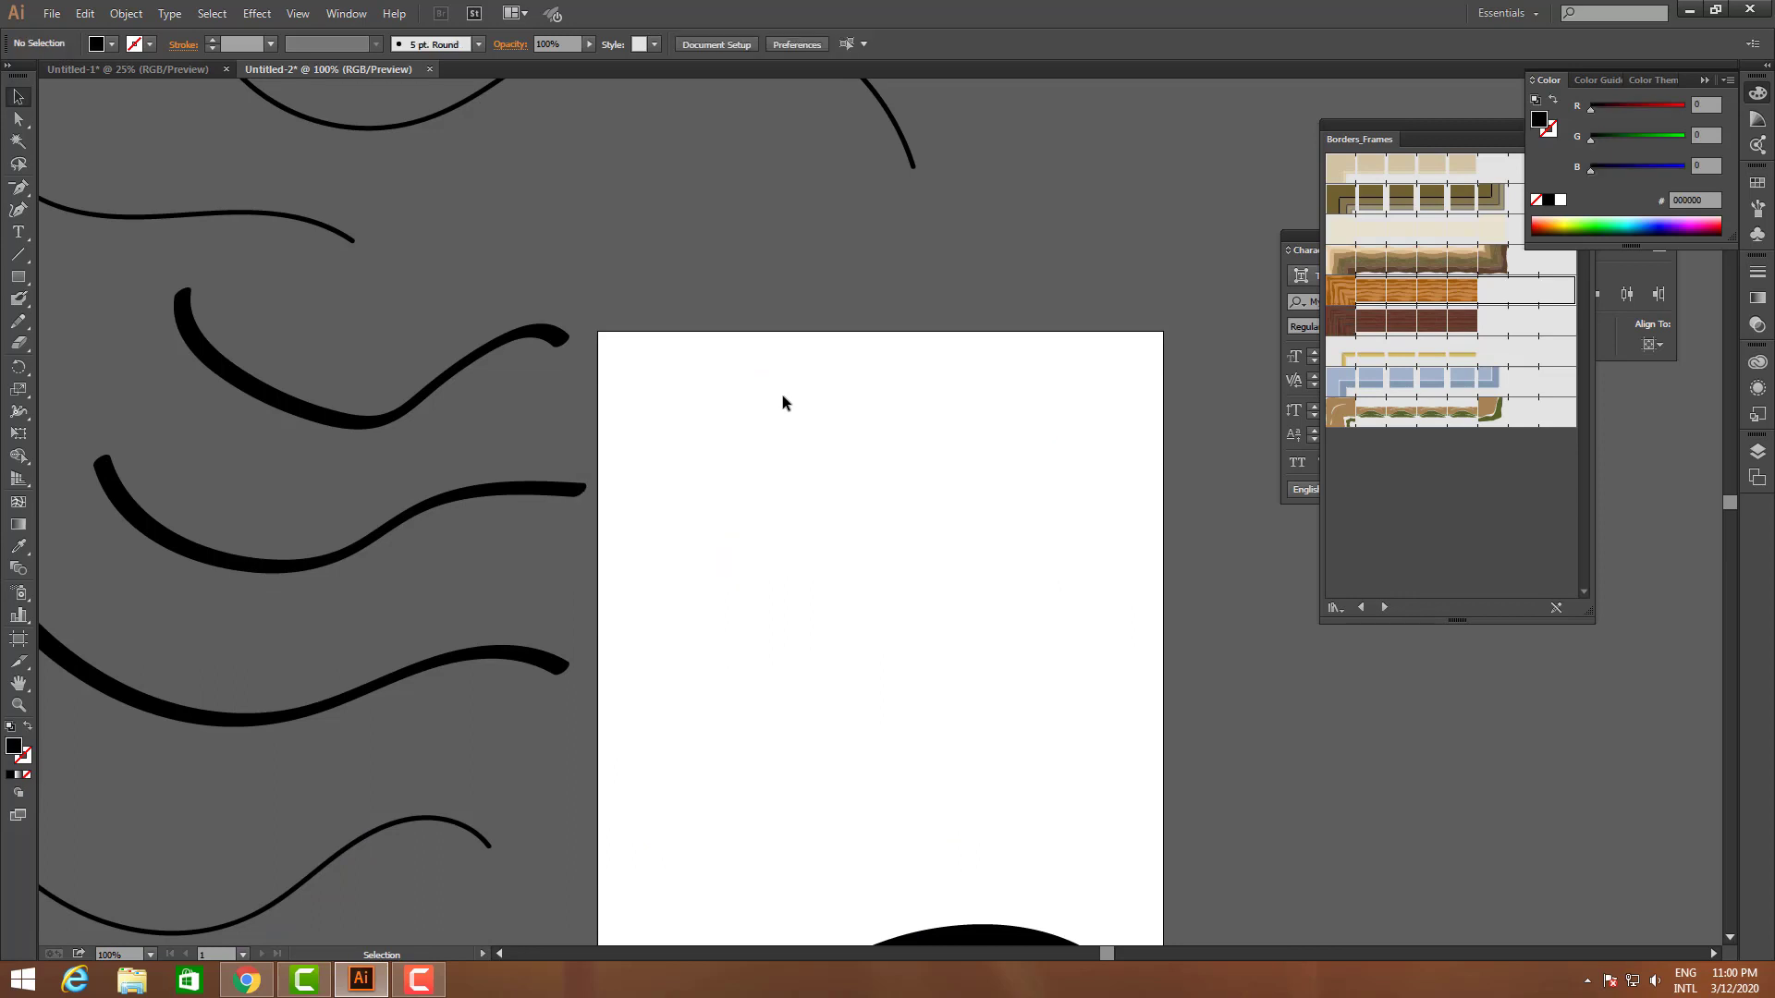
# - Hide the artboards to get a plain white canvas
pyautogui.hotkey('alt', 'v')
pyautogui.press('b')
pyautogui.press('space')
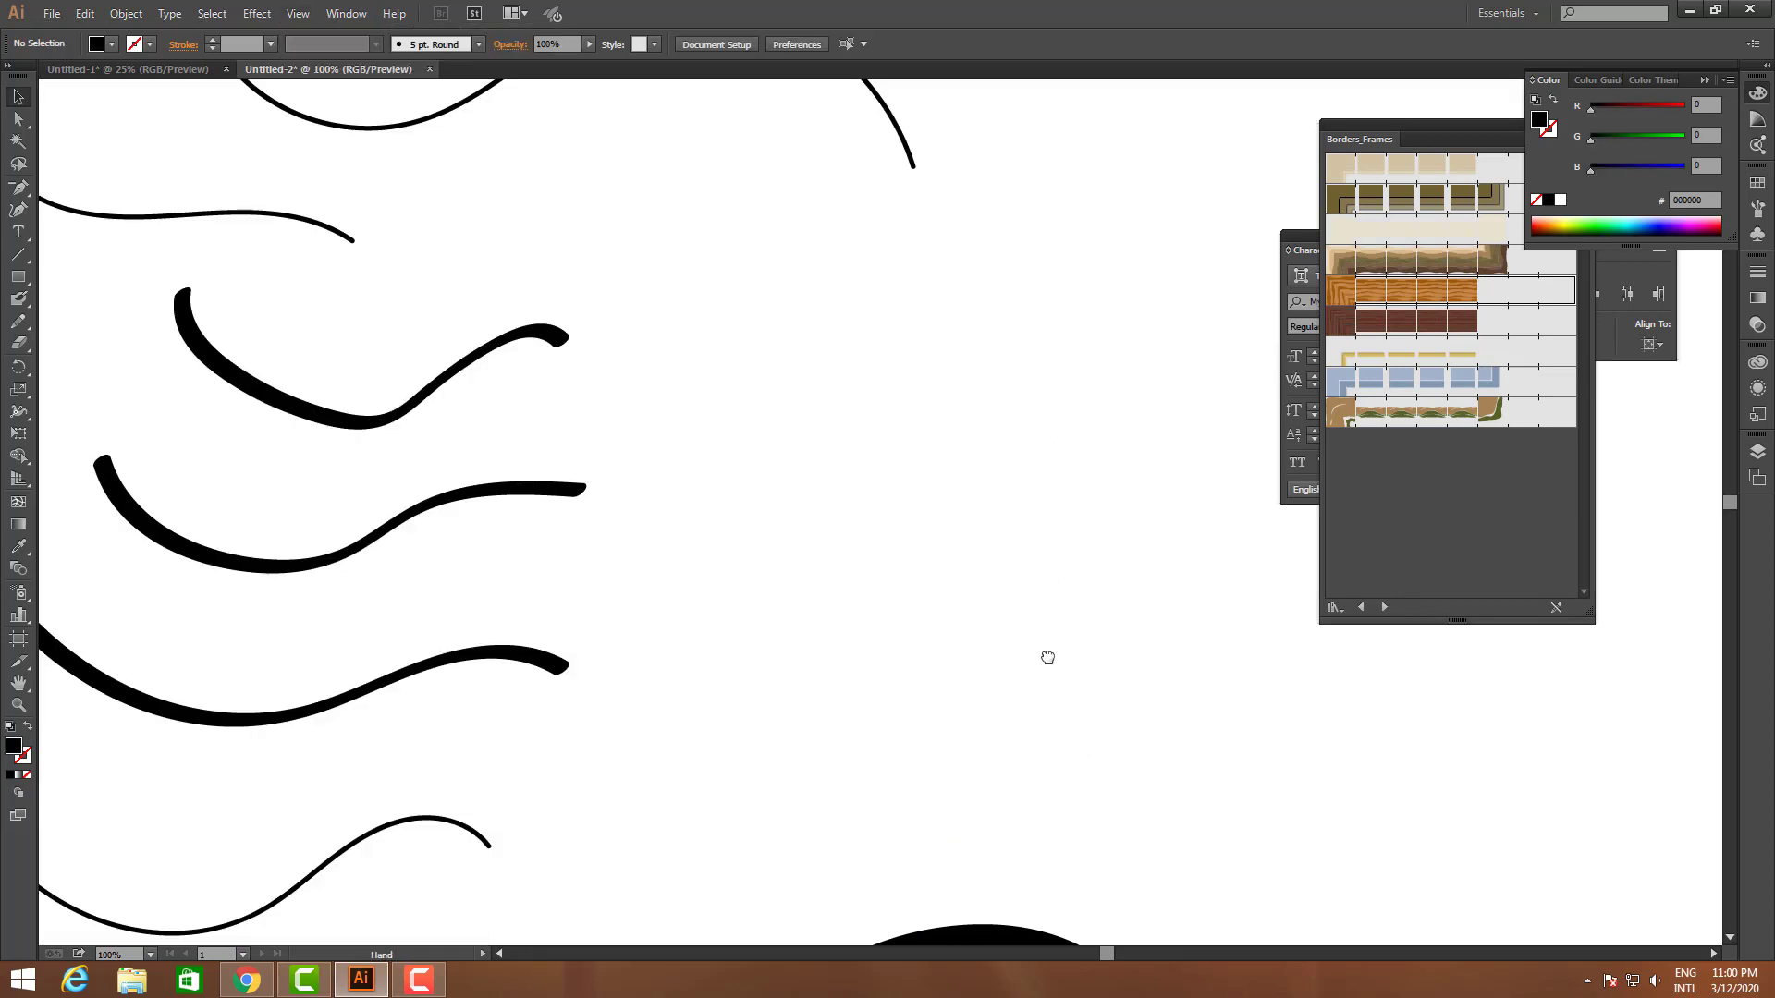
pyautogui.moveTo(1048, 657); pyautogui.dragTo(990, 591)
# - Set up the Pencil tool with no fill and a 4 pt black stroke
pyautogui.click(18, 323)
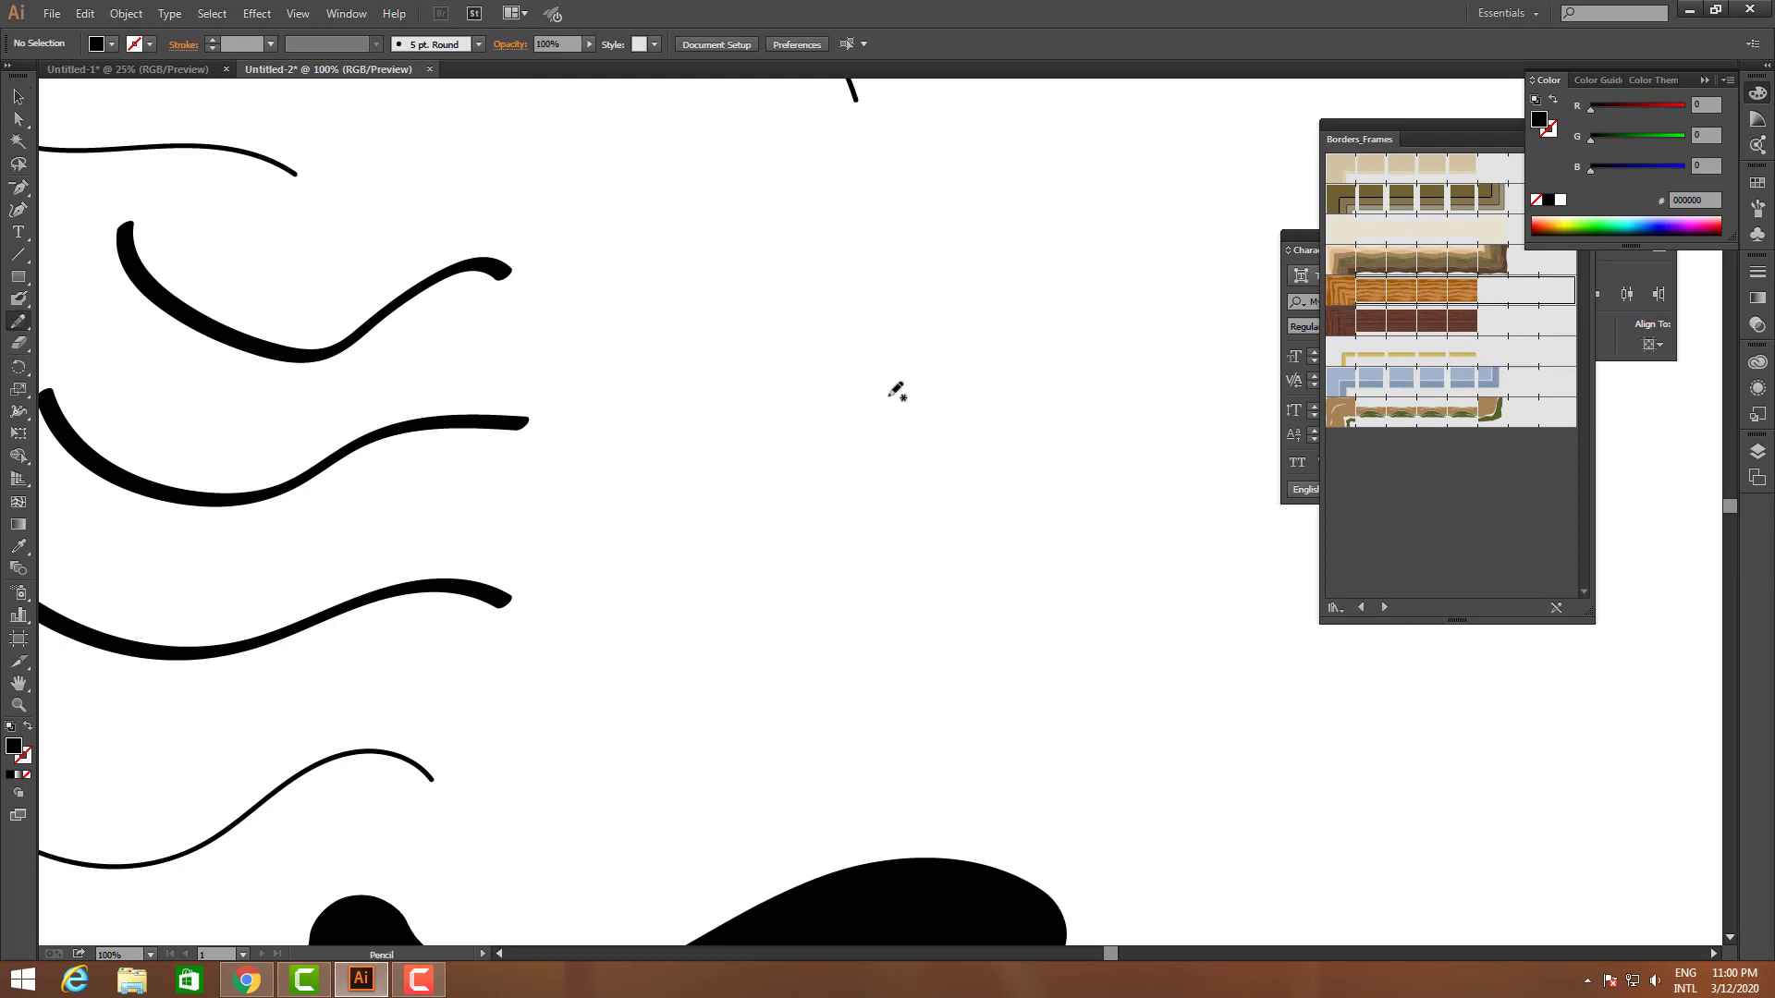
pyautogui.click(28, 727)
pyautogui.click(25, 755)
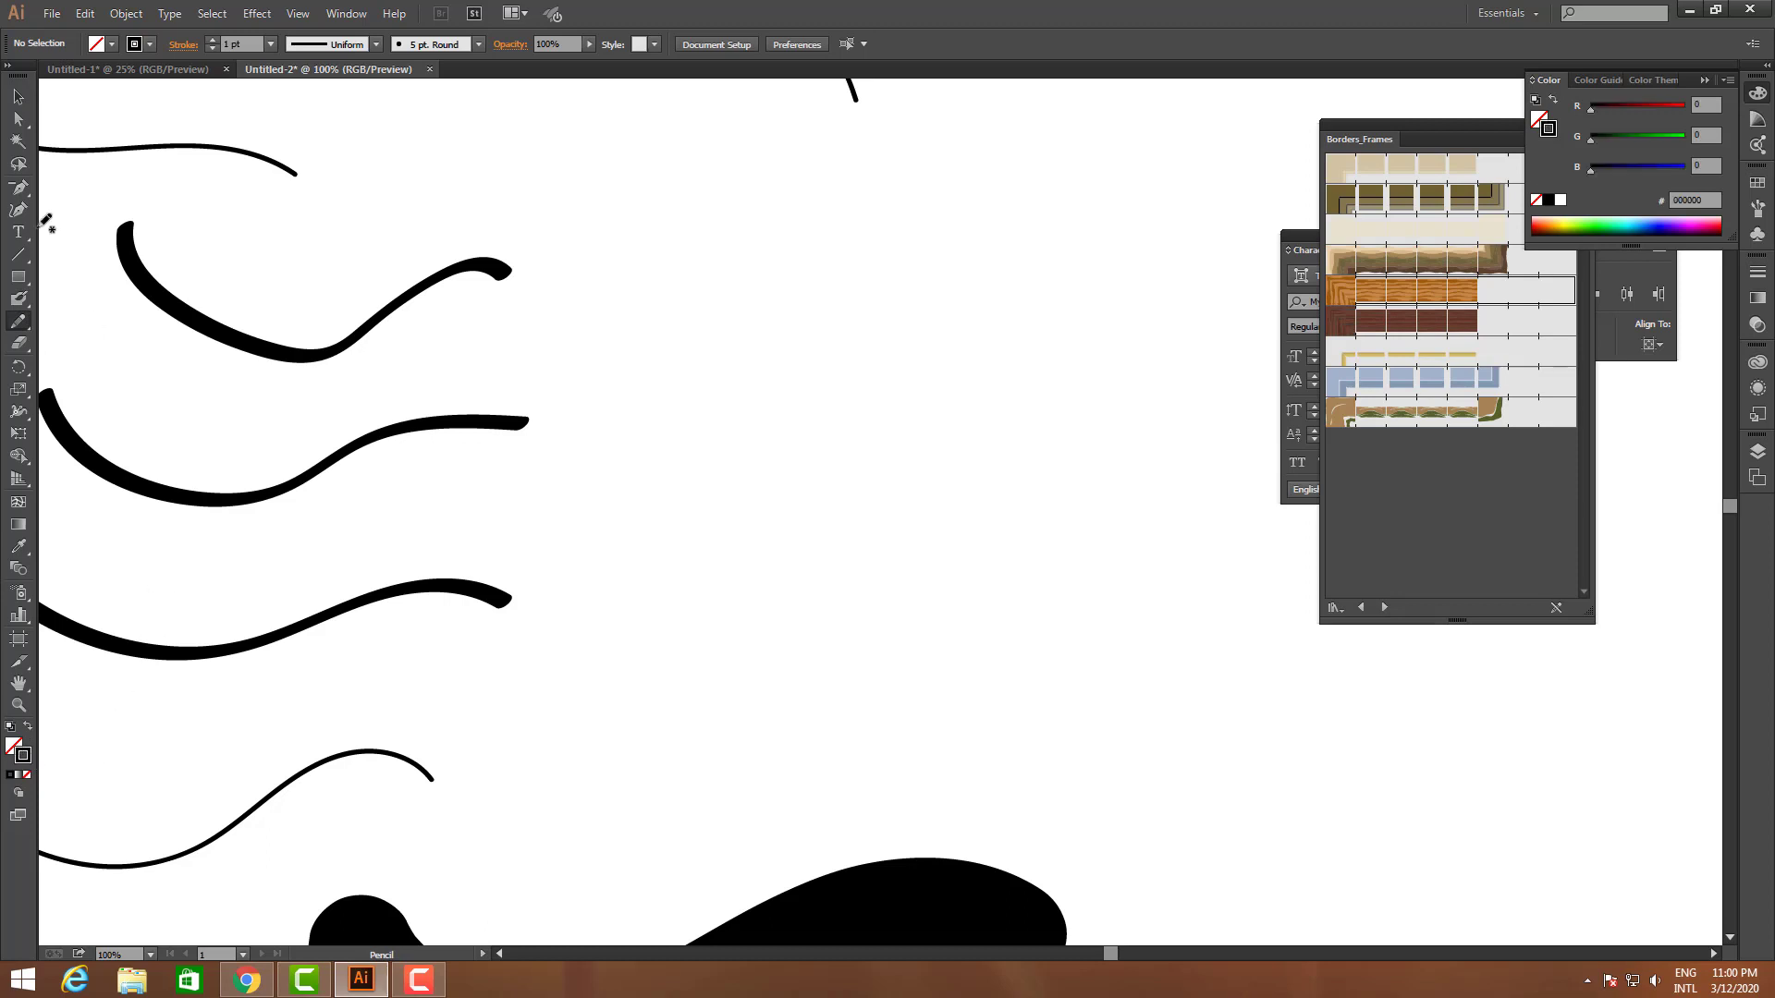
pyautogui.click(239, 43)
# - Draw two wavy pencil lines right of the thick strokes and, beneath them, two slanted lines forming a peak crossed by a long diagonal
pyautogui.moveTo(662, 255)
pyautogui.mouseDown()
pyautogui.moveTo(1201, 406)
pyautogui.moveTo(1251, 491)
pyautogui.mouseUp()
pyautogui.moveTo(661, 315)
pyautogui.mouseDown()
pyautogui.moveTo(1054, 396)
pyautogui.moveTo(1091, 481)
pyautogui.mouseUp()
pyautogui.scroll(3, 943, 586)
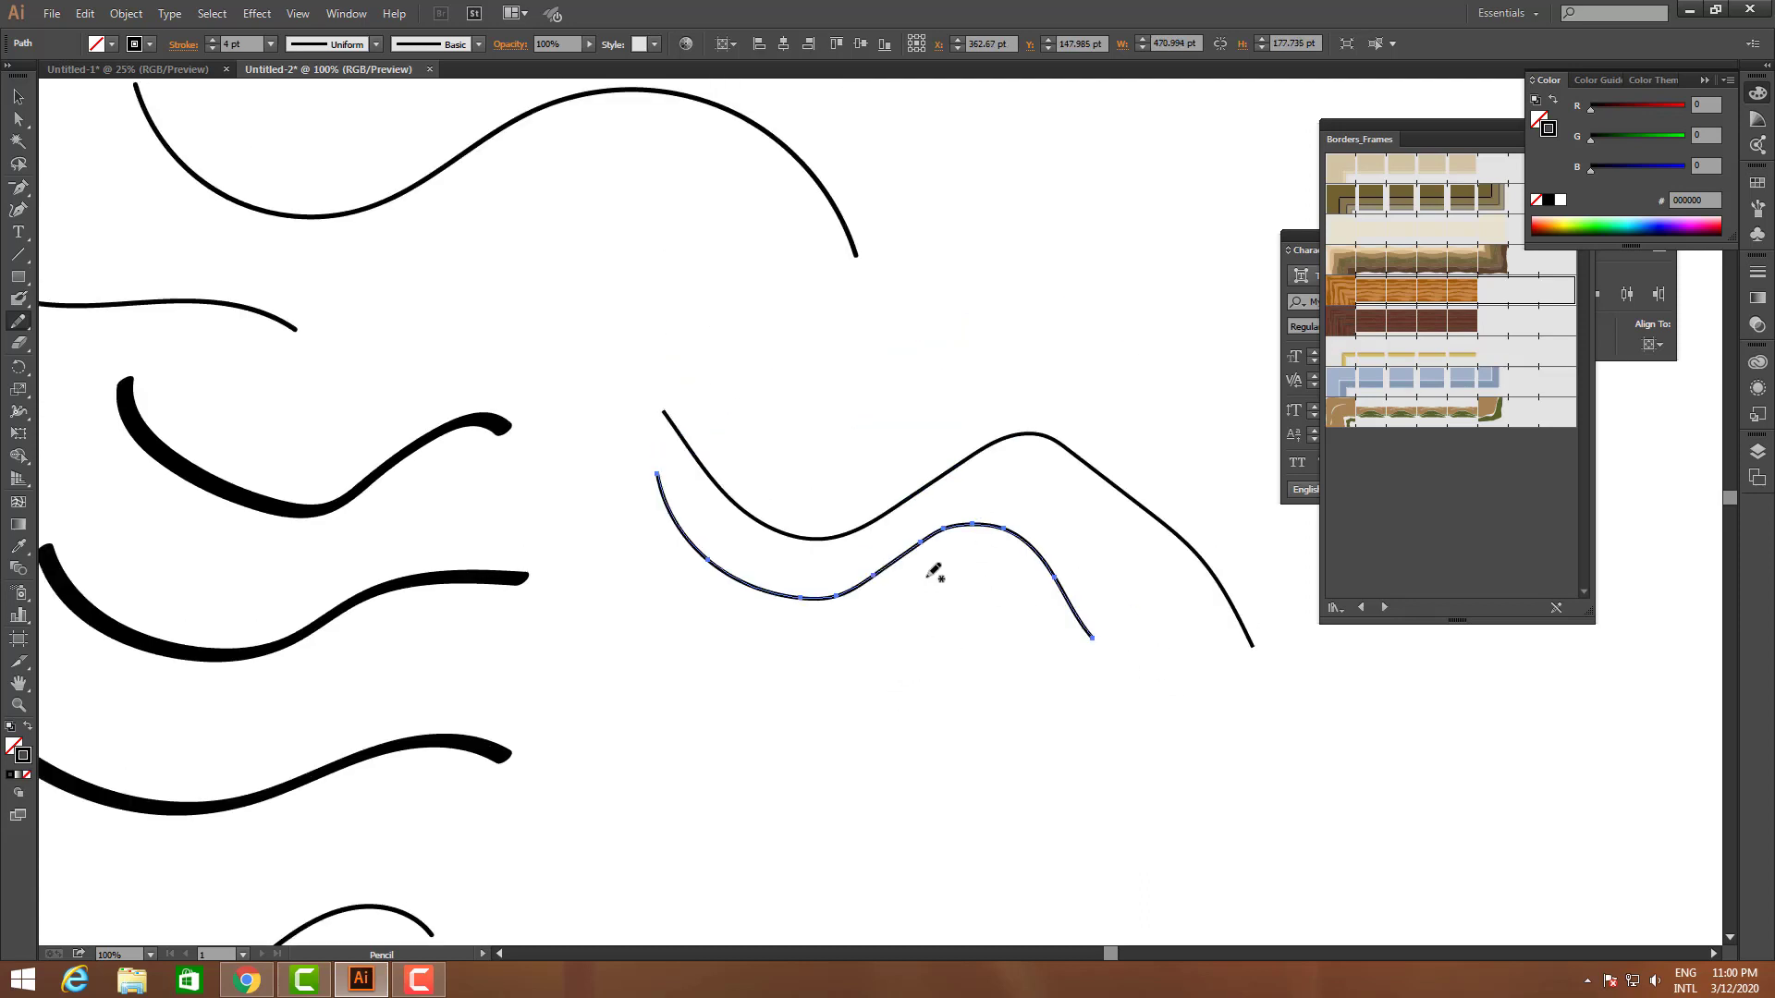
pyautogui.scroll(-3, 934, 567)
pyautogui.moveTo(908, 487)
pyautogui.mouseDown()
pyautogui.moveTo(690, 731)
pyautogui.moveTo(1192, 856)
pyautogui.mouseUp()
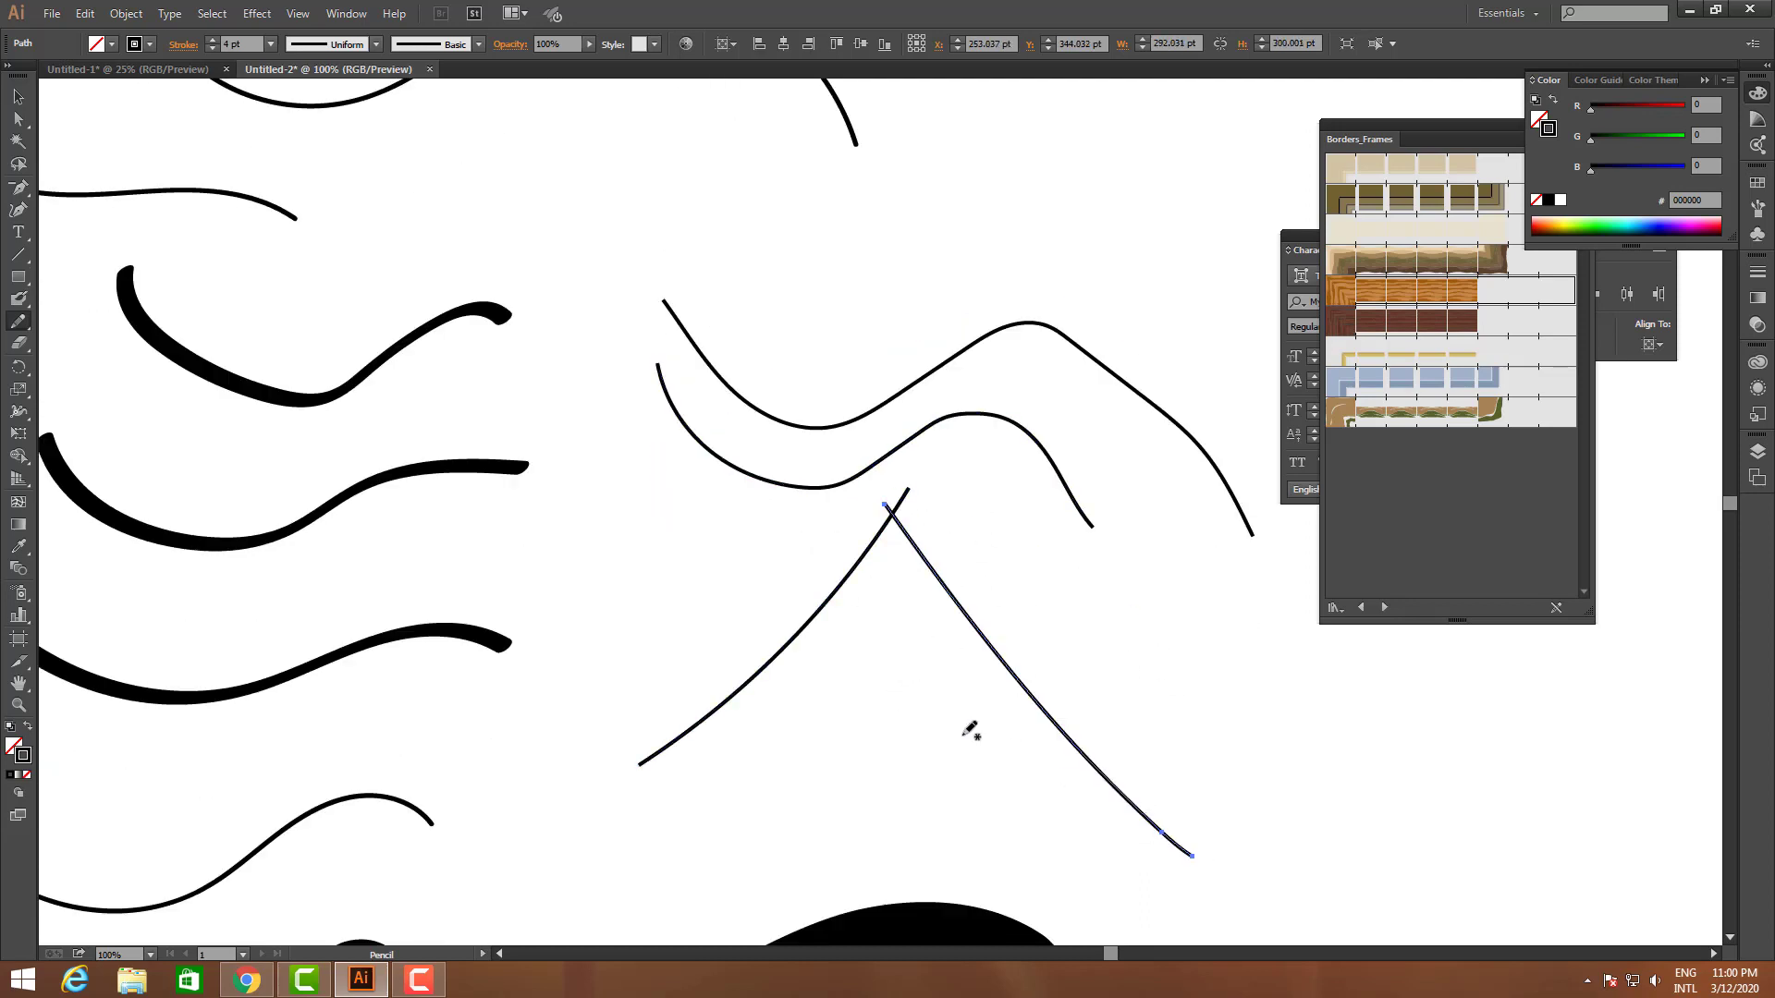
pyautogui.moveTo(622, 831); pyautogui.dragTo(1276, 504)
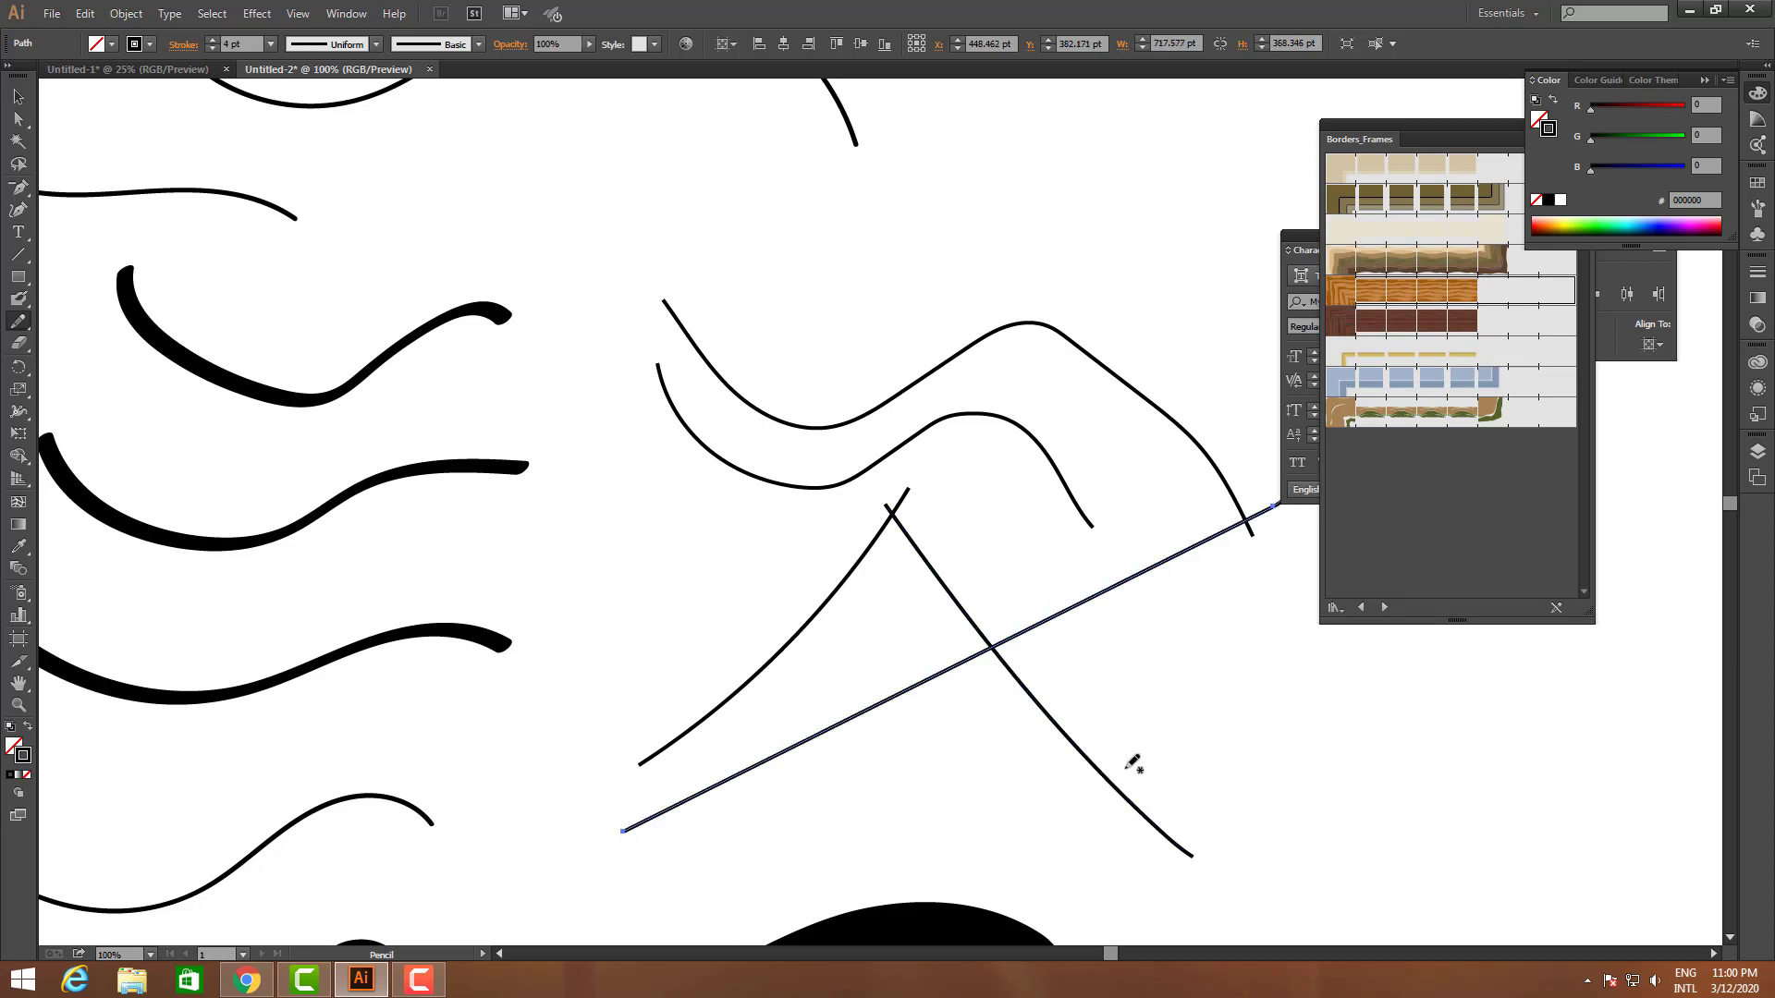
# - Draw a rough triangle from three pencil lines above the other strokes, and a long wavy line crossing its base
pyautogui.scroll(1, 1135, 760)
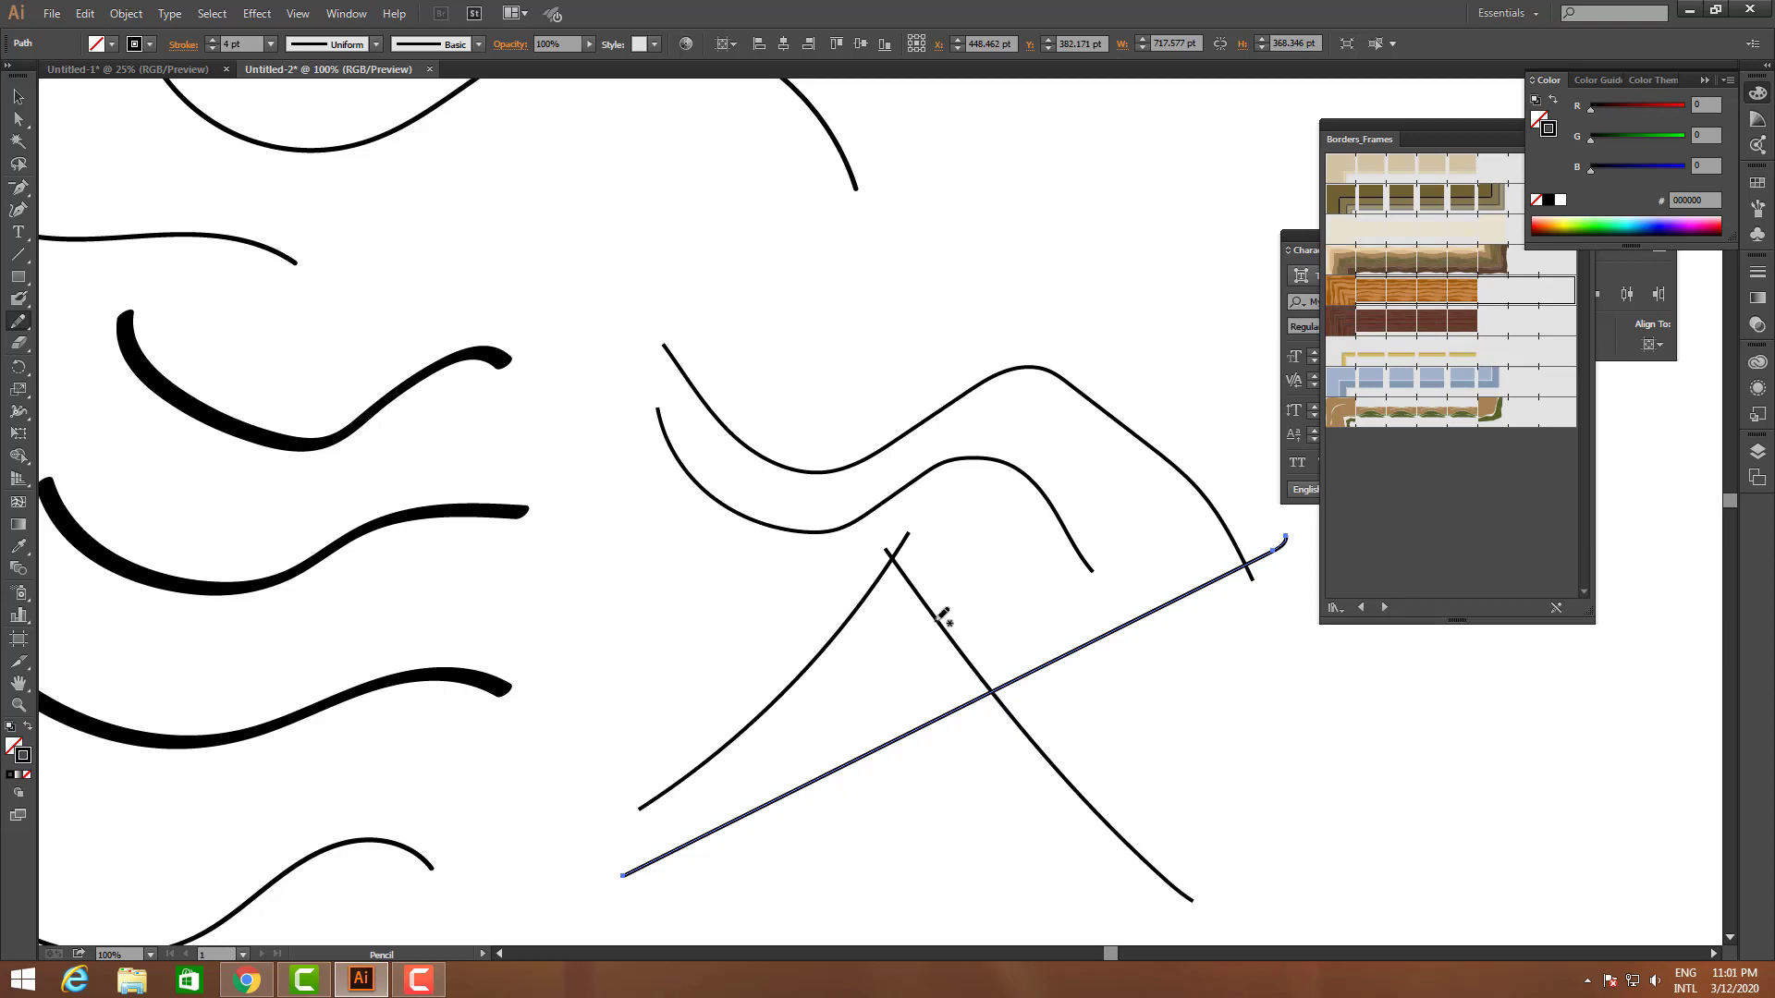
pyautogui.scroll(6, 943, 618)
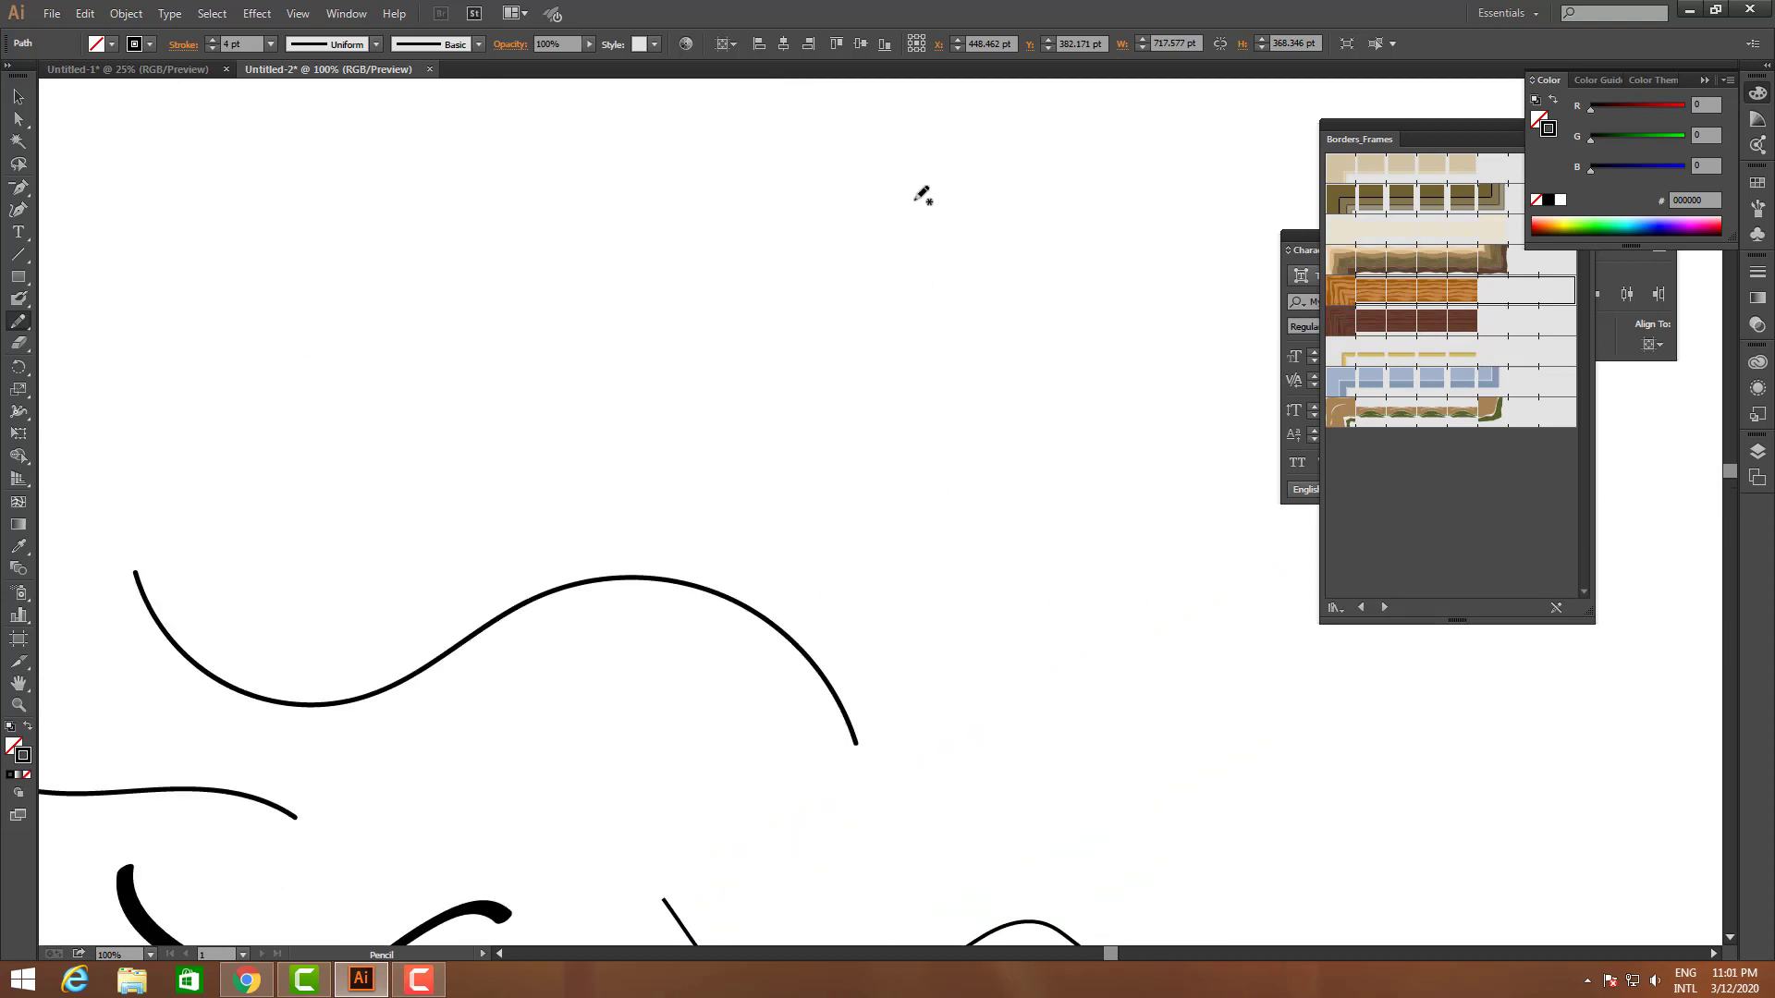
pyautogui.moveTo(925, 152); pyautogui.dragTo(682, 358)
pyautogui.moveTo(913, 146); pyautogui.dragTo(1215, 428)
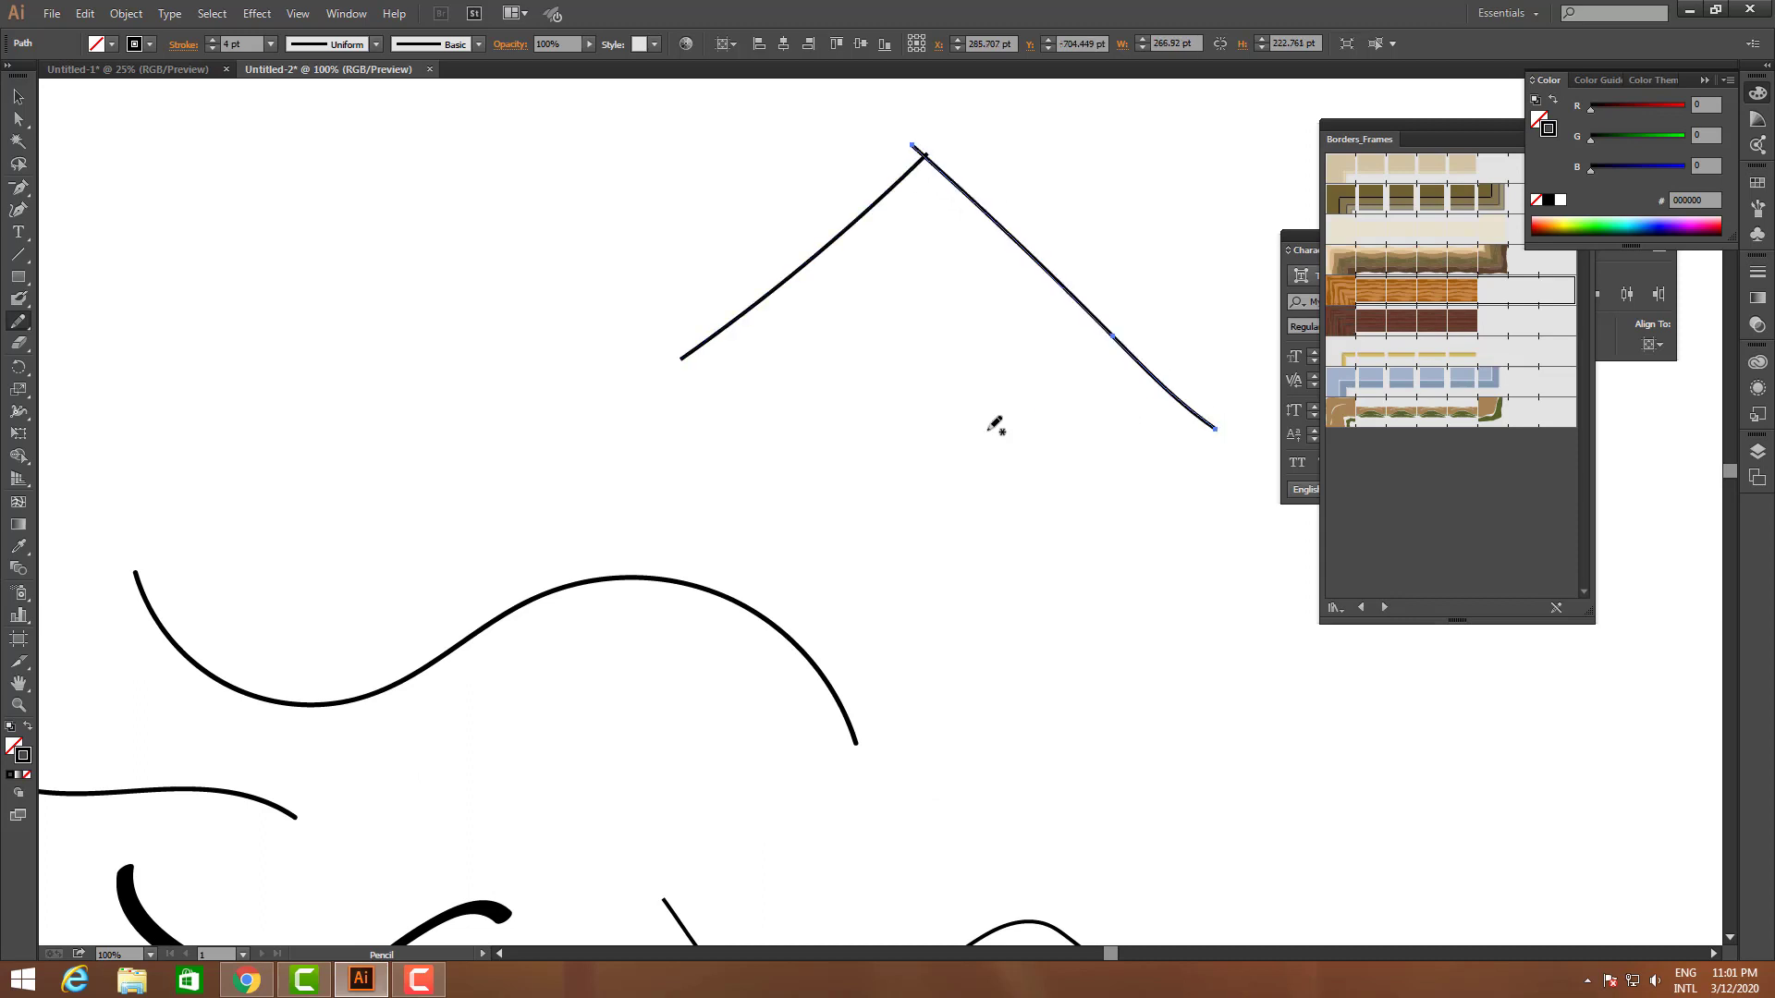
pyautogui.moveTo(692, 404); pyautogui.dragTo(1244, 418)
pyautogui.scroll(-1, 1012, 531)
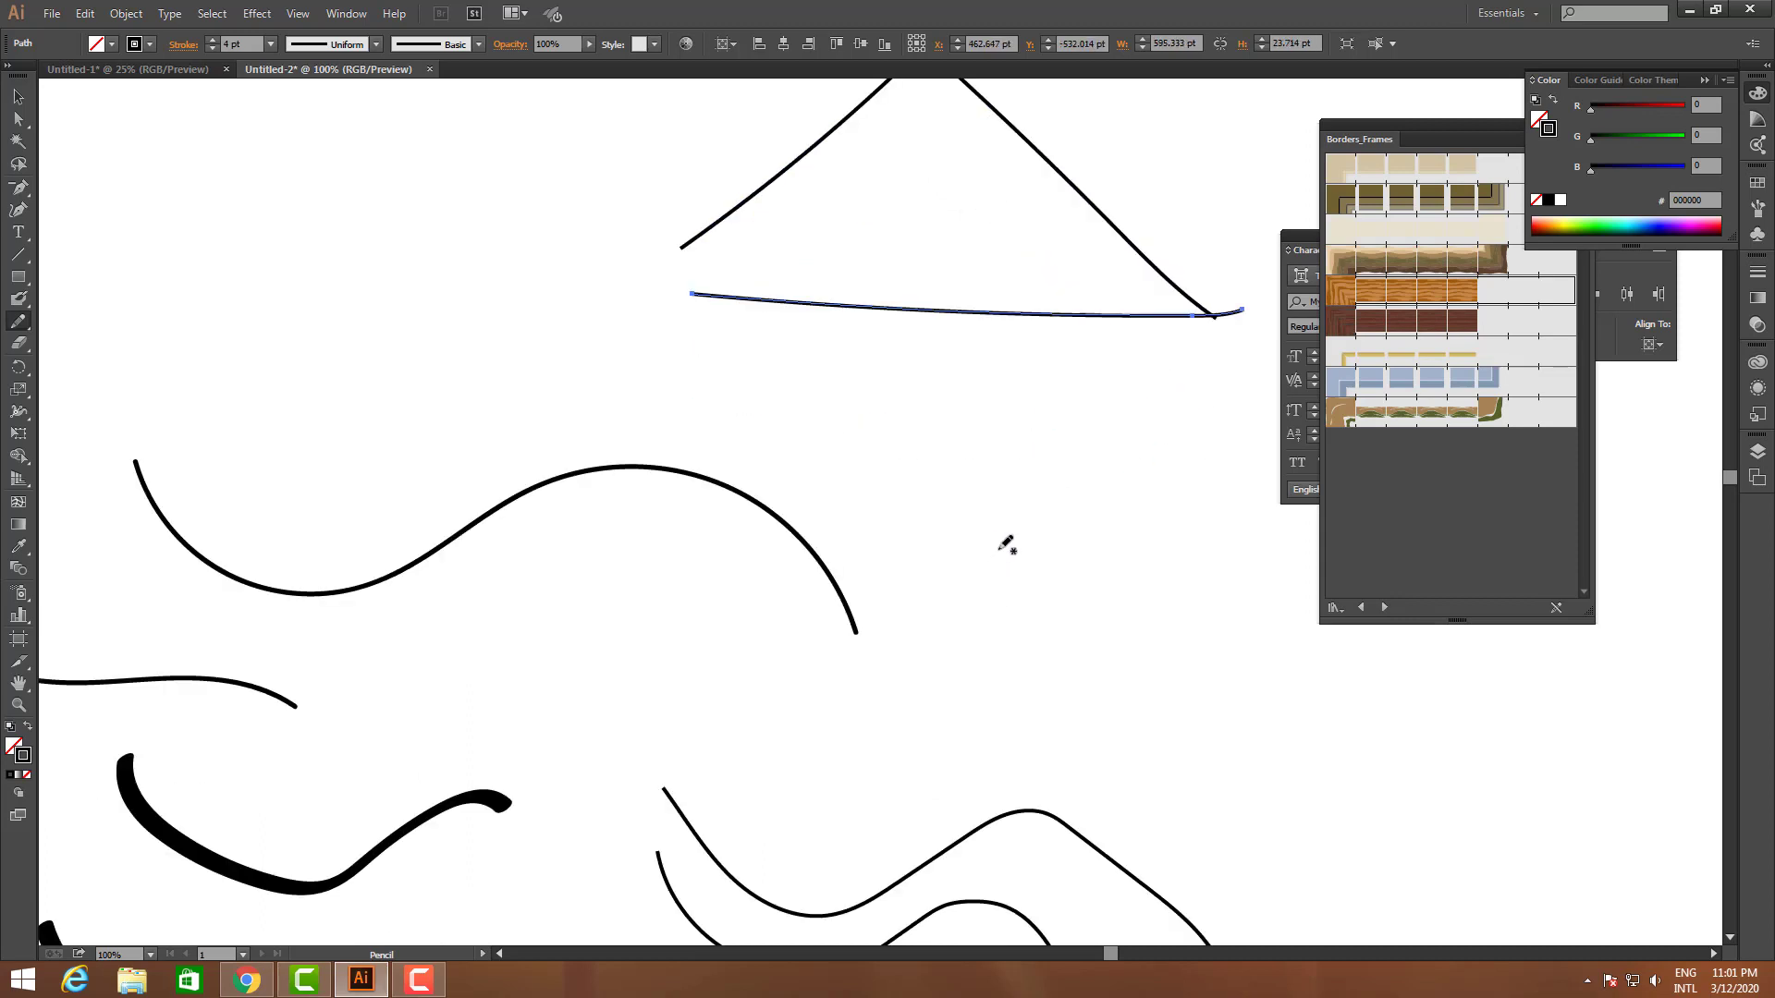
pyautogui.moveTo(406, 234); pyautogui.dragTo(1041, 462)
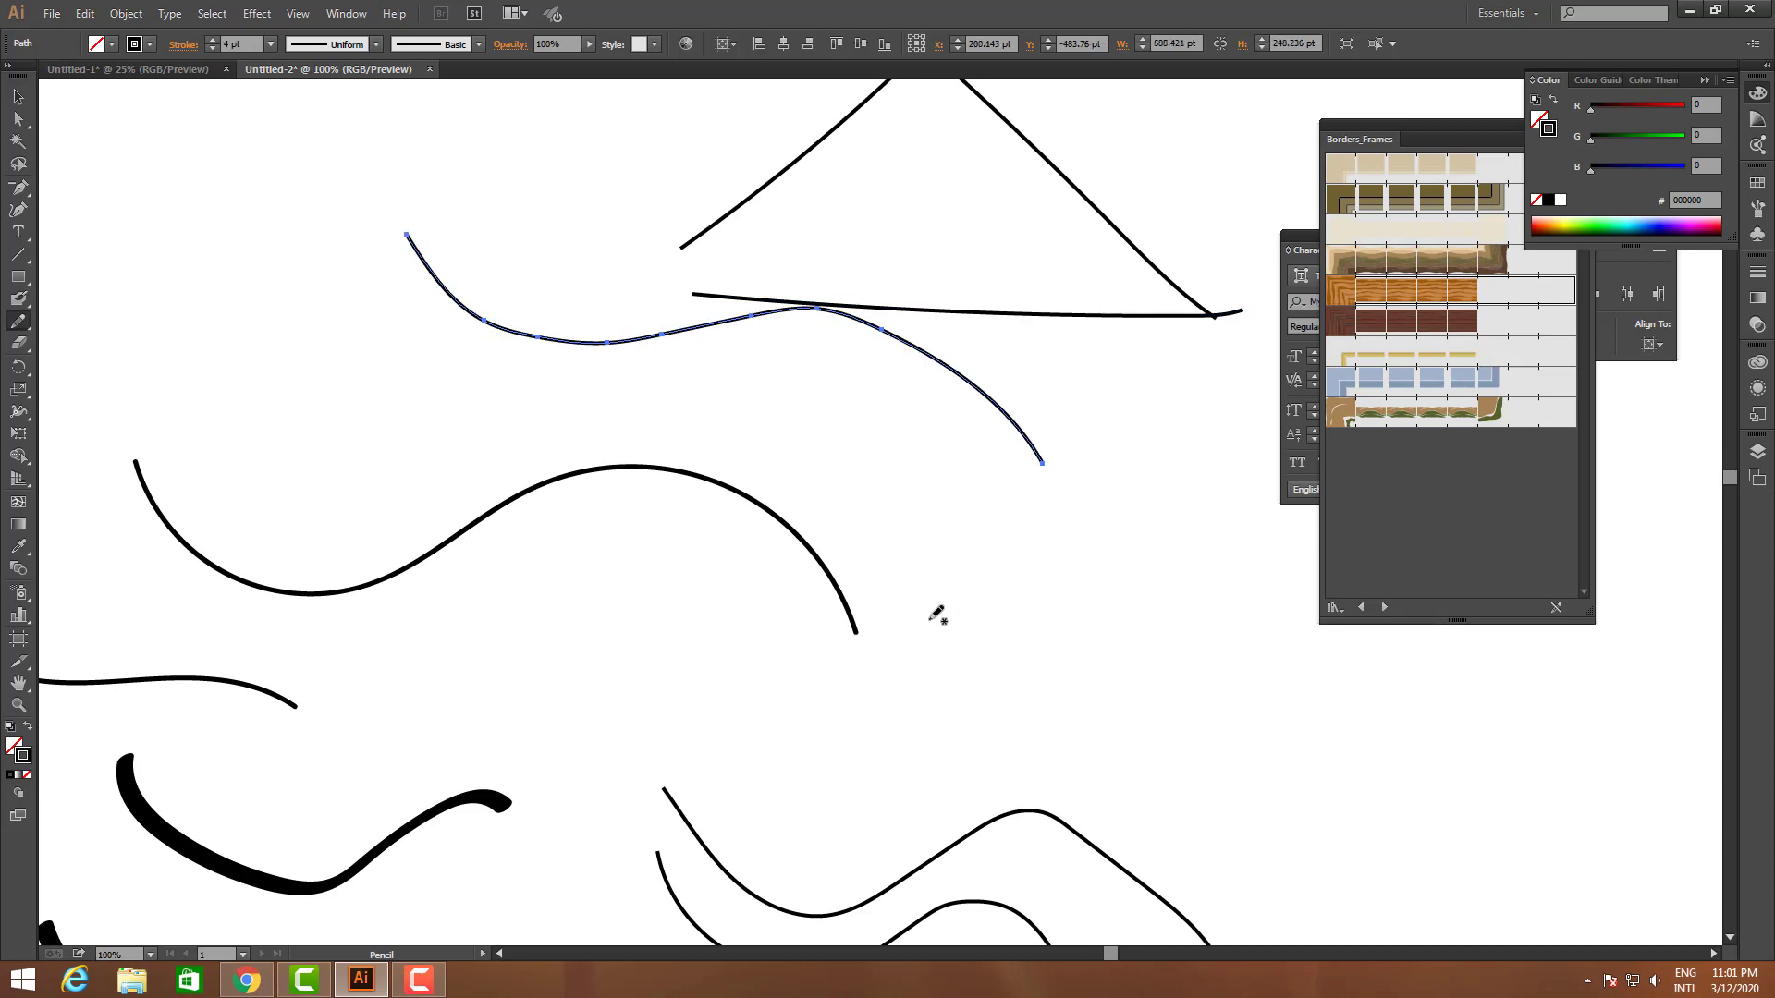
# - Draw a long wavy pencil line about 891 pt wide below the triangle, starting under the thick-topped wave on its left
pyautogui.scroll(-1, 970, 574)
pyautogui.moveTo(568, 455)
pyautogui.mouseDown()
pyautogui.moveTo(863, 627)
pyautogui.moveTo(1399, 417)
pyautogui.mouseUp()
pyautogui.scroll(1, 824, 662)
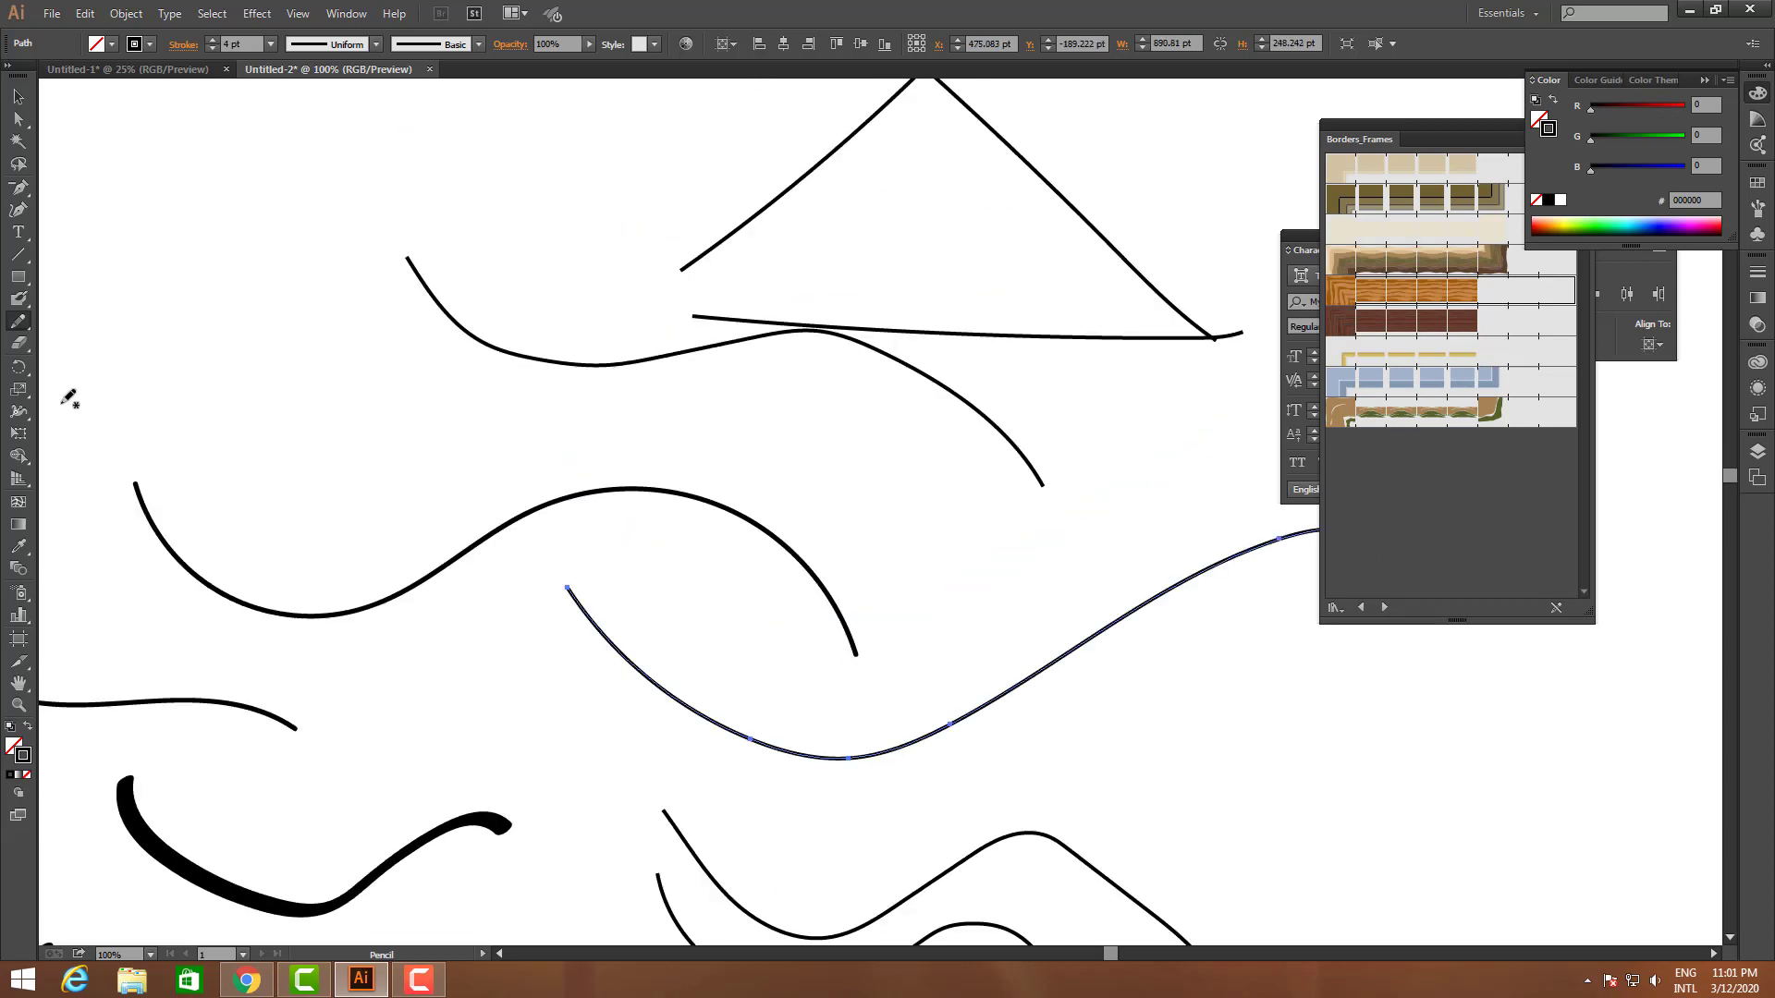
# - Activate the Smooth tool, and move the wavy line crossing the triangle's base about 200 pt left and 40 pt down, leaving it selected
pyautogui.click(19, 326)
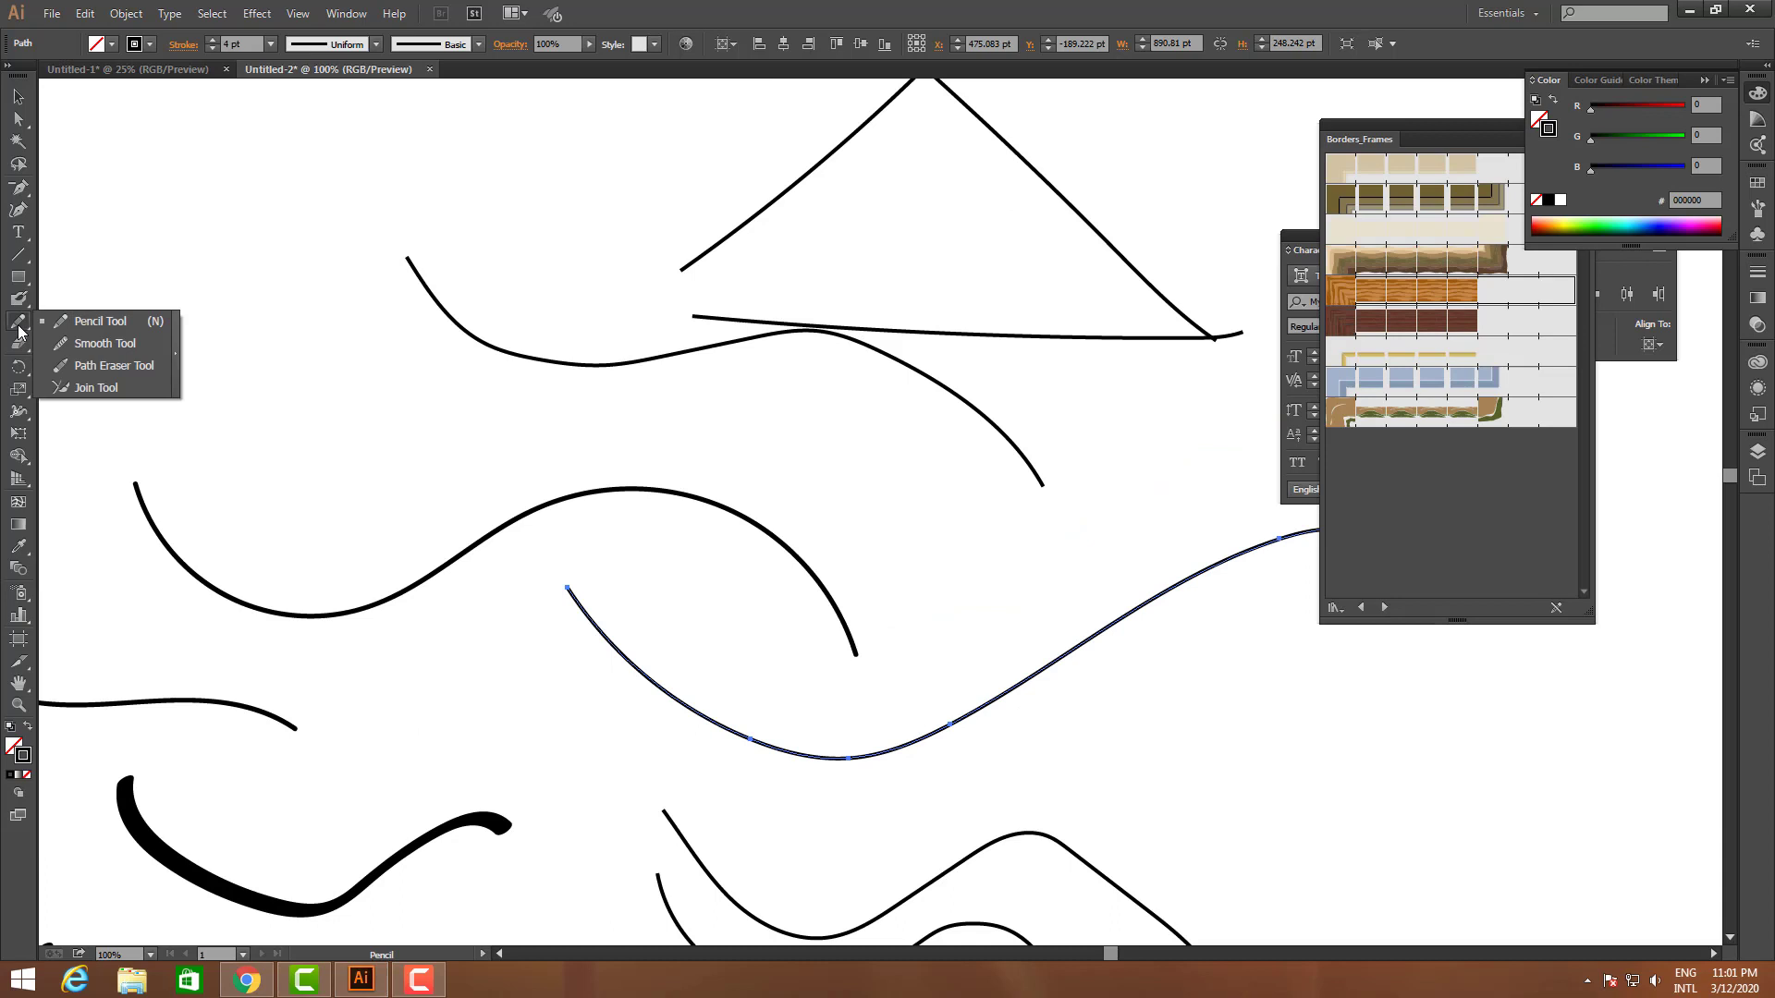
pyautogui.click(131, 348)
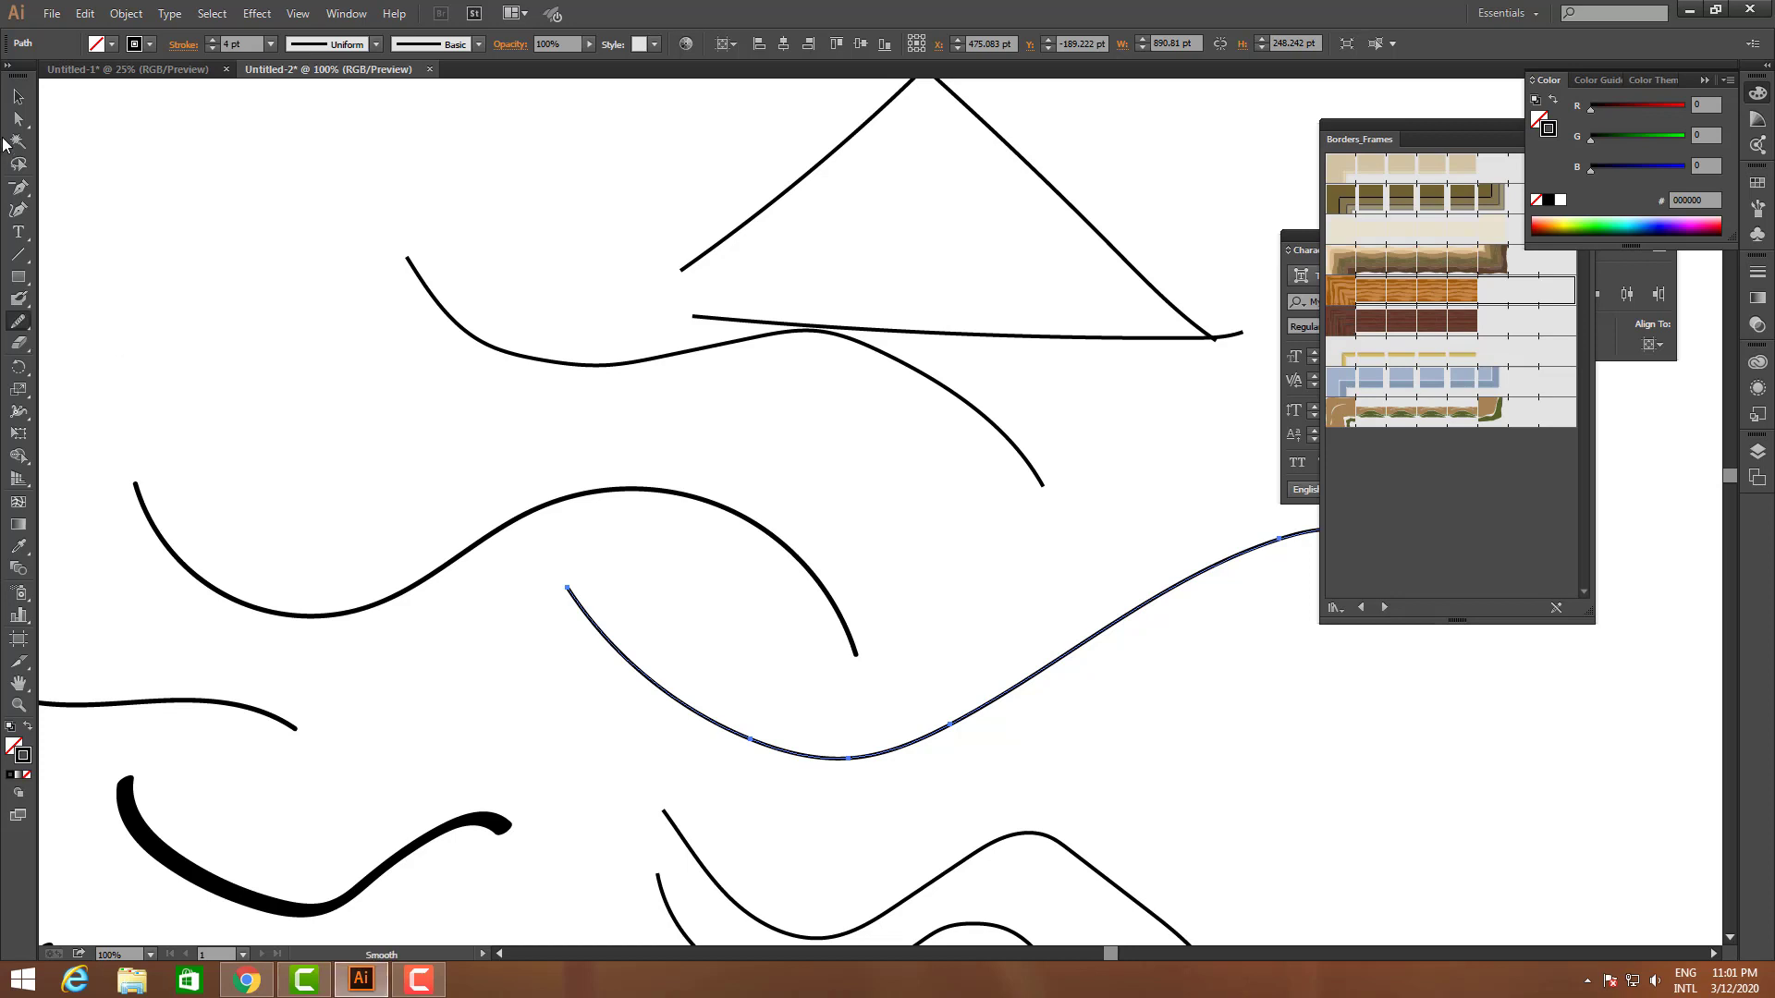
pyautogui.click(17, 97)
pyautogui.click(577, 364)
pyautogui.moveTo(589, 362); pyautogui.dragTo(405, 402)
pyautogui.click(412, 486)
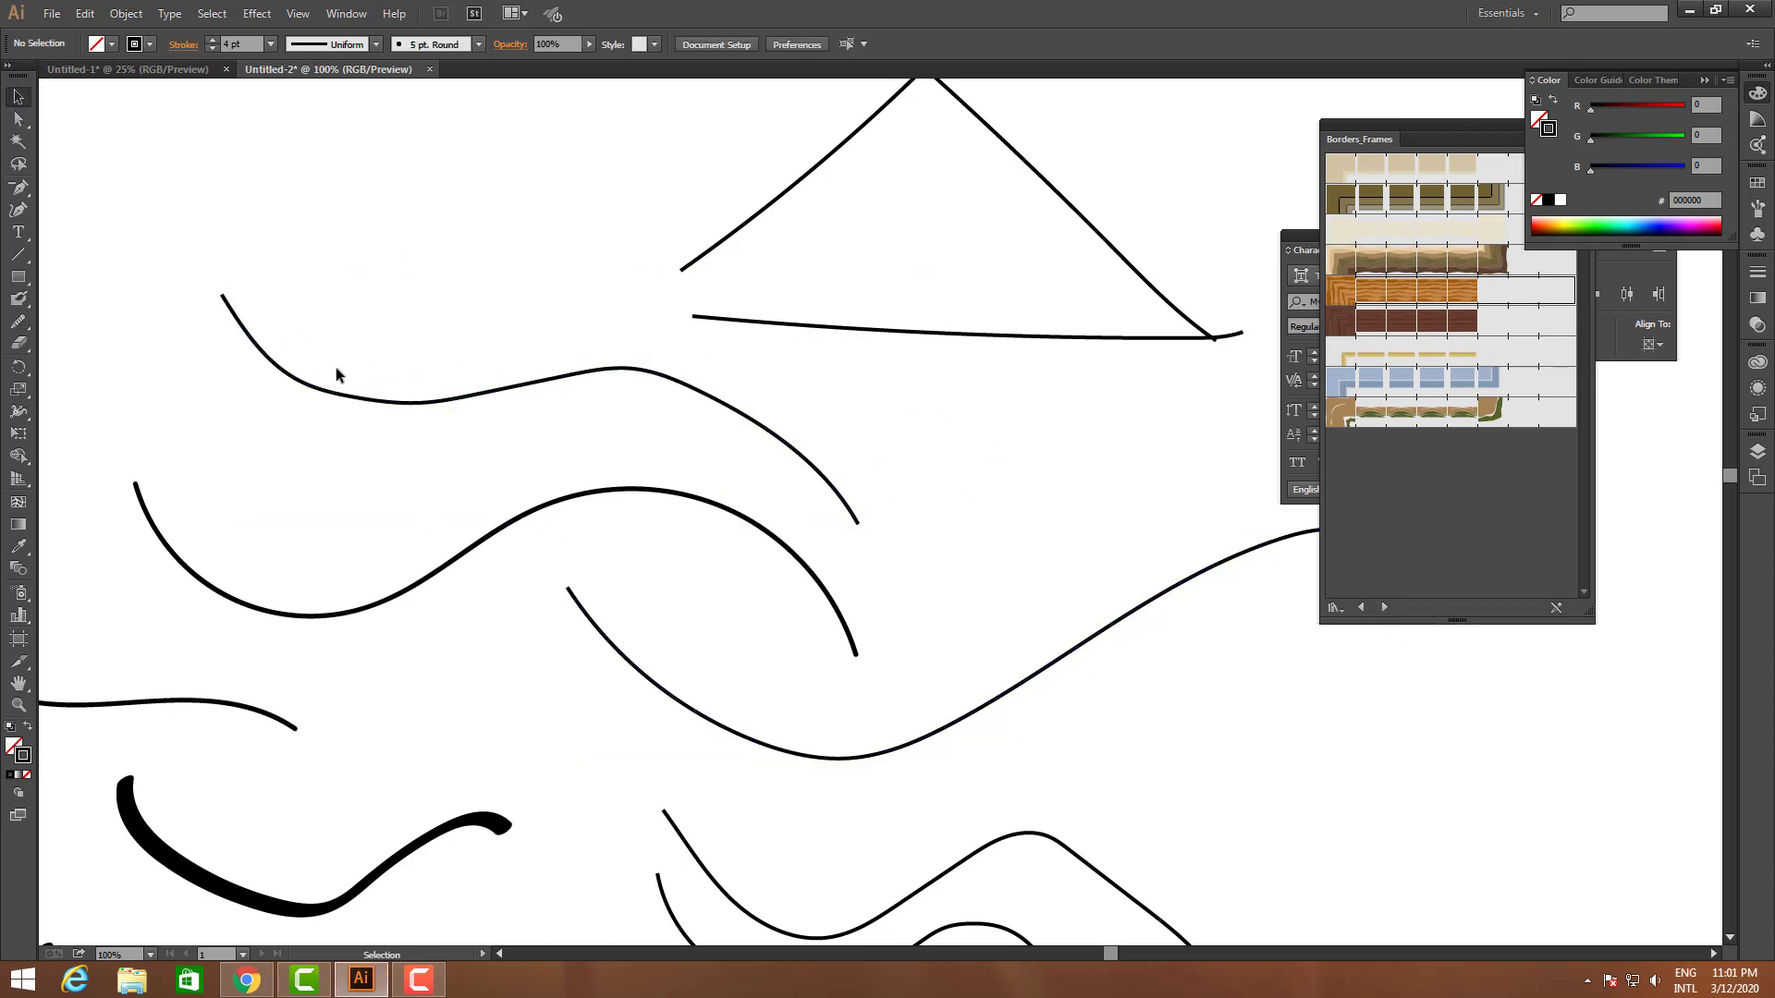
pyautogui.click(514, 385)
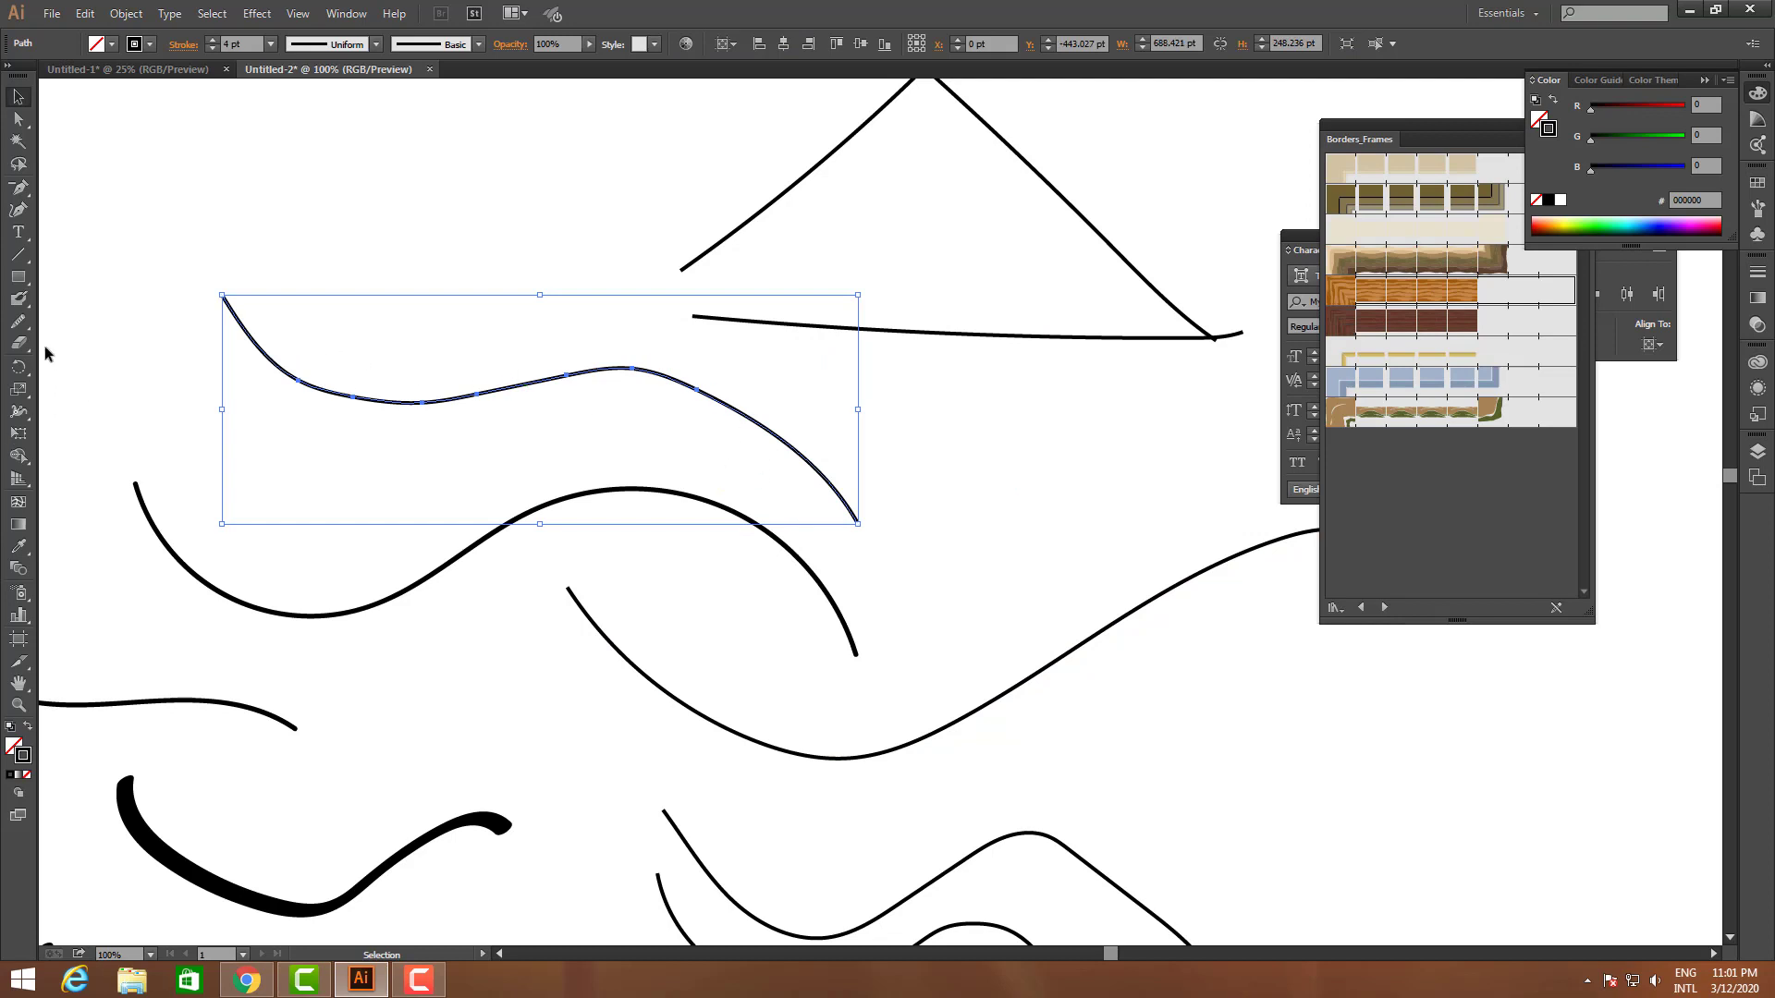
pyautogui.doubleClick(18, 321)
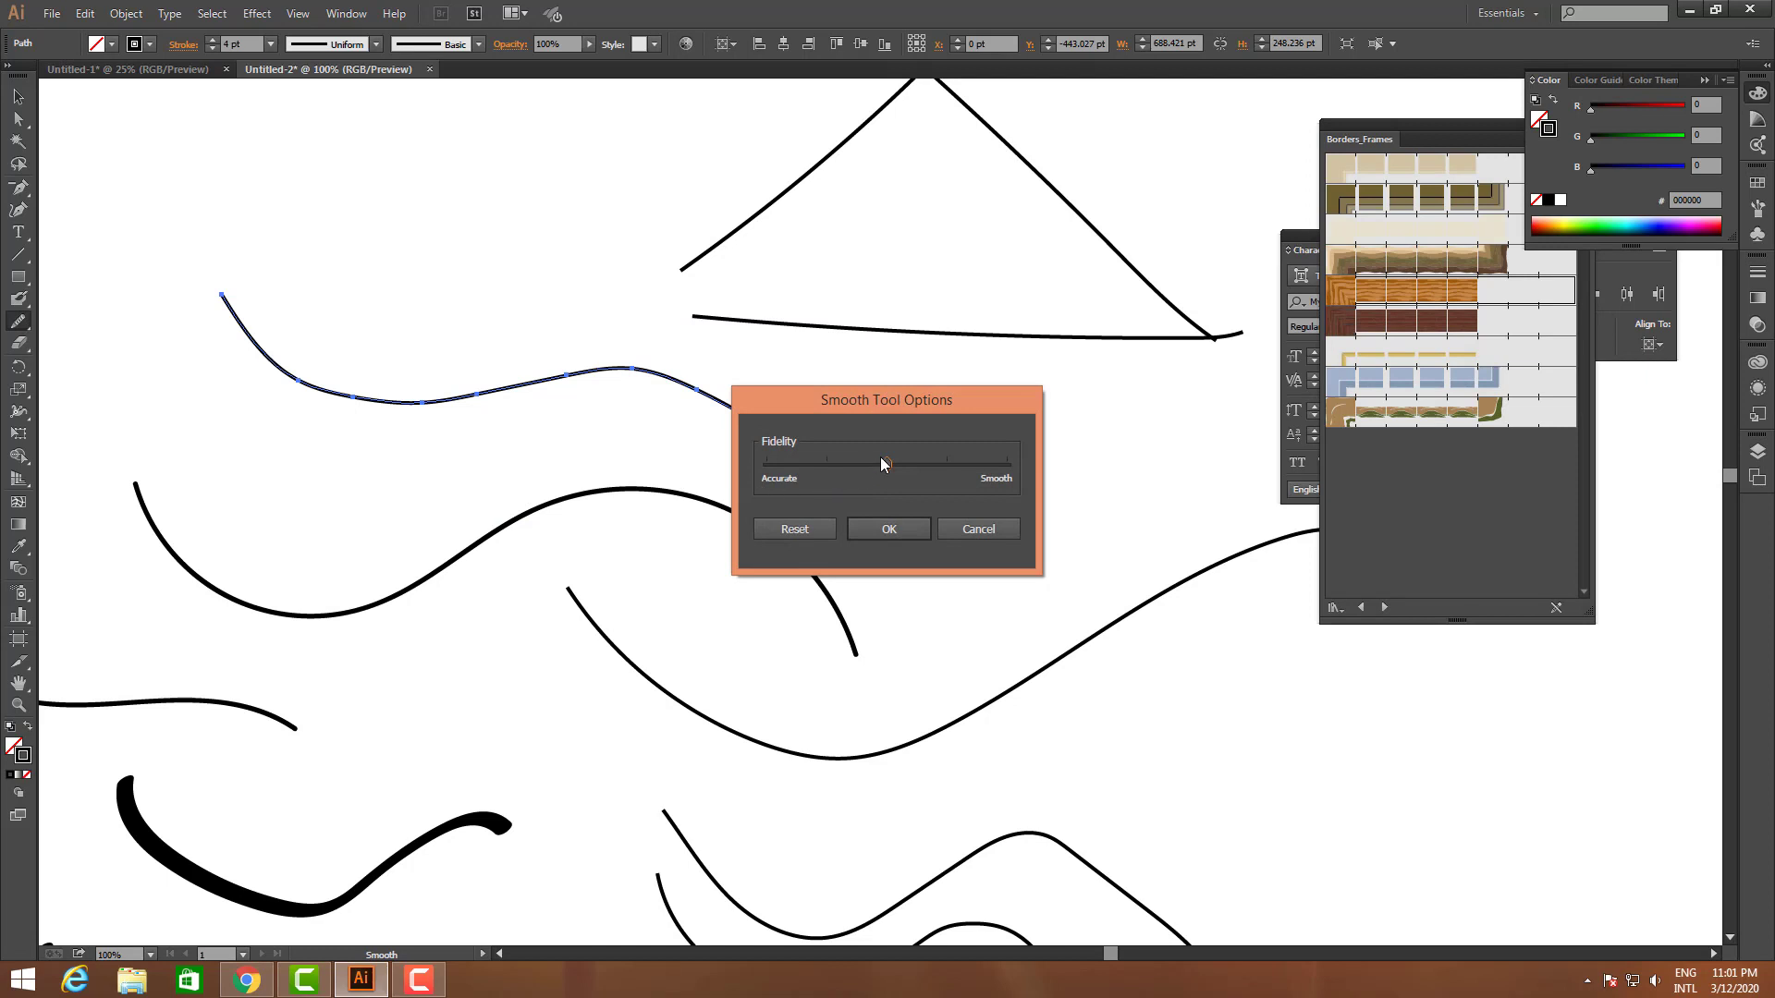
pyautogui.moveTo(884, 406); pyautogui.dragTo(409, 202)
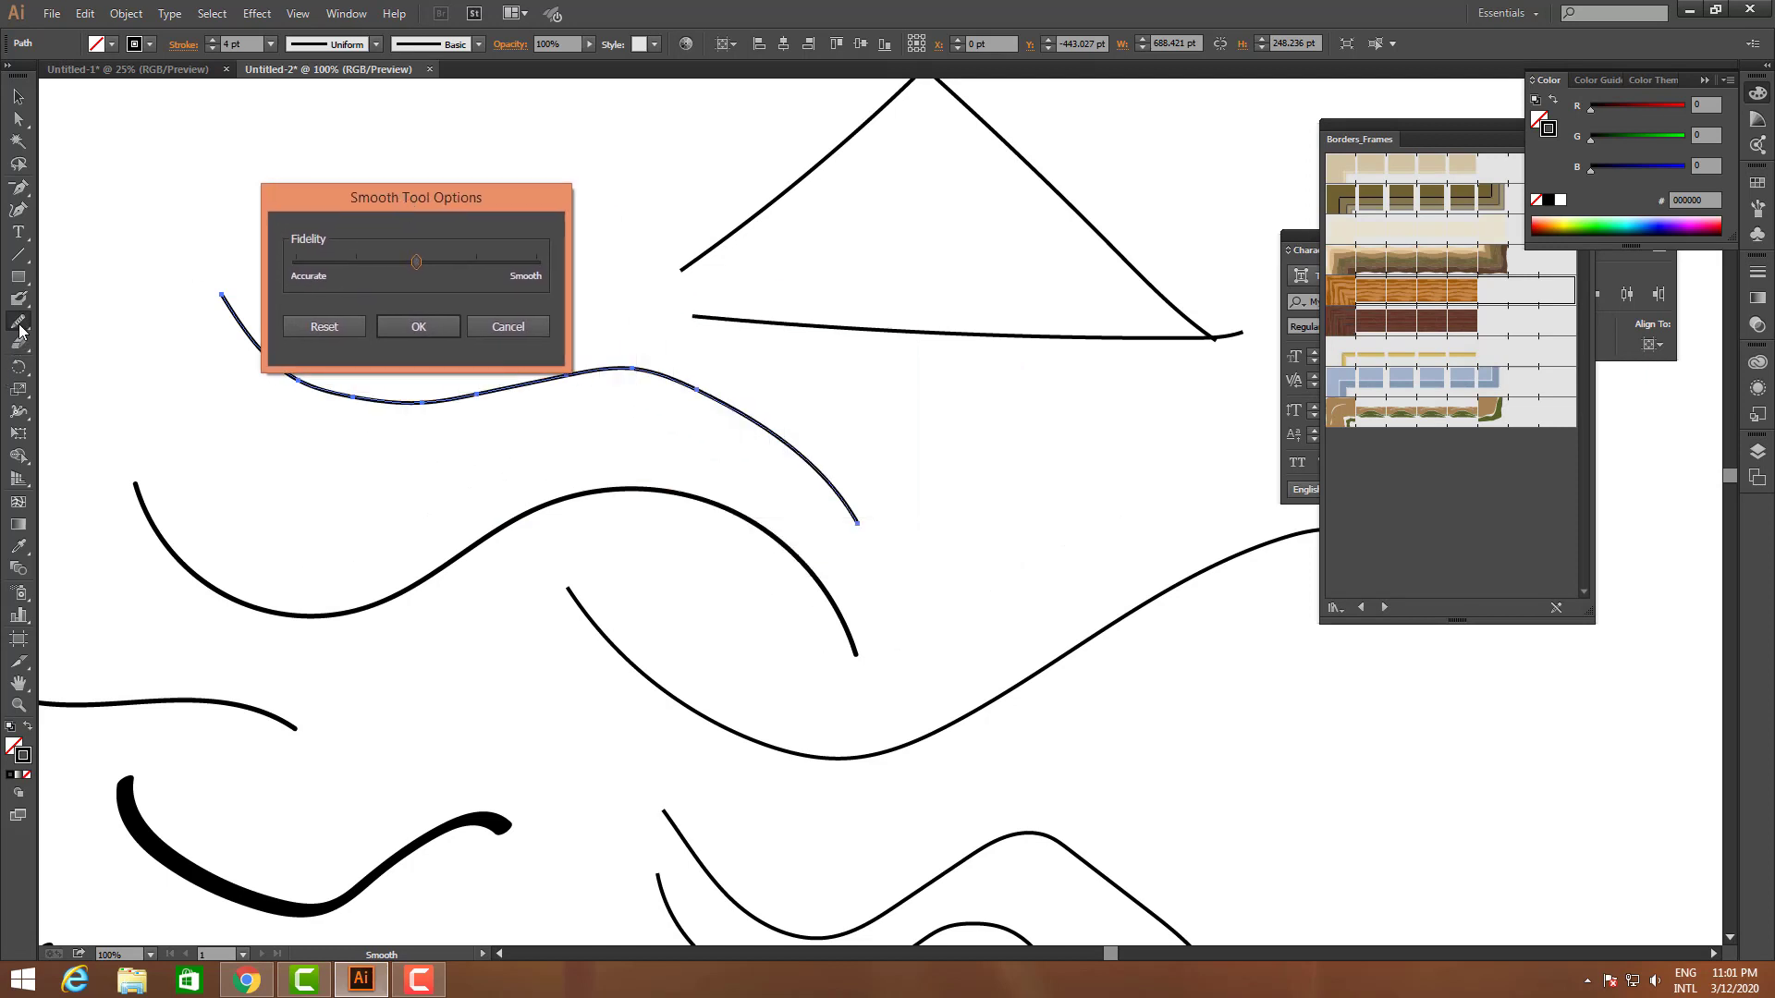
pyautogui.click(483, 330)
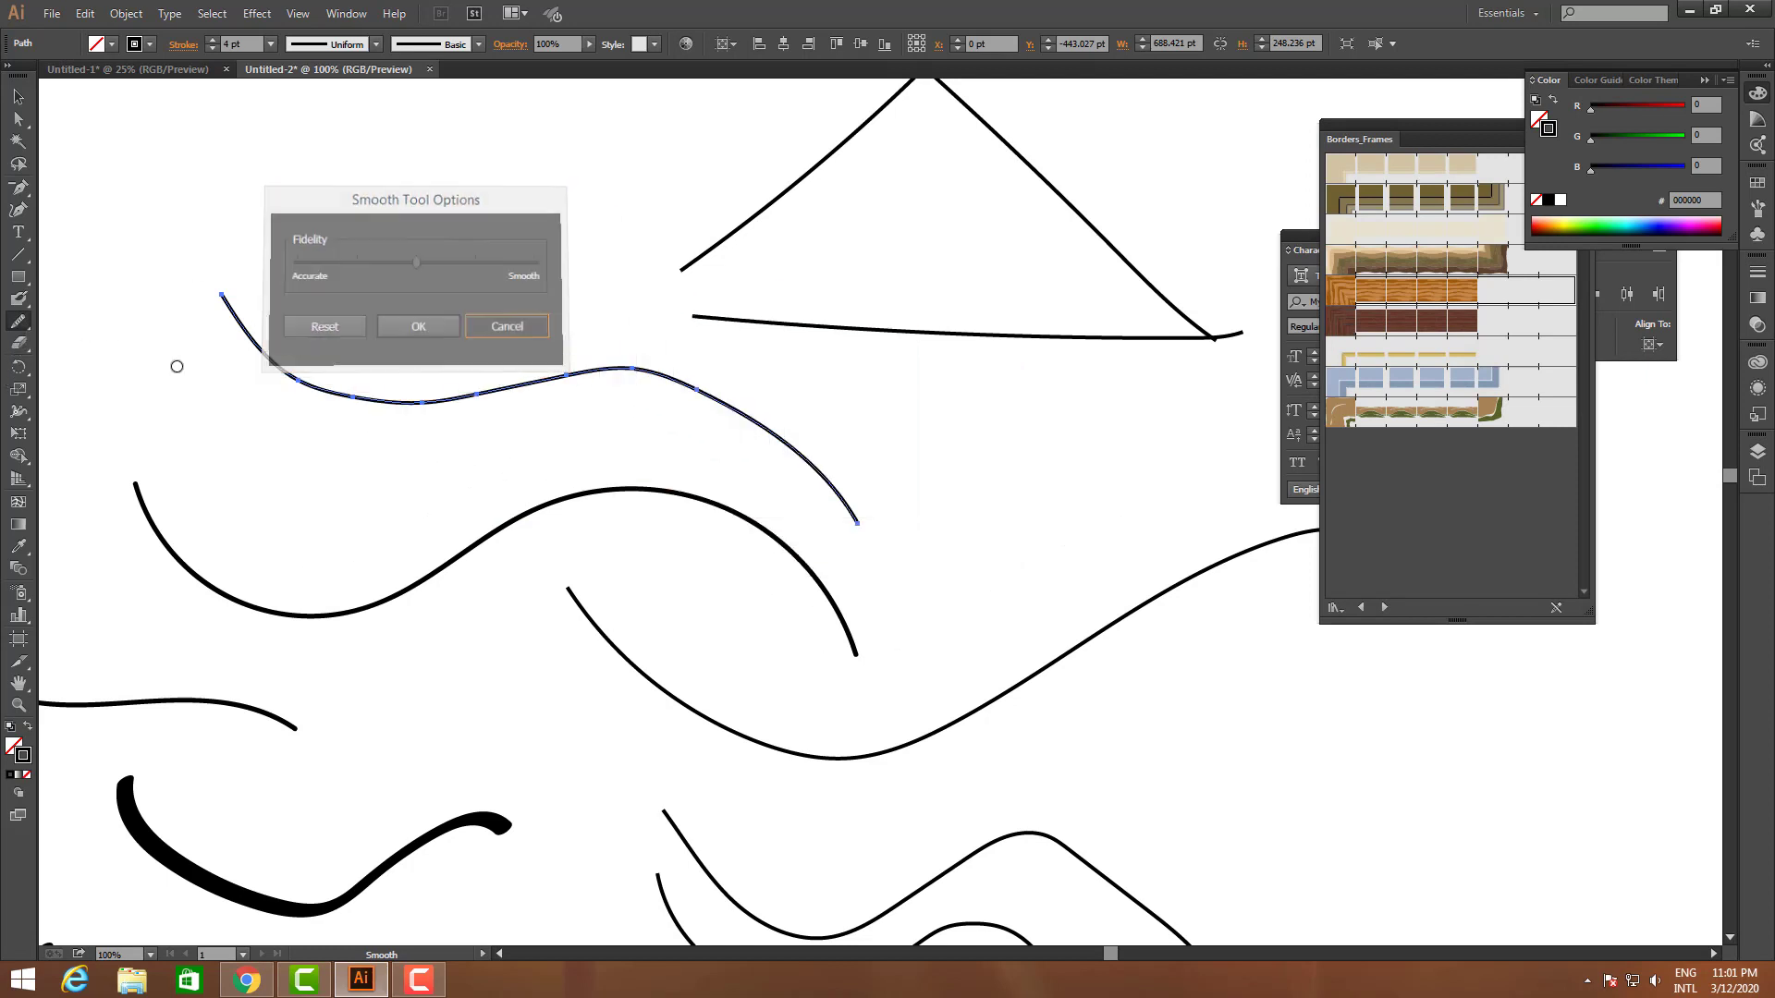
# - Set the Smooth tool's fidelity to the fully Smooth end and accept the options
pyautogui.click(18, 330)
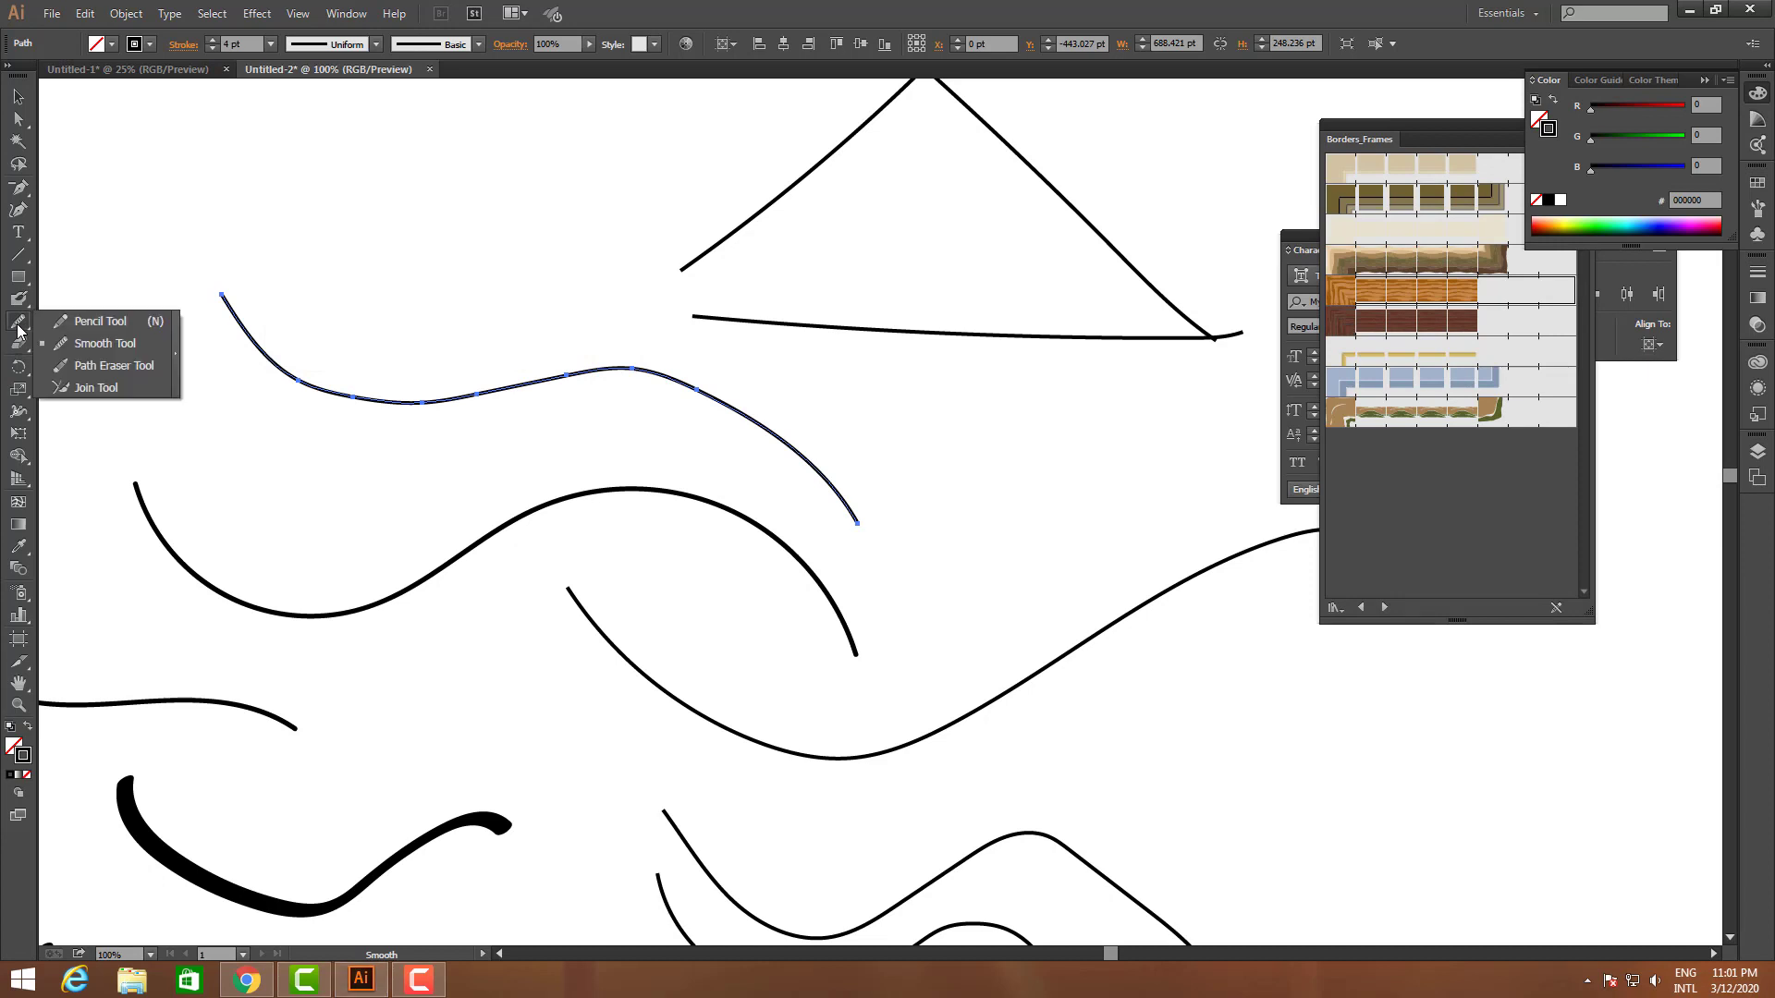
pyautogui.doubleClick(18, 325)
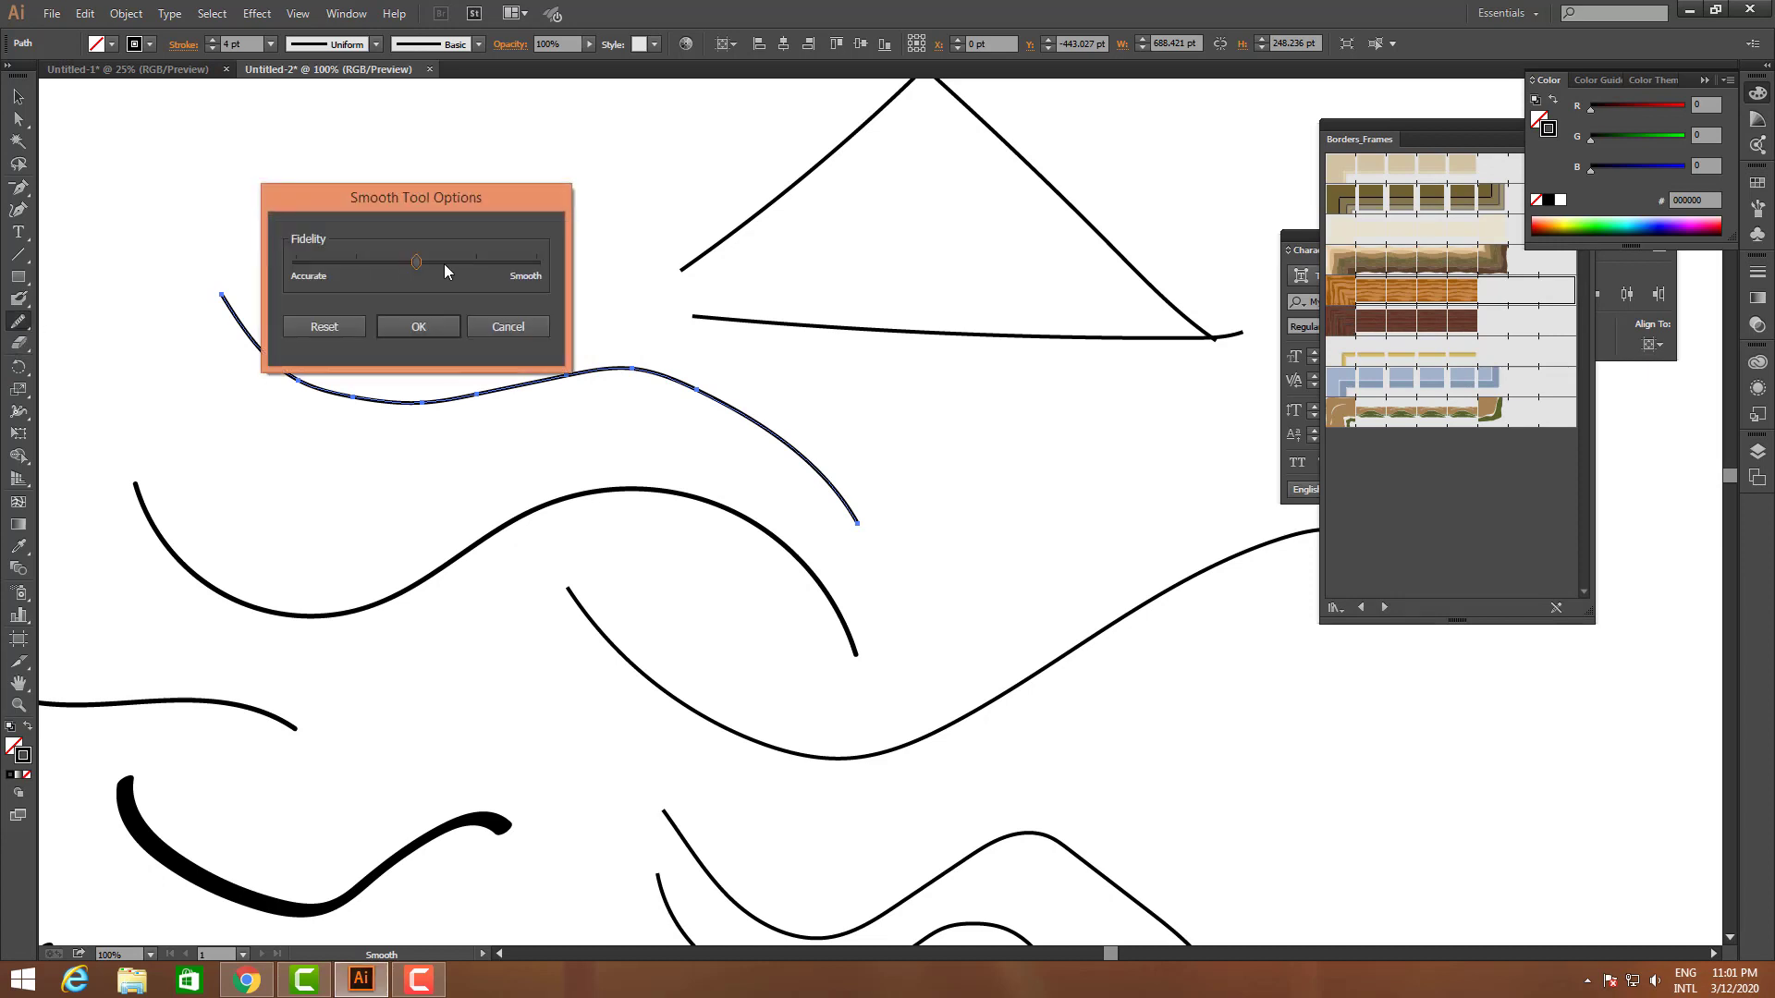
pyautogui.moveTo(455, 189); pyautogui.dragTo(473, 147)
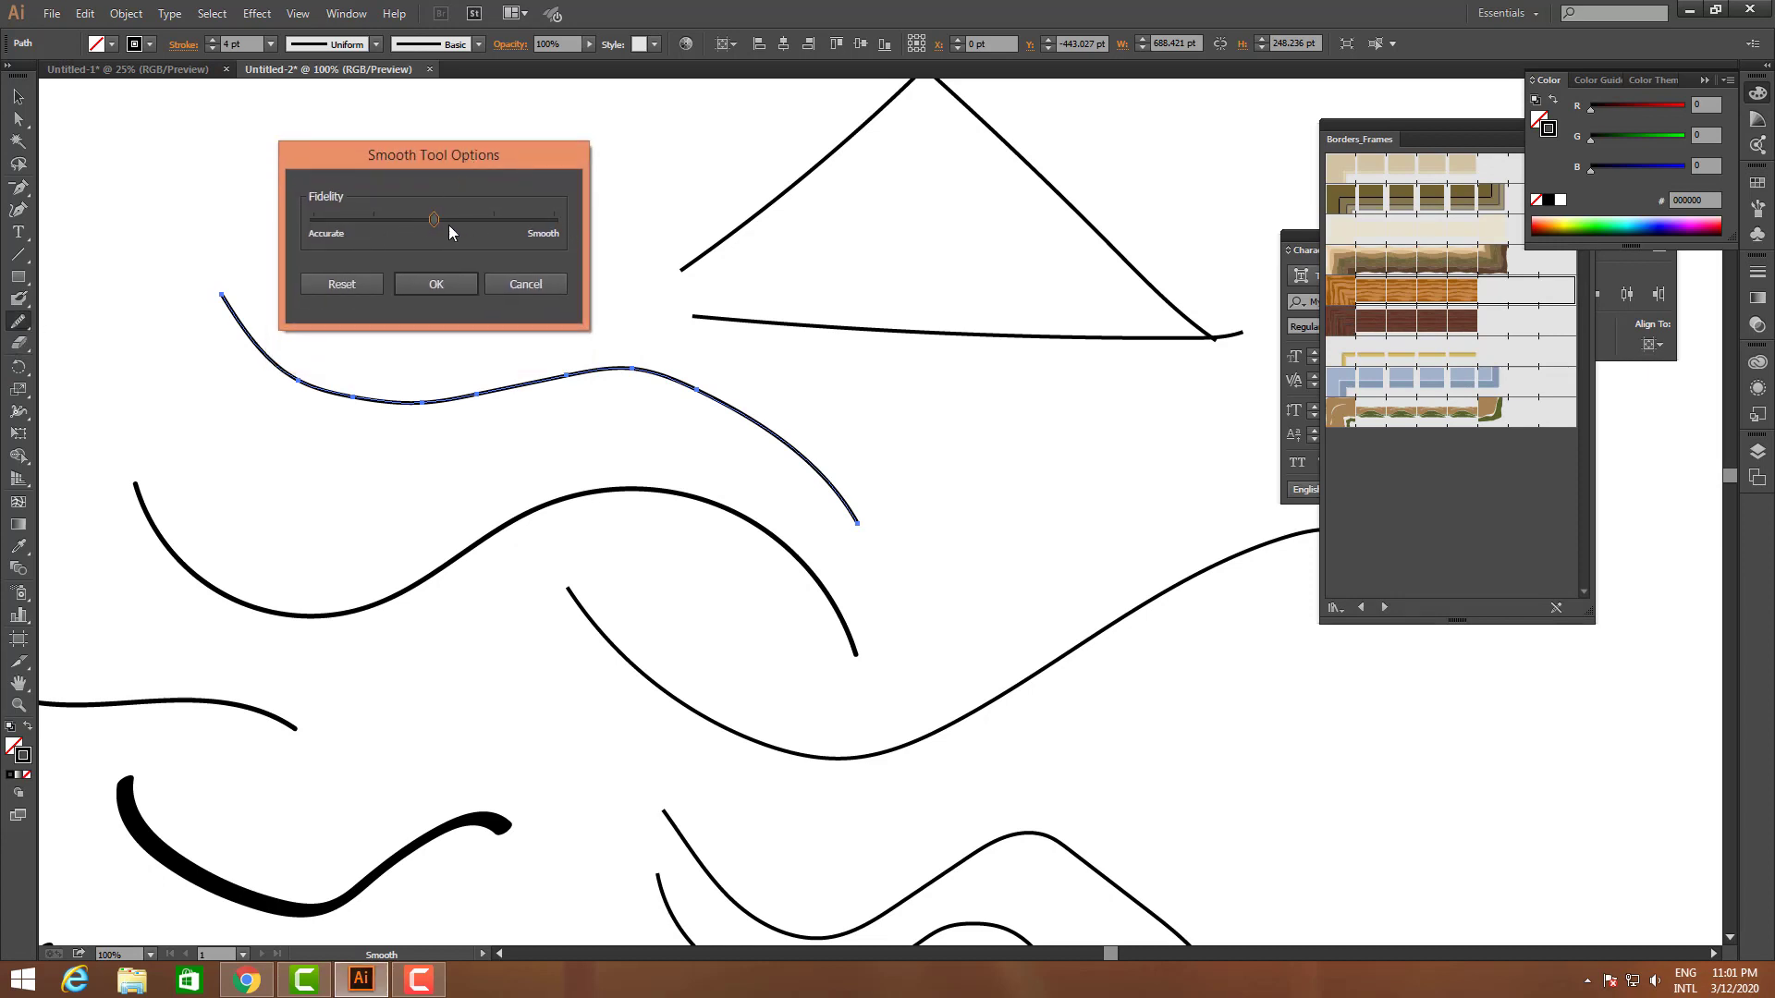
pyautogui.moveTo(449, 231); pyautogui.dragTo(610, 228)
pyautogui.click(436, 284)
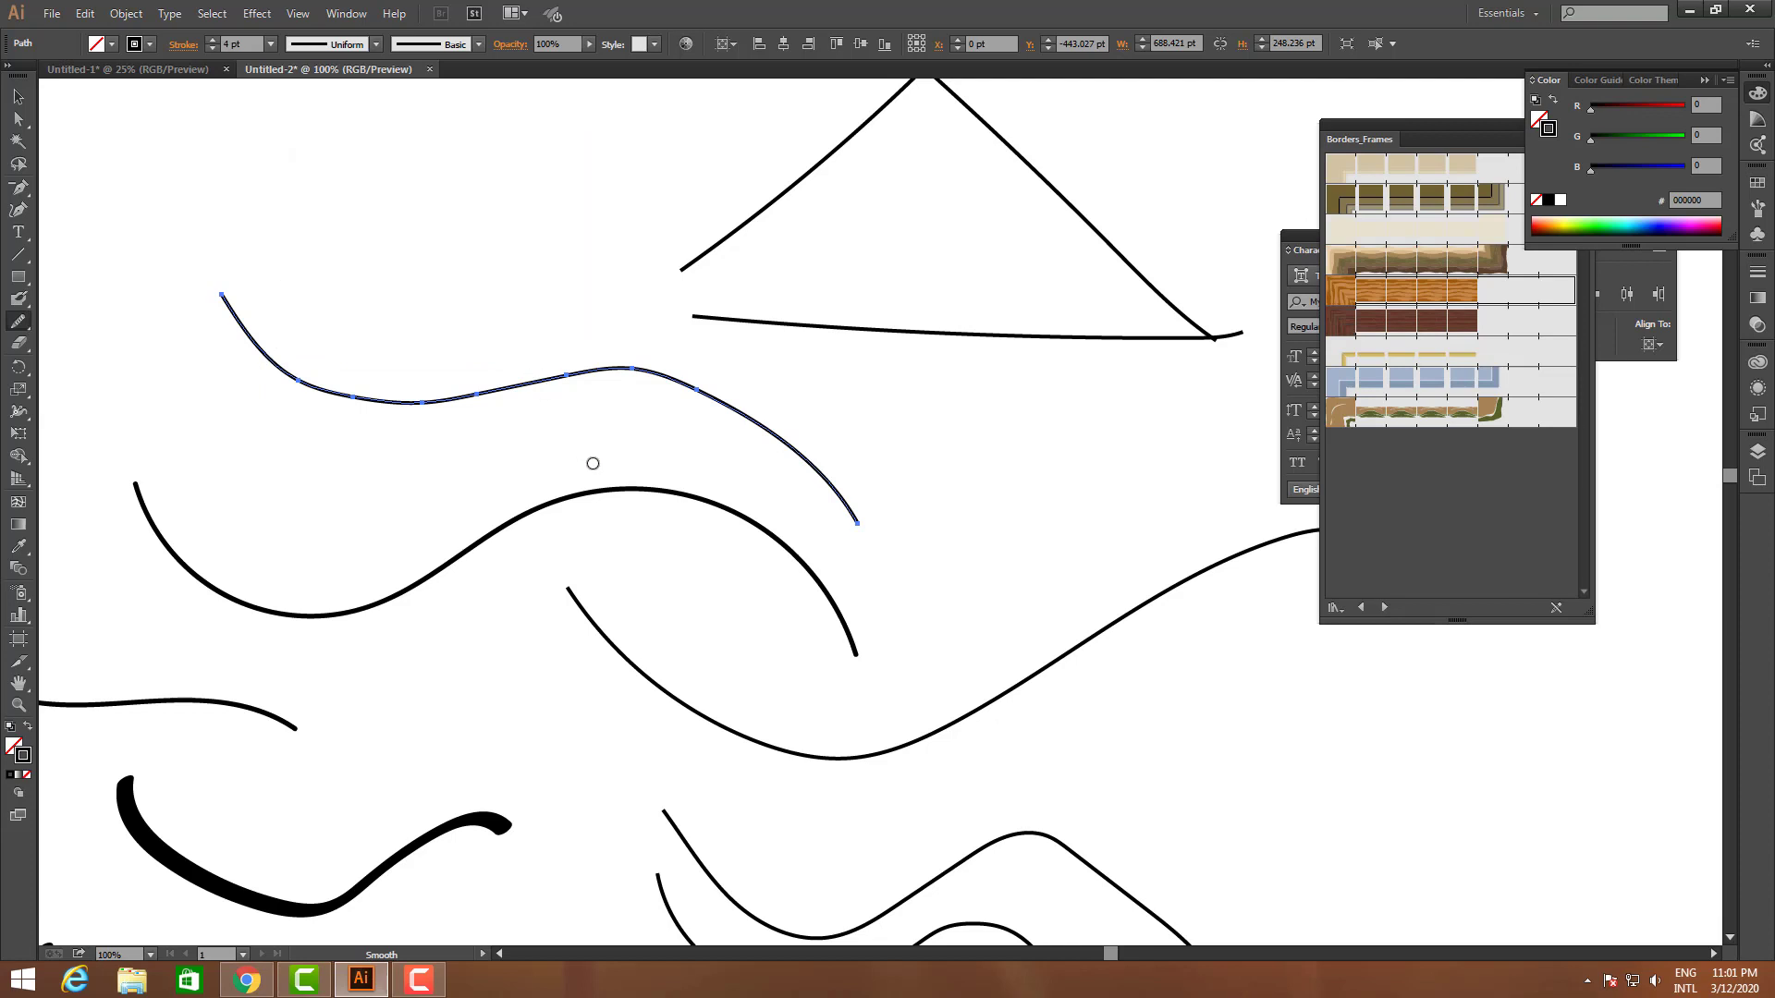
# - Draw a wavy line about 508 pt wide with the Pencil tool in the empty area left of the triangle
pyautogui.scroll(3, 590, 463)
pyautogui.moveTo(227, 242)
pyautogui.mouseDown()
pyautogui.moveTo(663, 252)
pyautogui.moveTo(686, 295)
pyautogui.mouseUp()
pyautogui.moveTo(443, 309)
pyautogui.mouseDown()
pyautogui.moveTo(667, 300)
pyautogui.moveTo(793, 250)
pyautogui.mouseUp()
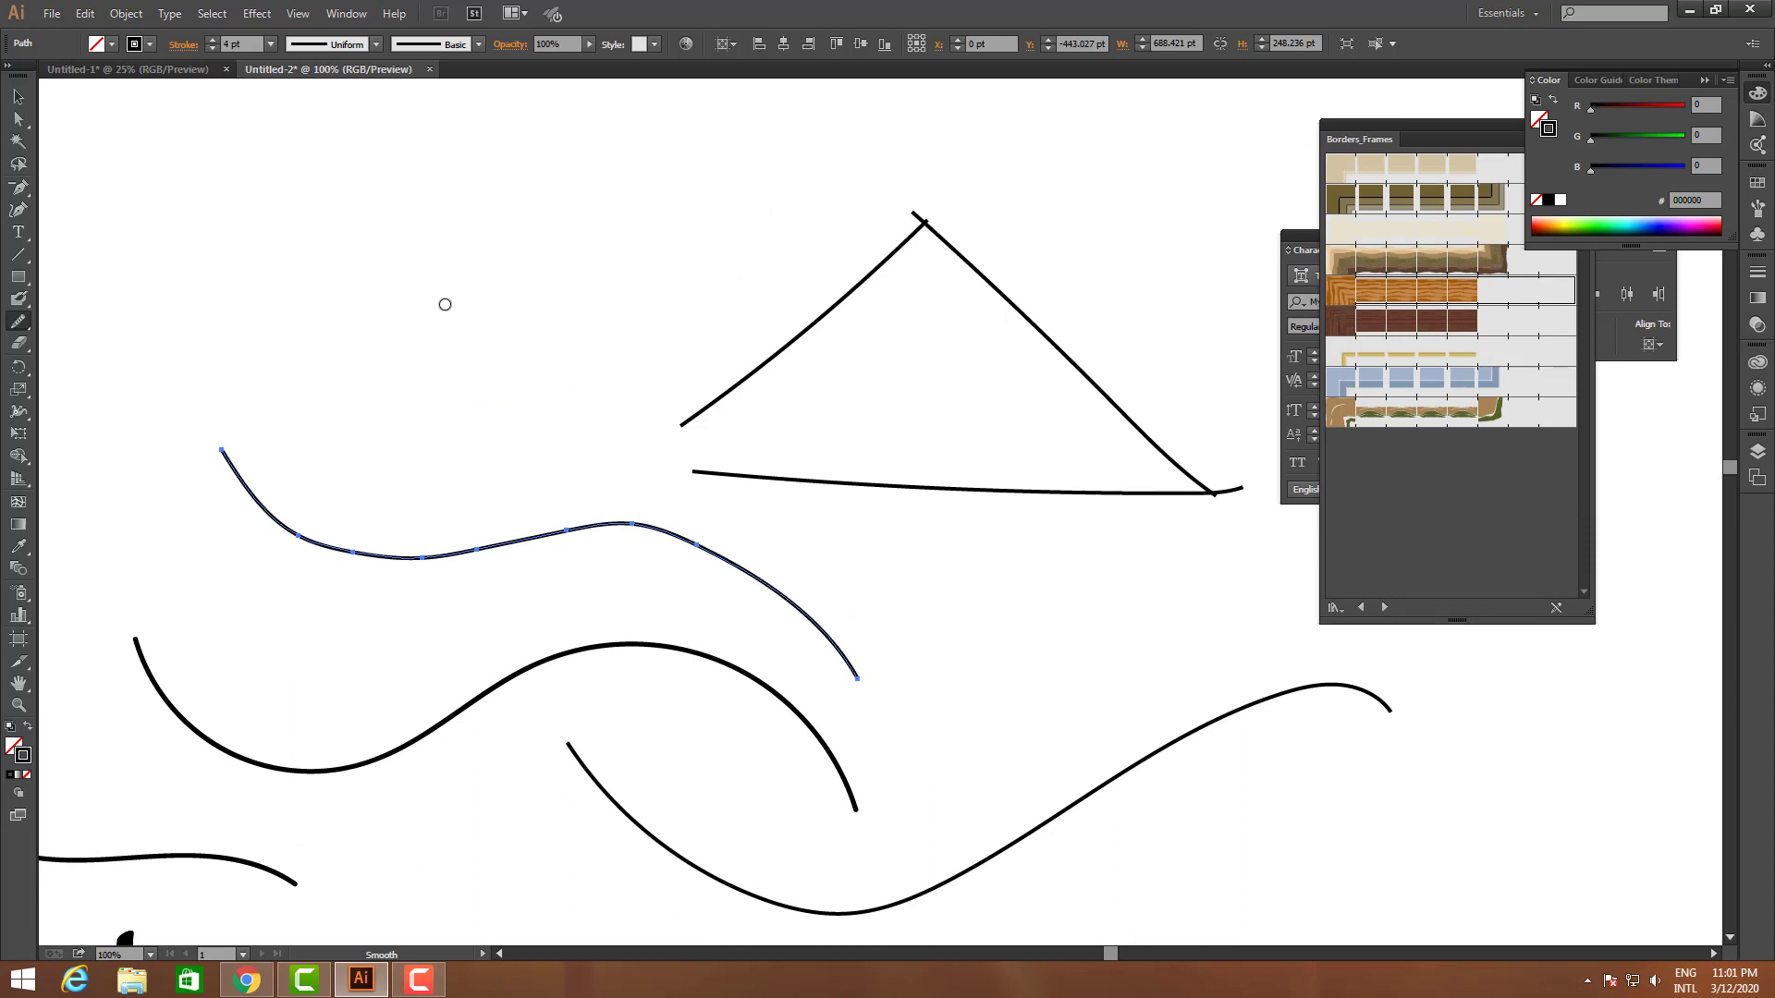
pyautogui.click(18, 322)
pyautogui.click(87, 318)
pyautogui.moveTo(229, 160)
pyautogui.mouseDown()
pyautogui.moveTo(255, 204)
pyautogui.moveTo(372, 269)
pyautogui.moveTo(619, 208)
pyautogui.moveTo(698, 271)
pyautogui.mouseUp()
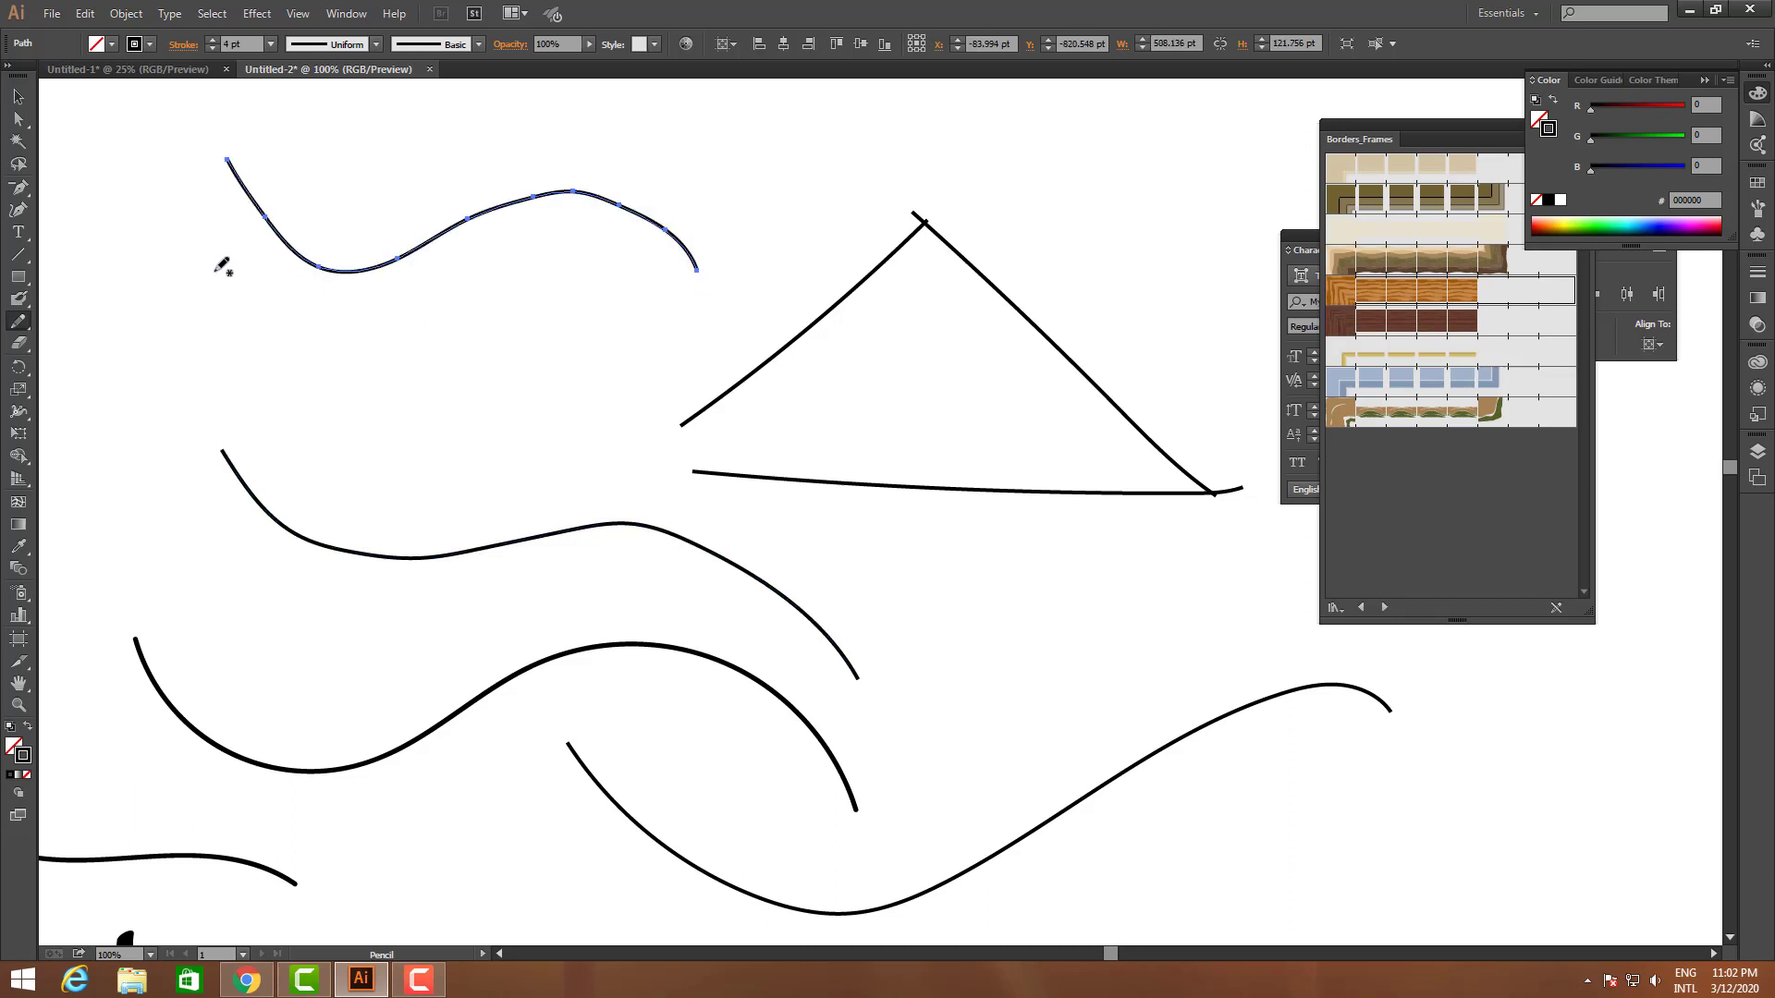
# - Set the Pencil tool's fidelity to fully Smooth and draw a wavy line about 576 pt wide just below the last one
pyautogui.doubleClick(19, 321)
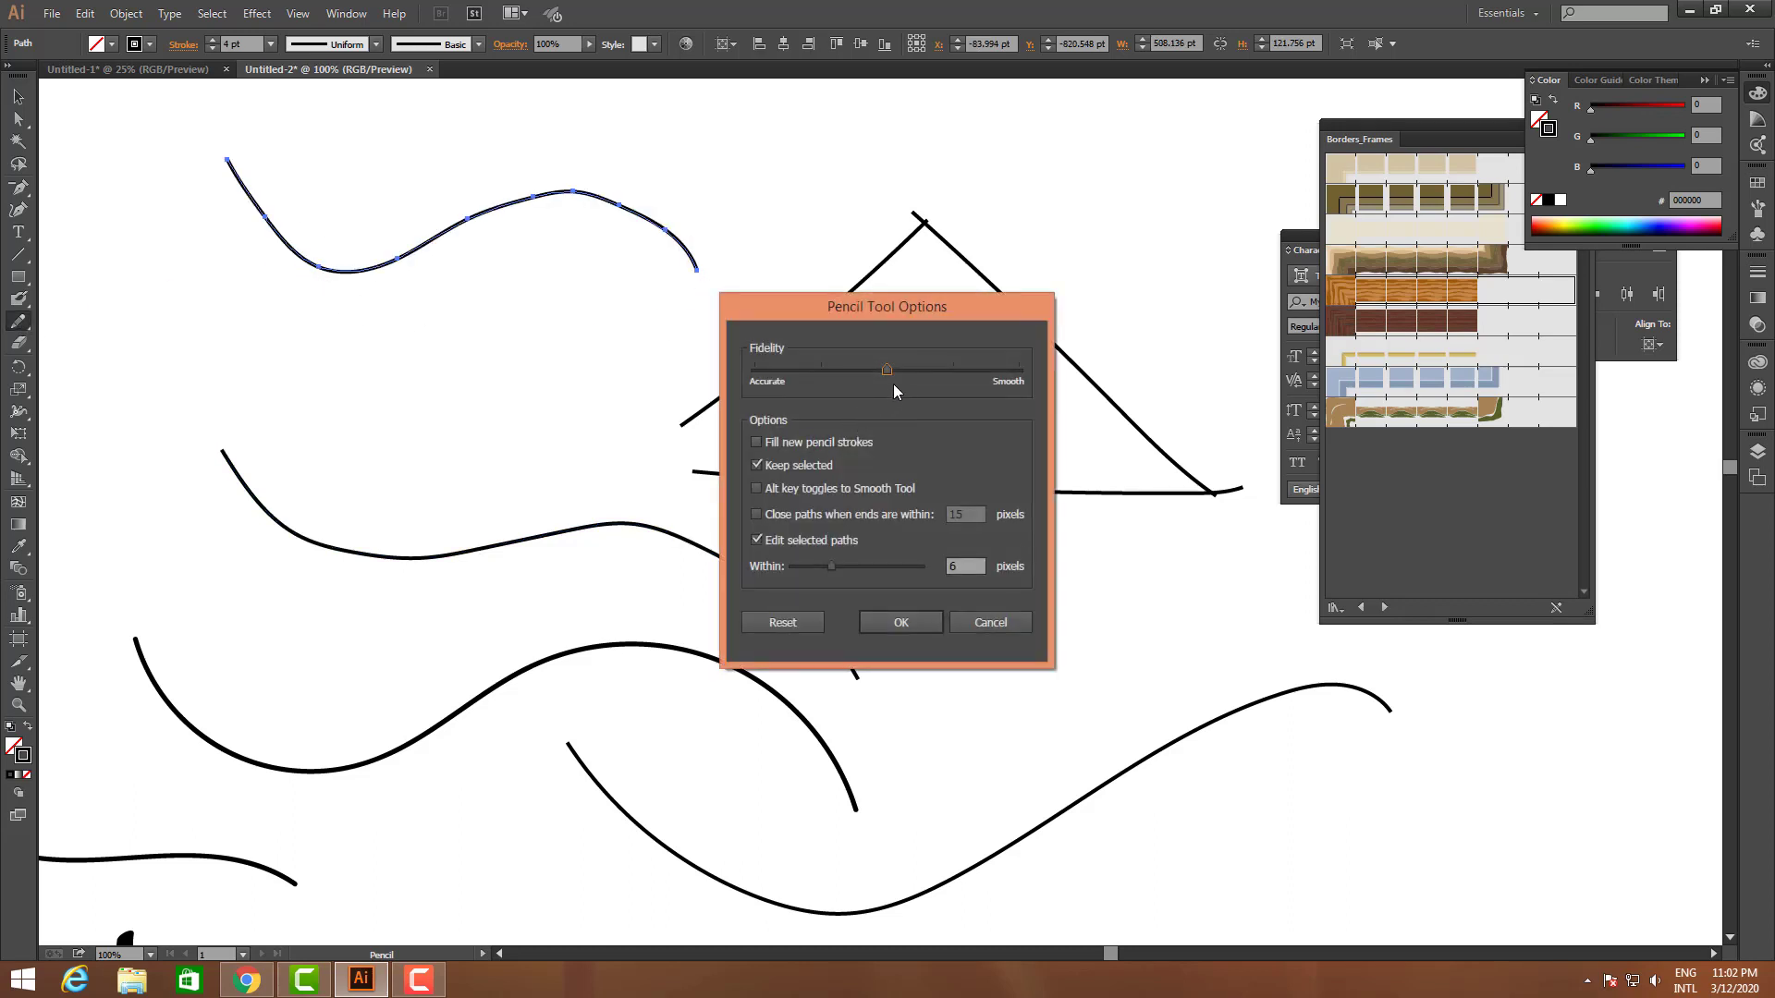
pyautogui.moveTo(887, 371); pyautogui.dragTo(1121, 389)
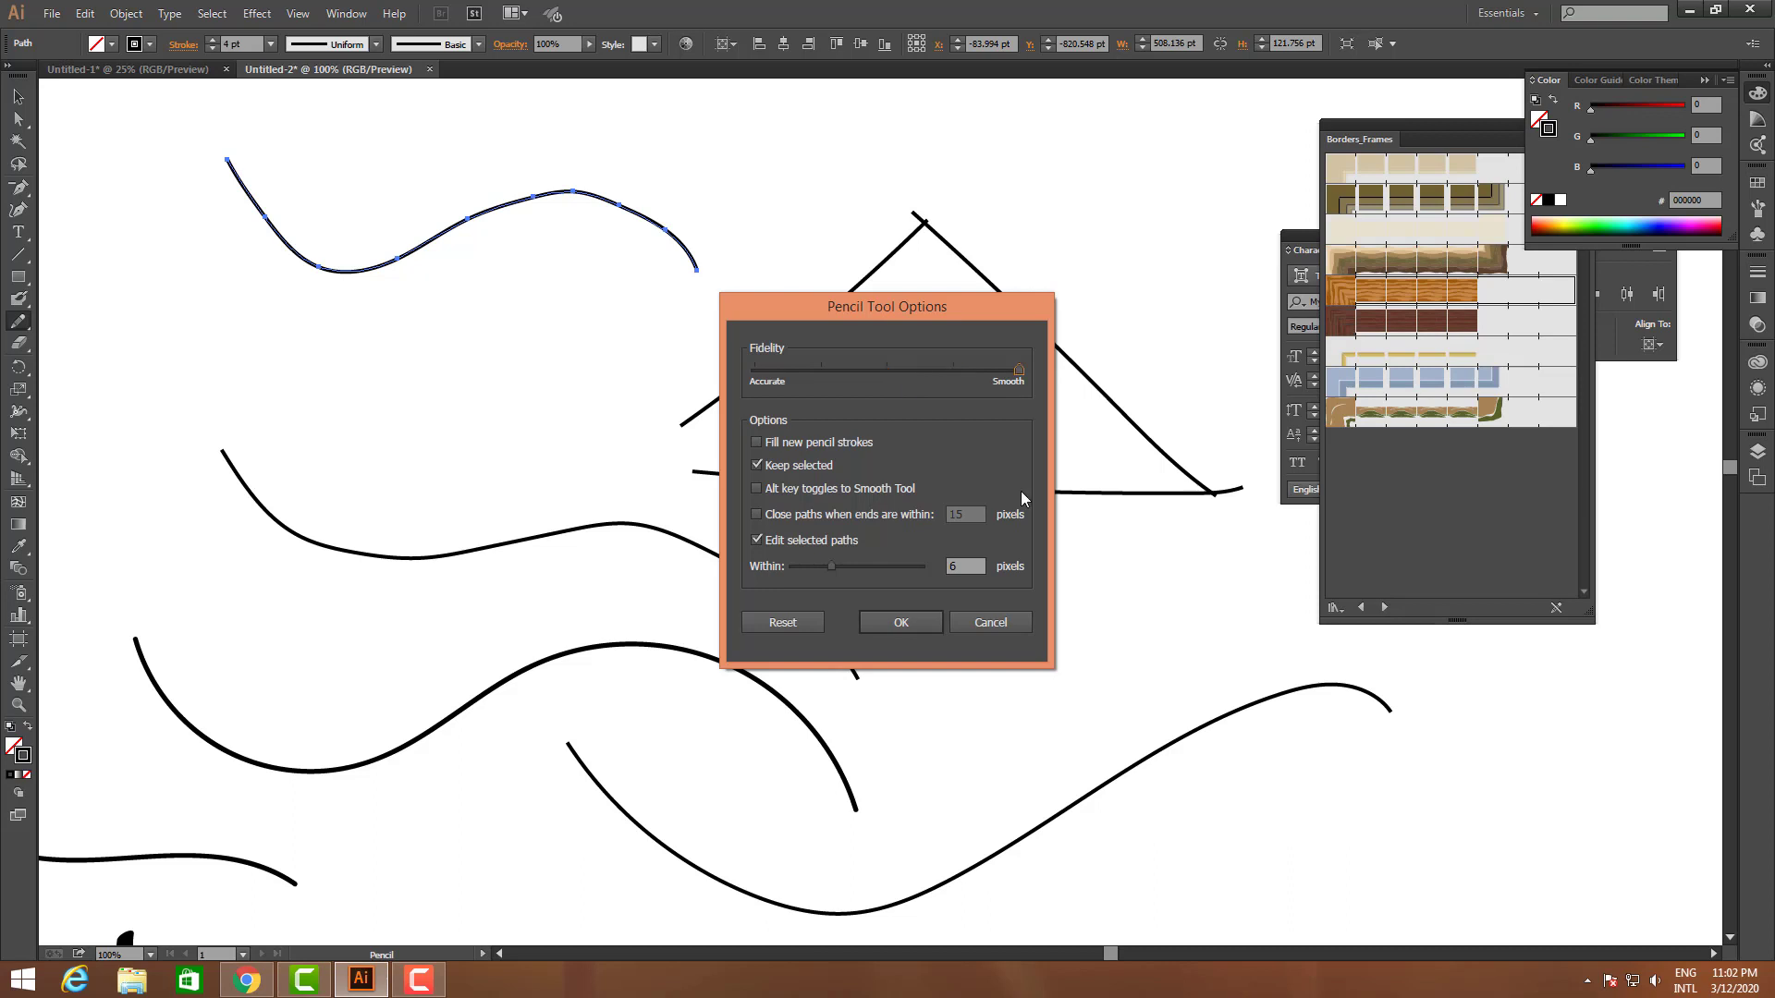
pyautogui.click(891, 634)
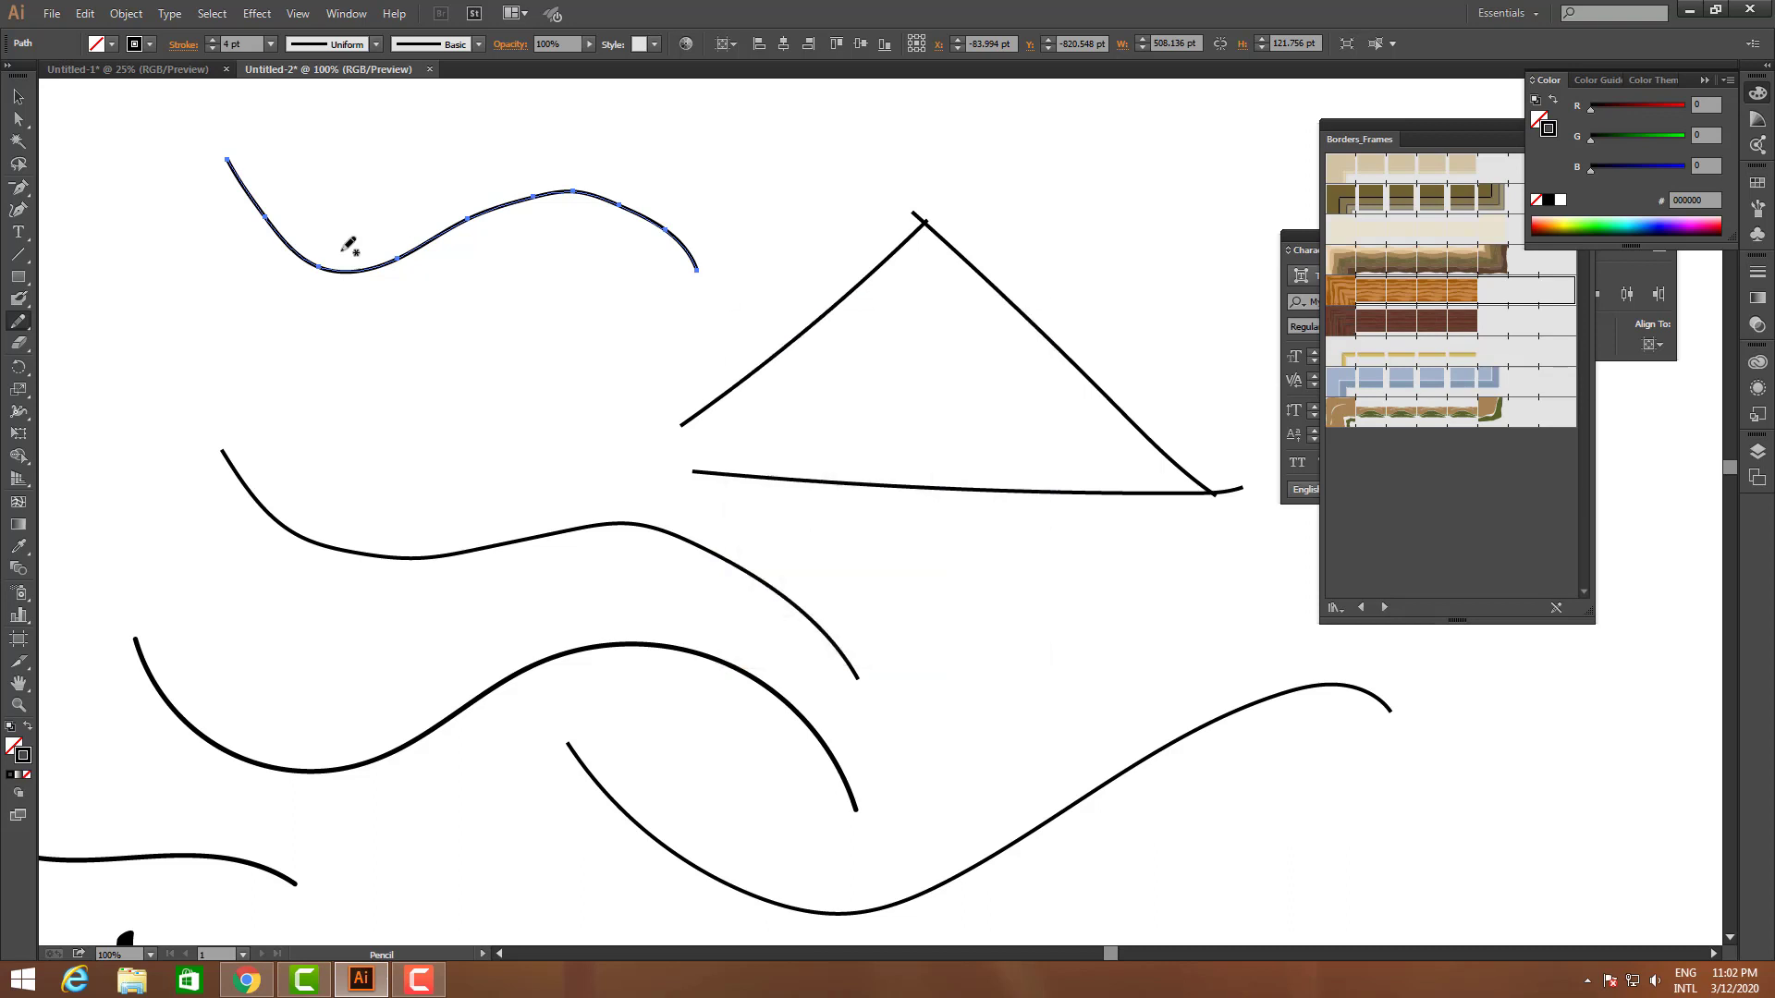
pyautogui.moveTo(165, 231)
pyautogui.mouseDown()
pyautogui.moveTo(374, 368)
pyautogui.moveTo(660, 302)
pyautogui.mouseUp()
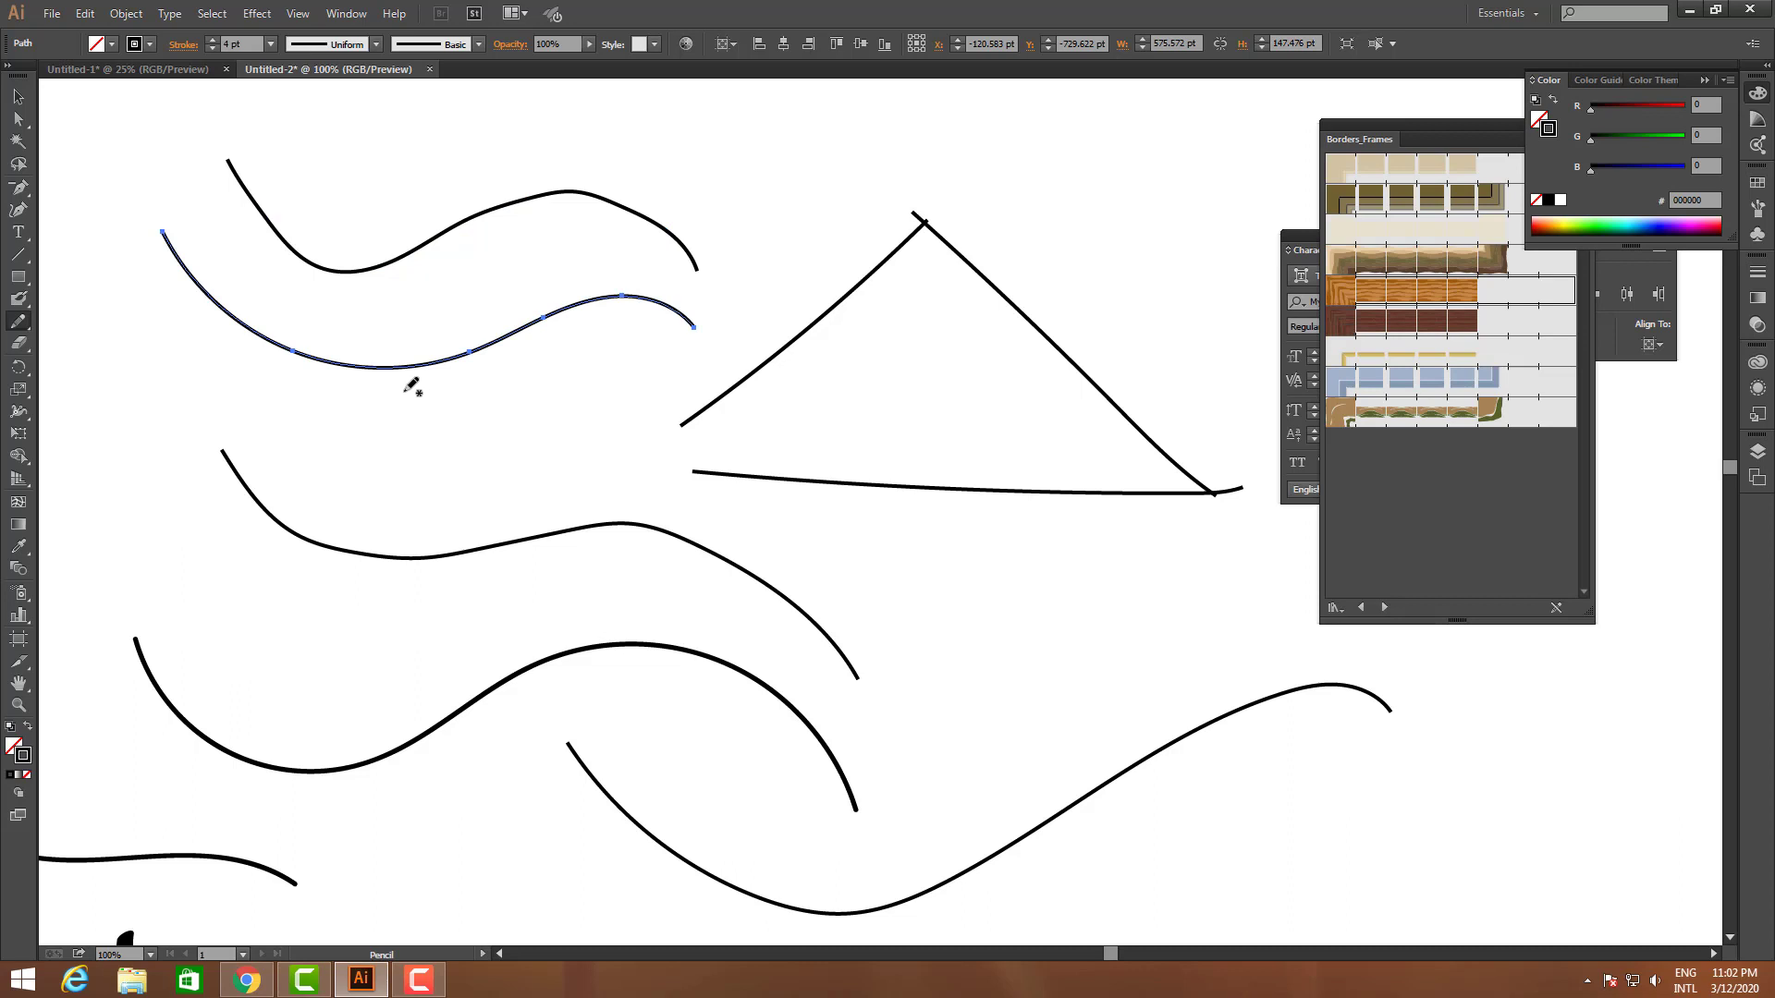
# - Set the selected wavy line's stroke to 8 pt and draw an 8 pt wavy line about 676 pt wide above the others
pyautogui.scroll(2, 487, 400)
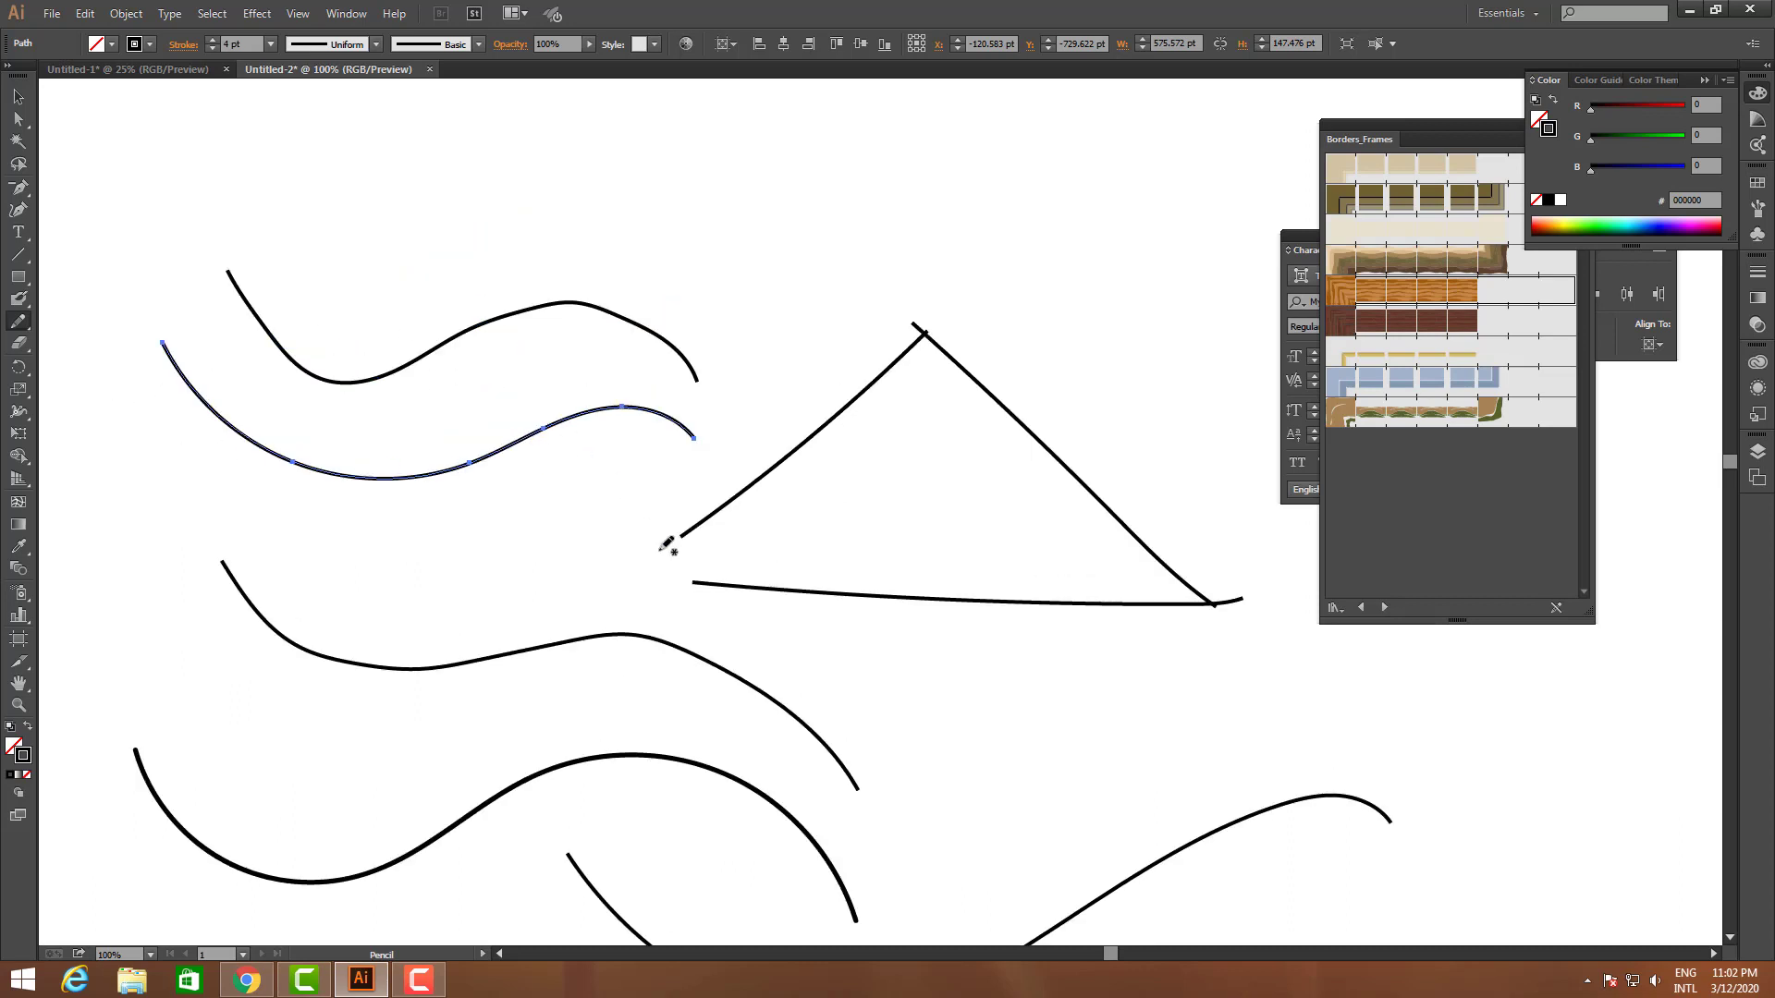
pyautogui.scroll(2, 753, 619)
pyautogui.click(249, 39)
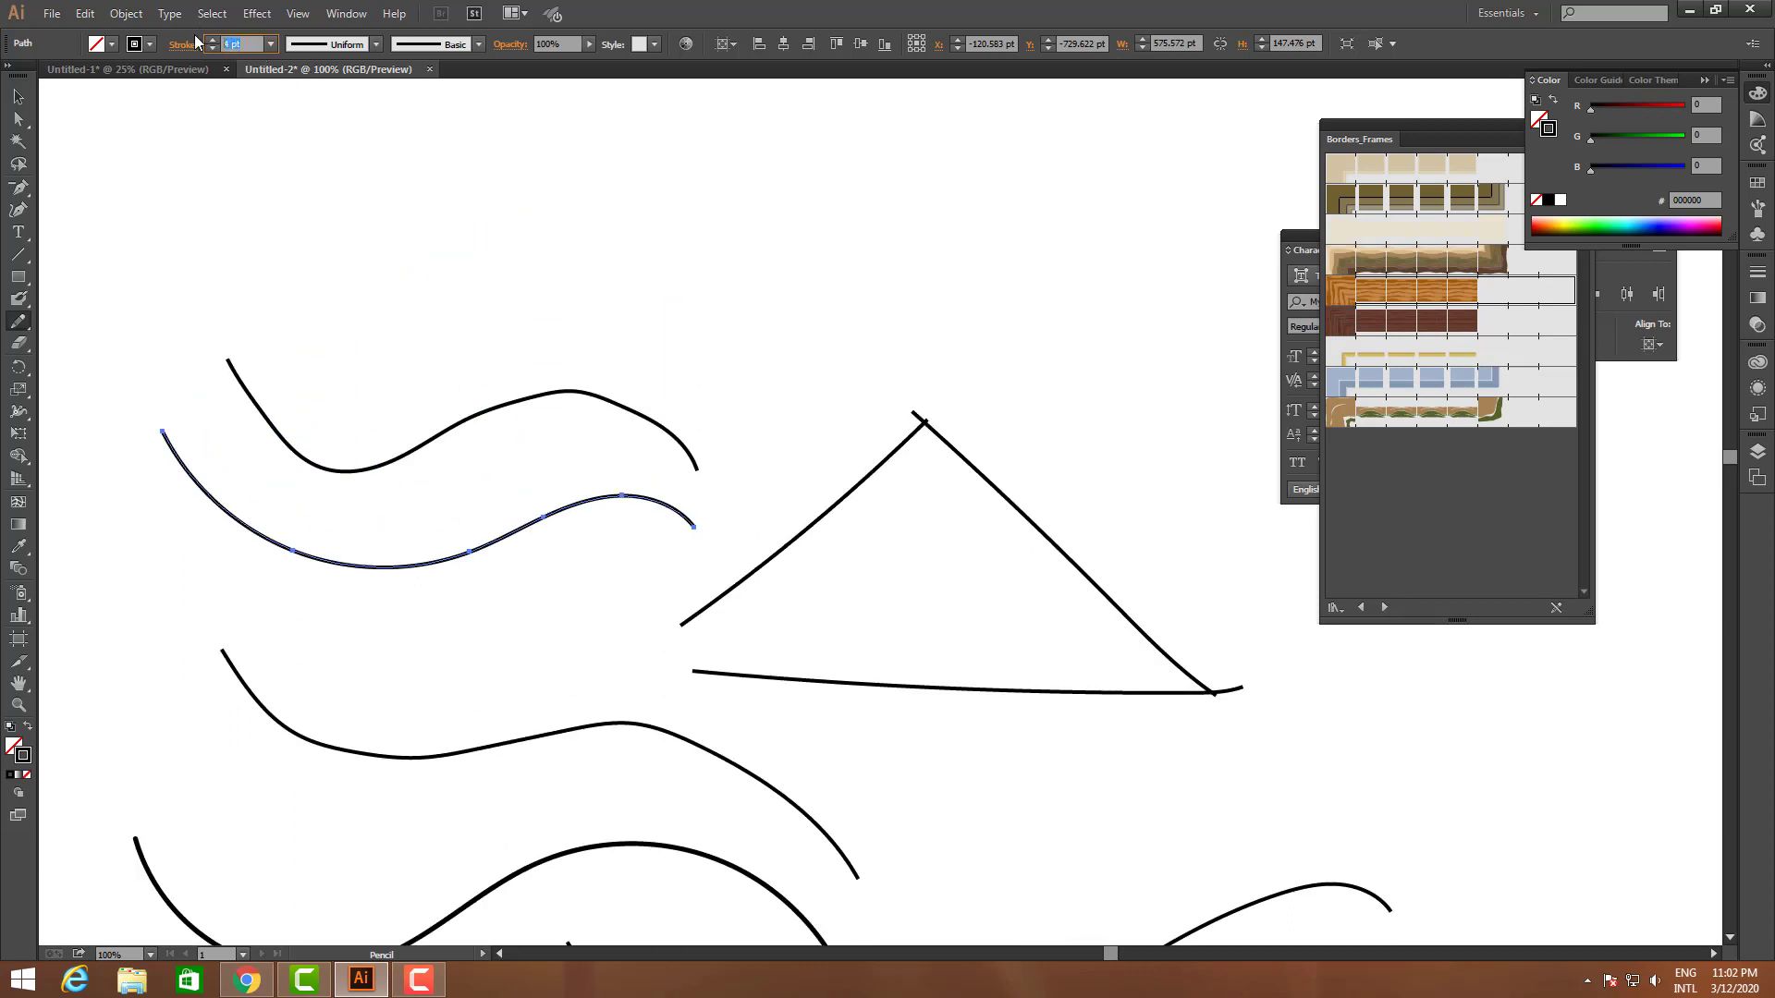
pyautogui.write('8')
pyautogui.press('Return')
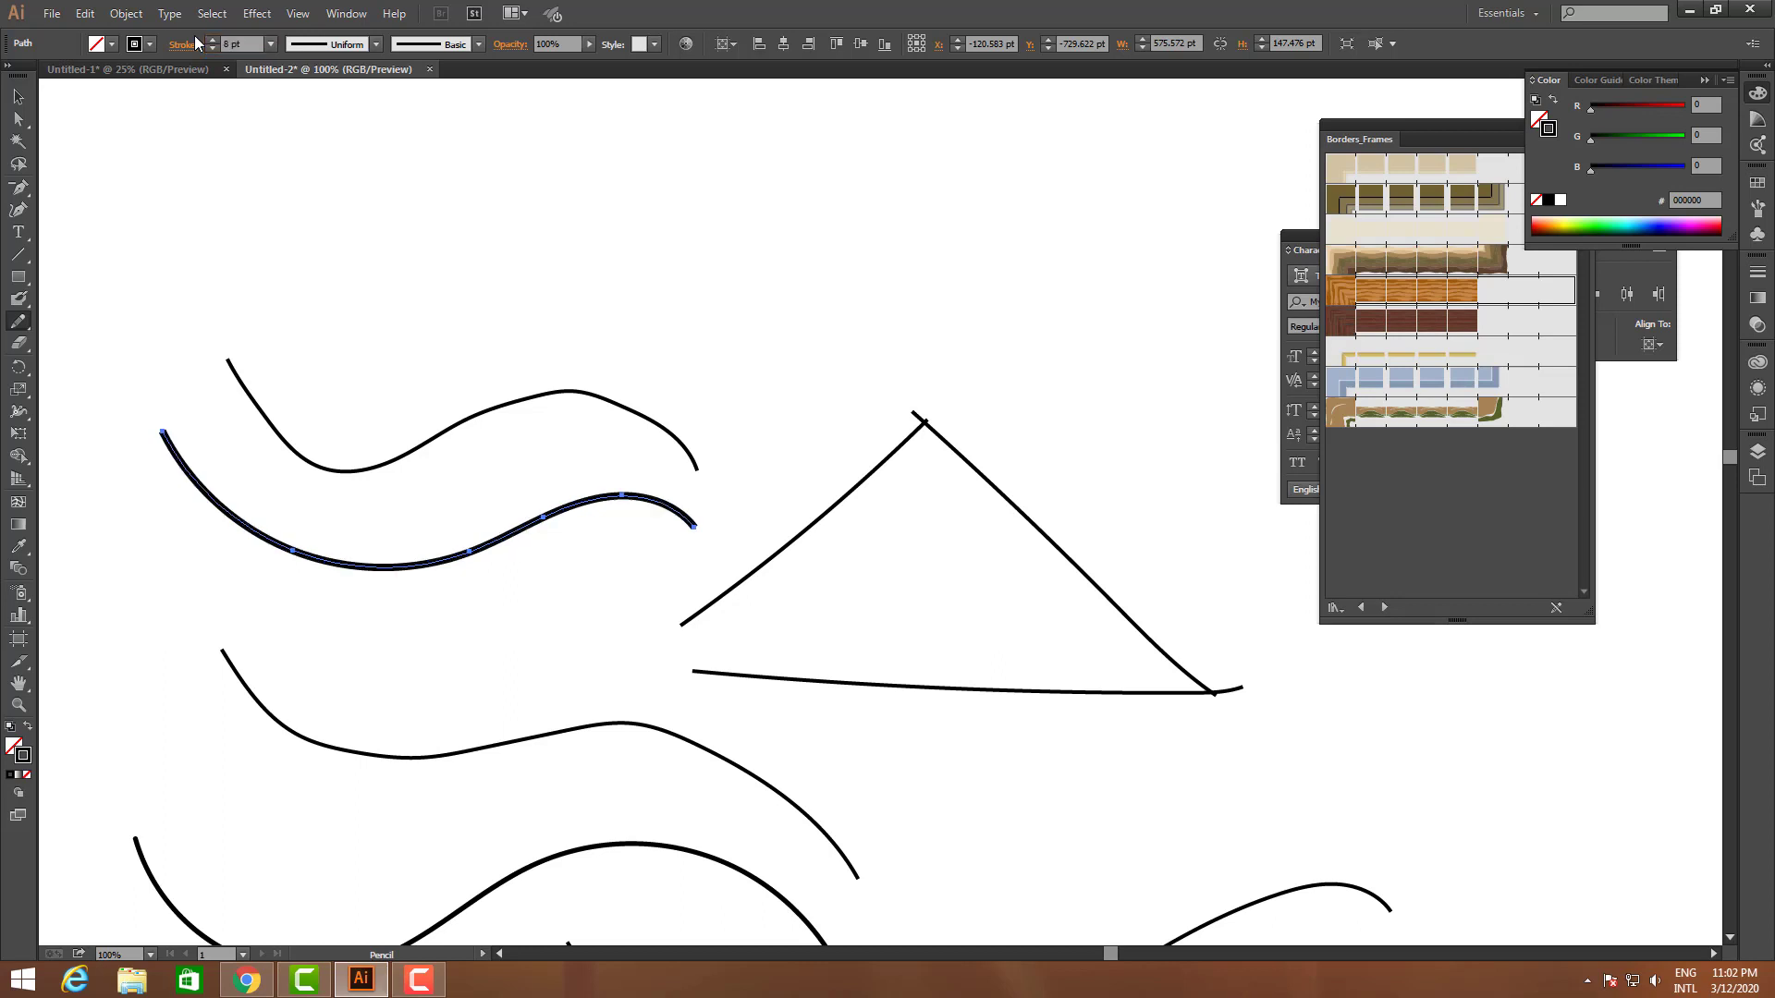
pyautogui.moveTo(354, 167)
pyautogui.mouseDown()
pyautogui.moveTo(594, 269)
pyautogui.moveTo(979, 294)
pyautogui.mouseUp()
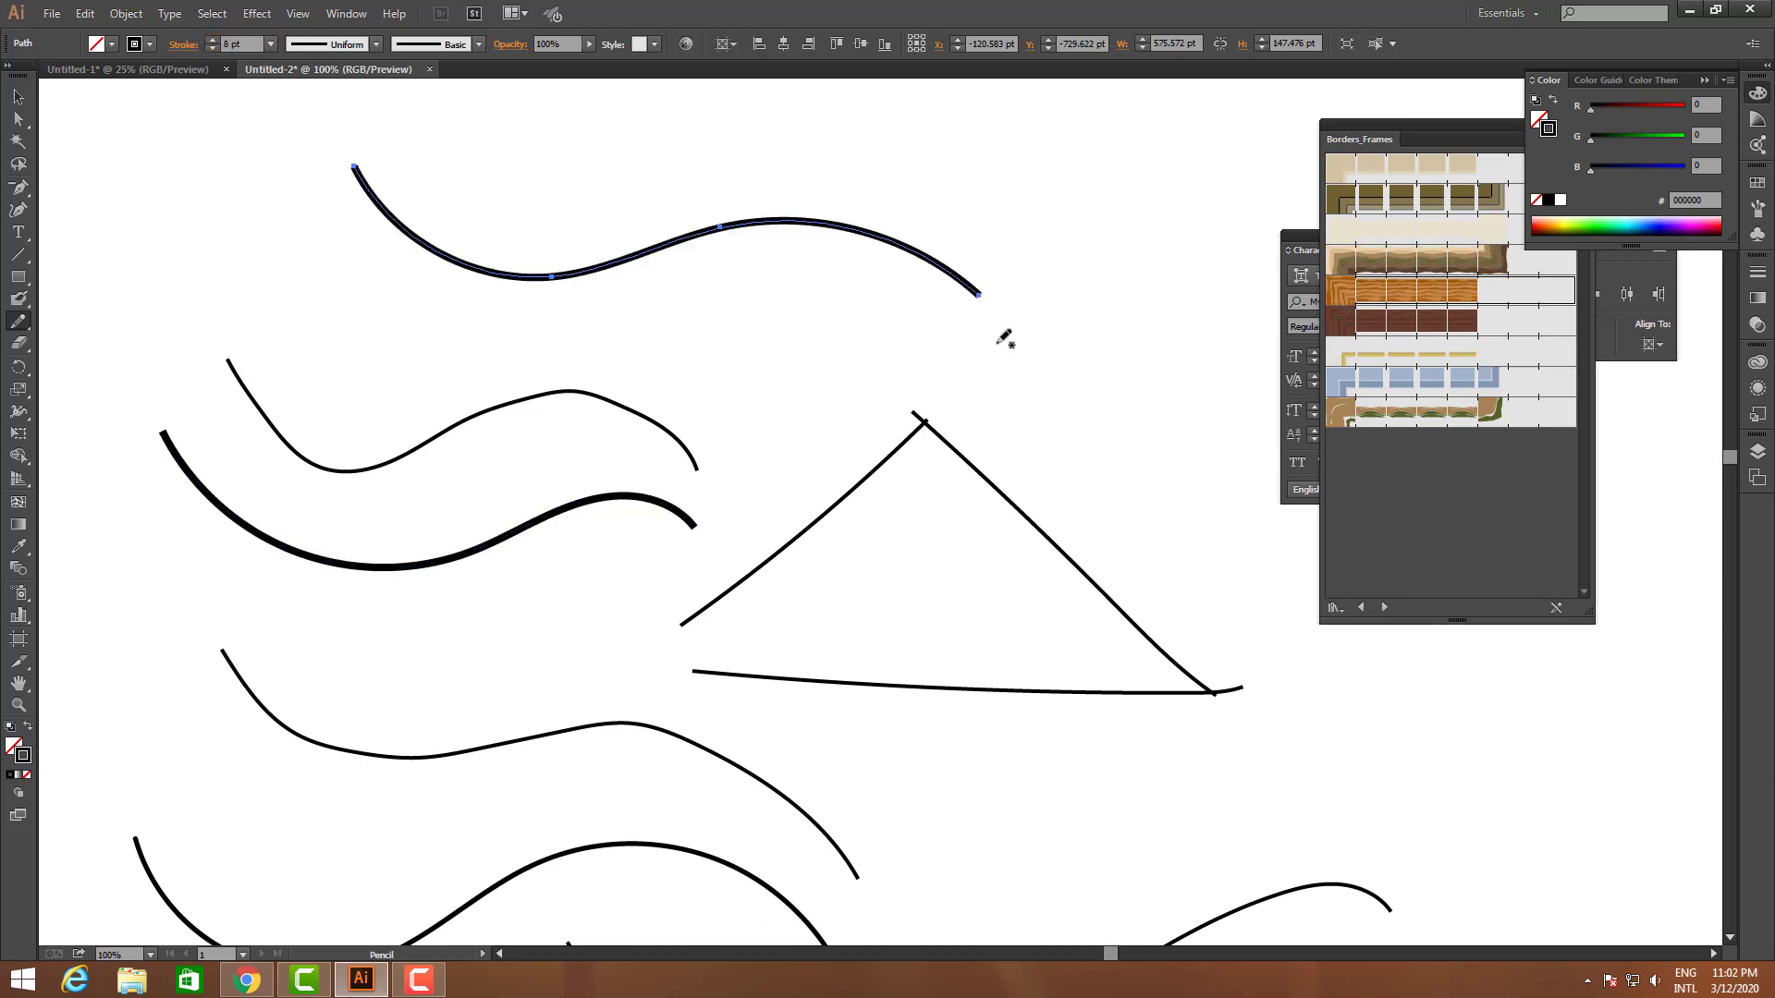
# - Give the thin wavy line below the topmost one a 10 pt stroke, stretch it to about 576 pt wide and shift it slightly up and right
pyautogui.click(21, 324)
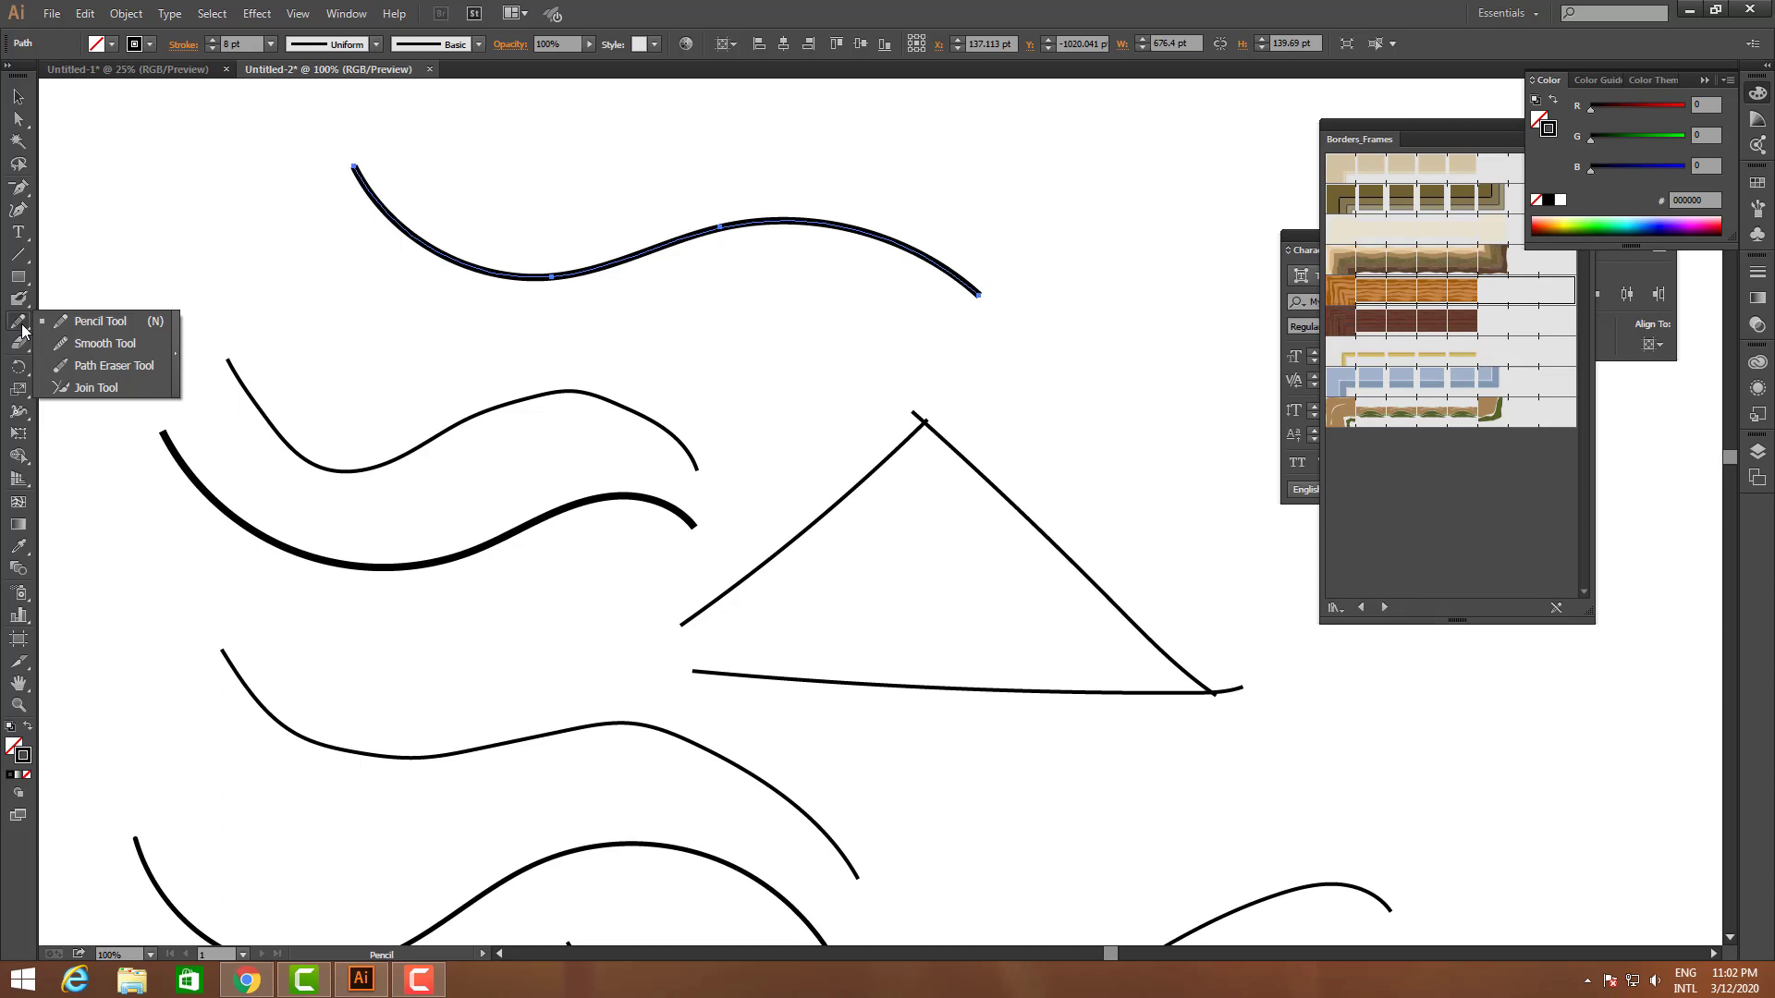
pyautogui.click(106, 355)
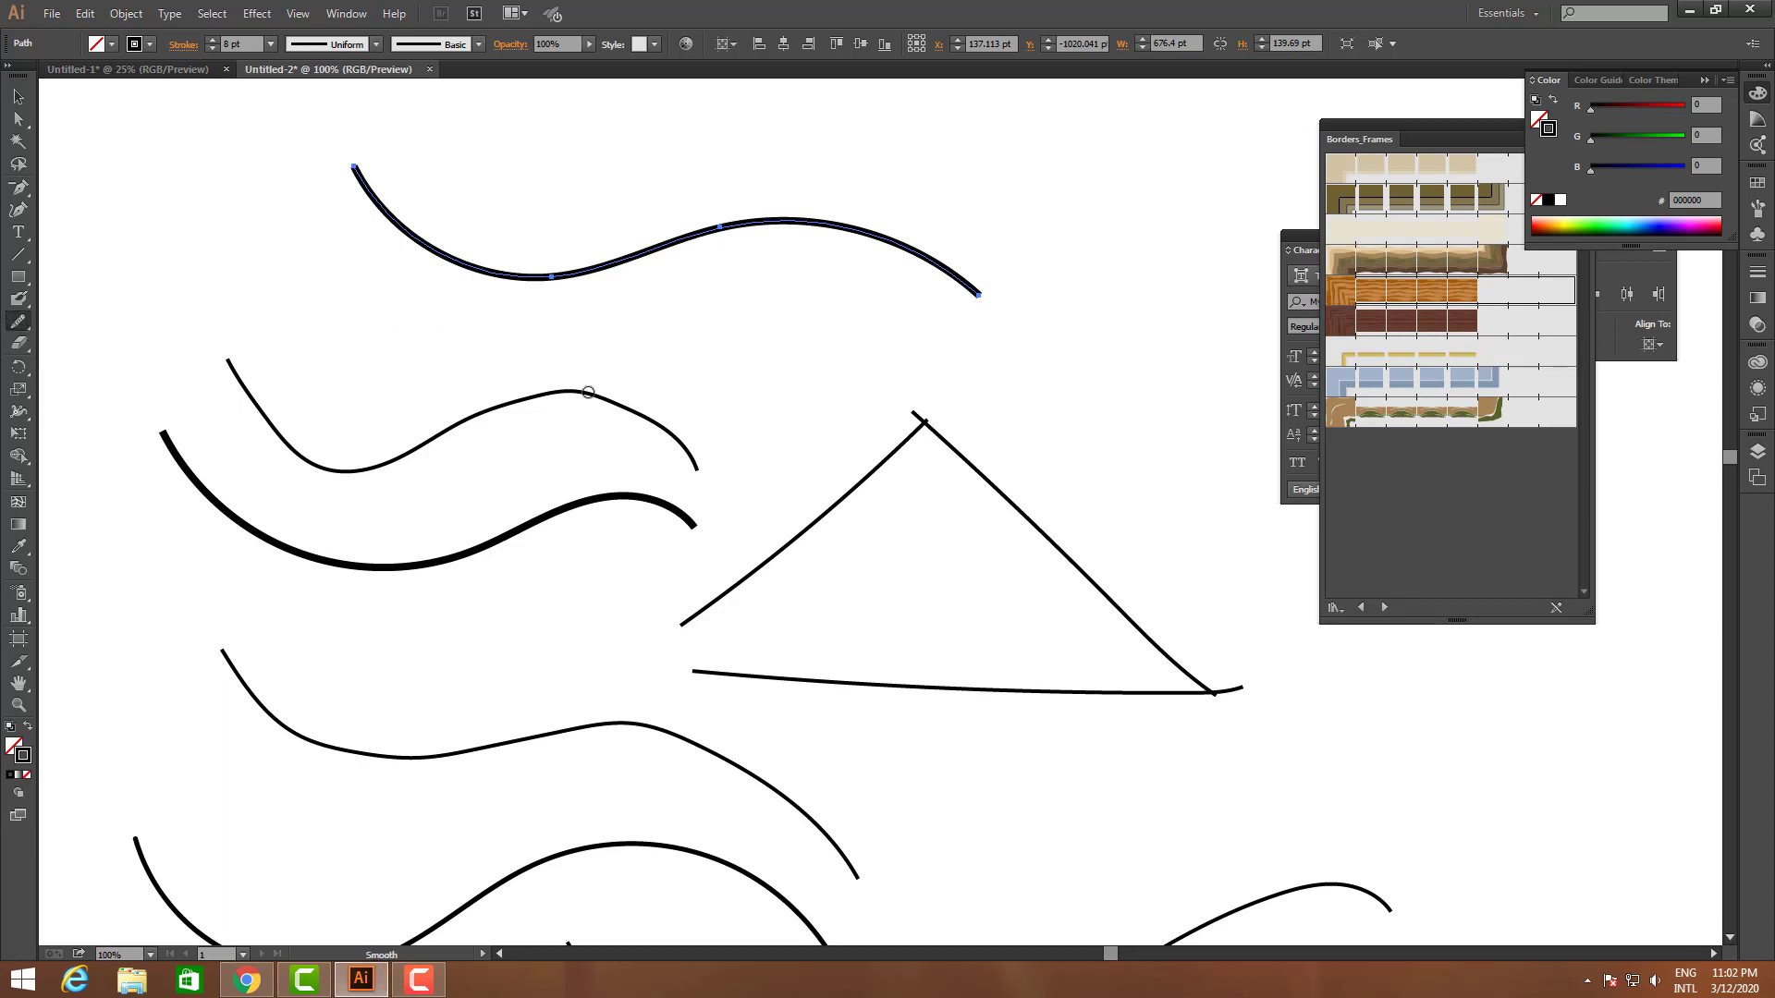
pyautogui.click(19, 97)
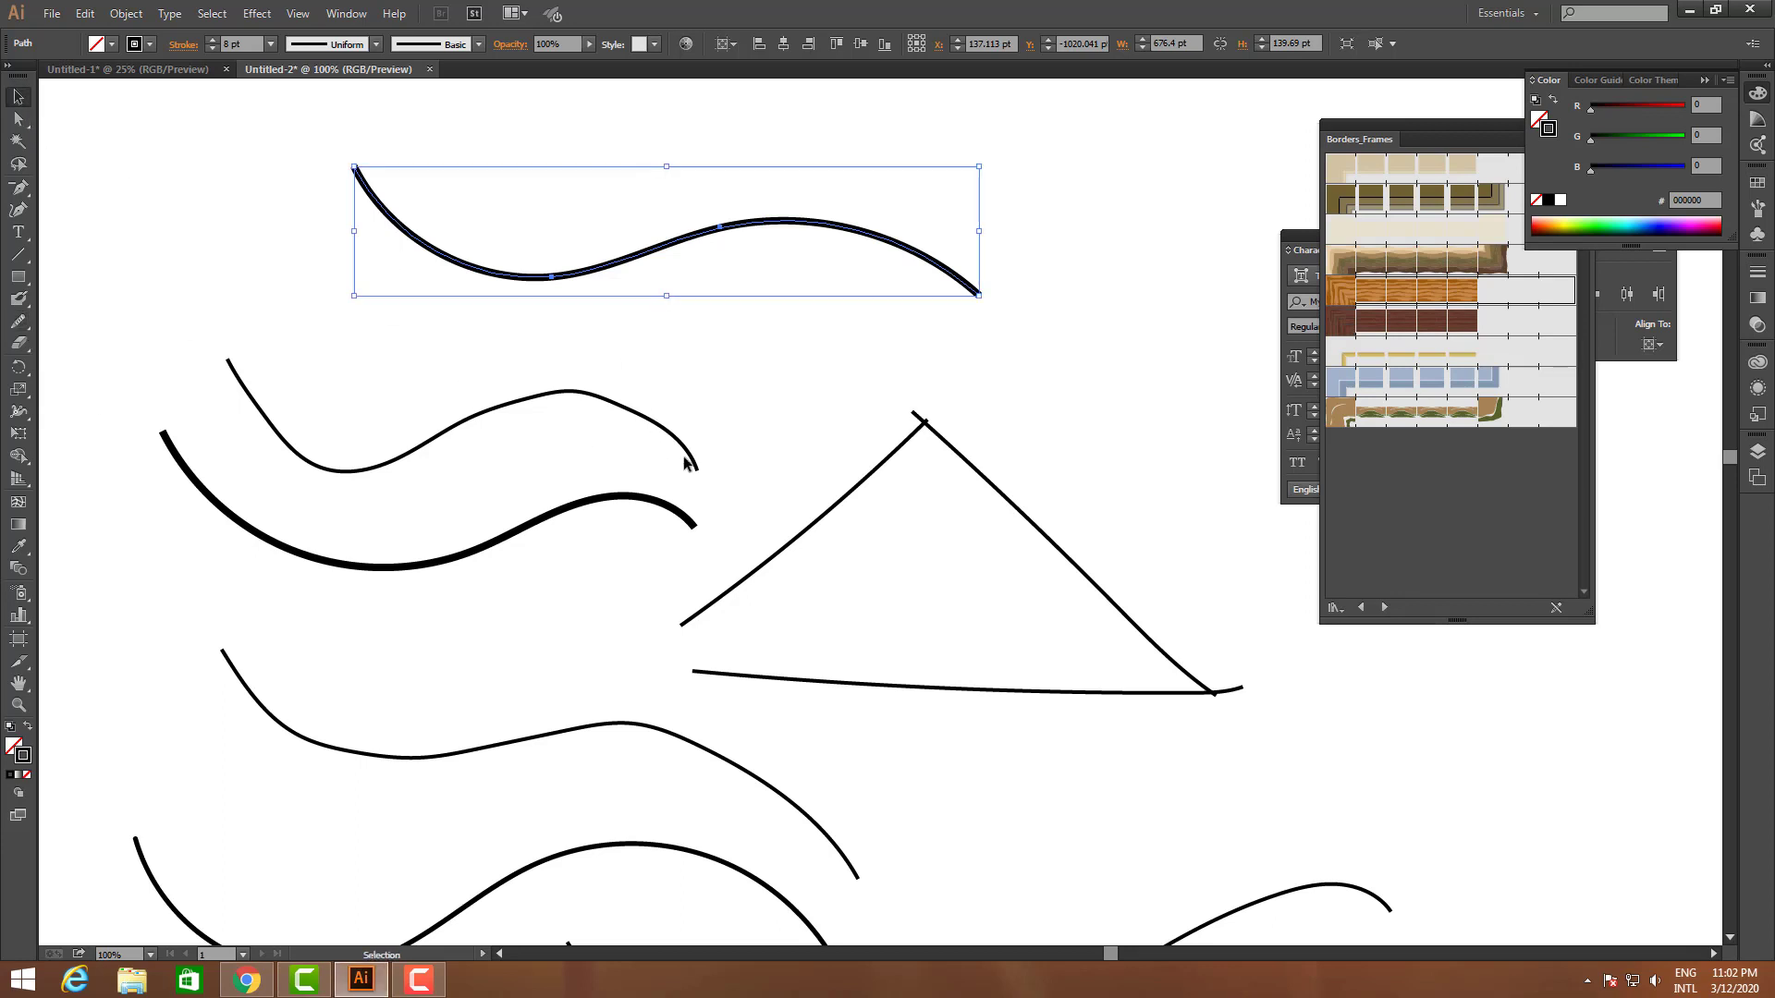
pyautogui.click(527, 401)
pyautogui.moveTo(247, 43); pyautogui.dragTo(211, 45)
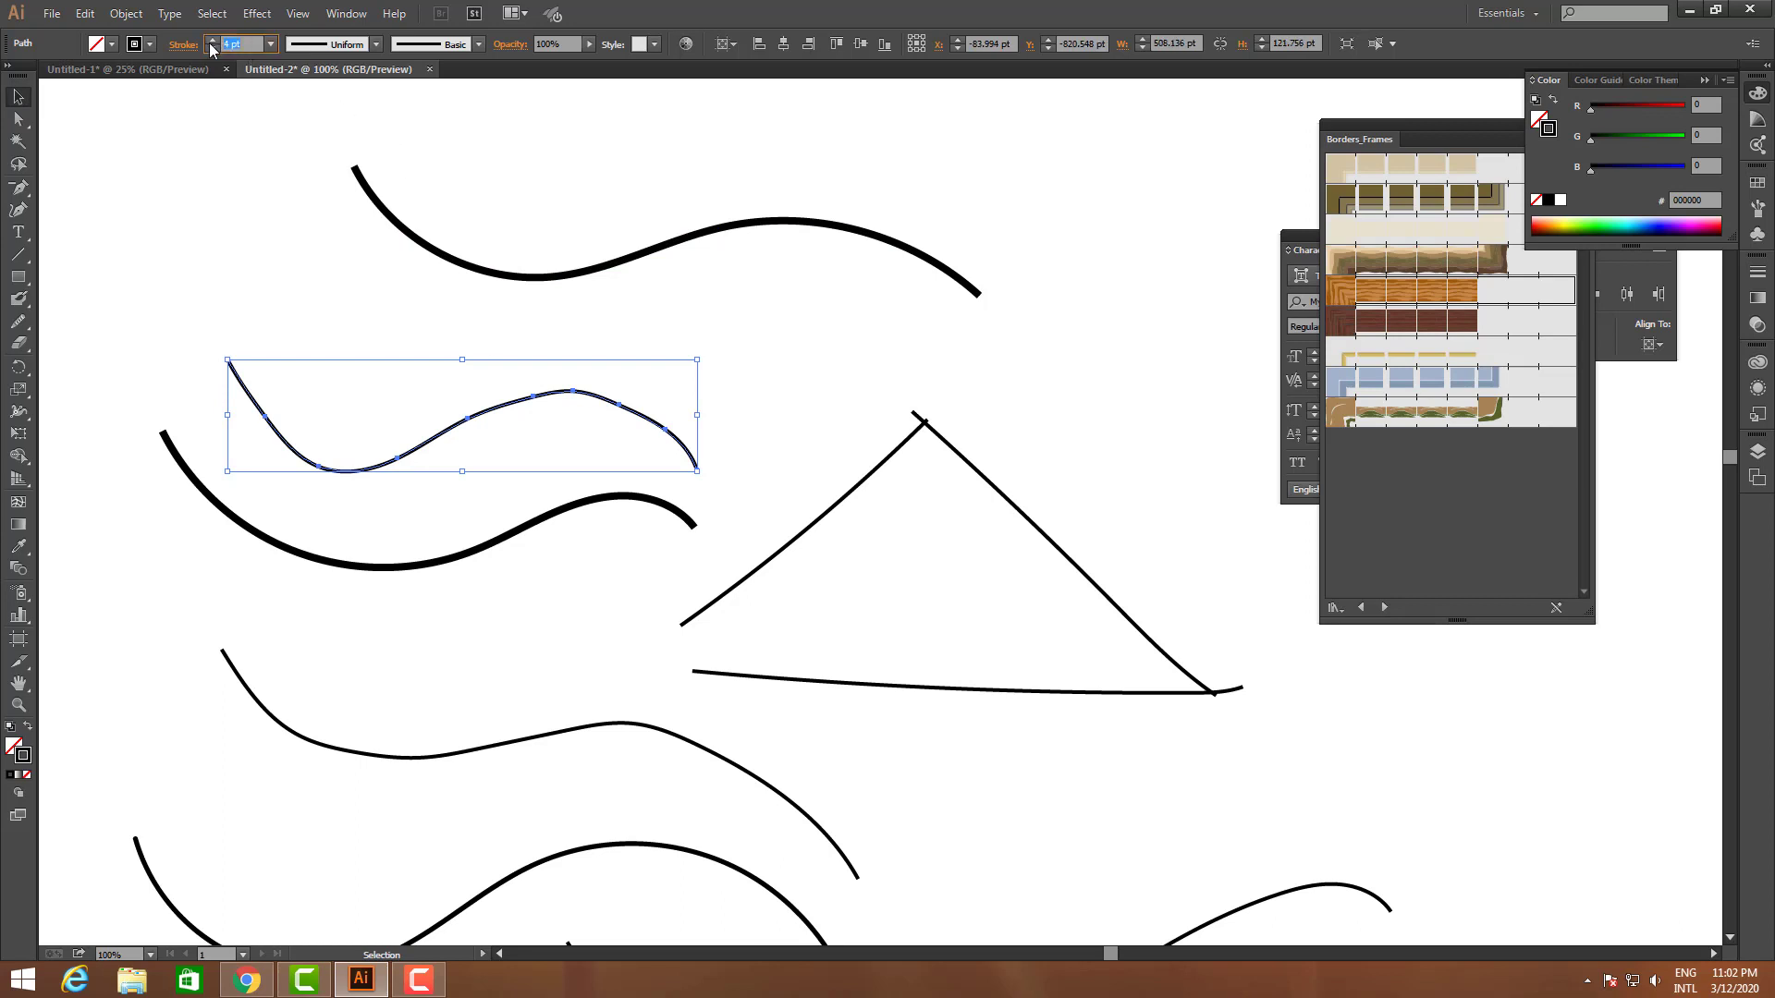
pyautogui.write('10')
pyautogui.press('Return')
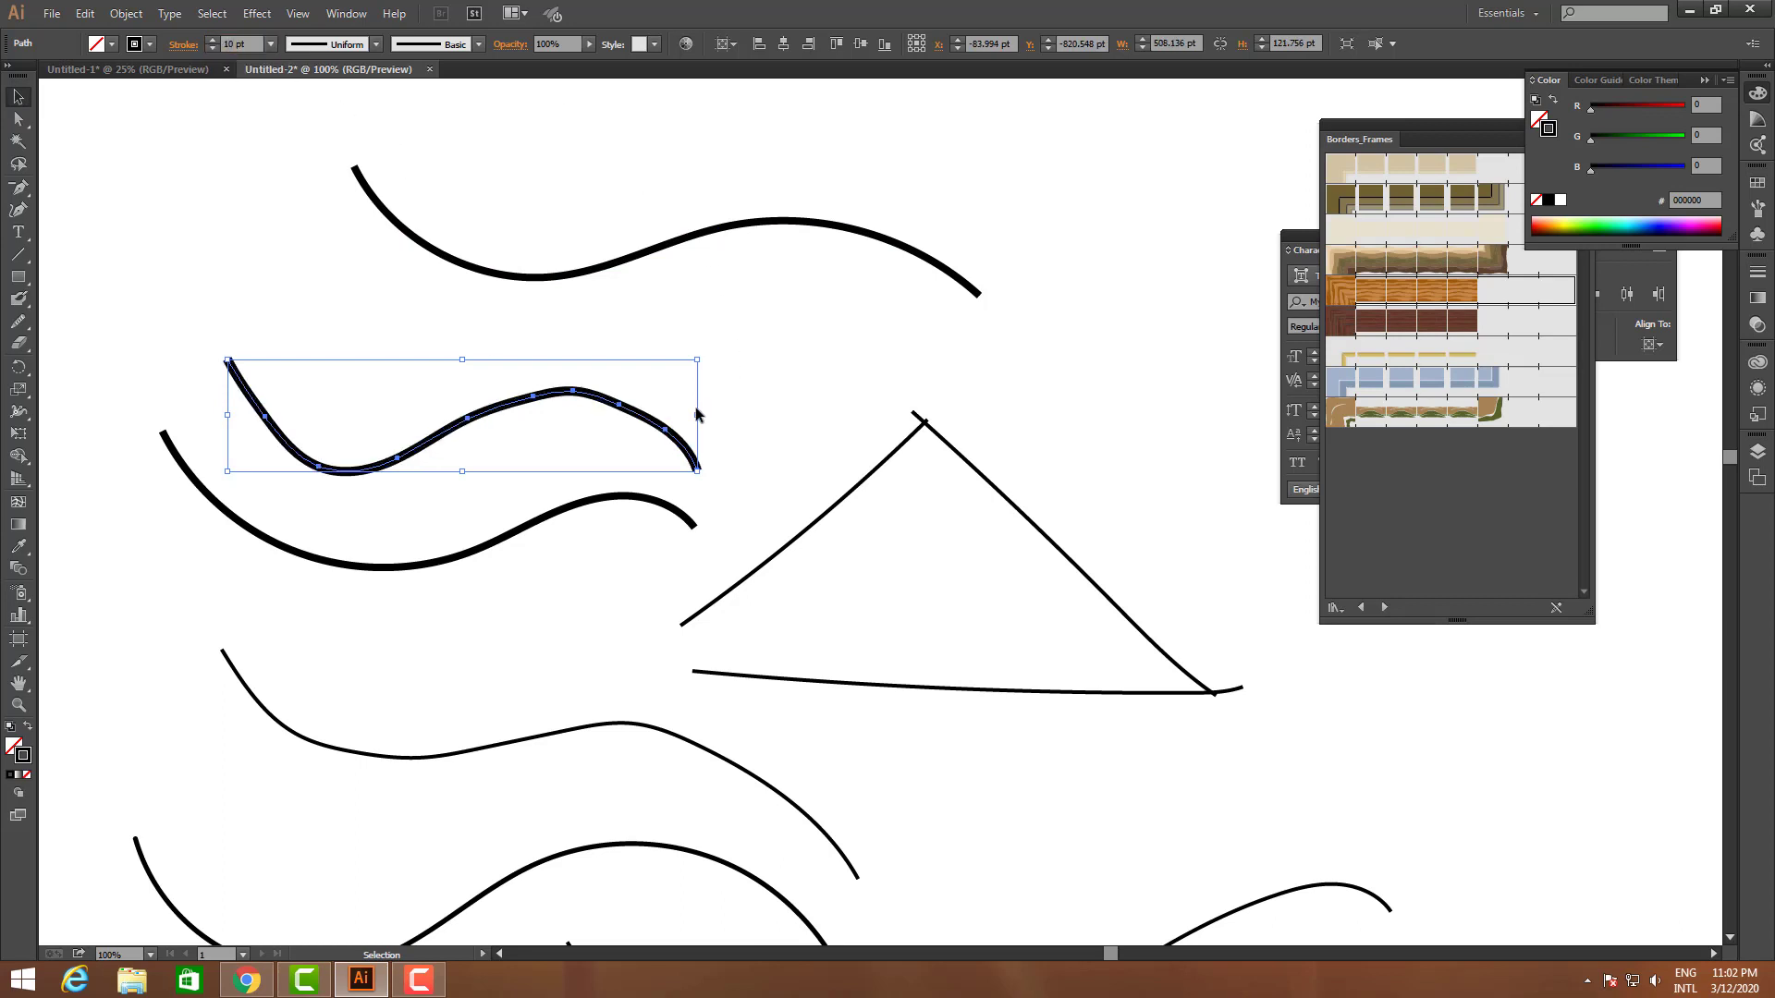
pyautogui.moveTo(697, 415); pyautogui.dragTo(767, 399)
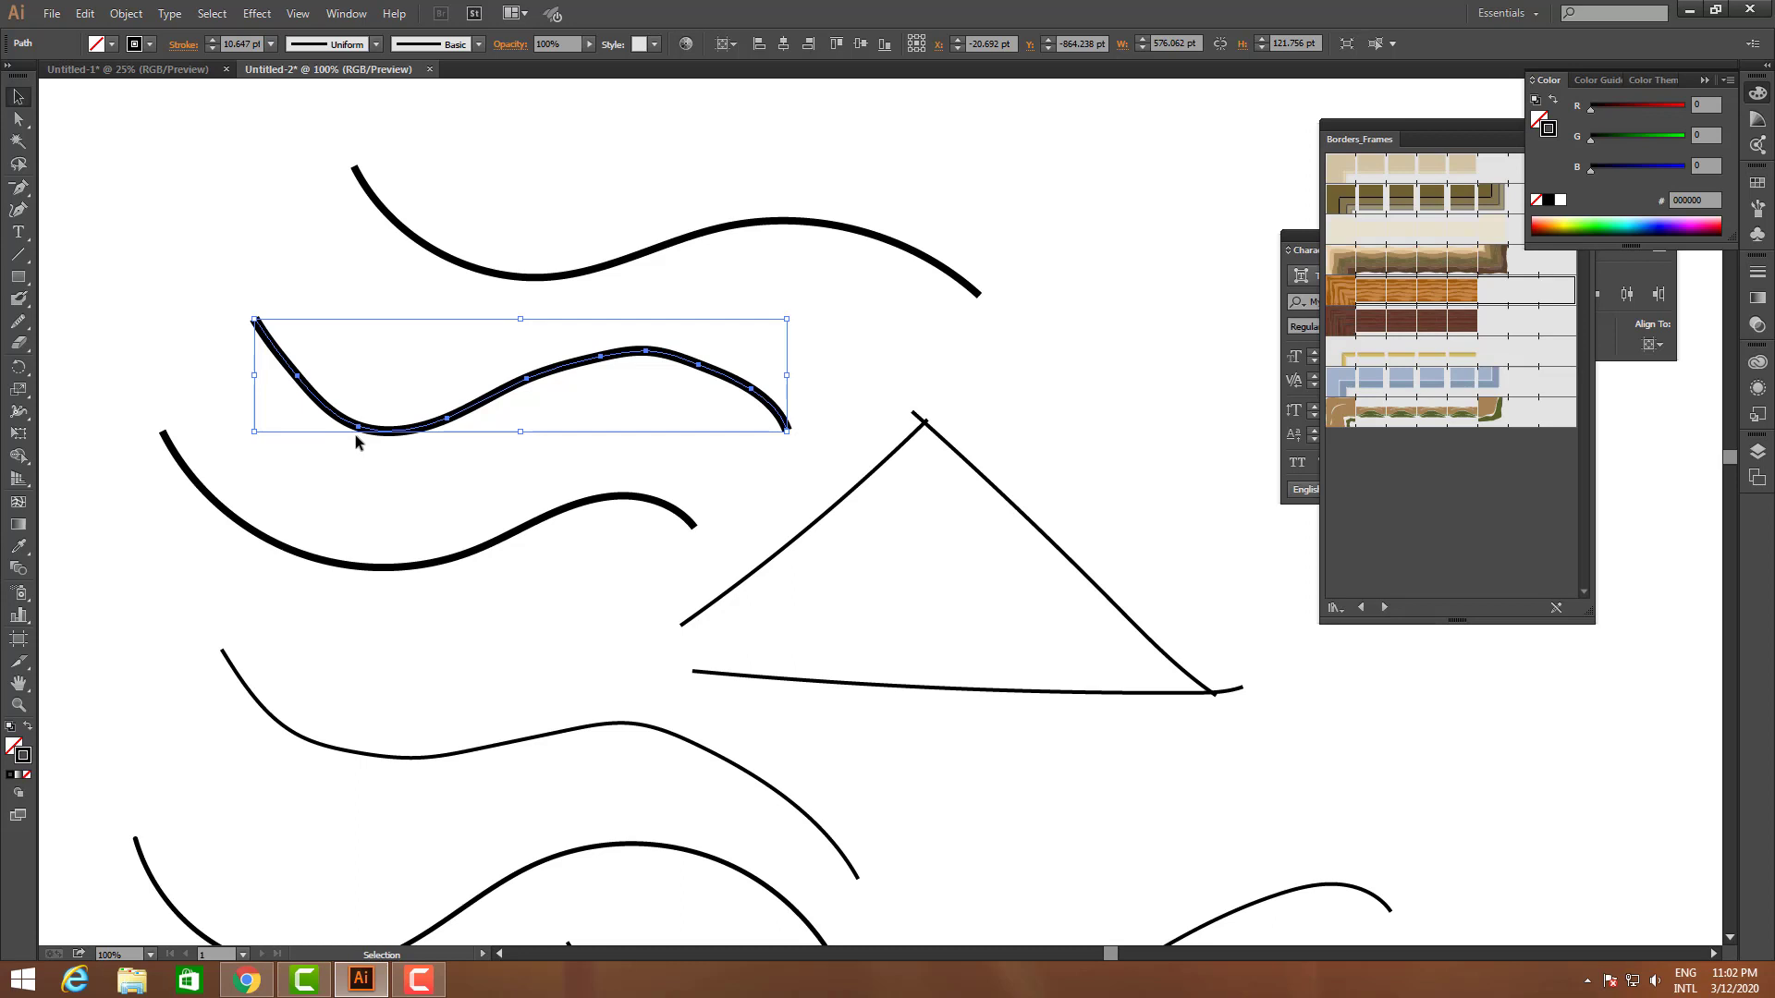
# - Smooth the selected thick wavy line by repeatedly tracing back and forth along its curves with the Smooth tool
pyautogui.click(14, 322)
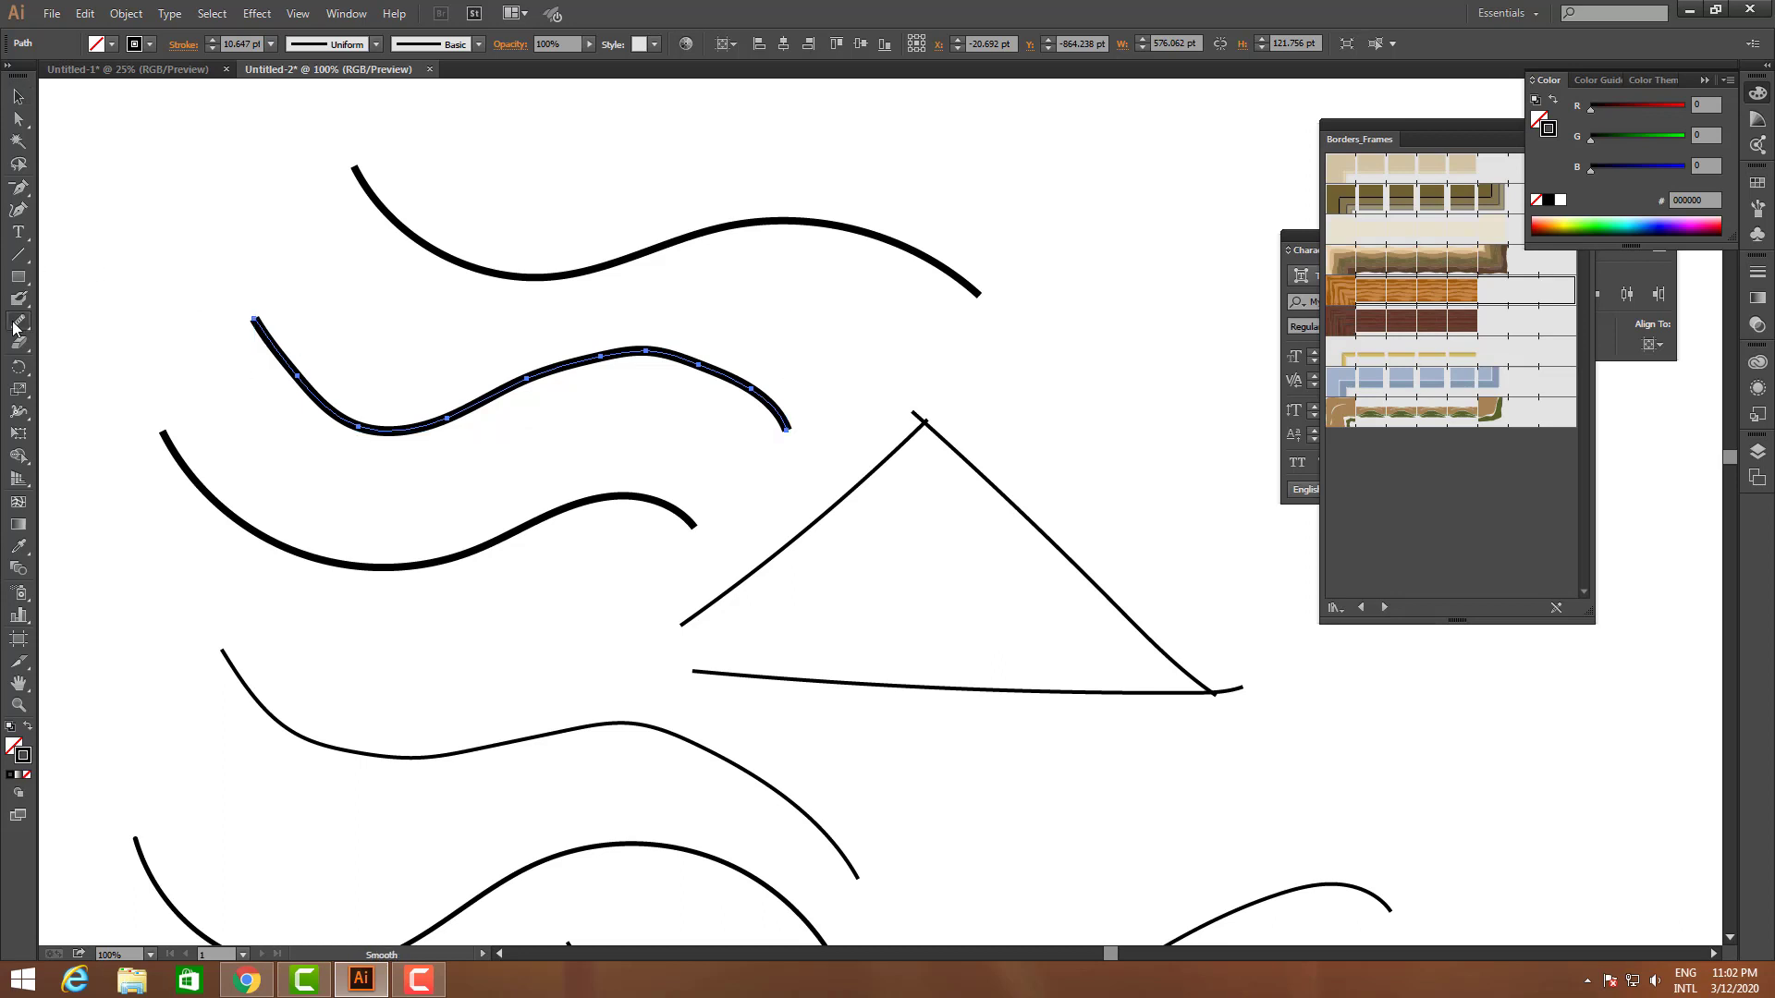
pyautogui.click(120, 346)
pyautogui.moveTo(672, 360)
pyautogui.mouseDown()
pyautogui.moveTo(440, 410)
pyautogui.moveTo(649, 366)
pyautogui.moveTo(574, 349)
pyautogui.moveTo(781, 427)
pyautogui.moveTo(473, 404)
pyautogui.moveTo(223, 328)
pyautogui.mouseUp()
pyautogui.moveTo(259, 333); pyautogui.dragTo(504, 380)
pyautogui.moveTo(518, 388); pyautogui.dragTo(305, 447)
pyautogui.moveTo(407, 435)
pyautogui.mouseDown()
pyautogui.moveTo(559, 351)
pyautogui.moveTo(388, 442)
pyautogui.mouseUp()
pyautogui.moveTo(398, 433); pyautogui.dragTo(571, 348)
pyautogui.moveTo(563, 356)
pyautogui.mouseDown()
pyautogui.moveTo(517, 385)
pyautogui.moveTo(319, 443)
pyautogui.moveTo(576, 354)
pyautogui.mouseUp()
pyautogui.moveTo(573, 356)
pyautogui.mouseDown()
pyautogui.moveTo(448, 419)
pyautogui.moveTo(330, 441)
pyautogui.mouseUp()
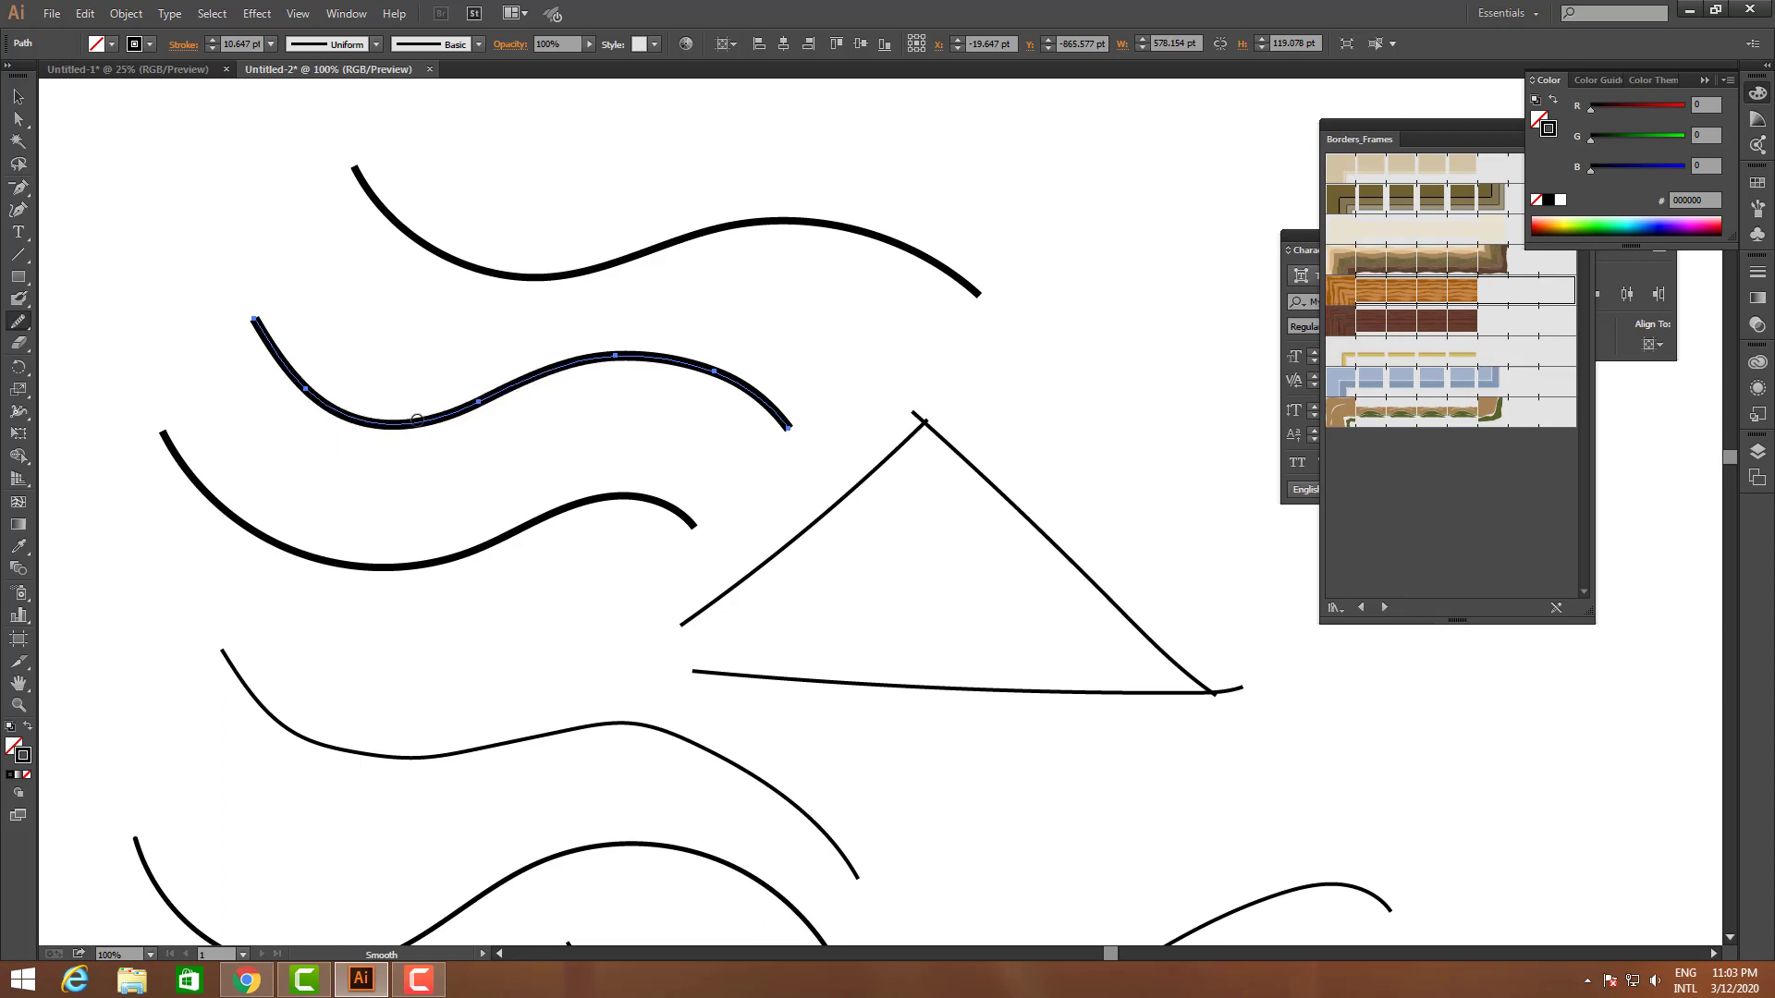
# - Erase a short stretch near the left end of the smoothed wavy line with the Path Eraser tool
pyautogui.click(18, 323)
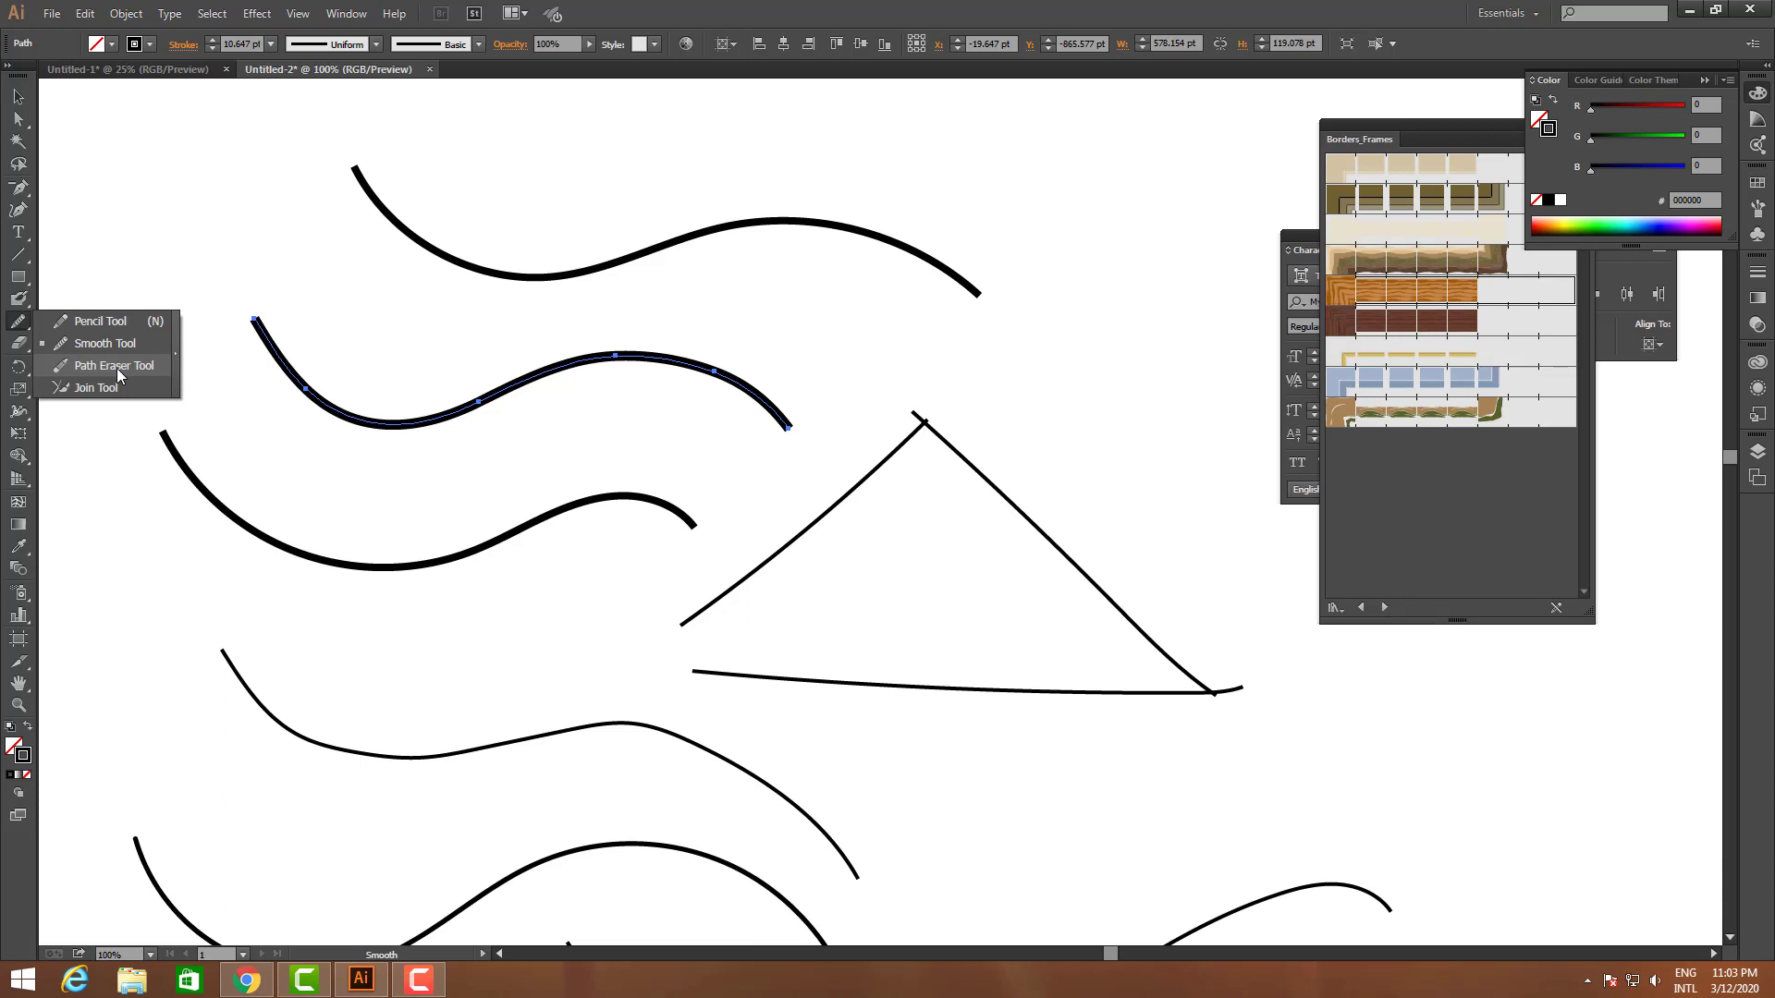
pyautogui.click(117, 368)
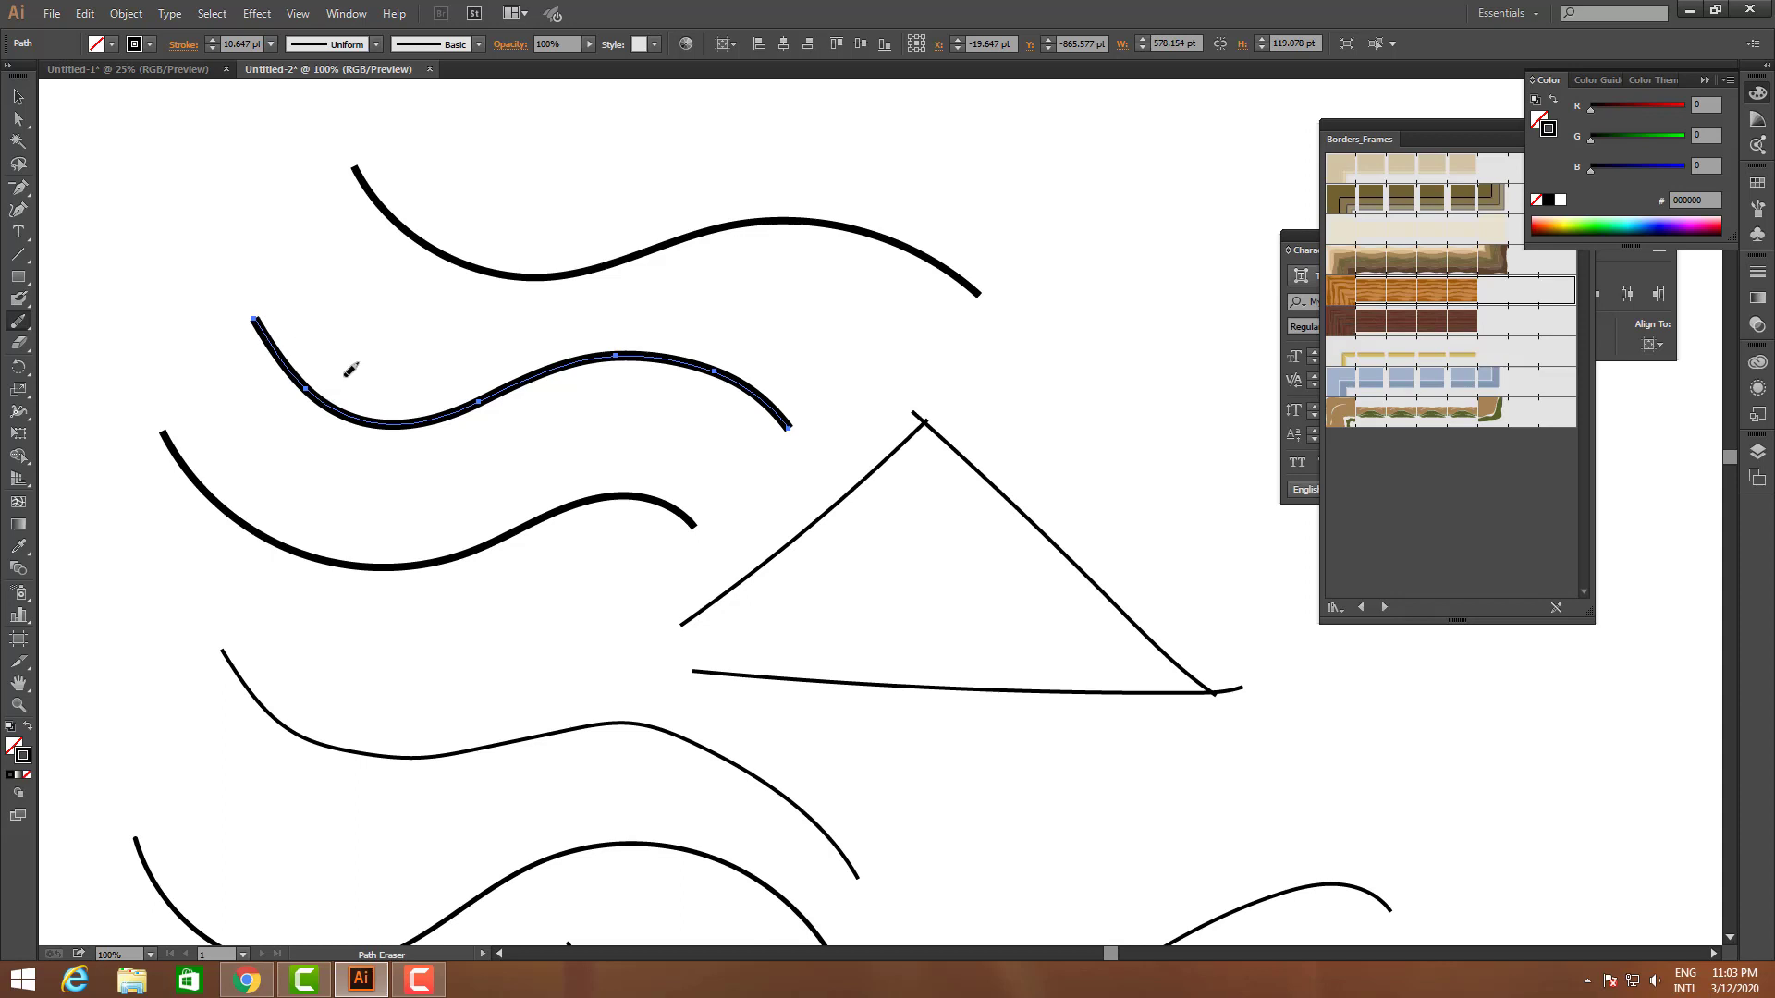
pyautogui.click(19, 320)
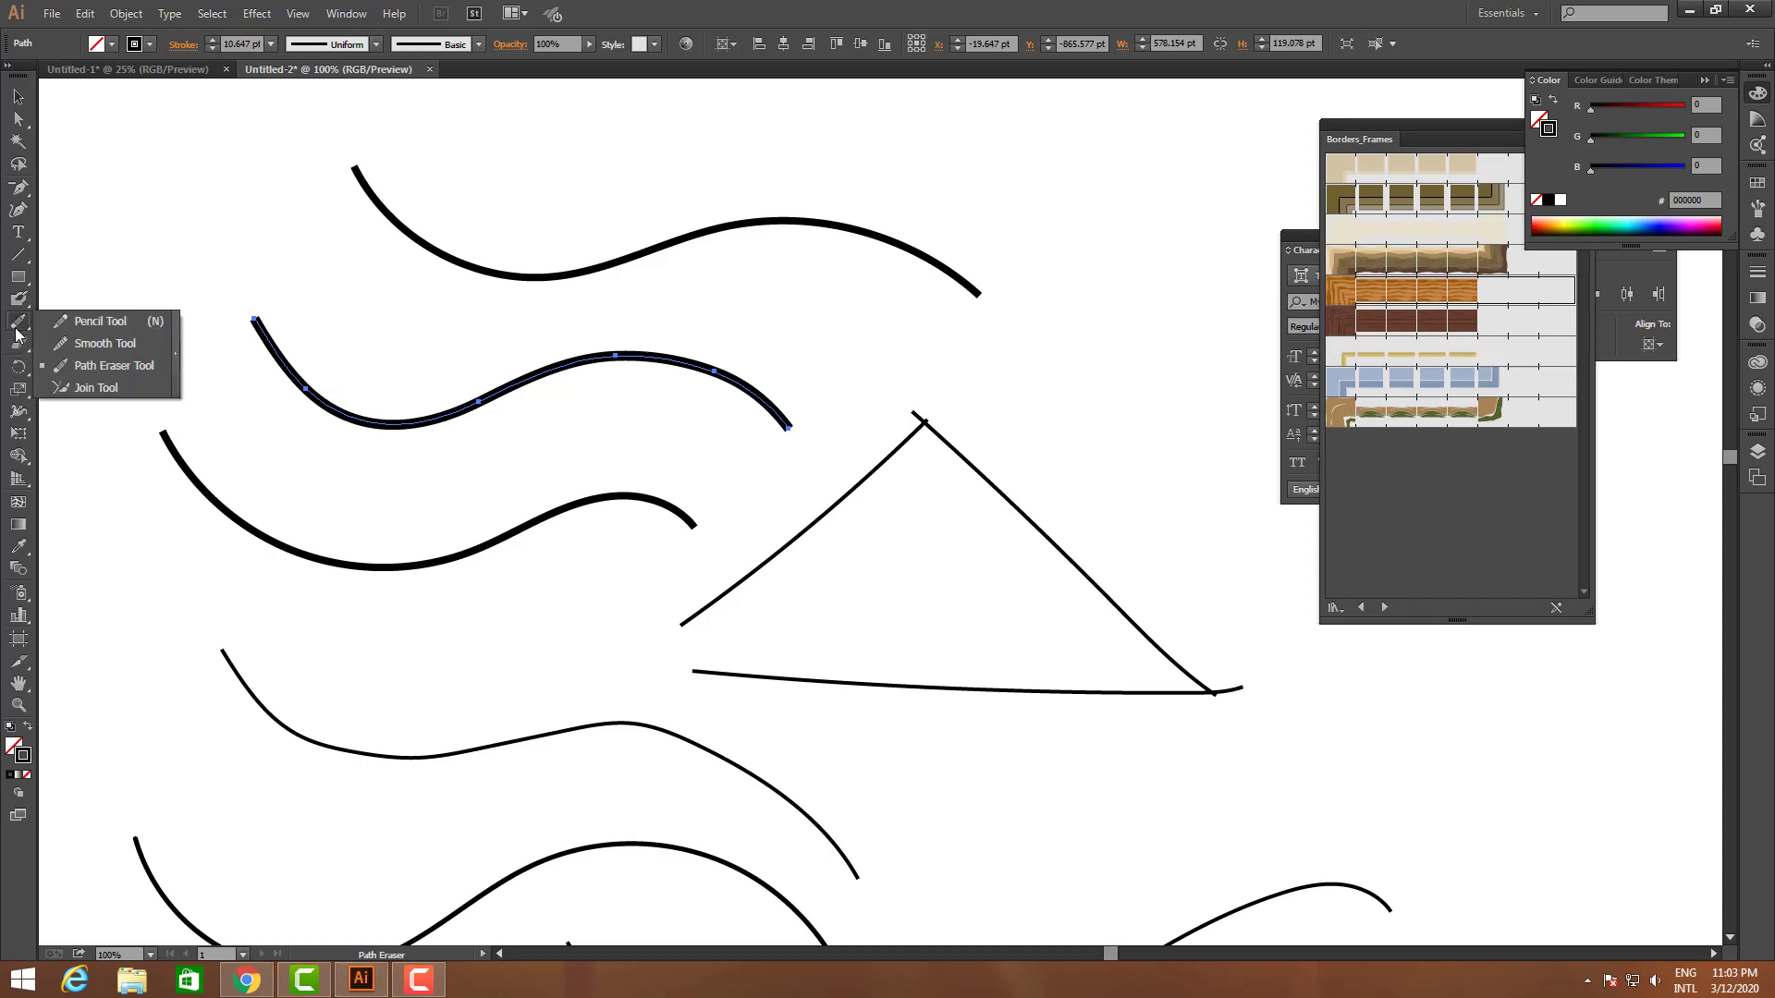
pyautogui.click(105, 369)
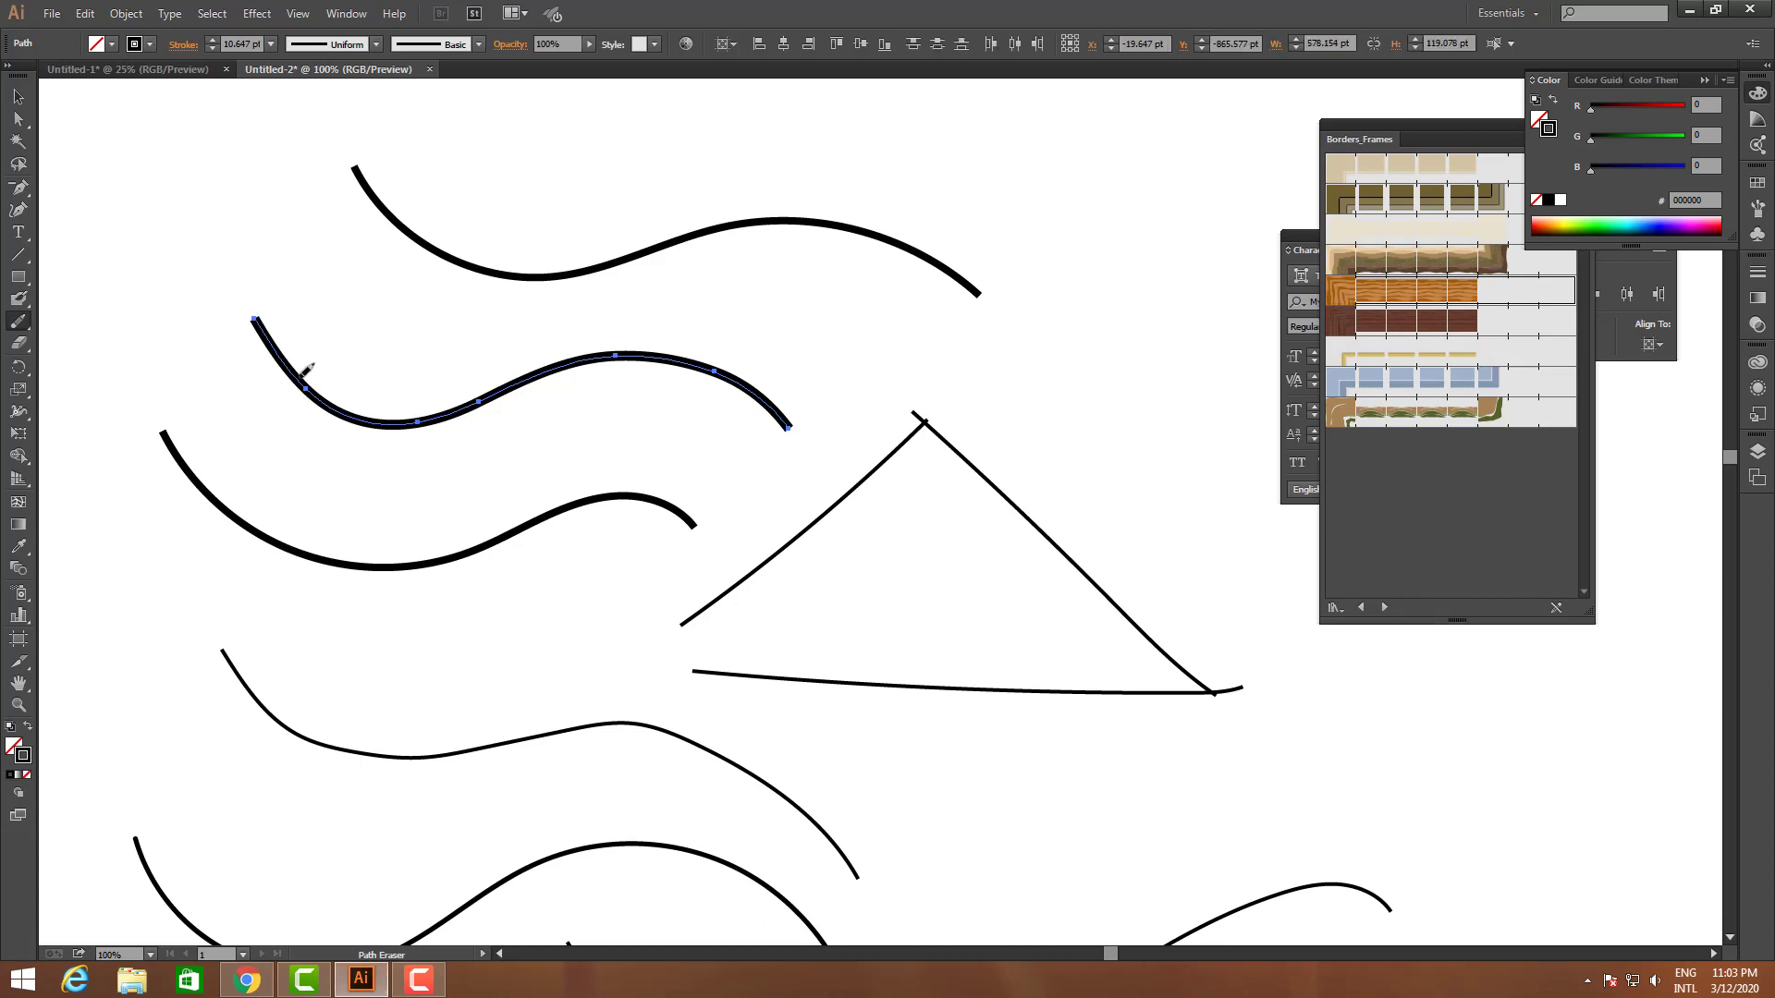
pyautogui.moveTo(291, 372)
pyautogui.mouseDown()
pyautogui.moveTo(262, 315)
pyautogui.moveTo(308, 392)
pyautogui.mouseUp()
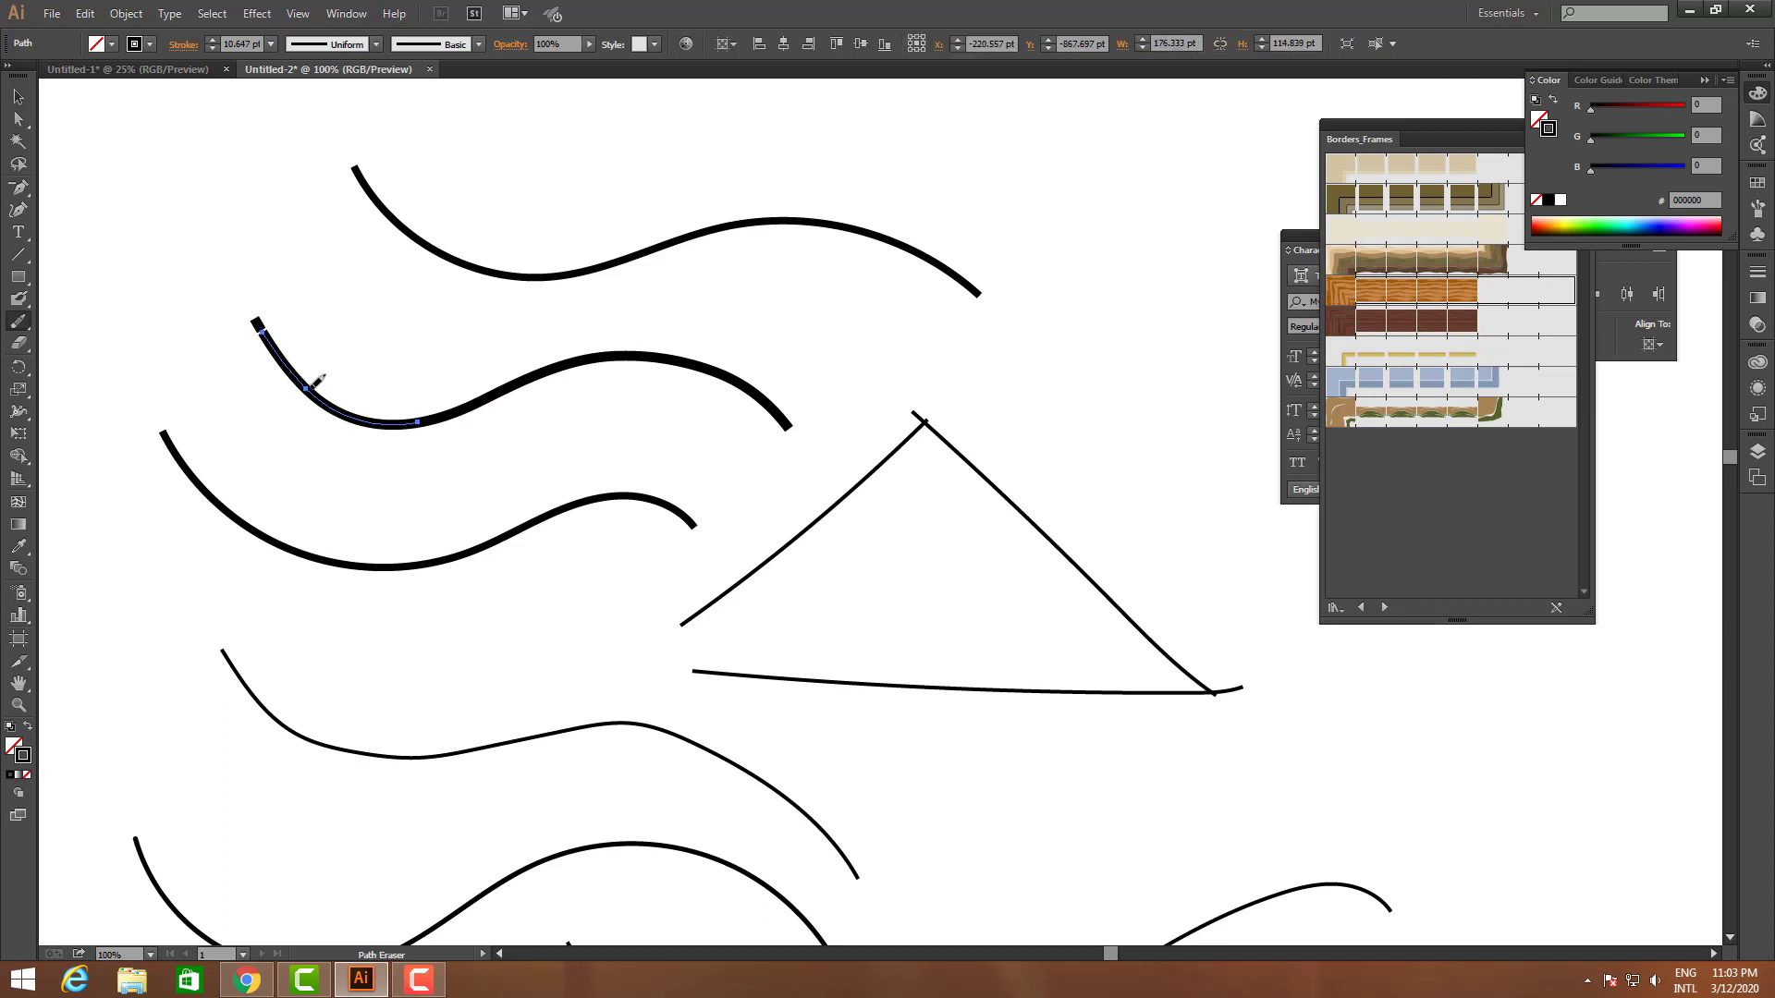
# - Erase more of the upper-left thick wavy line with the Path Eraser and delete the detached curved piece at its left end
pyautogui.moveTo(195, 285); pyautogui.dragTo(341, 409)
pyautogui.click(19, 98)
pyautogui.moveTo(348, 413); pyautogui.dragTo(224, 344)
pyautogui.moveTo(279, 422); pyautogui.dragTo(176, 278)
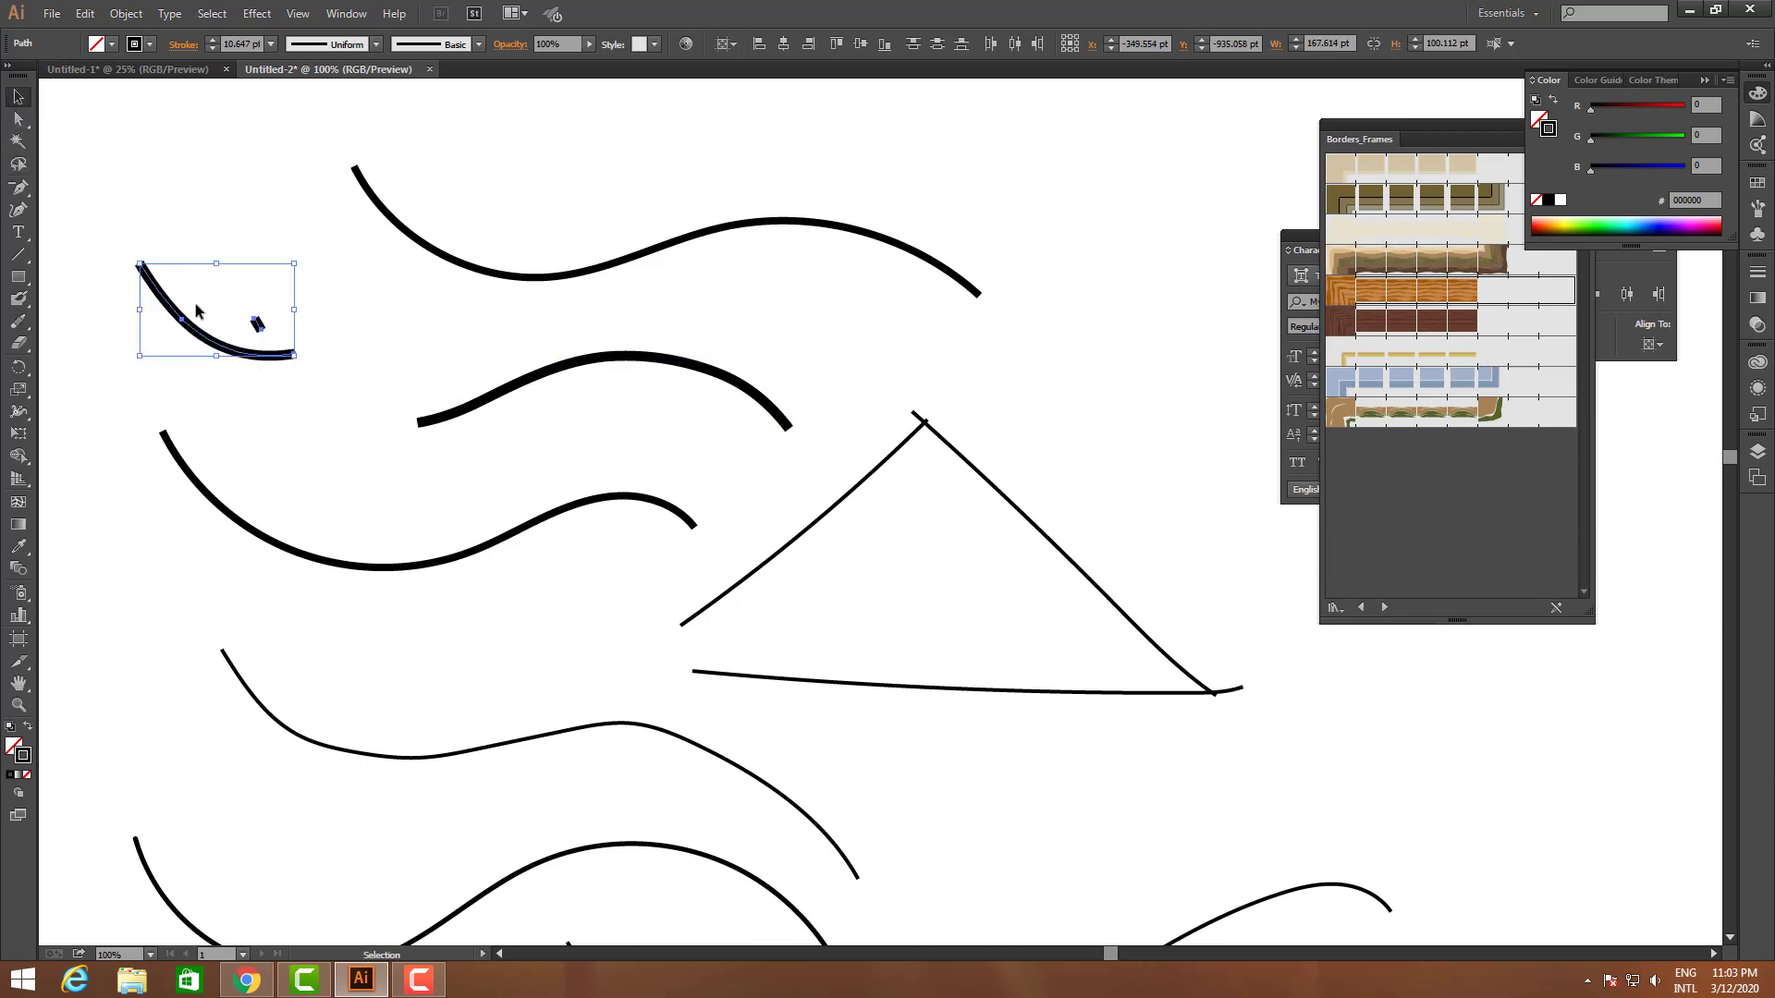
pyautogui.press('Delete')
# - Erase most of the remaining thick wave with repeated Path Eraser strokes, leaving only a short piece at its right end
pyautogui.moveTo(284, 377); pyautogui.dragTo(700, 445)
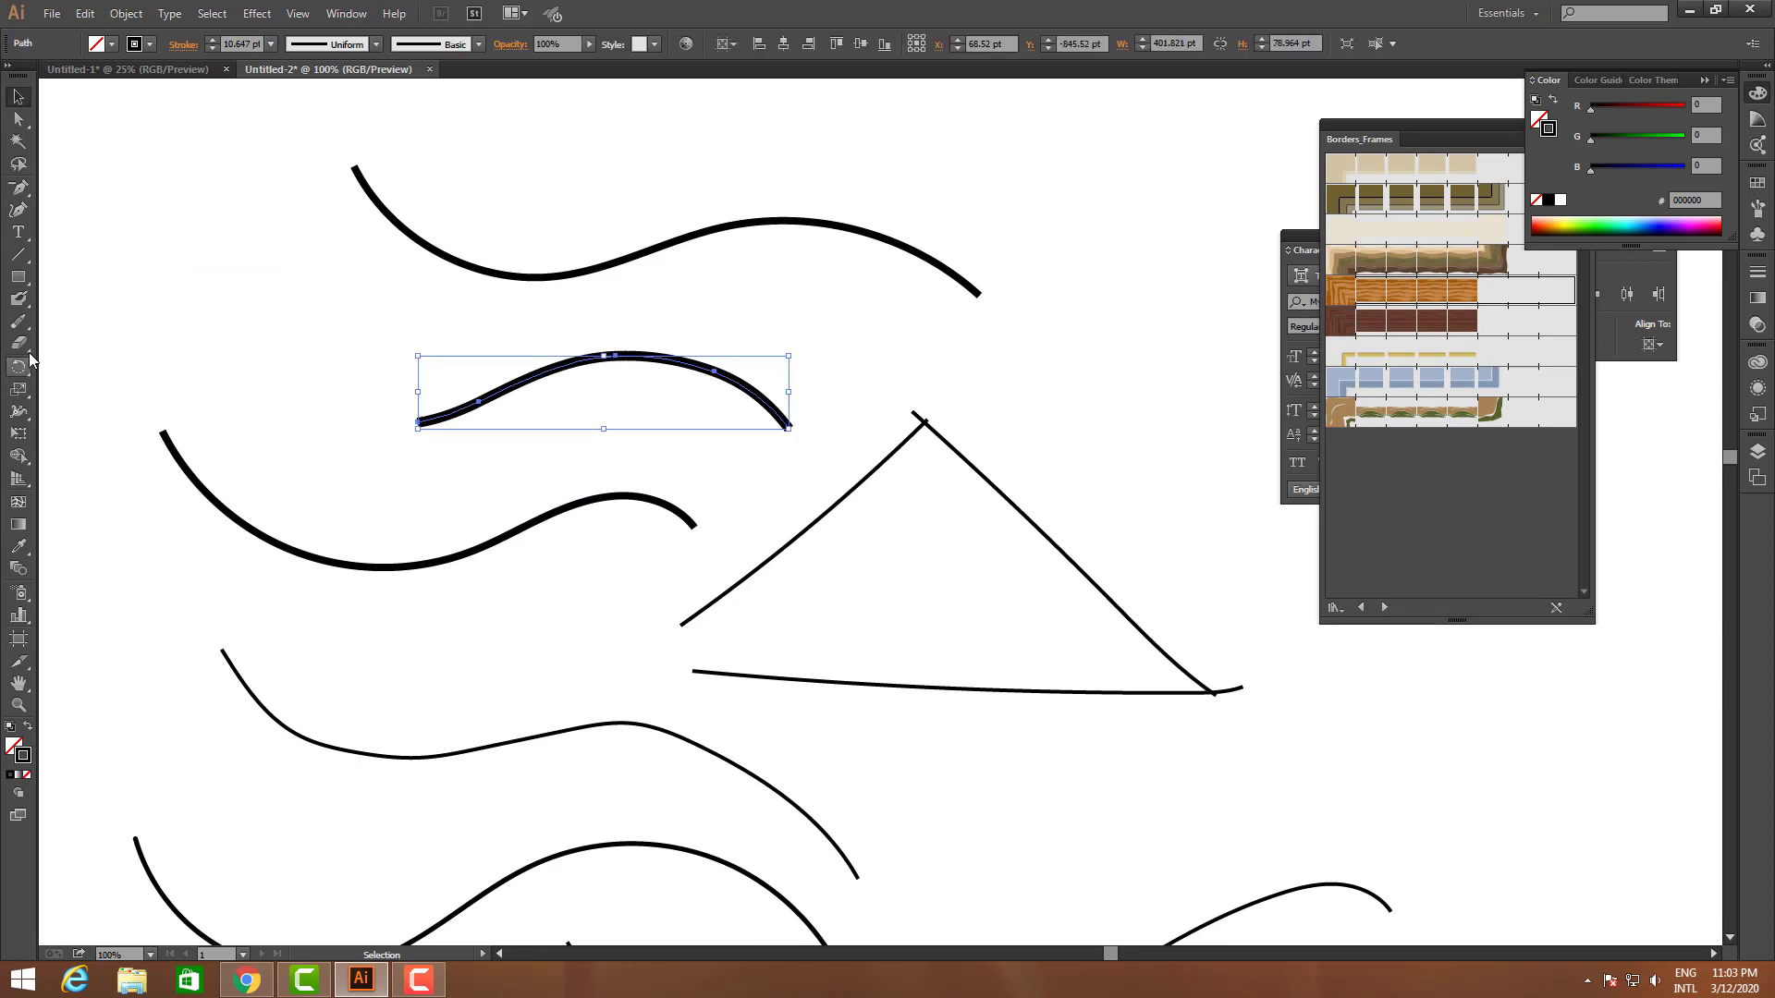
pyautogui.click(18, 320)
pyautogui.click(84, 353)
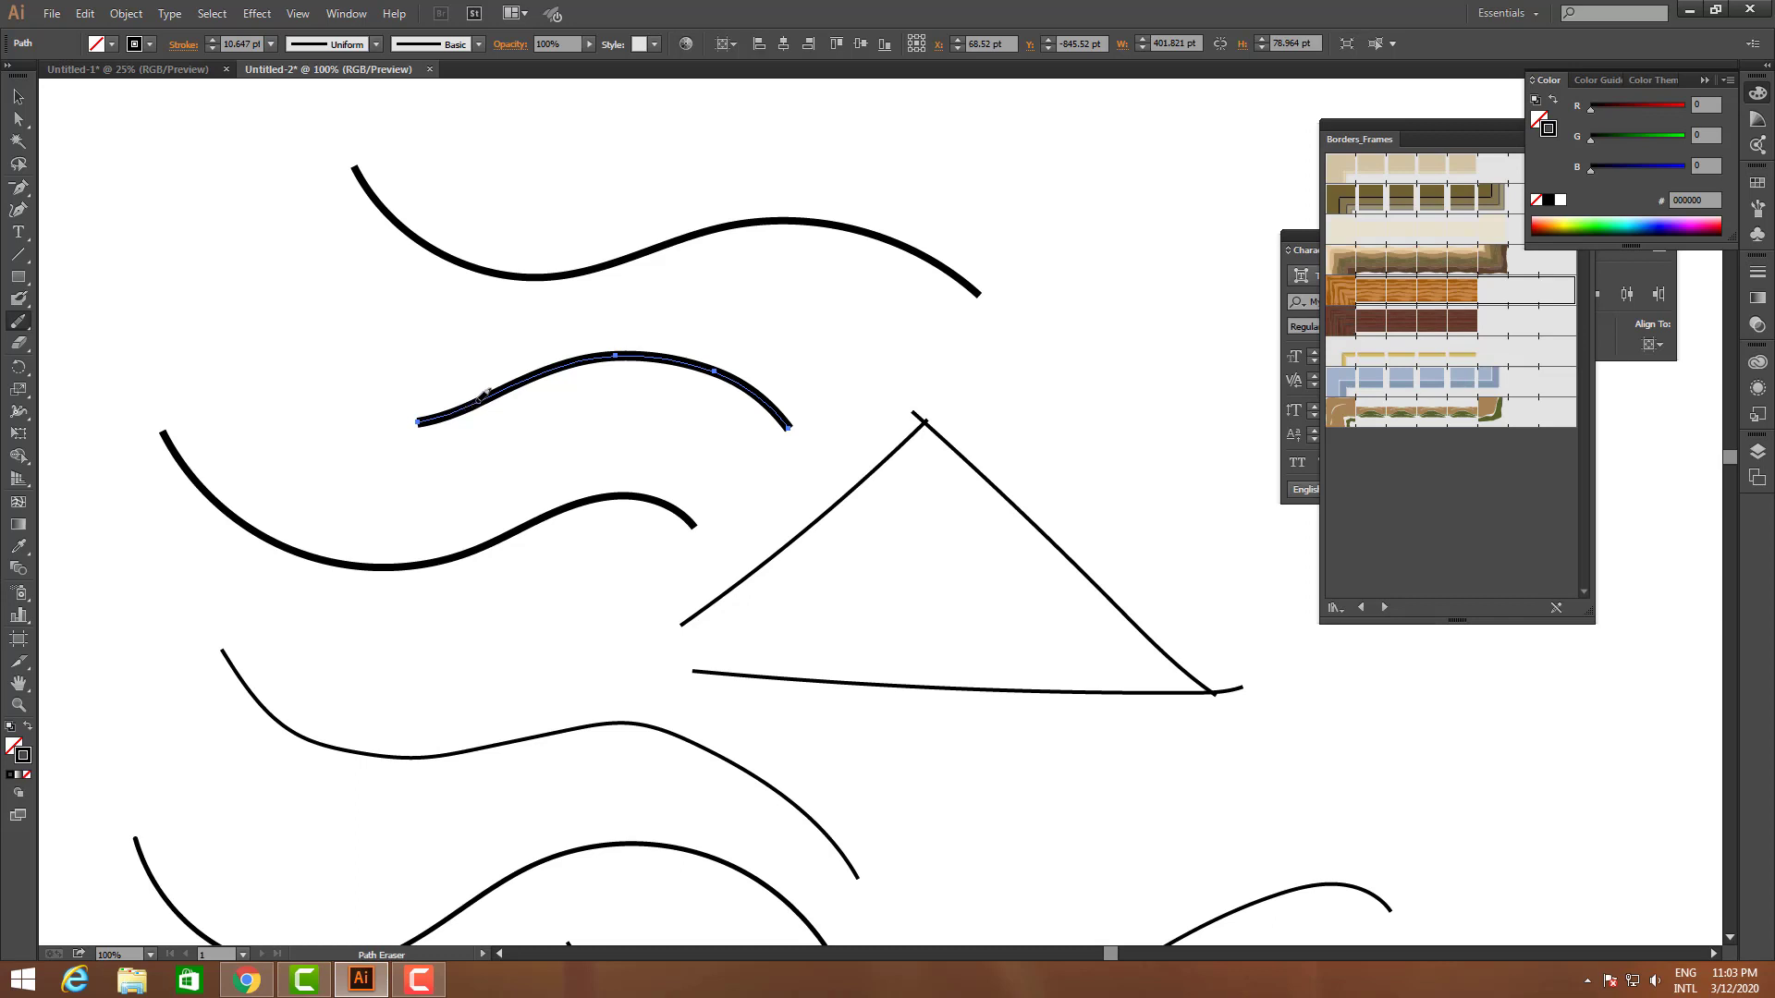
pyautogui.moveTo(478, 401); pyautogui.dragTo(358, 447)
pyautogui.moveTo(495, 397); pyautogui.dragTo(404, 431)
pyautogui.moveTo(541, 377); pyautogui.dragTo(446, 403)
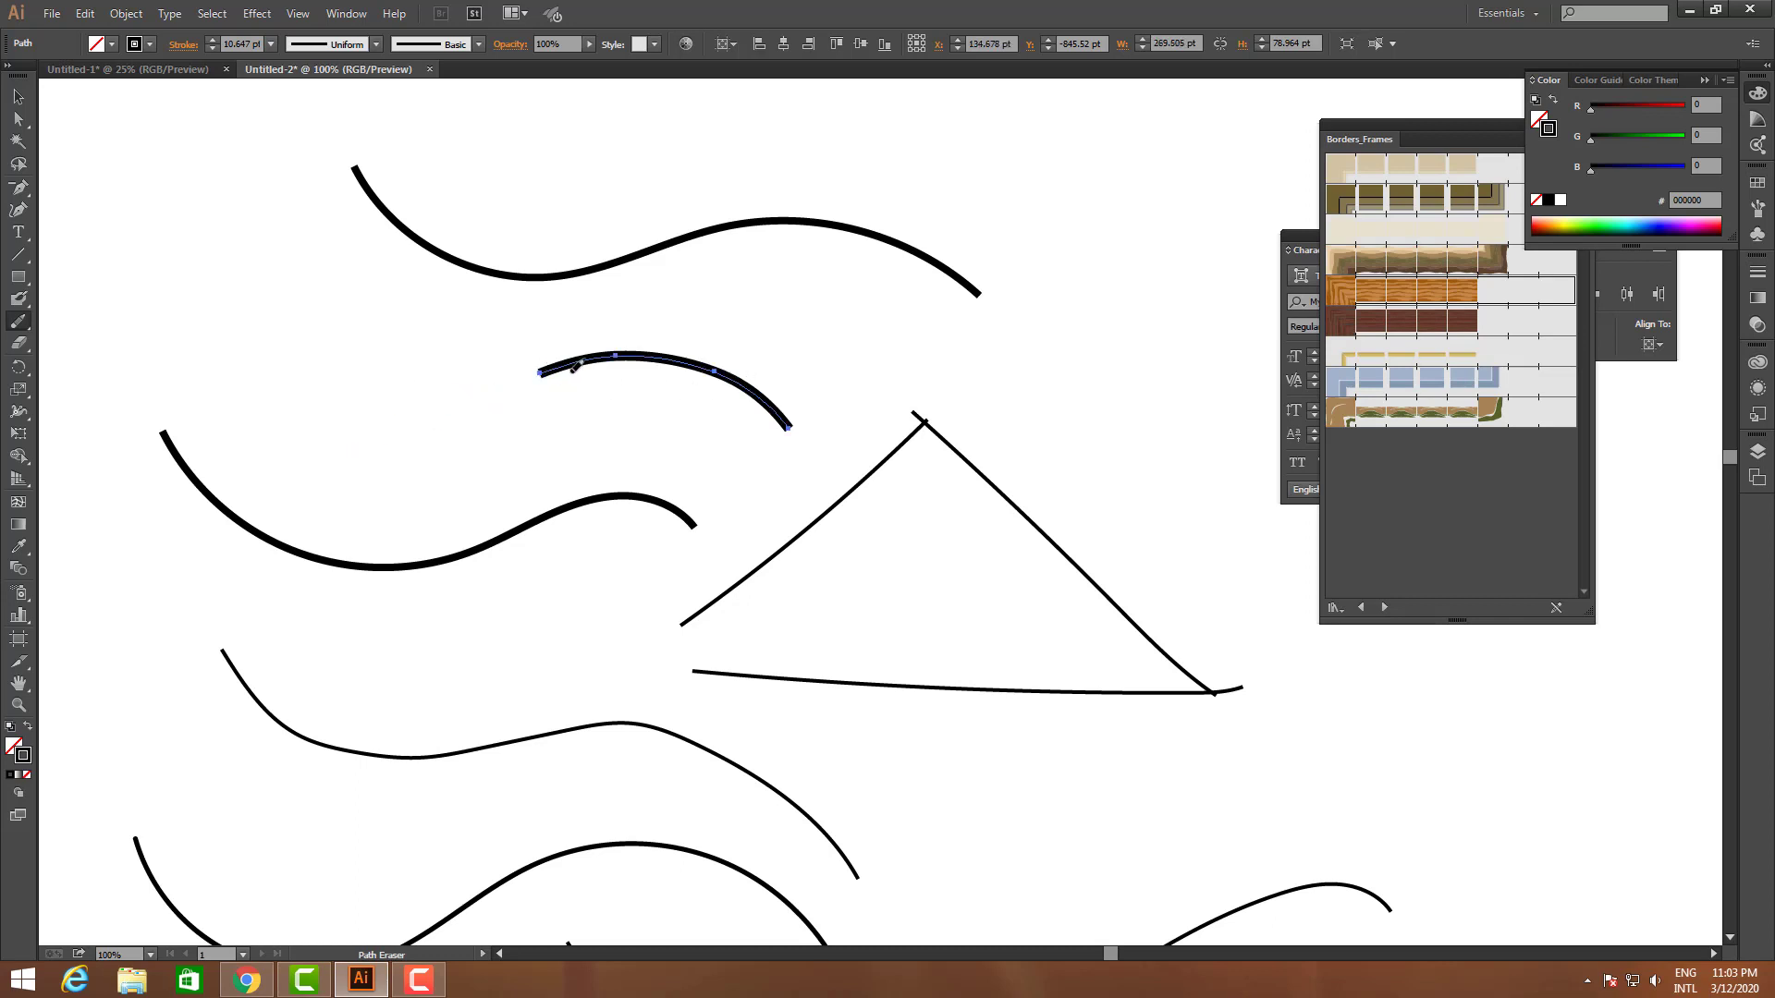
pyautogui.moveTo(573, 370)
pyautogui.mouseDown()
pyautogui.moveTo(456, 402)
pyautogui.moveTo(573, 359)
pyautogui.moveTo(705, 359)
pyautogui.moveTo(419, 353)
pyautogui.mouseUp()
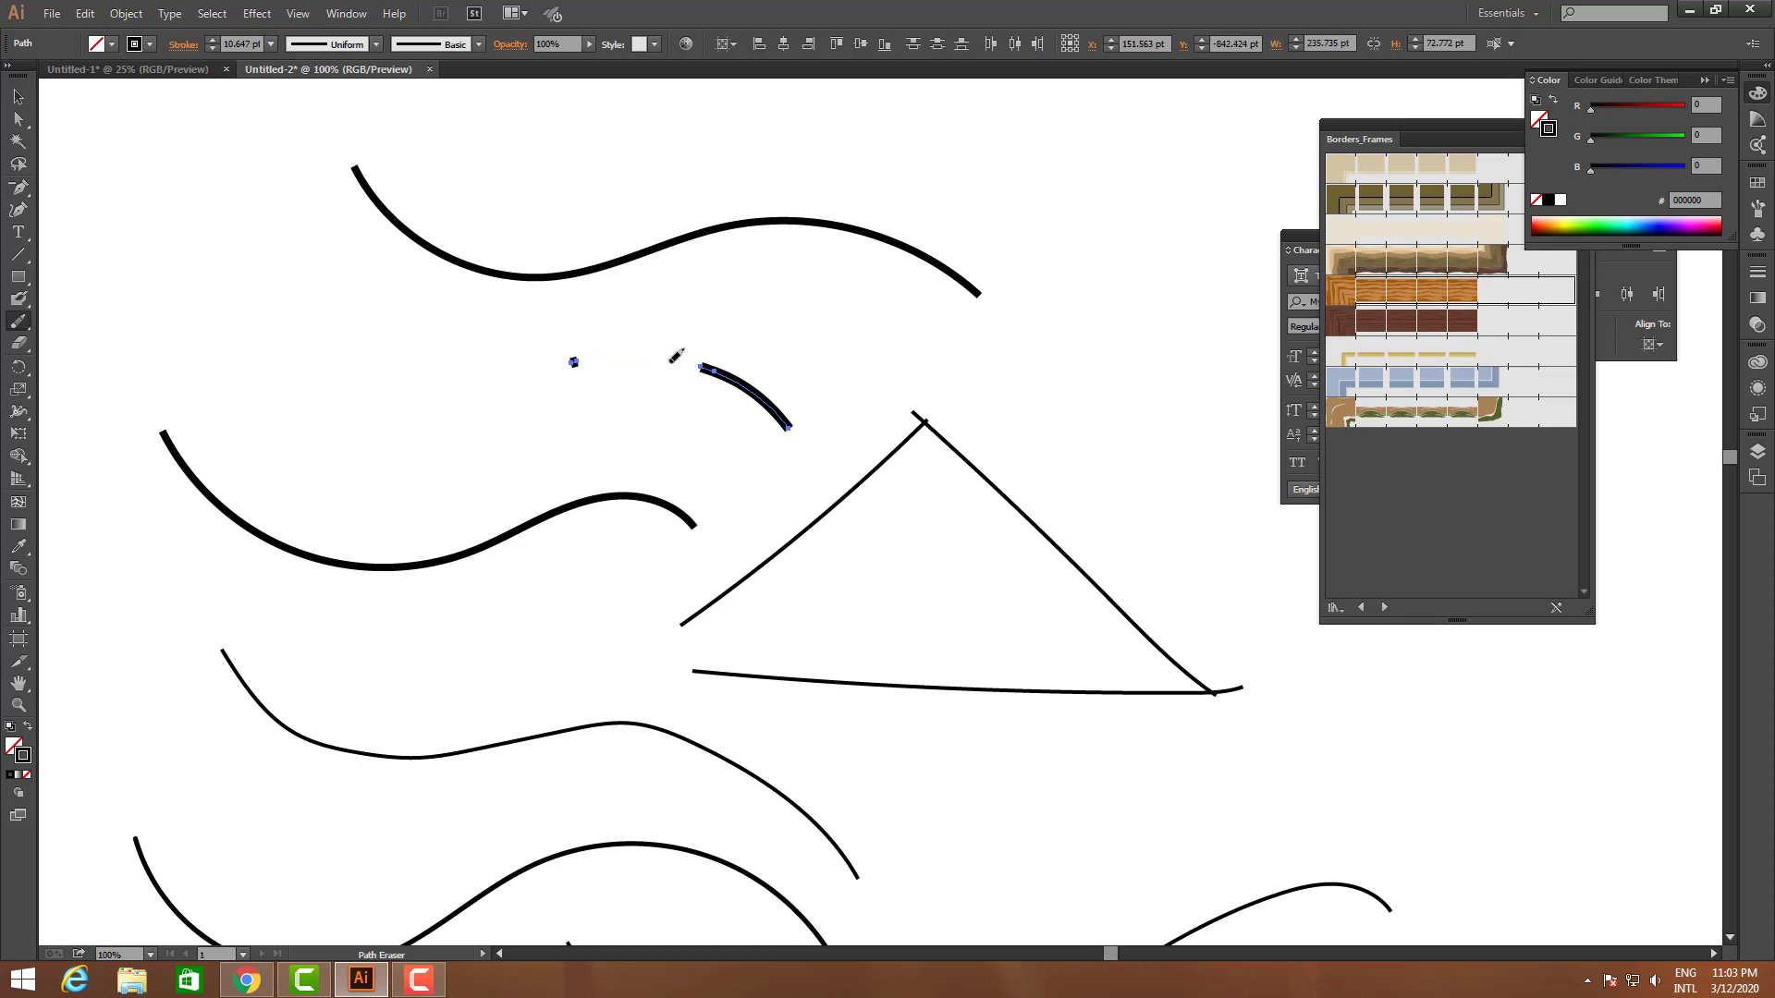
pyautogui.moveTo(764, 395); pyautogui.dragTo(647, 351)
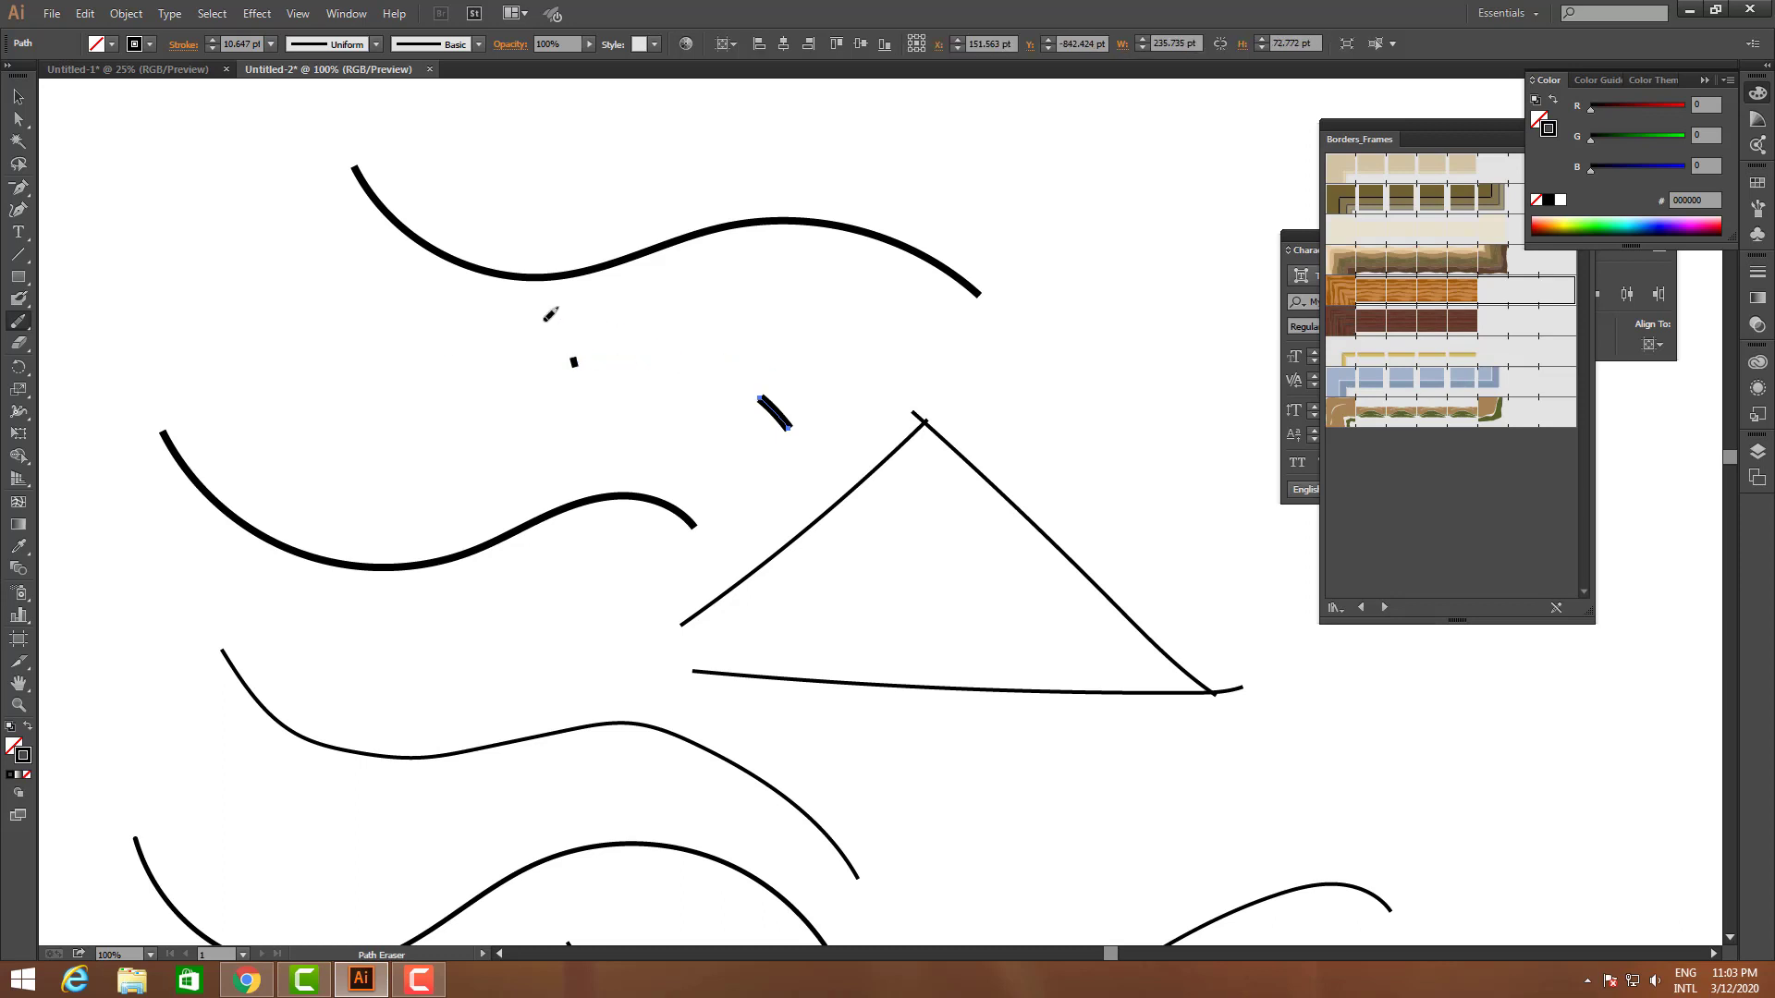
pyautogui.rightClick(26, 324)
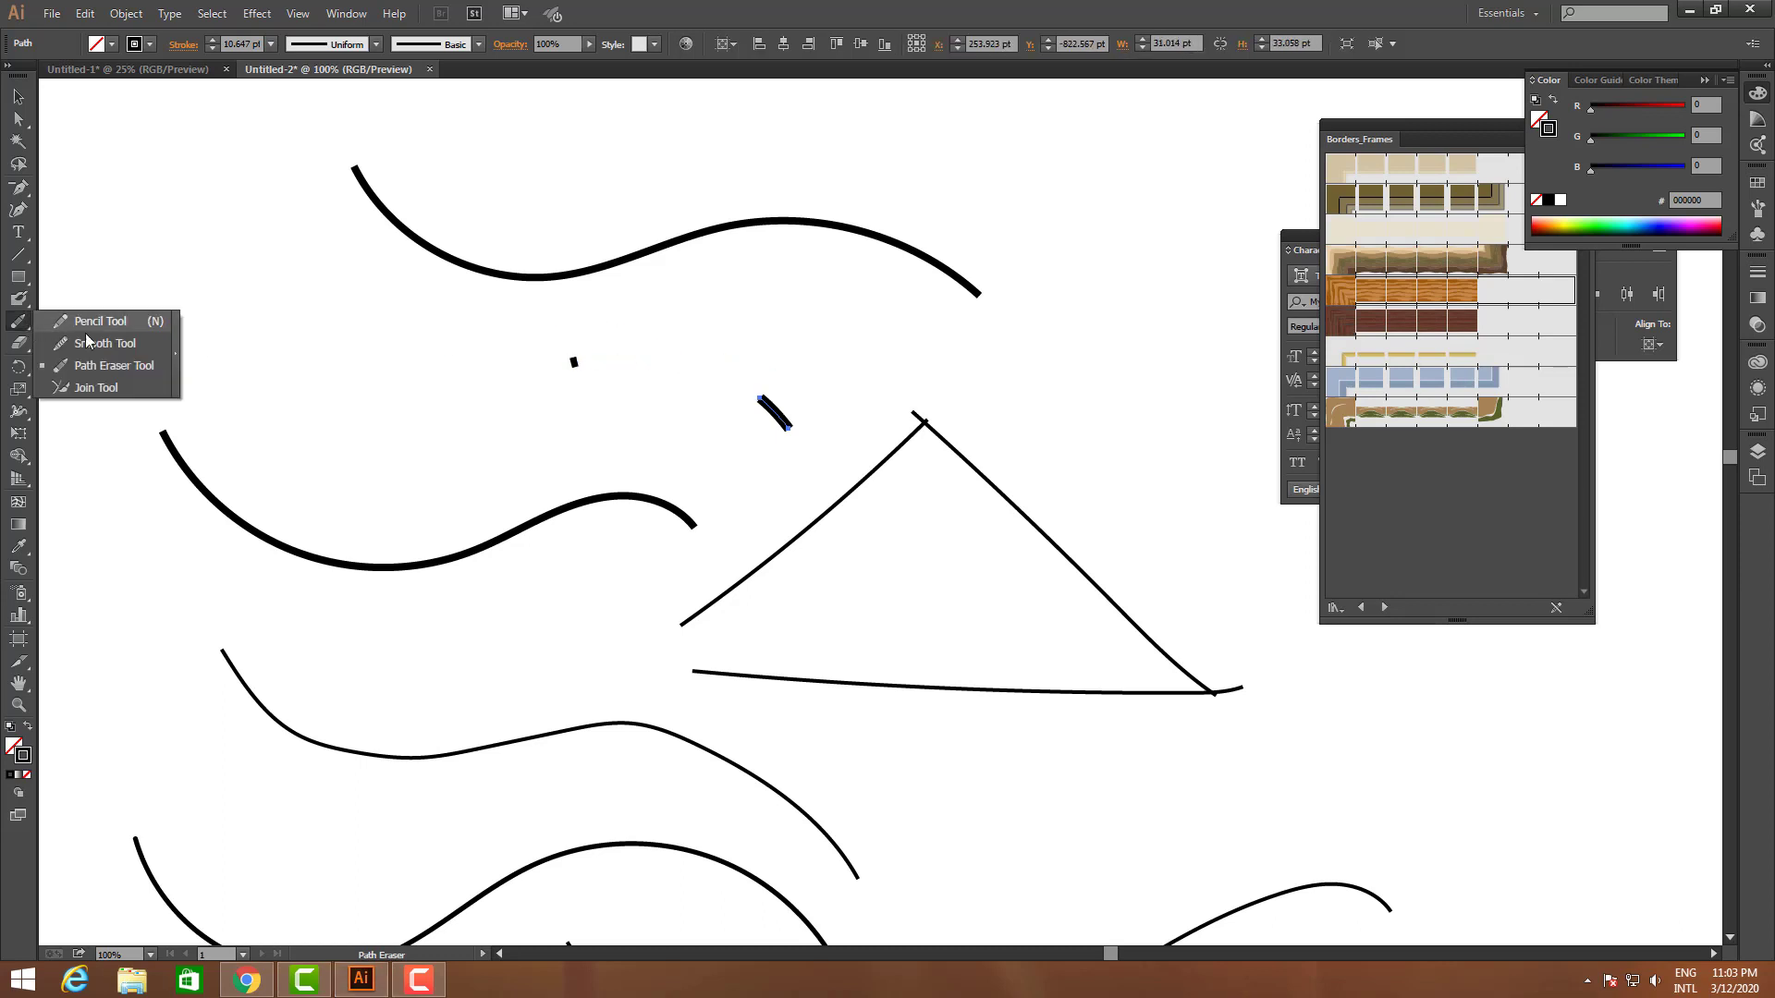
pyautogui.click(124, 385)
pyautogui.click(16, 96)
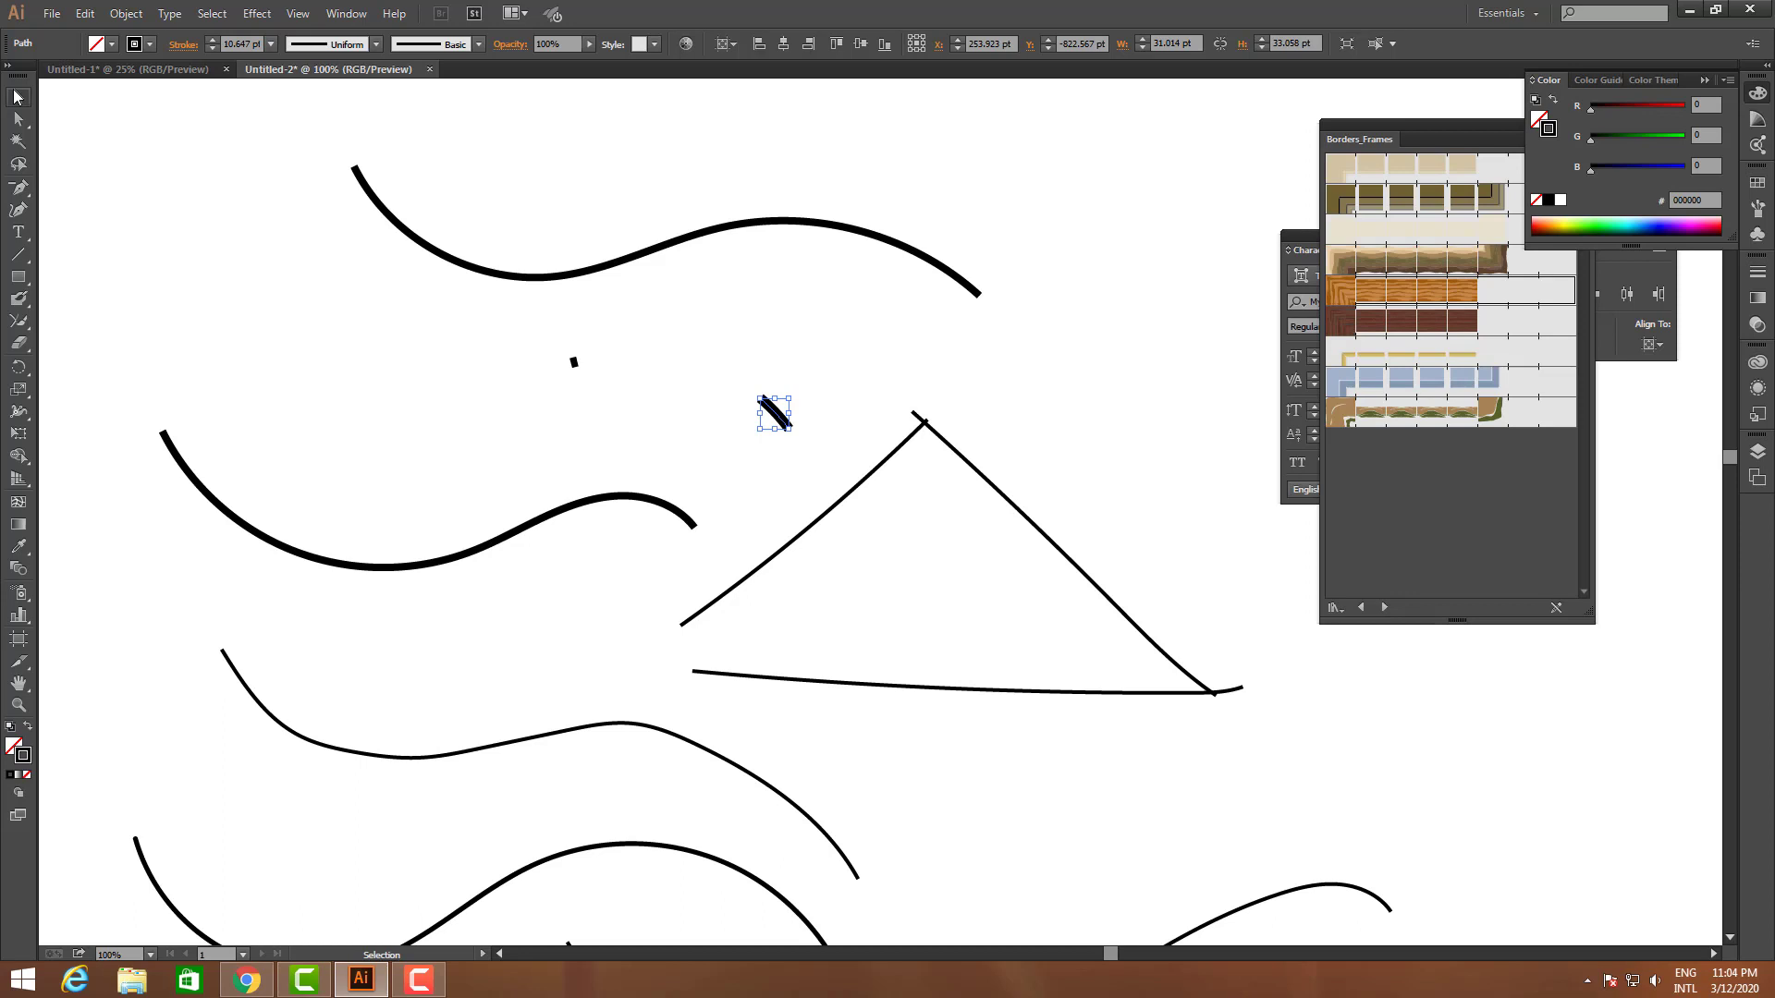
pyautogui.click(31, 320)
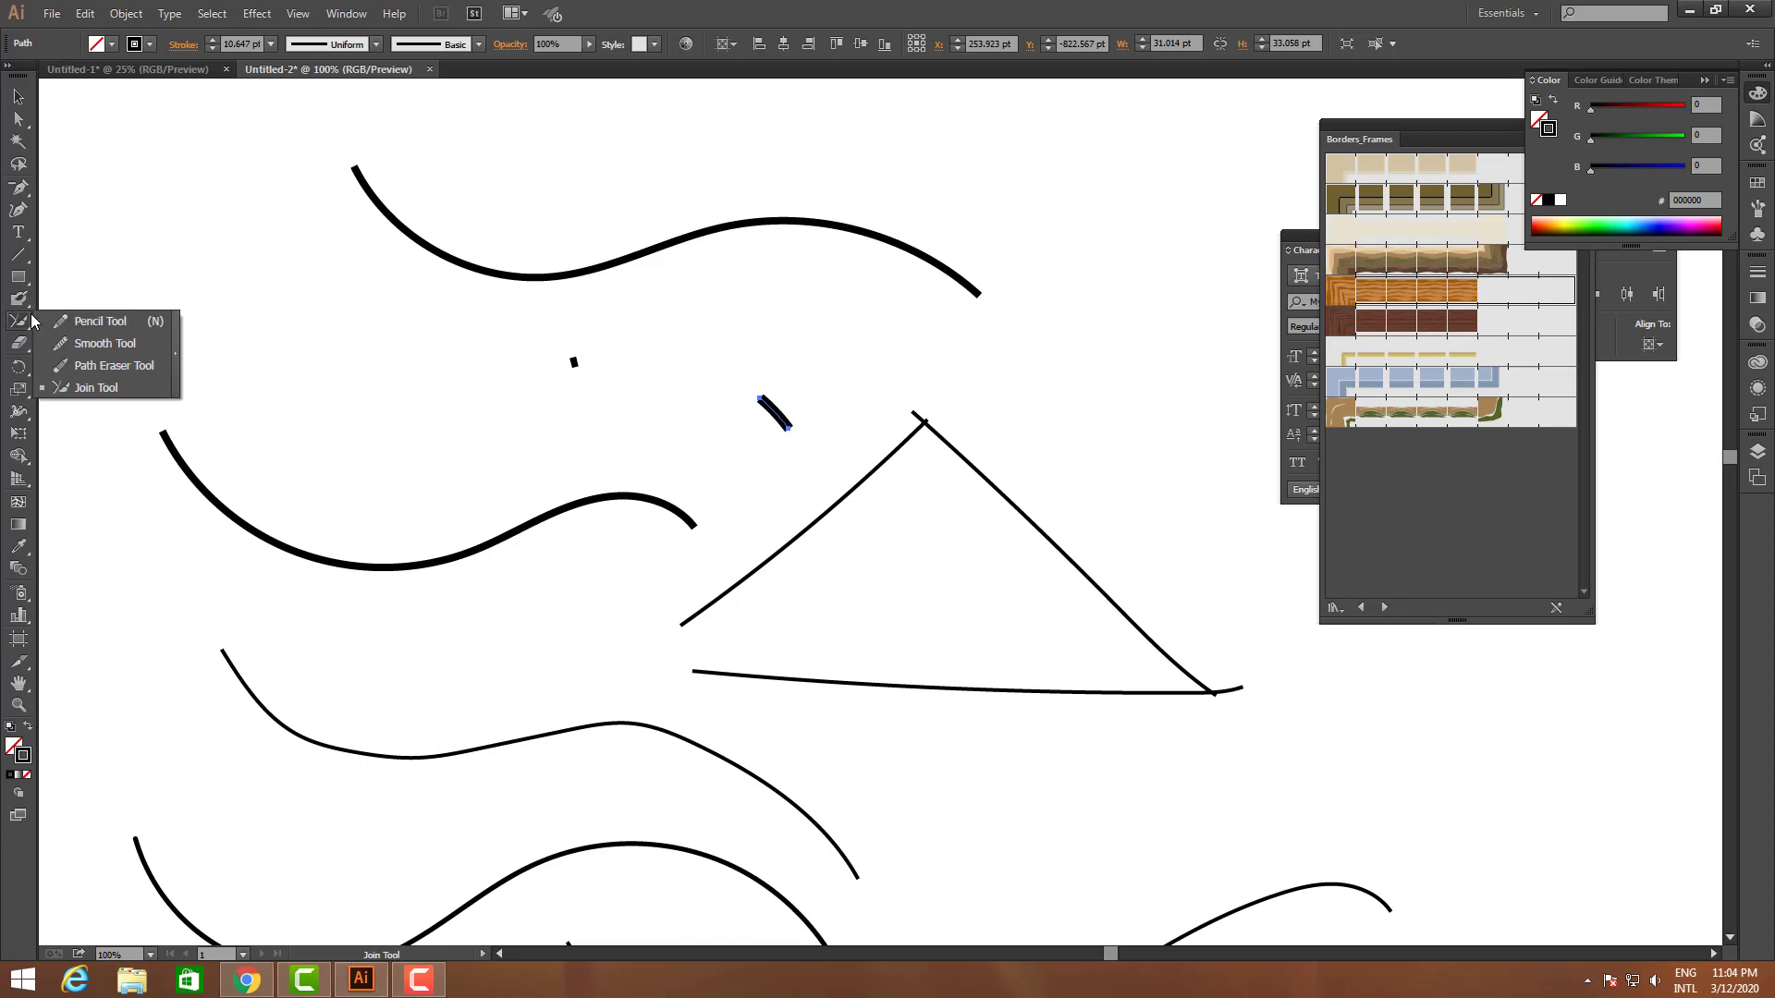
pyautogui.click(18, 97)
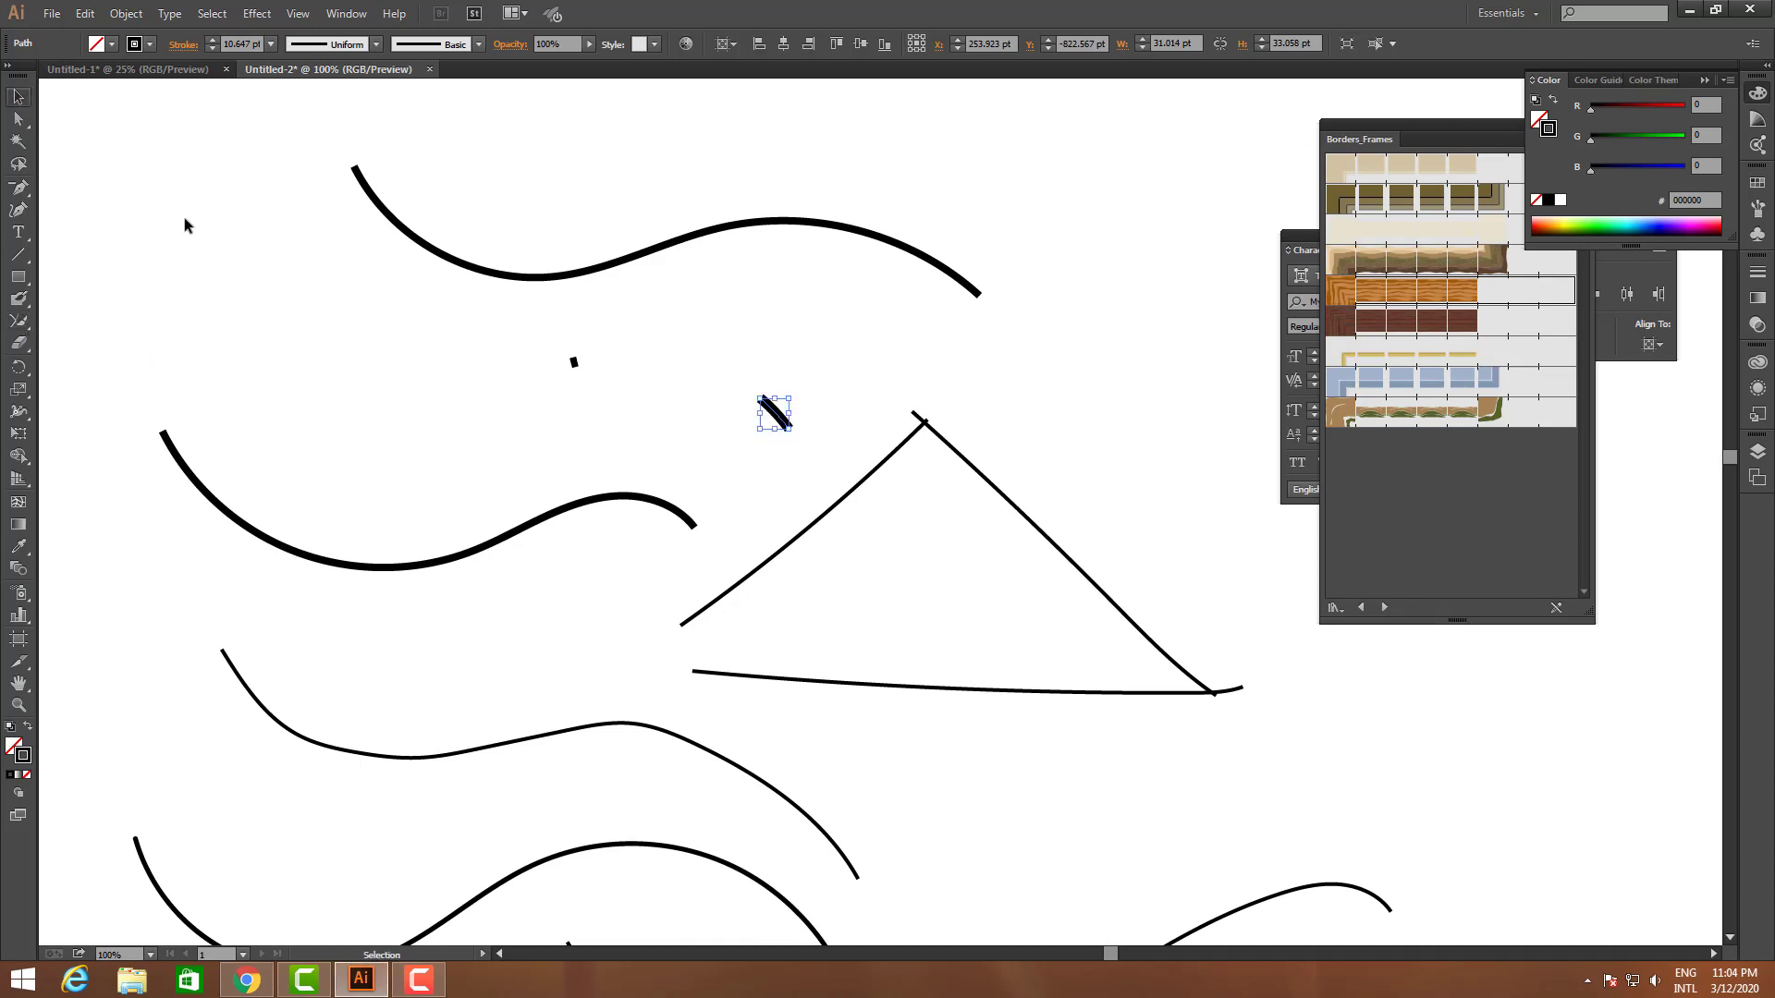
pyautogui.scroll(3, 628, 554)
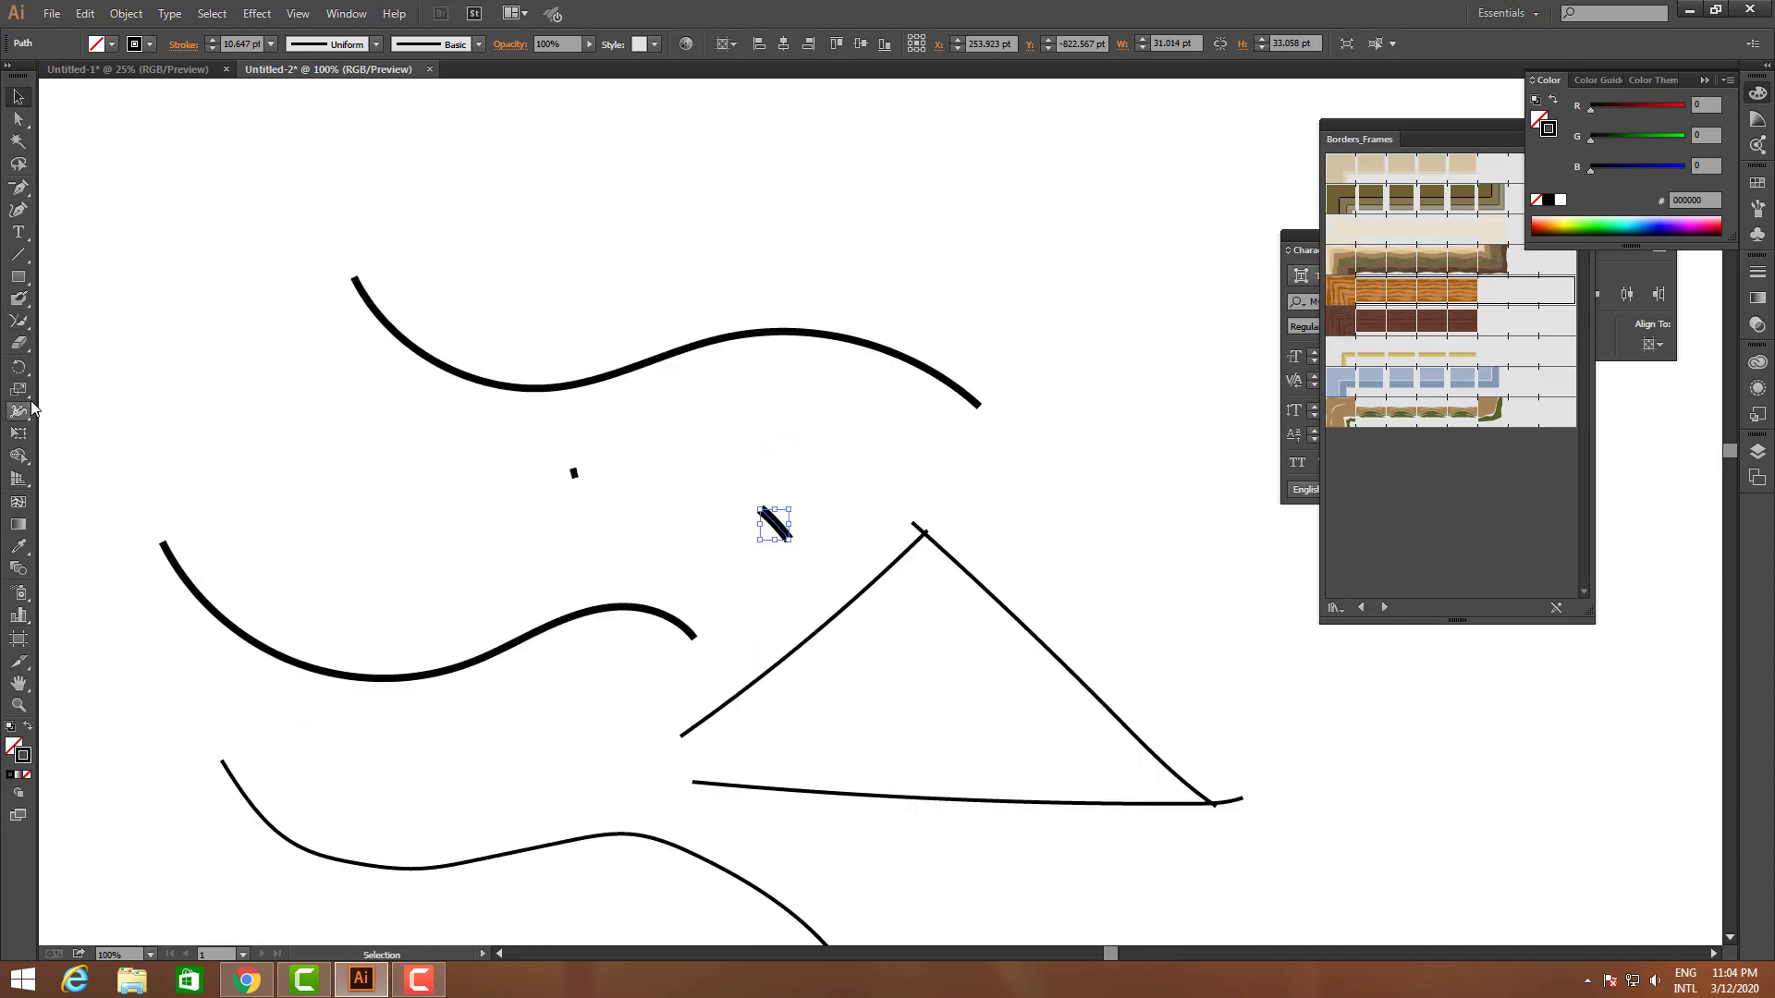
pyautogui.scroll(2, 598, 452)
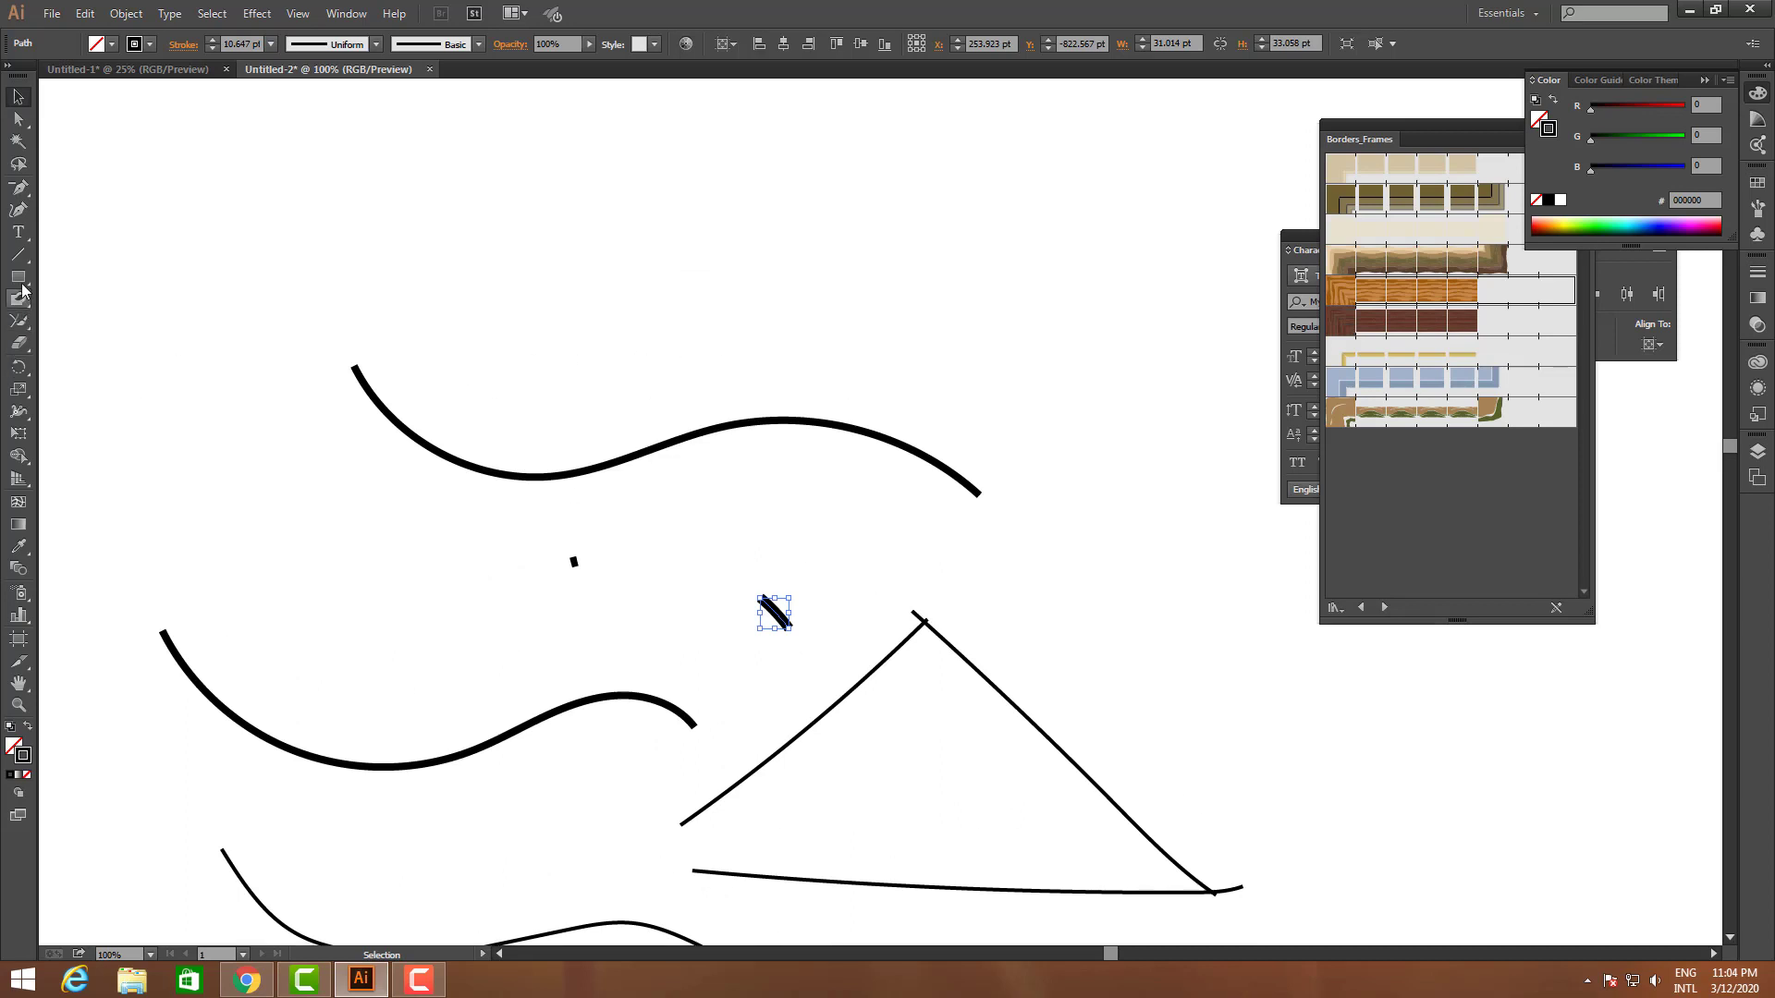
# - Draw a wavy pencil line about 766 pt wide above the others and extend it from its left end into an open looping shape
pyautogui.click(18, 321)
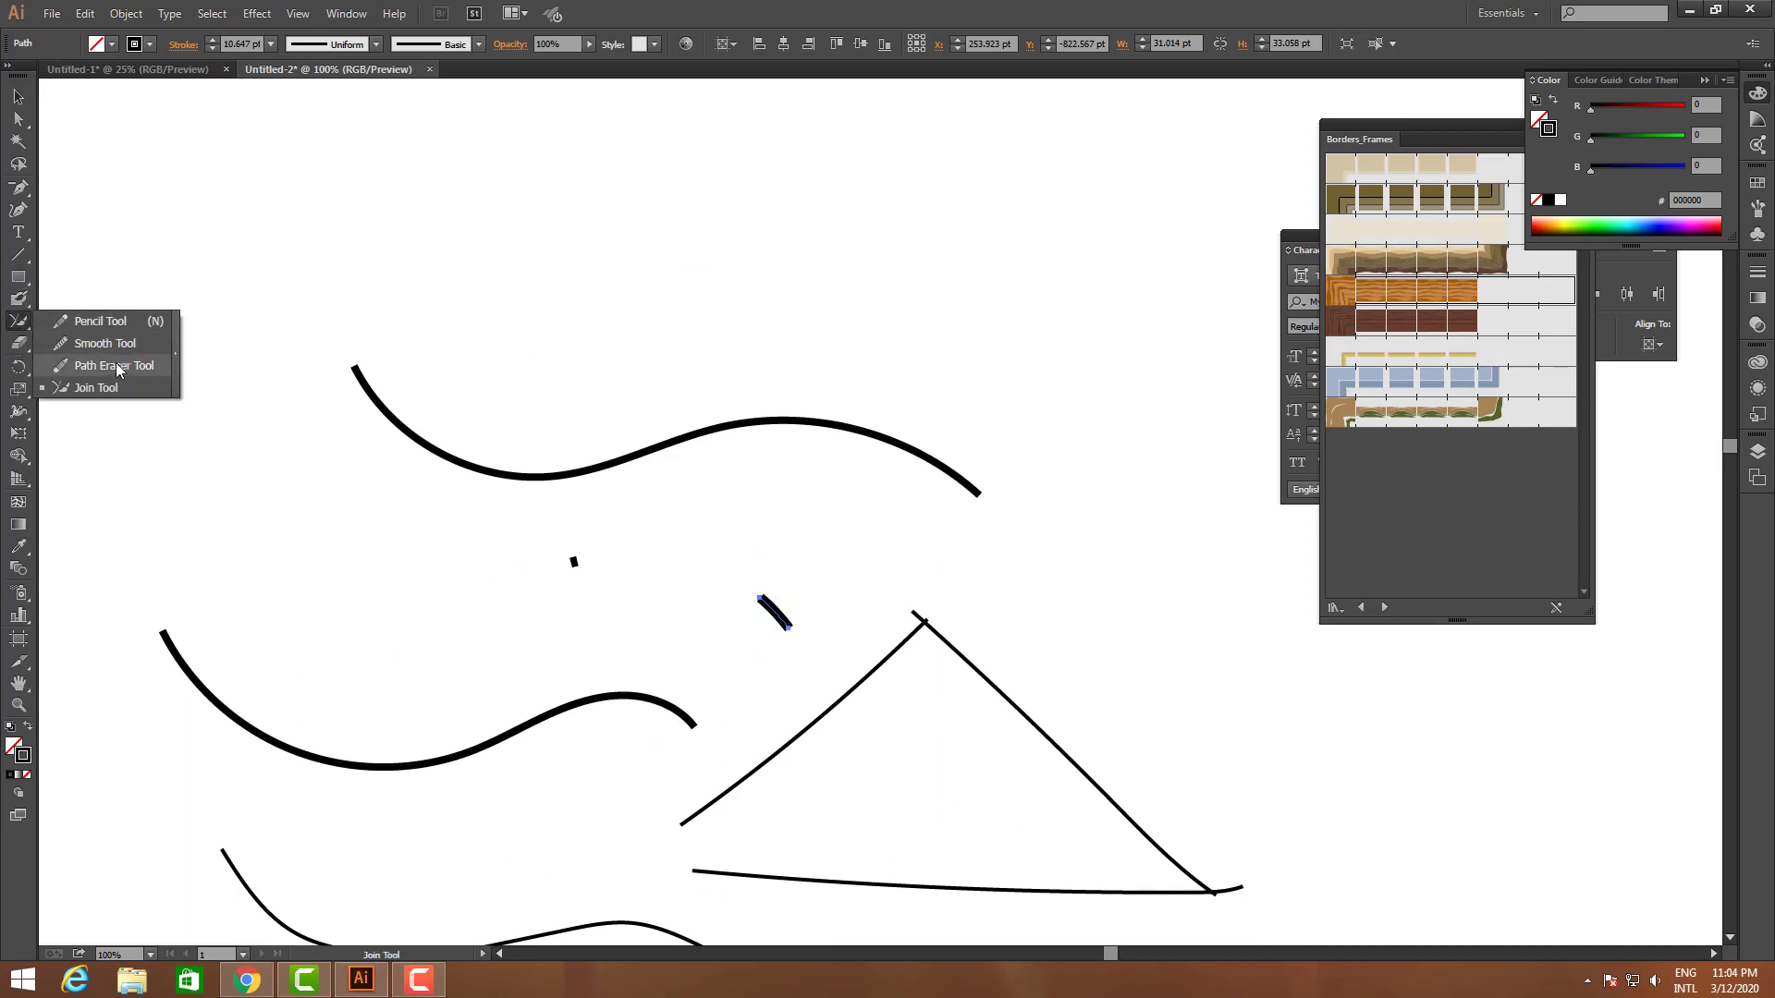
pyautogui.click(97, 322)
pyautogui.scroll(3, 444, 503)
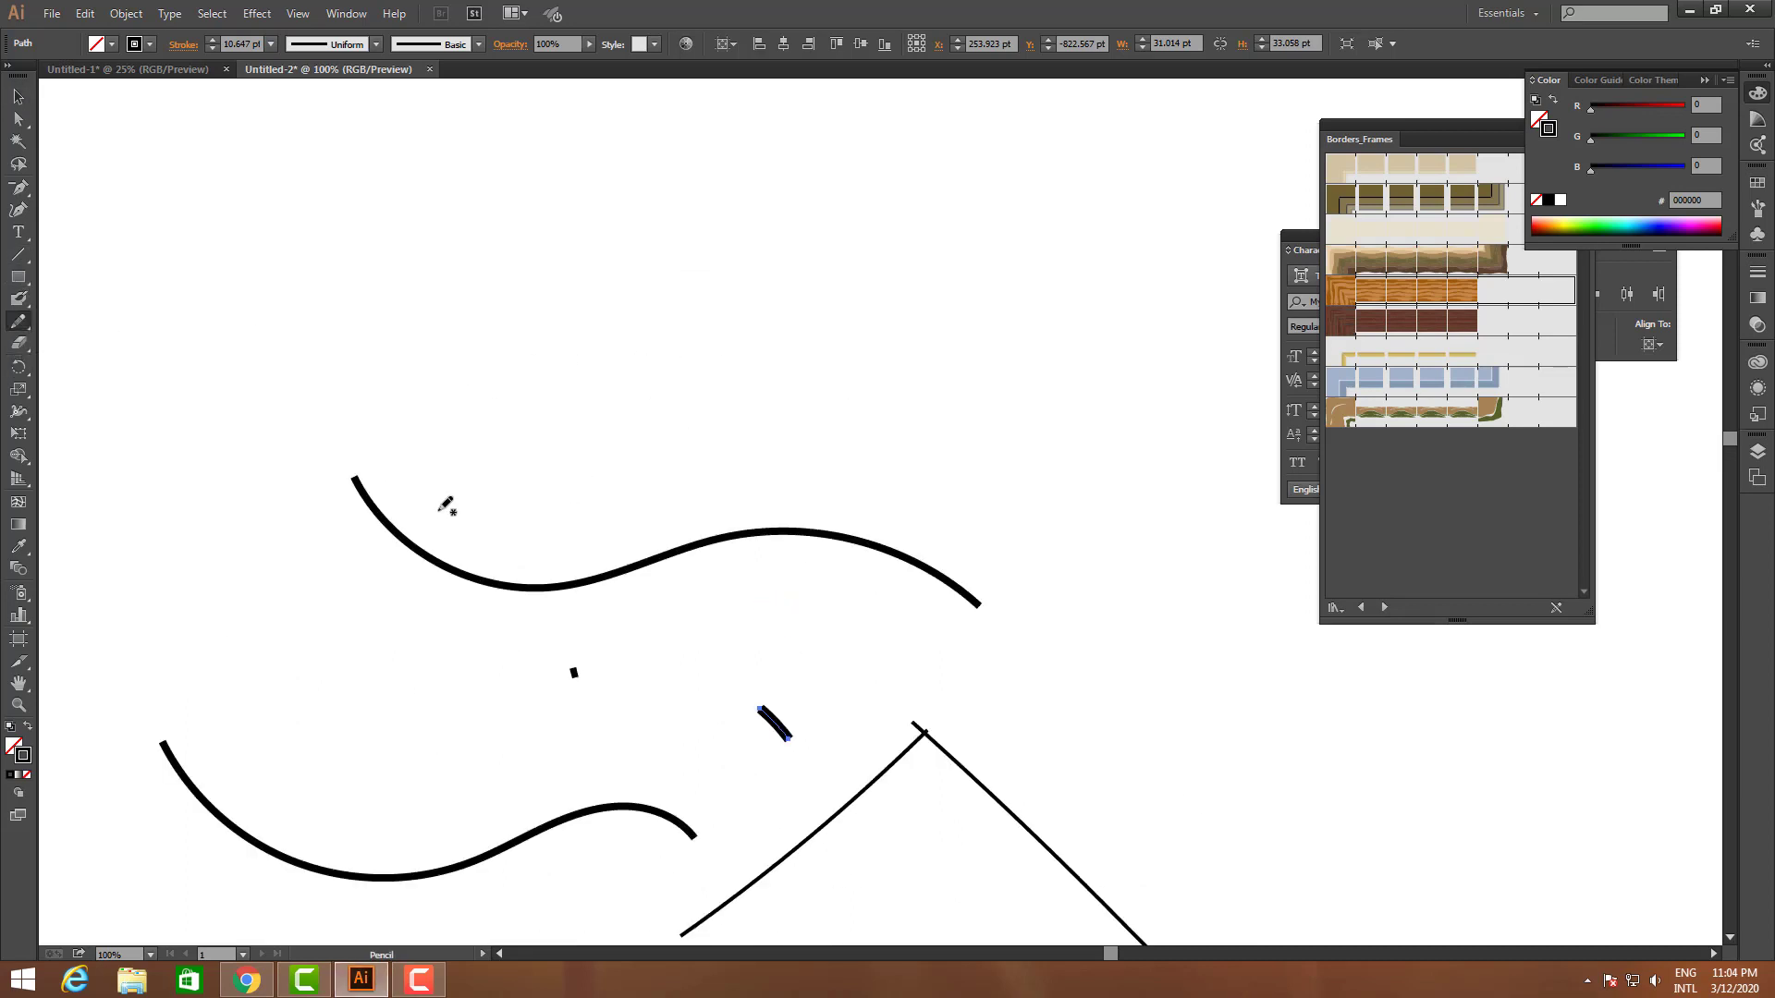
pyautogui.moveTo(477, 181)
pyautogui.mouseDown()
pyautogui.moveTo(515, 287)
pyautogui.moveTo(916, 203)
pyautogui.moveTo(1172, 367)
pyautogui.moveTo(1188, 396)
pyautogui.moveTo(1123, 330)
pyautogui.mouseUp()
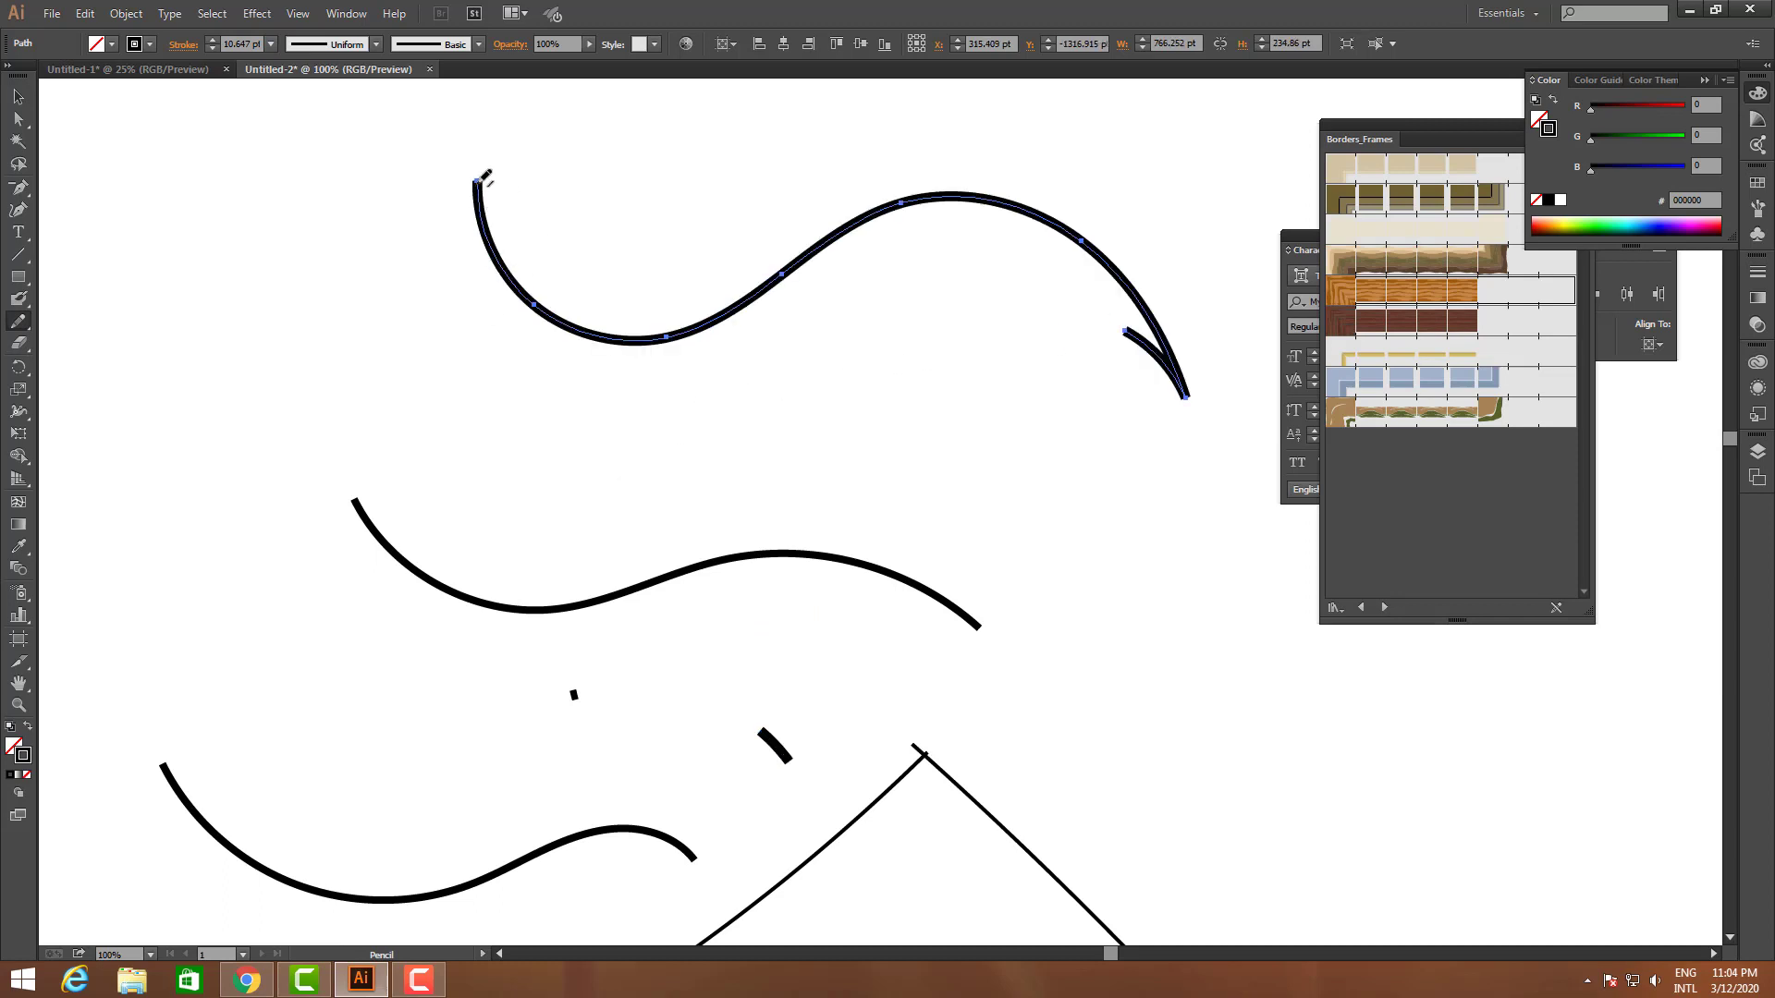
pyautogui.moveTo(477, 181)
pyautogui.mouseDown()
pyautogui.moveTo(644, 407)
pyautogui.moveTo(1091, 312)
pyautogui.moveTo(1113, 333)
pyautogui.moveTo(786, 446)
pyautogui.mouseUp()
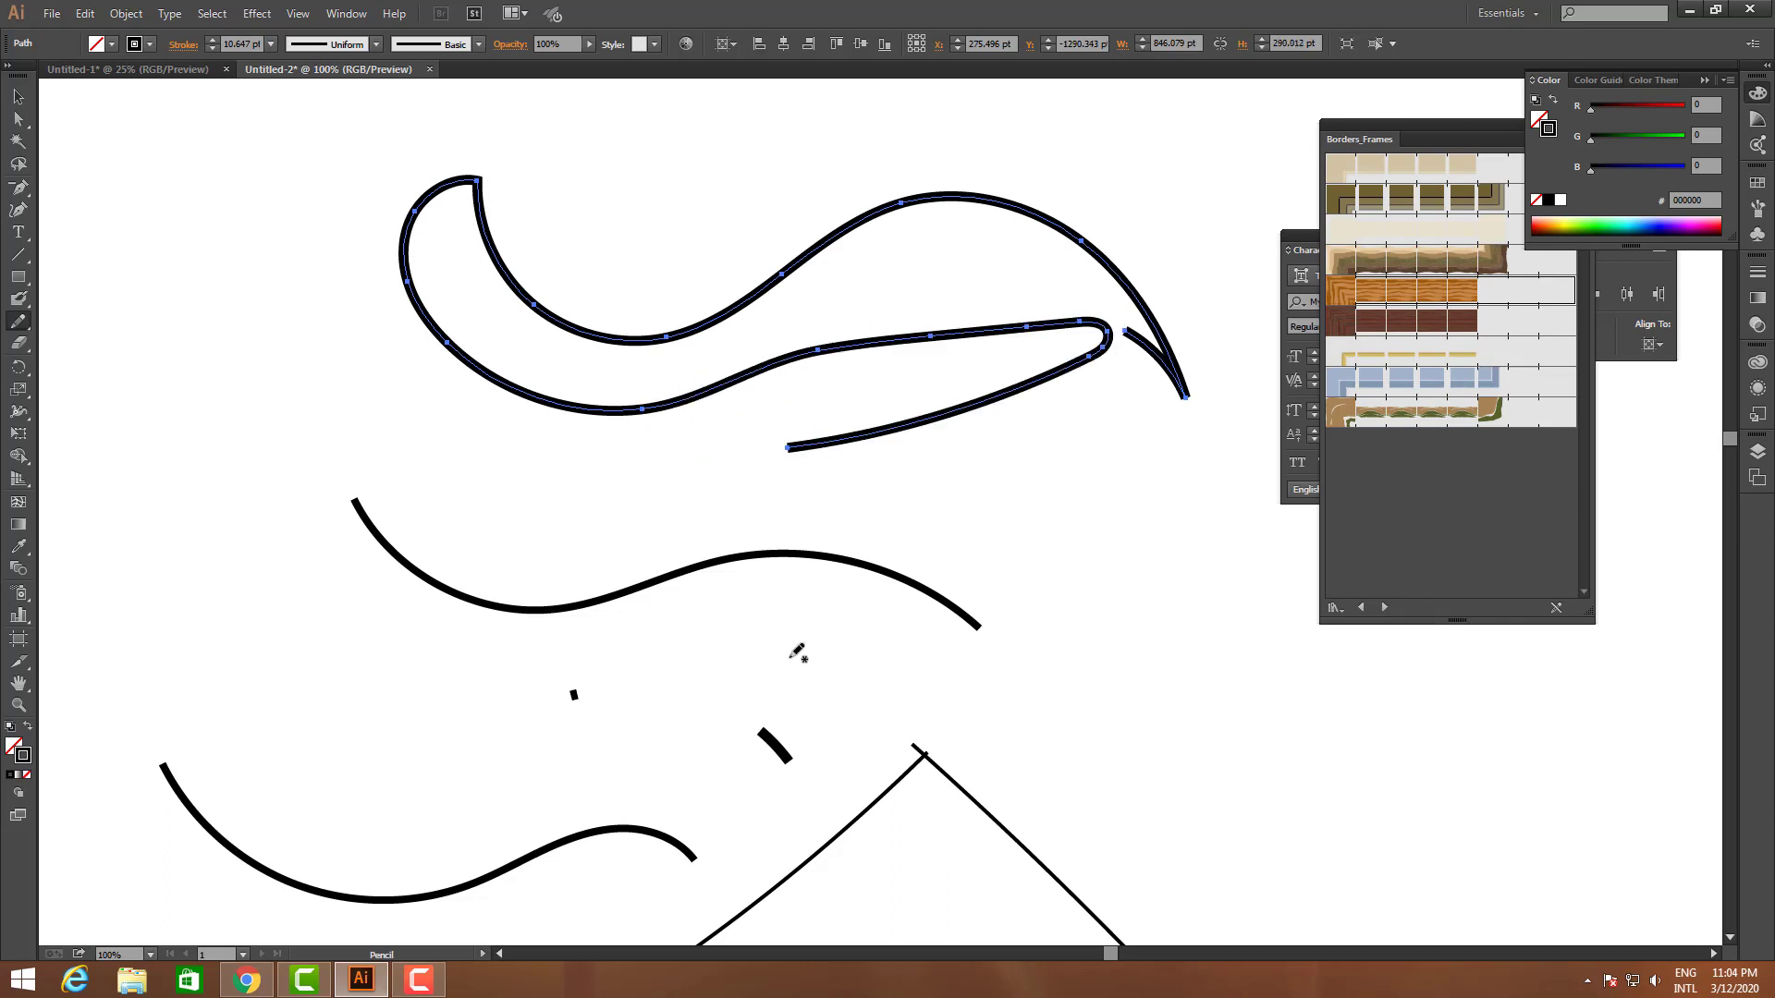
# - Draw an open, roughly rectangular pencil path about 451 by 224 pt above the looping shape and close its upper-left gap with the Join tool
pyautogui.scroll(3, 798, 654)
pyautogui.scroll(-1, 792, 670)
pyautogui.scroll(11, 792, 669)
pyautogui.moveTo(677, 155)
pyautogui.mouseDown()
pyautogui.moveTo(690, 331)
pyautogui.moveTo(1093, 333)
pyautogui.moveTo(1080, 148)
pyautogui.moveTo(801, 126)
pyautogui.moveTo(764, 187)
pyautogui.mouseUp()
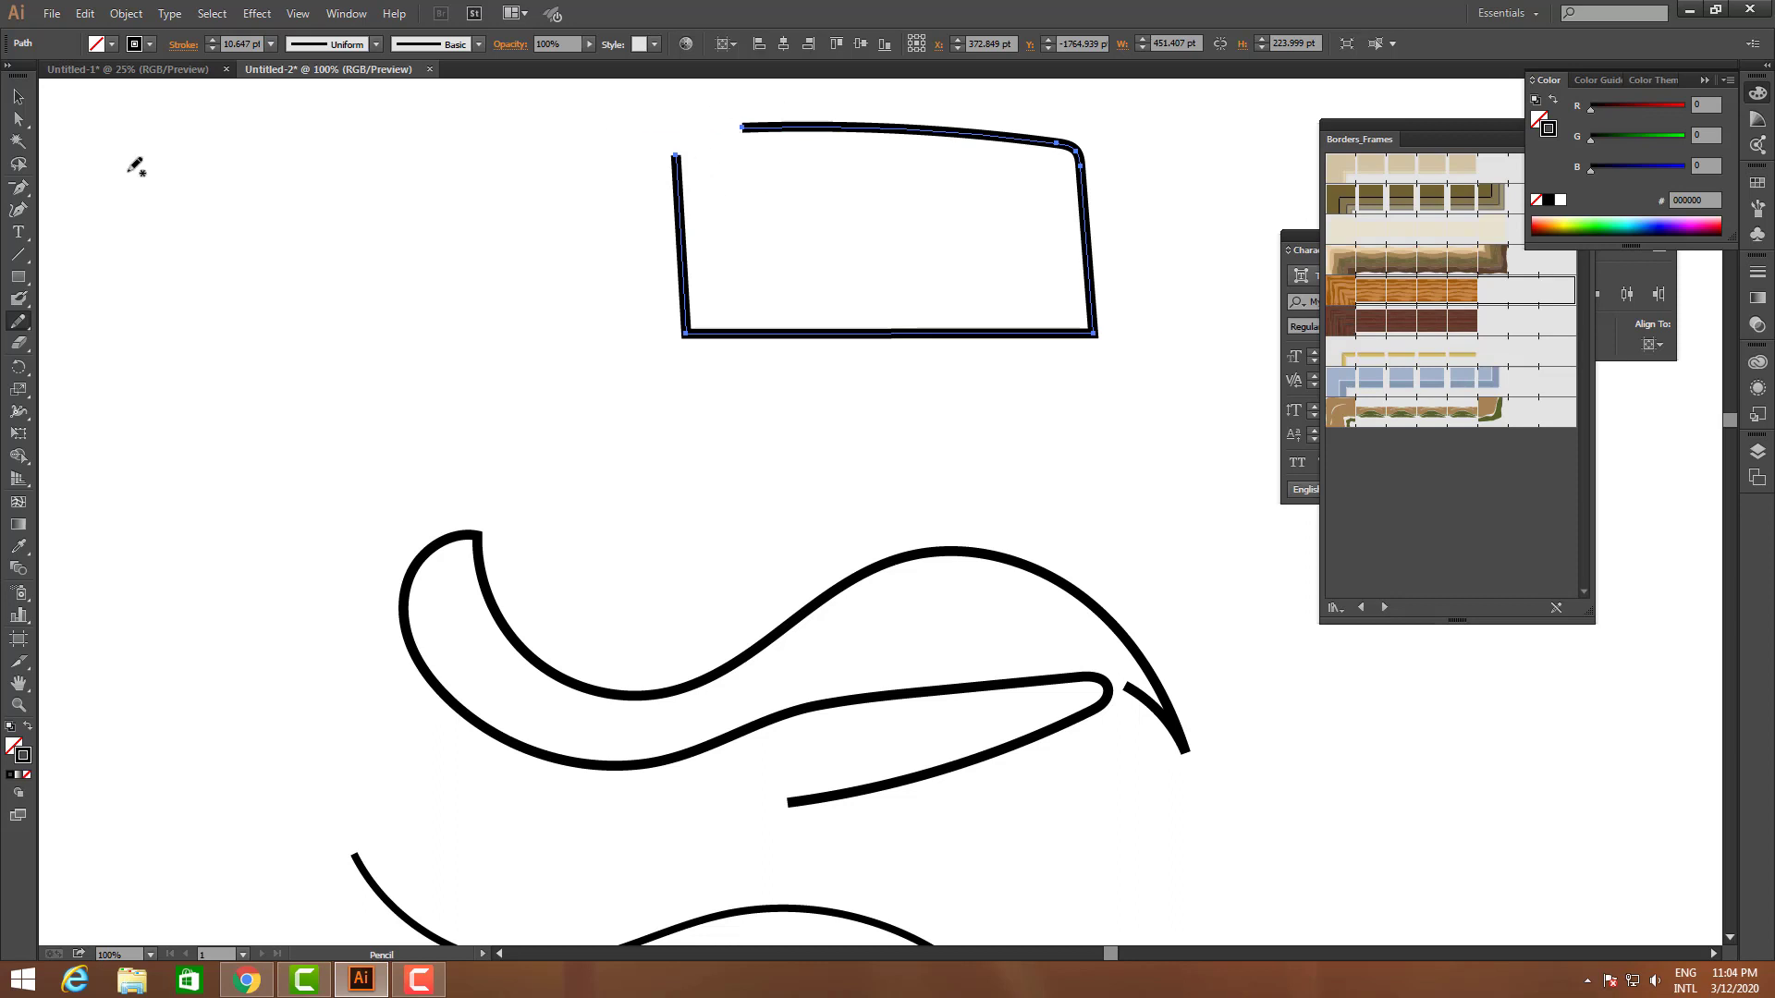
pyautogui.moveTo(18, 321)
pyautogui.mouseDown()
pyautogui.moveTo(66, 333)
pyautogui.moveTo(86, 387)
pyautogui.mouseUp()
pyautogui.moveTo(747, 125)
pyautogui.mouseDown()
pyautogui.moveTo(666, 157)
pyautogui.moveTo(683, 165)
pyautogui.mouseUp()
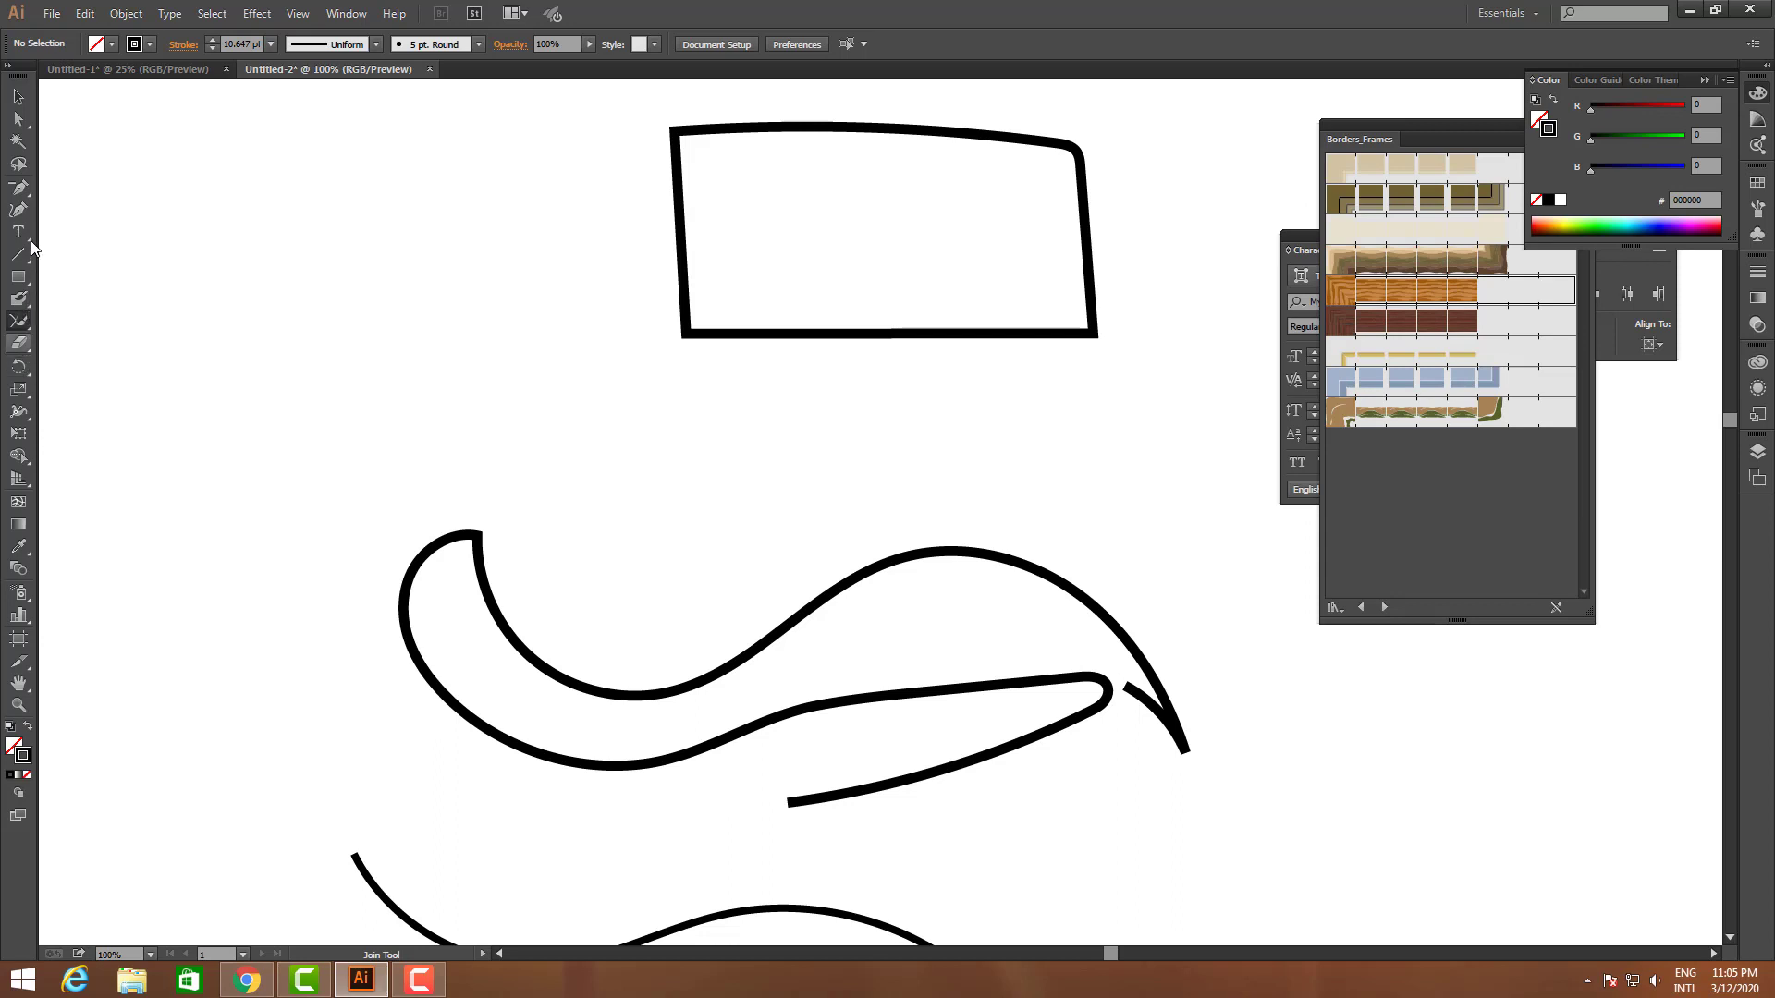
# - Draw an open curl with the Pencil, about 306 by 253 pt, to the left of the rectangle
pyautogui.click(22, 301)
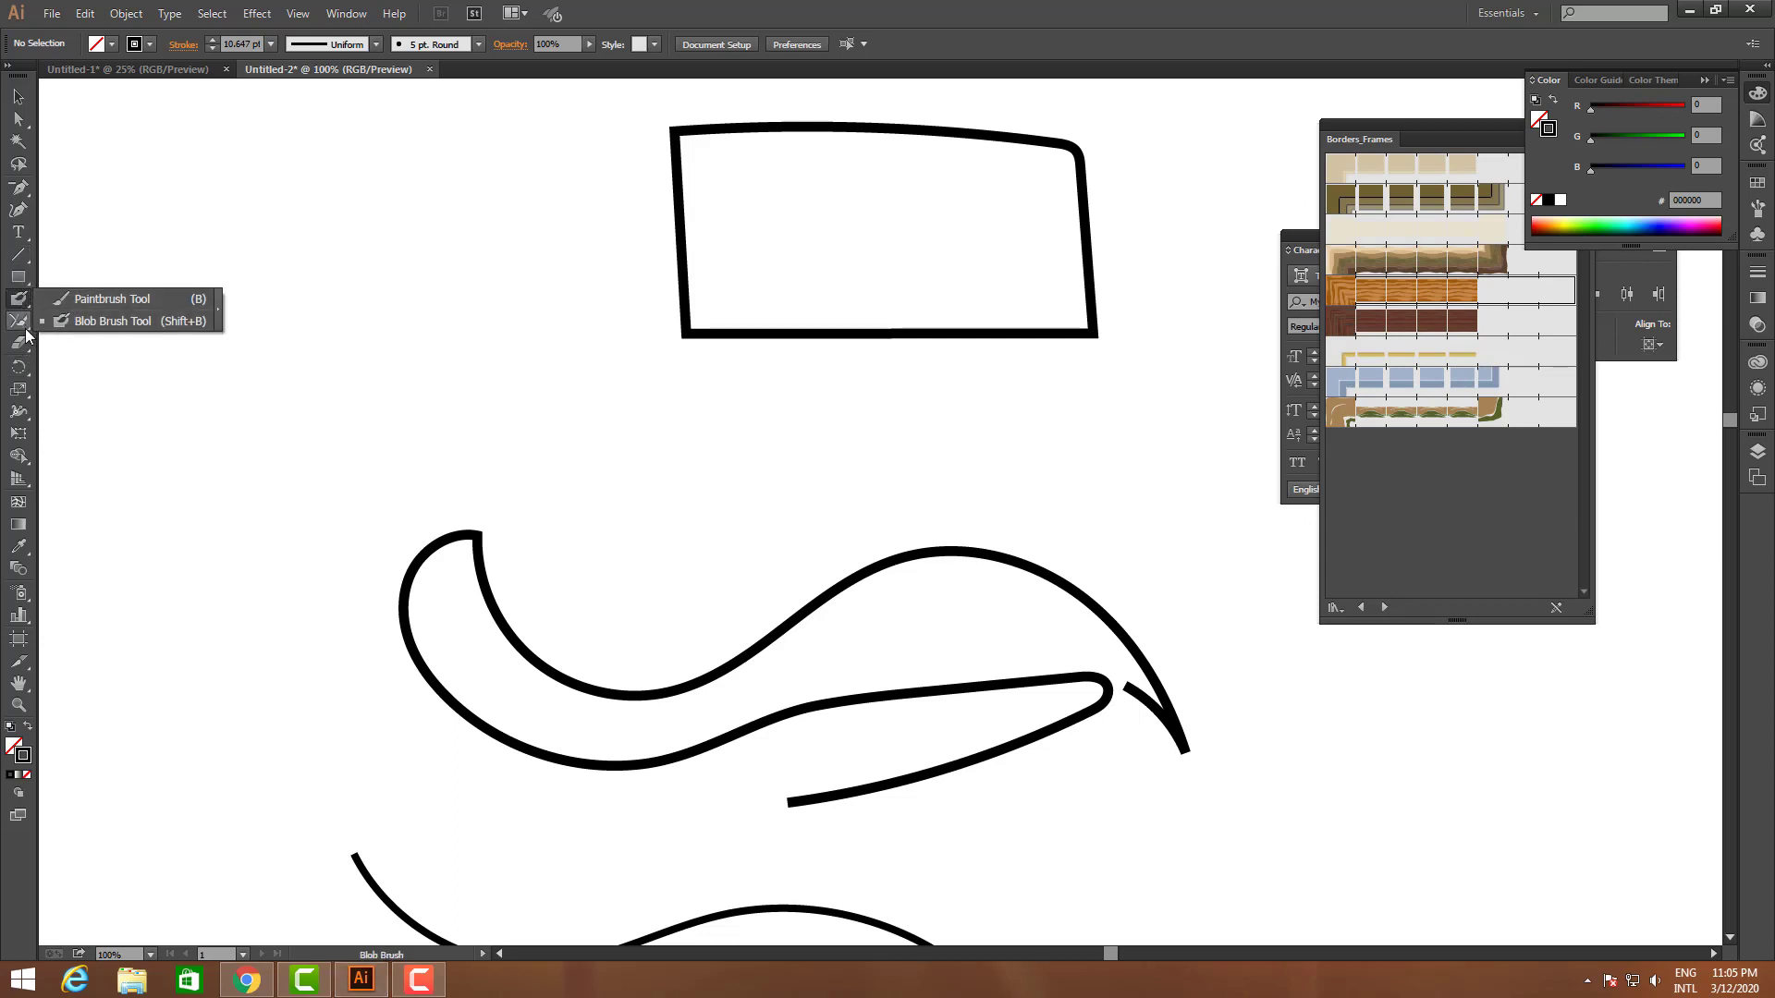
pyautogui.click(20, 321)
pyautogui.click(29, 325)
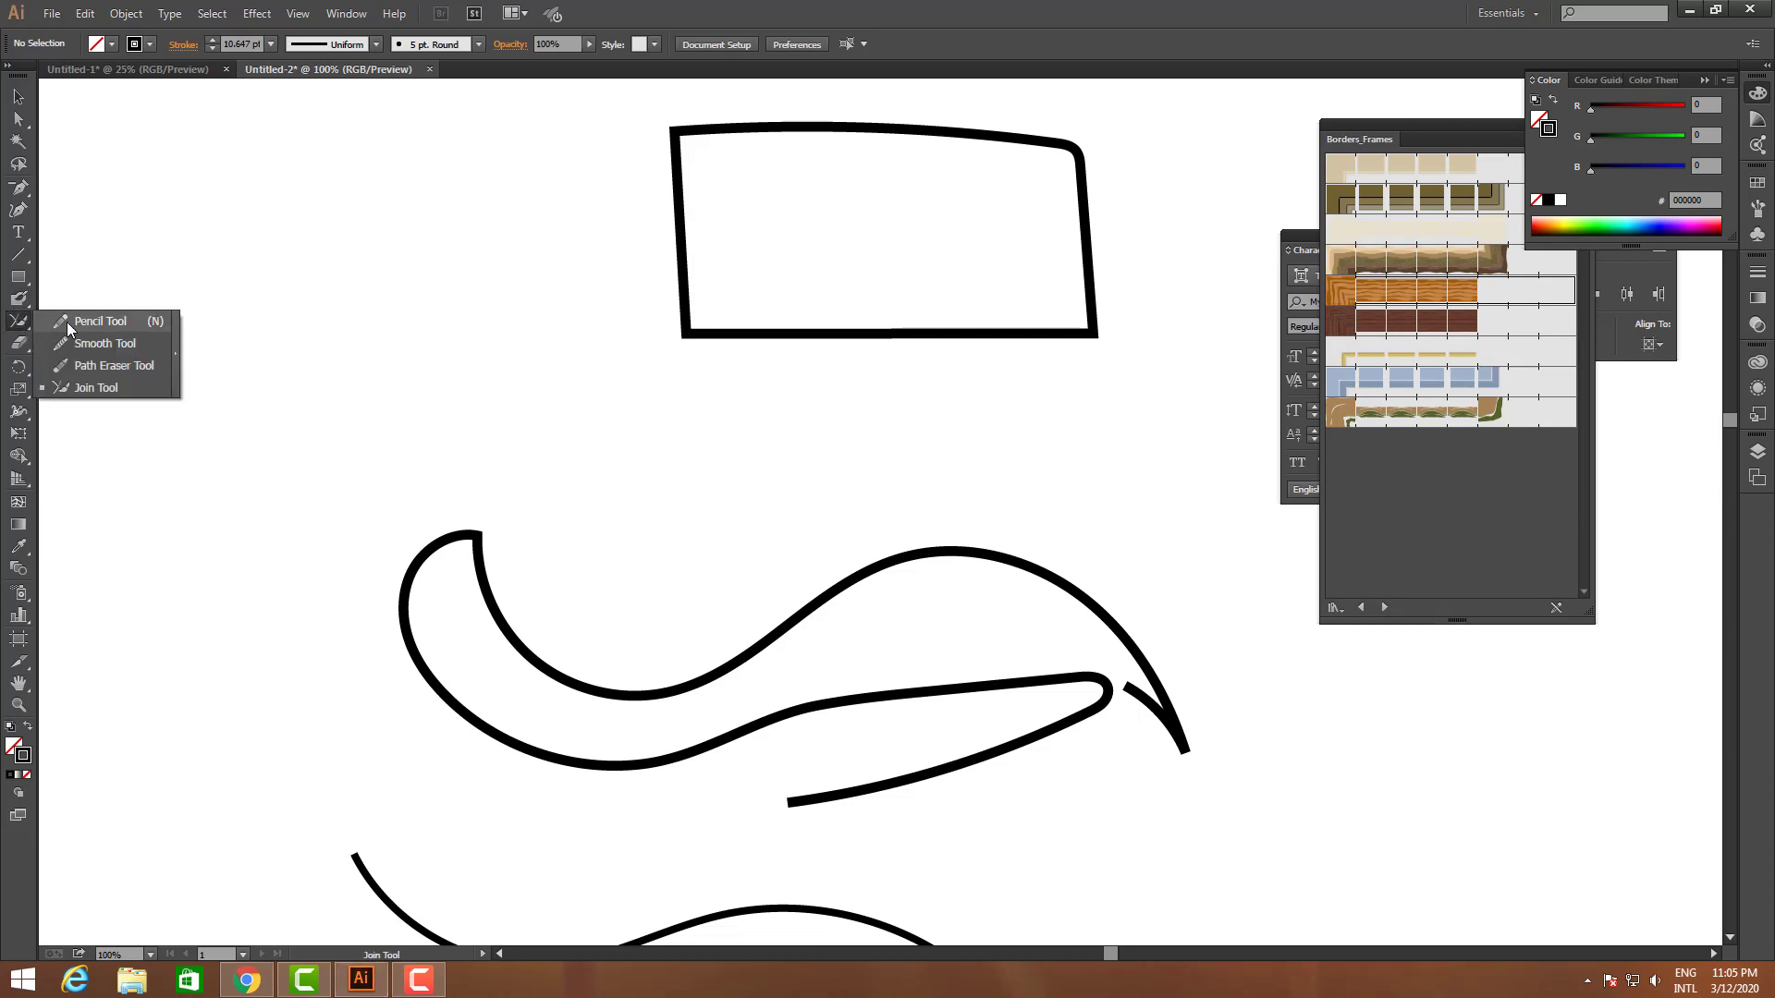
pyautogui.click(70, 321)
pyautogui.moveTo(182, 405)
pyautogui.mouseDown()
pyautogui.moveTo(335, 179)
pyautogui.moveTo(459, 297)
pyautogui.moveTo(419, 402)
pyautogui.moveTo(274, 344)
pyautogui.mouseUp()
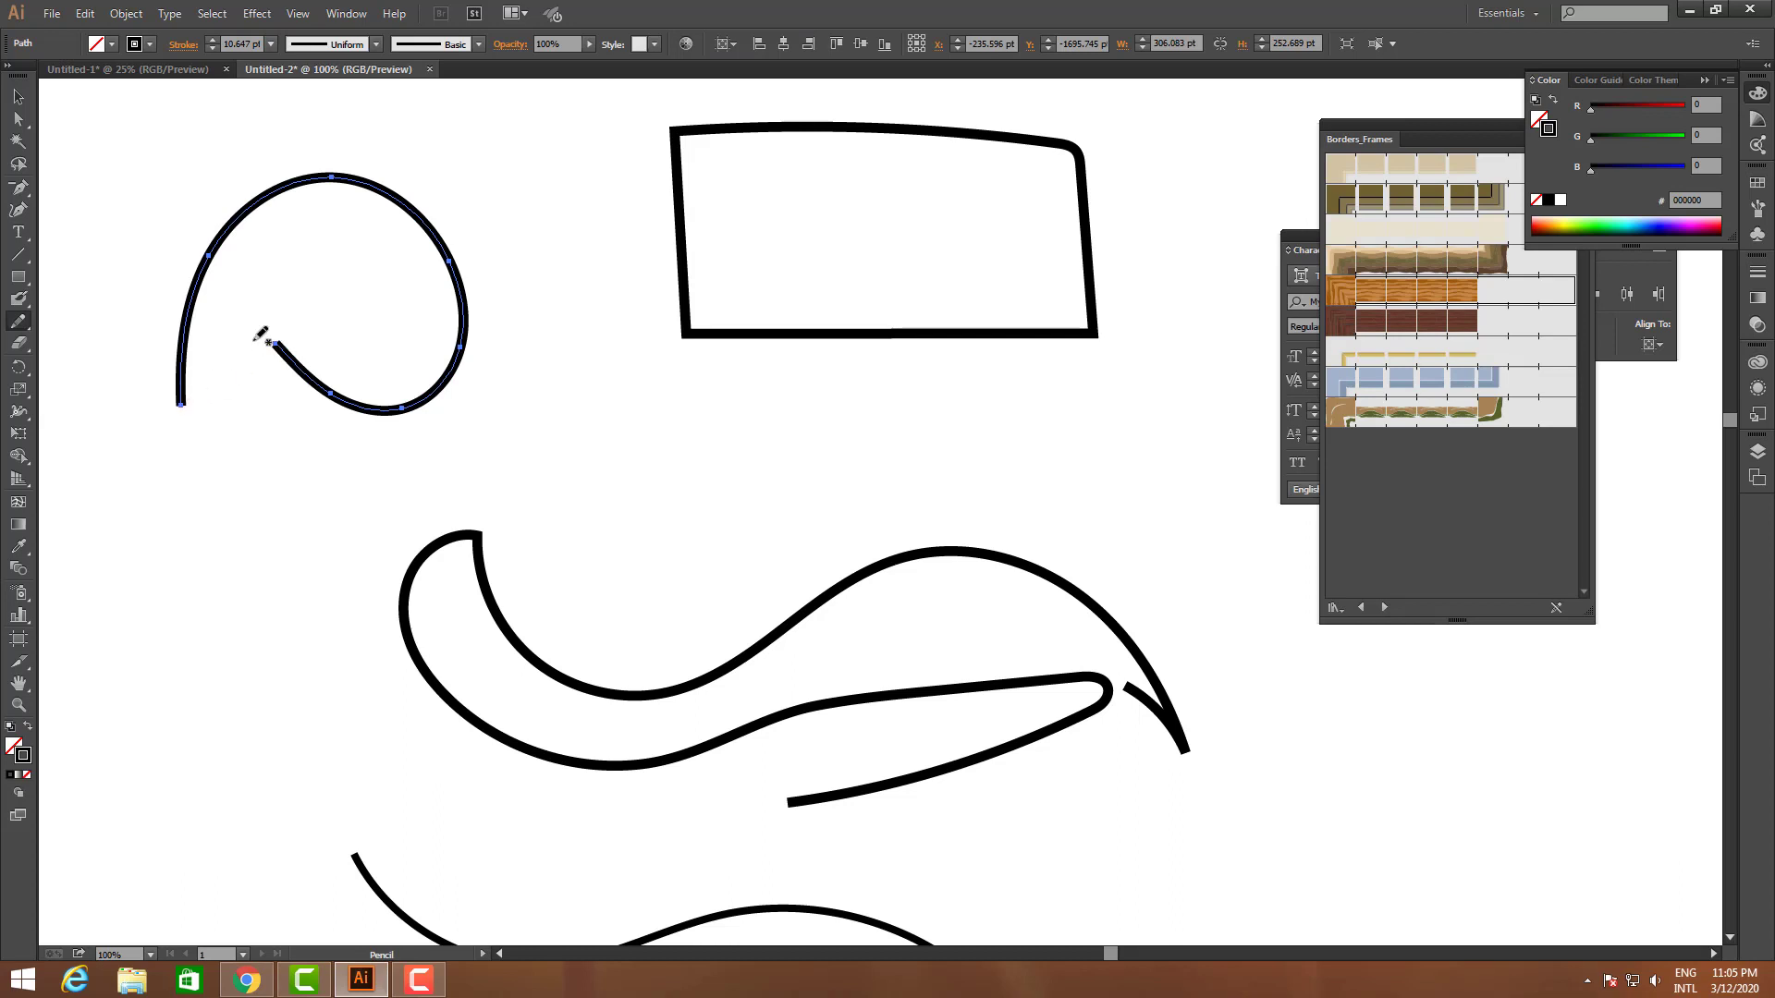
# - Try to connect the curl's inner end to its lower-left end with repeated Join tool strokes
pyautogui.moveTo(20, 324)
pyautogui.mouseDown()
pyautogui.moveTo(135, 347)
pyautogui.moveTo(113, 389)
pyautogui.mouseUp()
pyautogui.moveTo(278, 343); pyautogui.dragTo(176, 405)
pyautogui.moveTo(271, 346)
pyautogui.mouseDown()
pyautogui.moveTo(182, 407)
pyautogui.moveTo(280, 339)
pyautogui.moveTo(178, 405)
pyautogui.mouseUp()
pyautogui.moveTo(280, 344)
pyautogui.mouseDown()
pyautogui.moveTo(236, 332)
pyautogui.moveTo(176, 407)
pyautogui.mouseUp()
pyautogui.moveTo(276, 344); pyautogui.dragTo(180, 405)
# - Move the curl down by about 43 pt and keep it selected
pyautogui.click(19, 97)
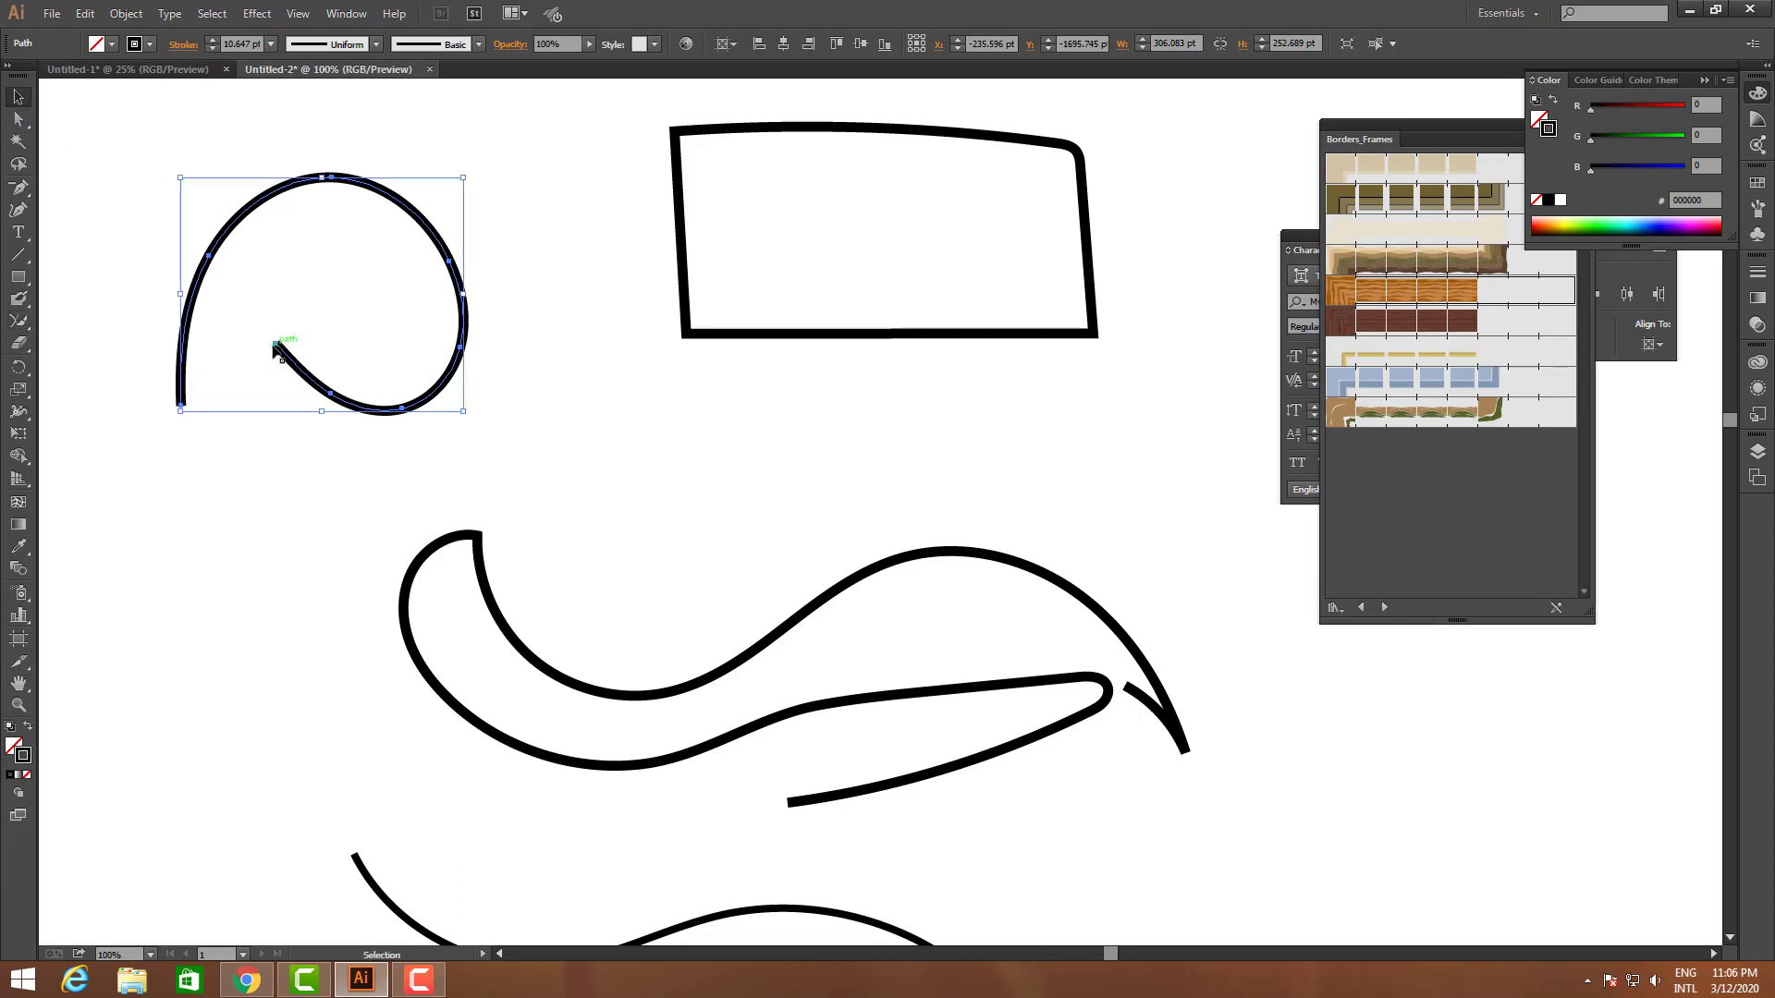
pyautogui.moveTo(276, 345); pyautogui.dragTo(277, 385)
pyautogui.click(284, 428)
pyautogui.moveTo(191, 269); pyautogui.dragTo(358, 464)
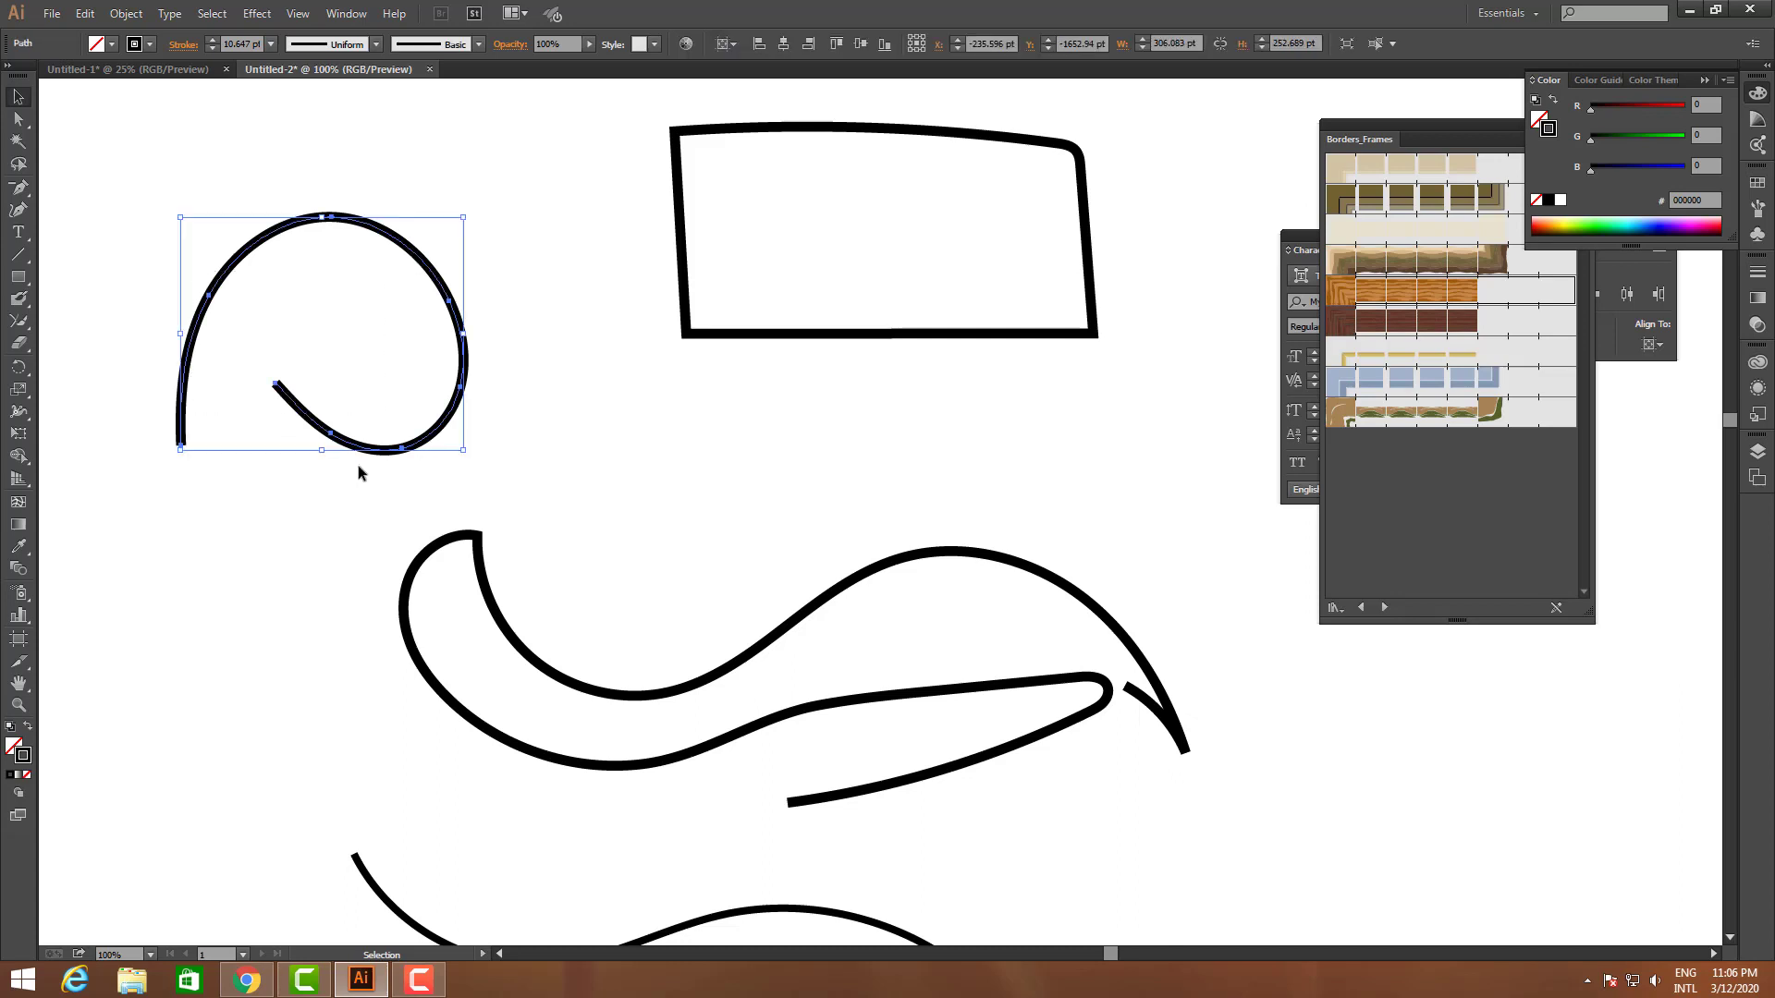
# - Try again to join the moved curl's ends, brushing the Join tool from the lower-left end and through the gap
pyautogui.moveTo(19, 321); pyautogui.dragTo(92, 388)
pyautogui.moveTo(179, 443)
pyautogui.mouseDown()
pyautogui.moveTo(282, 383)
pyautogui.moveTo(249, 364)
pyautogui.moveTo(193, 414)
pyautogui.moveTo(191, 453)
pyautogui.moveTo(290, 401)
pyautogui.mouseUp()
pyautogui.moveTo(190, 476)
pyautogui.mouseDown()
pyautogui.moveTo(317, 397)
pyautogui.moveTo(211, 482)
pyautogui.mouseUp()
pyautogui.moveTo(218, 416)
pyautogui.mouseDown()
pyautogui.moveTo(323, 390)
pyautogui.moveTo(263, 482)
pyautogui.mouseUp()
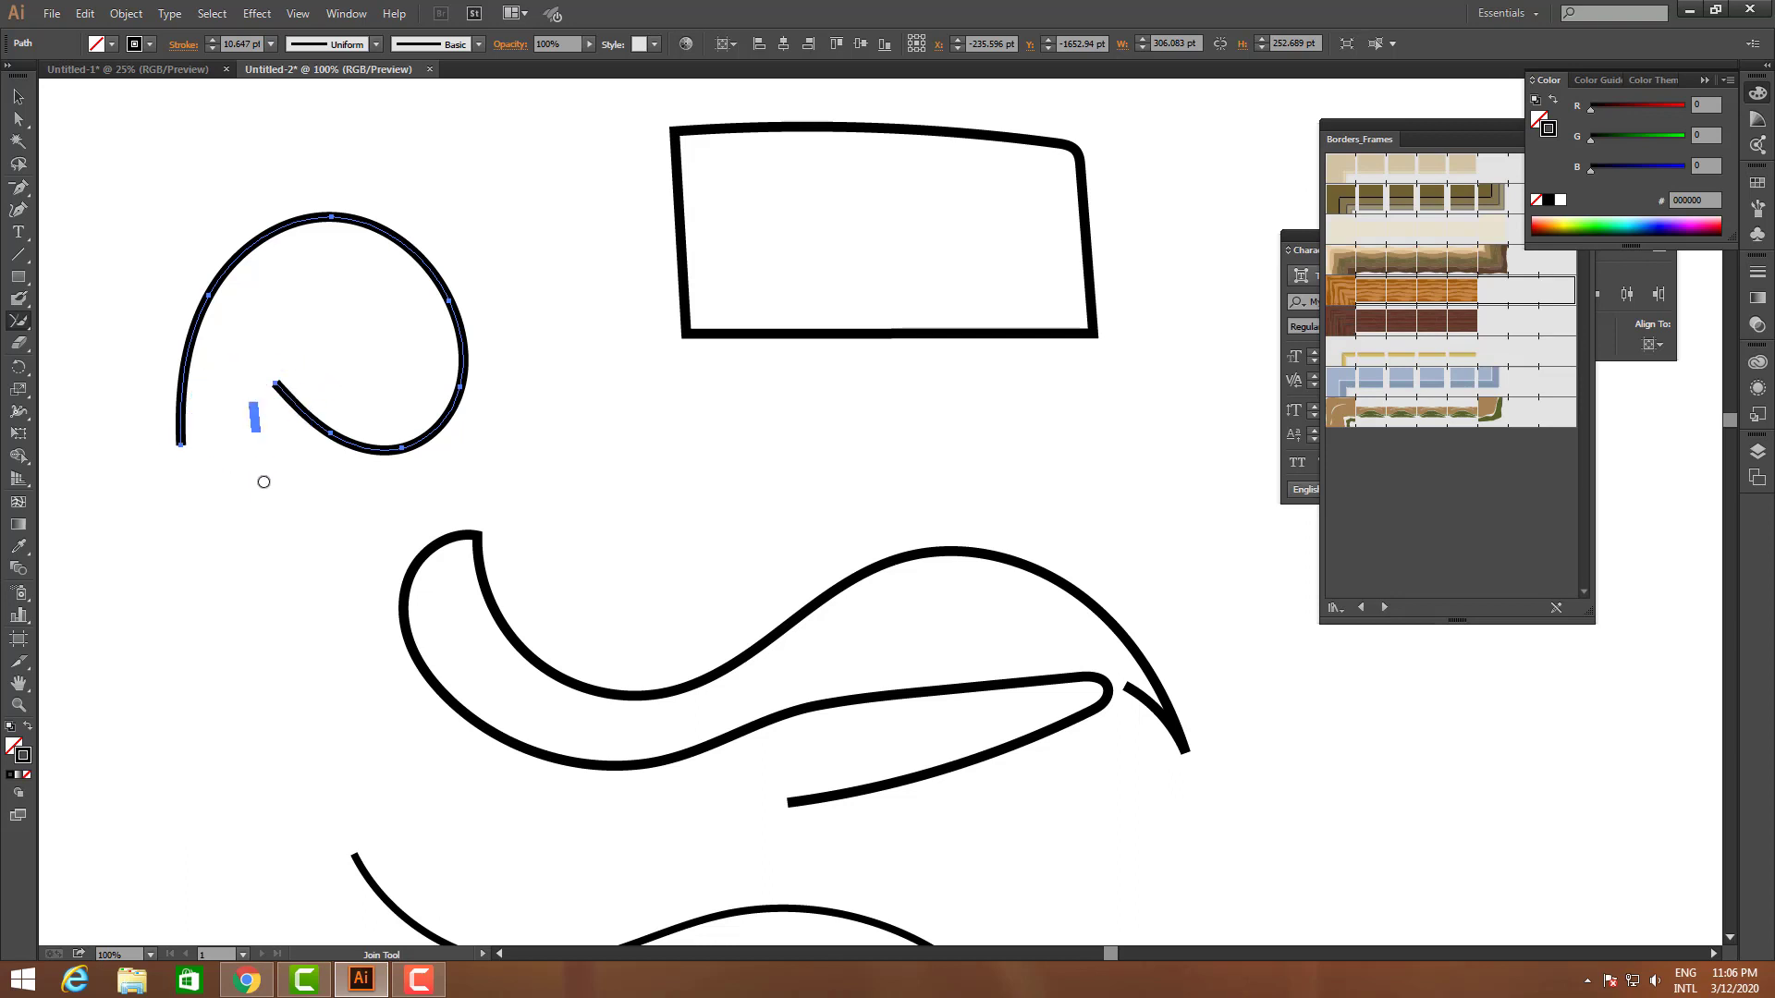
# - Draw a nearly closed rounded blob with the Pencil, about 414 pt wide, above the curl, leaving a small gap at its upper-left
pyautogui.scroll(3, 371, 562)
pyautogui.click(23, 279)
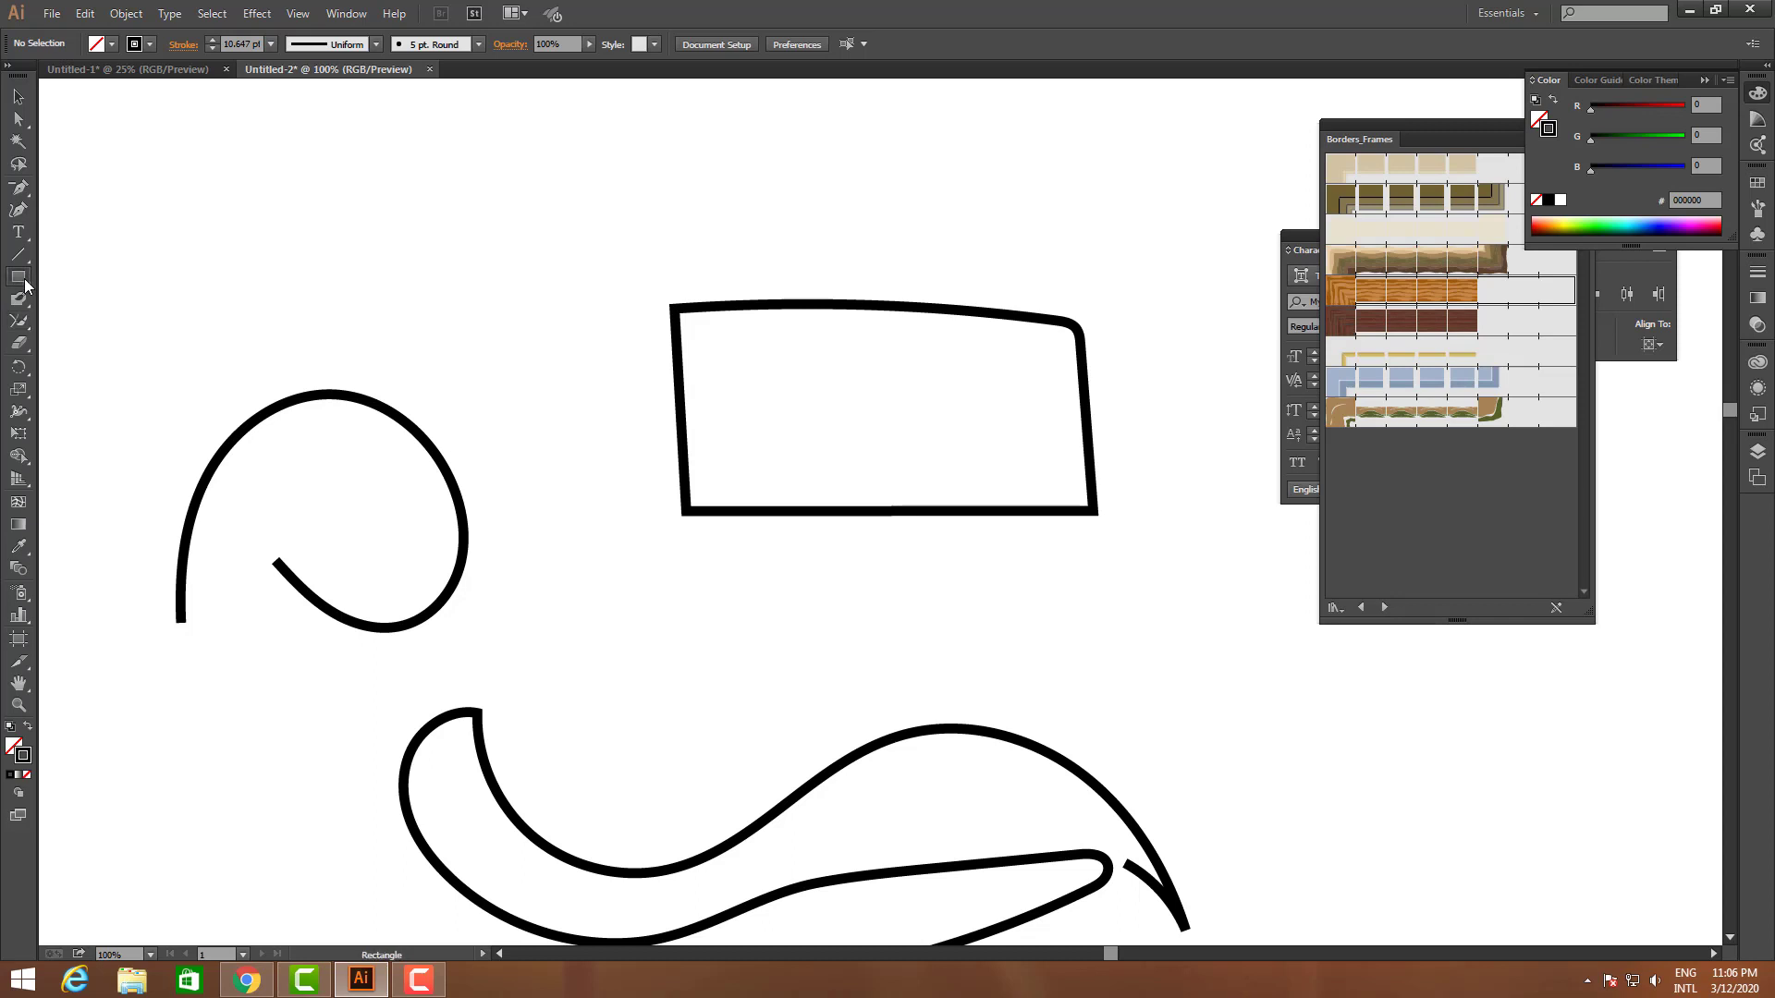
pyautogui.click(26, 330)
pyautogui.click(25, 323)
pyautogui.click(22, 323)
pyautogui.click(81, 321)
pyautogui.scroll(4, 422, 533)
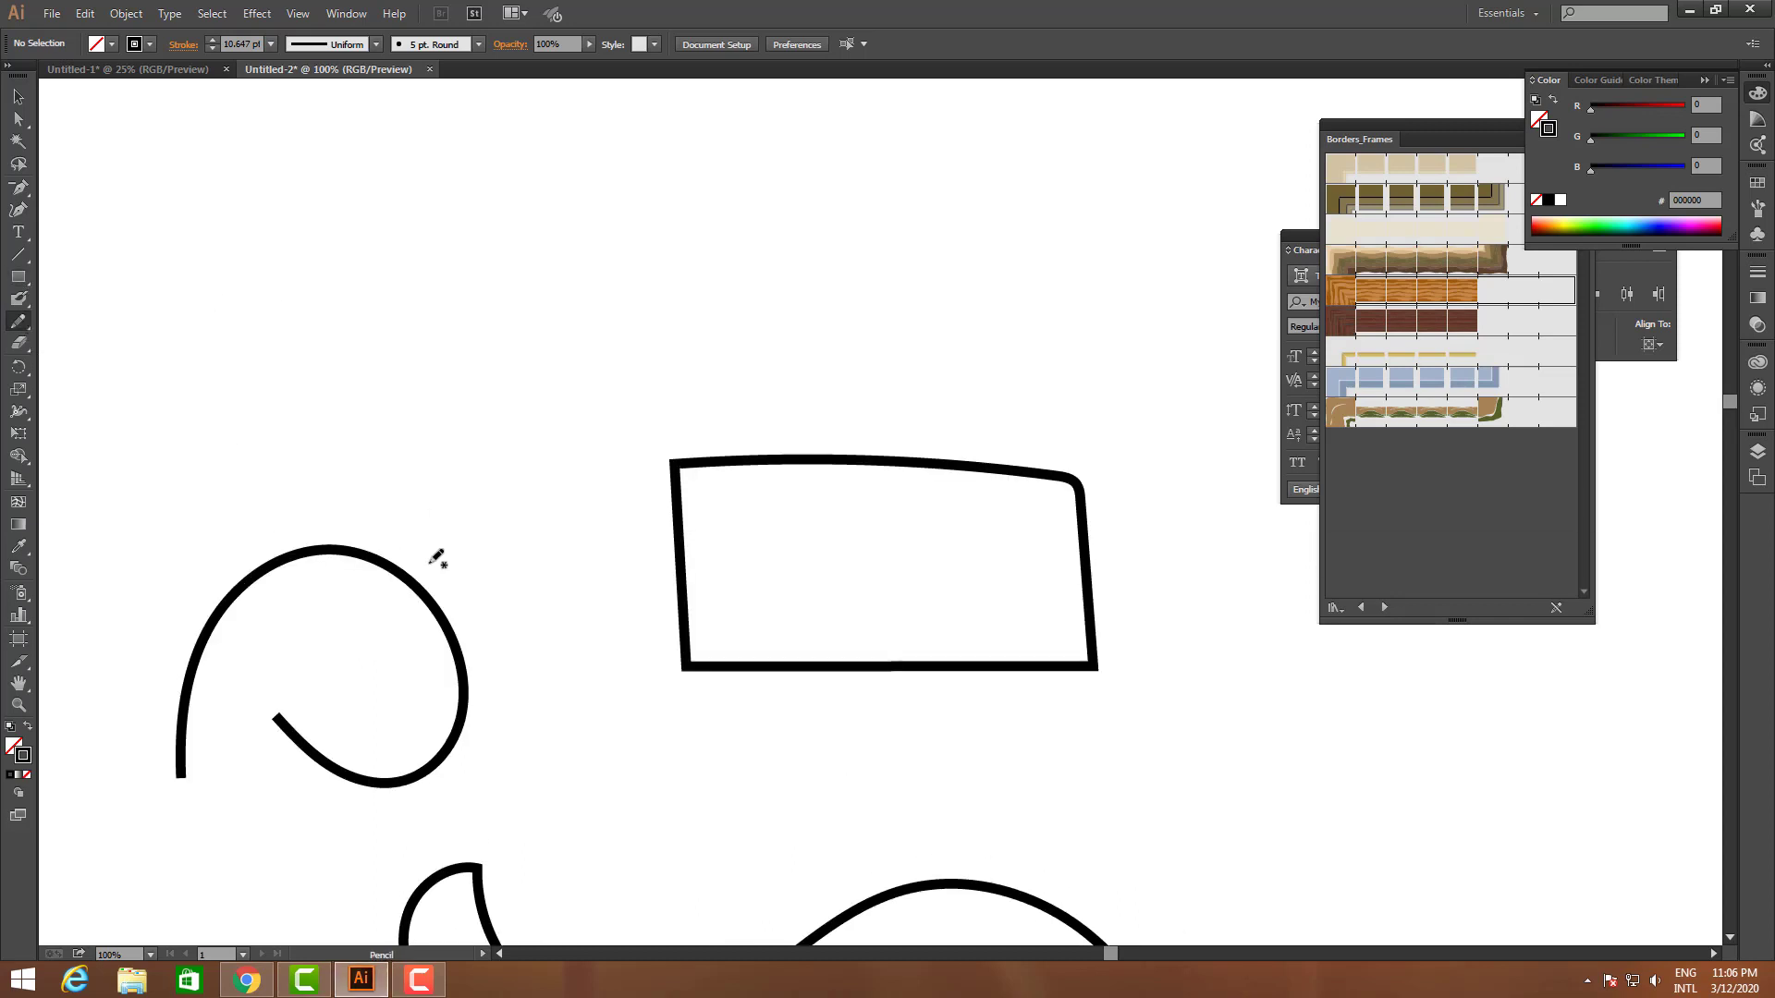
pyautogui.moveTo(257, 196)
pyautogui.mouseDown()
pyautogui.moveTo(177, 351)
pyautogui.moveTo(313, 518)
pyautogui.moveTo(551, 448)
pyautogui.moveTo(435, 252)
pyautogui.moveTo(281, 194)
pyautogui.mouseUp()
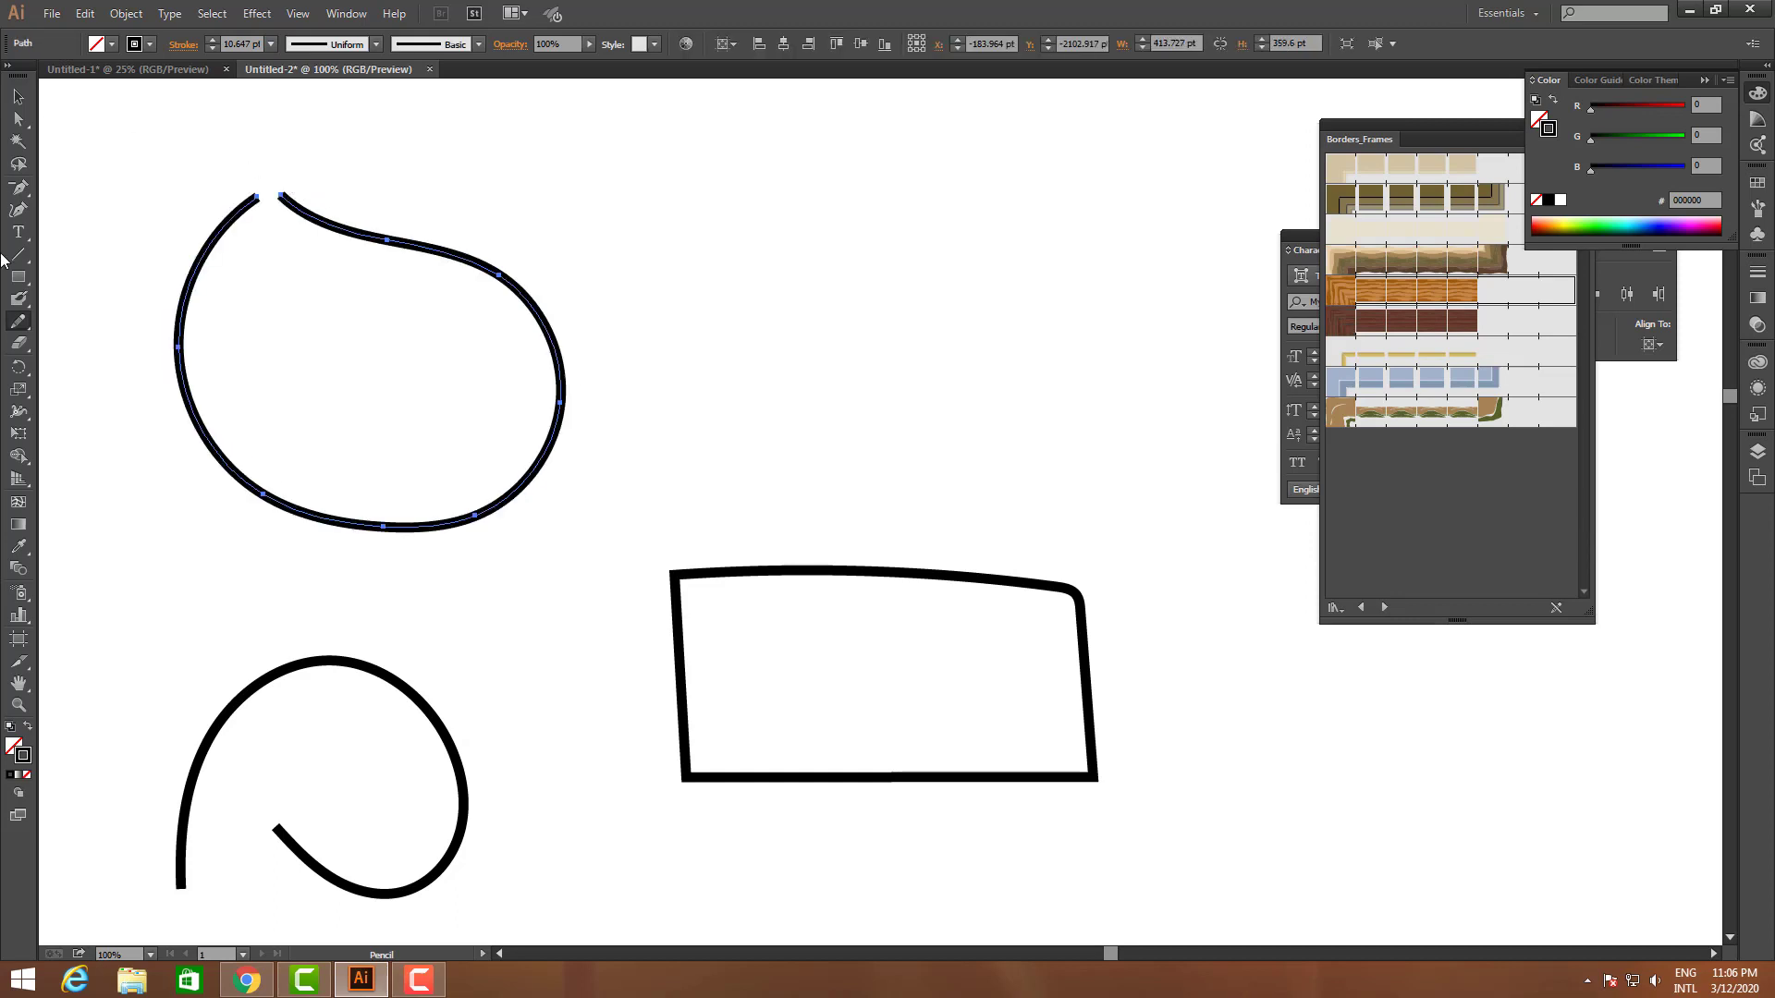
# - Close the small gap at the top of the rounded blob with the Join tool, forming a pointed corner
pyautogui.click(25, 328)
pyautogui.click(83, 389)
pyautogui.moveTo(280, 197); pyautogui.dragTo(253, 208)
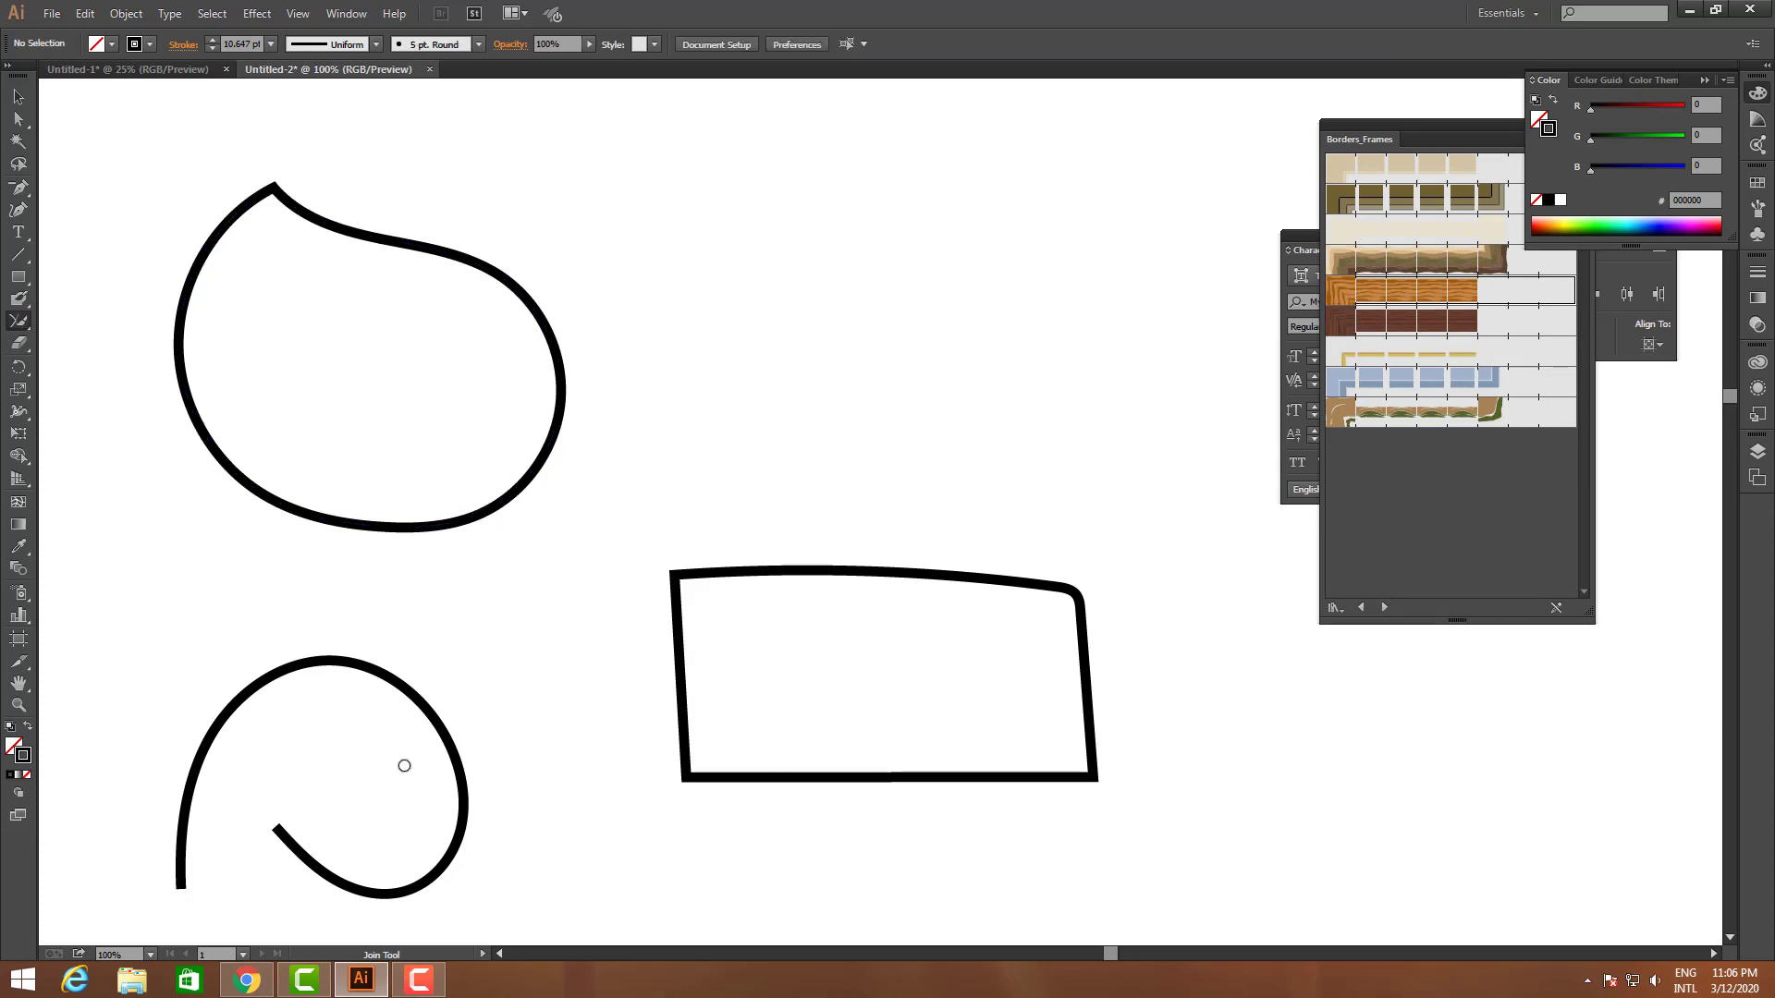
# - Select the open curl and try to bridge its wide gap with one Join tool stroke from inner to outer end
pyautogui.scroll(12, 391, 789)
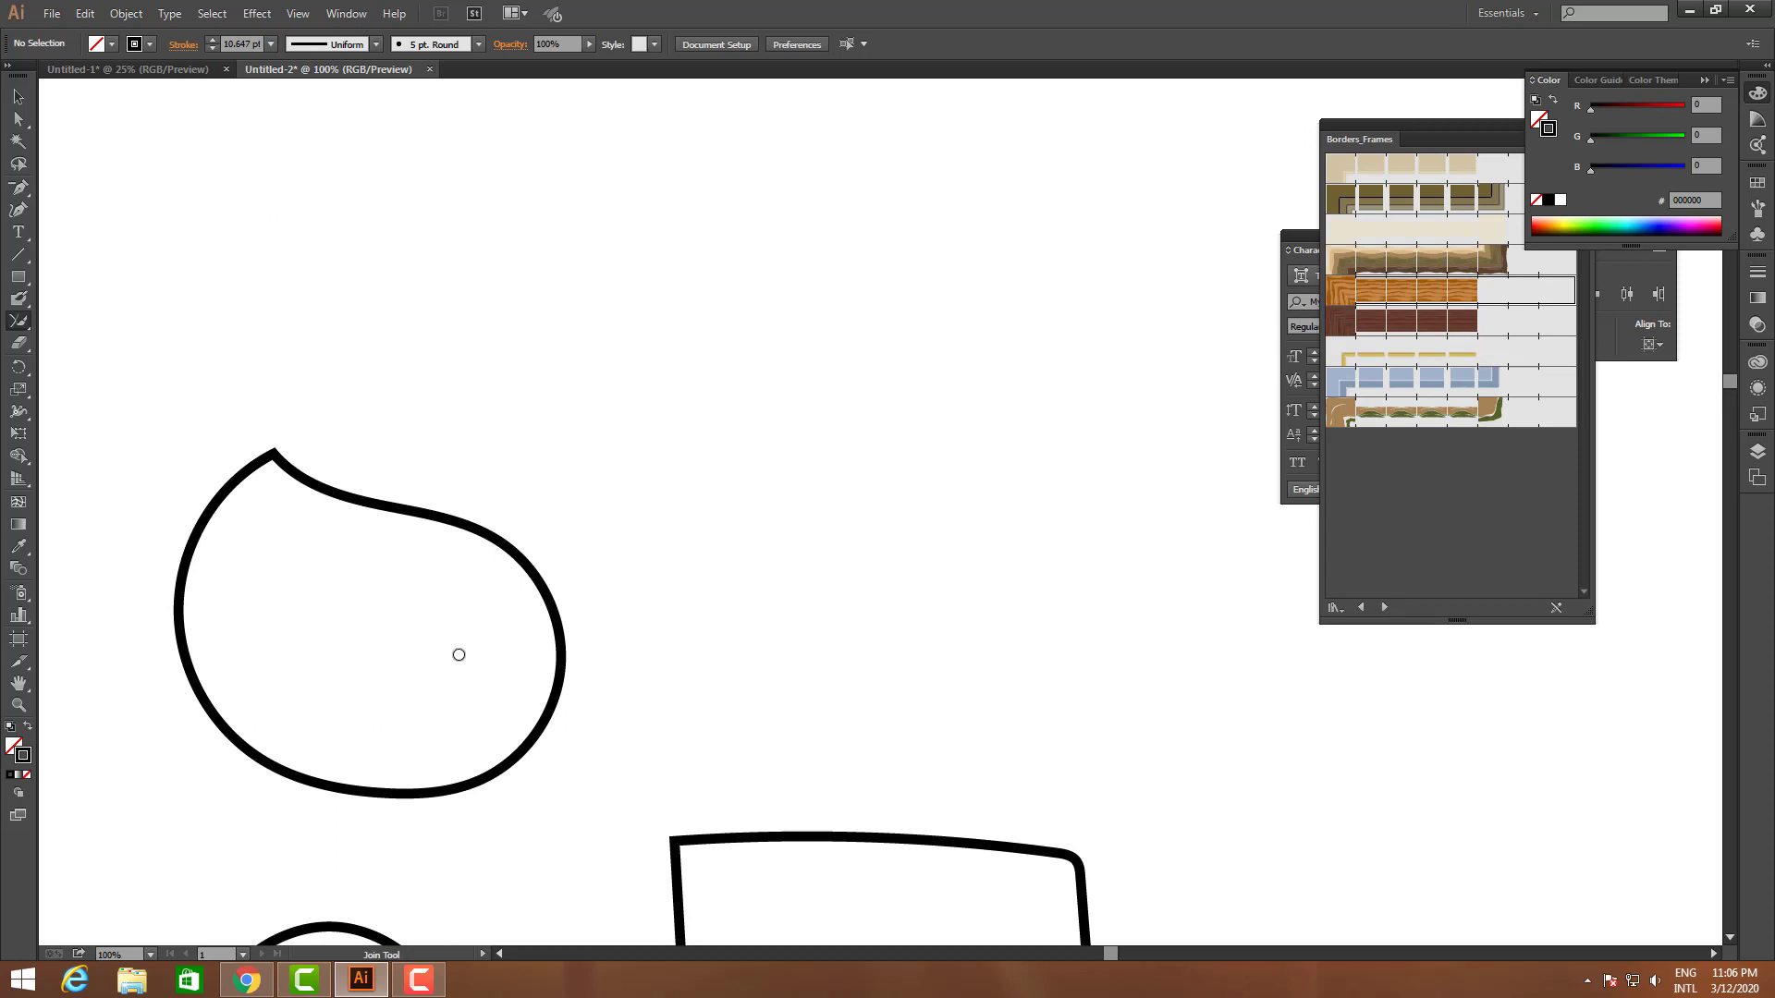
pyautogui.scroll(-11, 437, 724)
pyautogui.click(18, 96)
pyautogui.moveTo(399, 590); pyautogui.dragTo(304, 684)
pyautogui.click(18, 321)
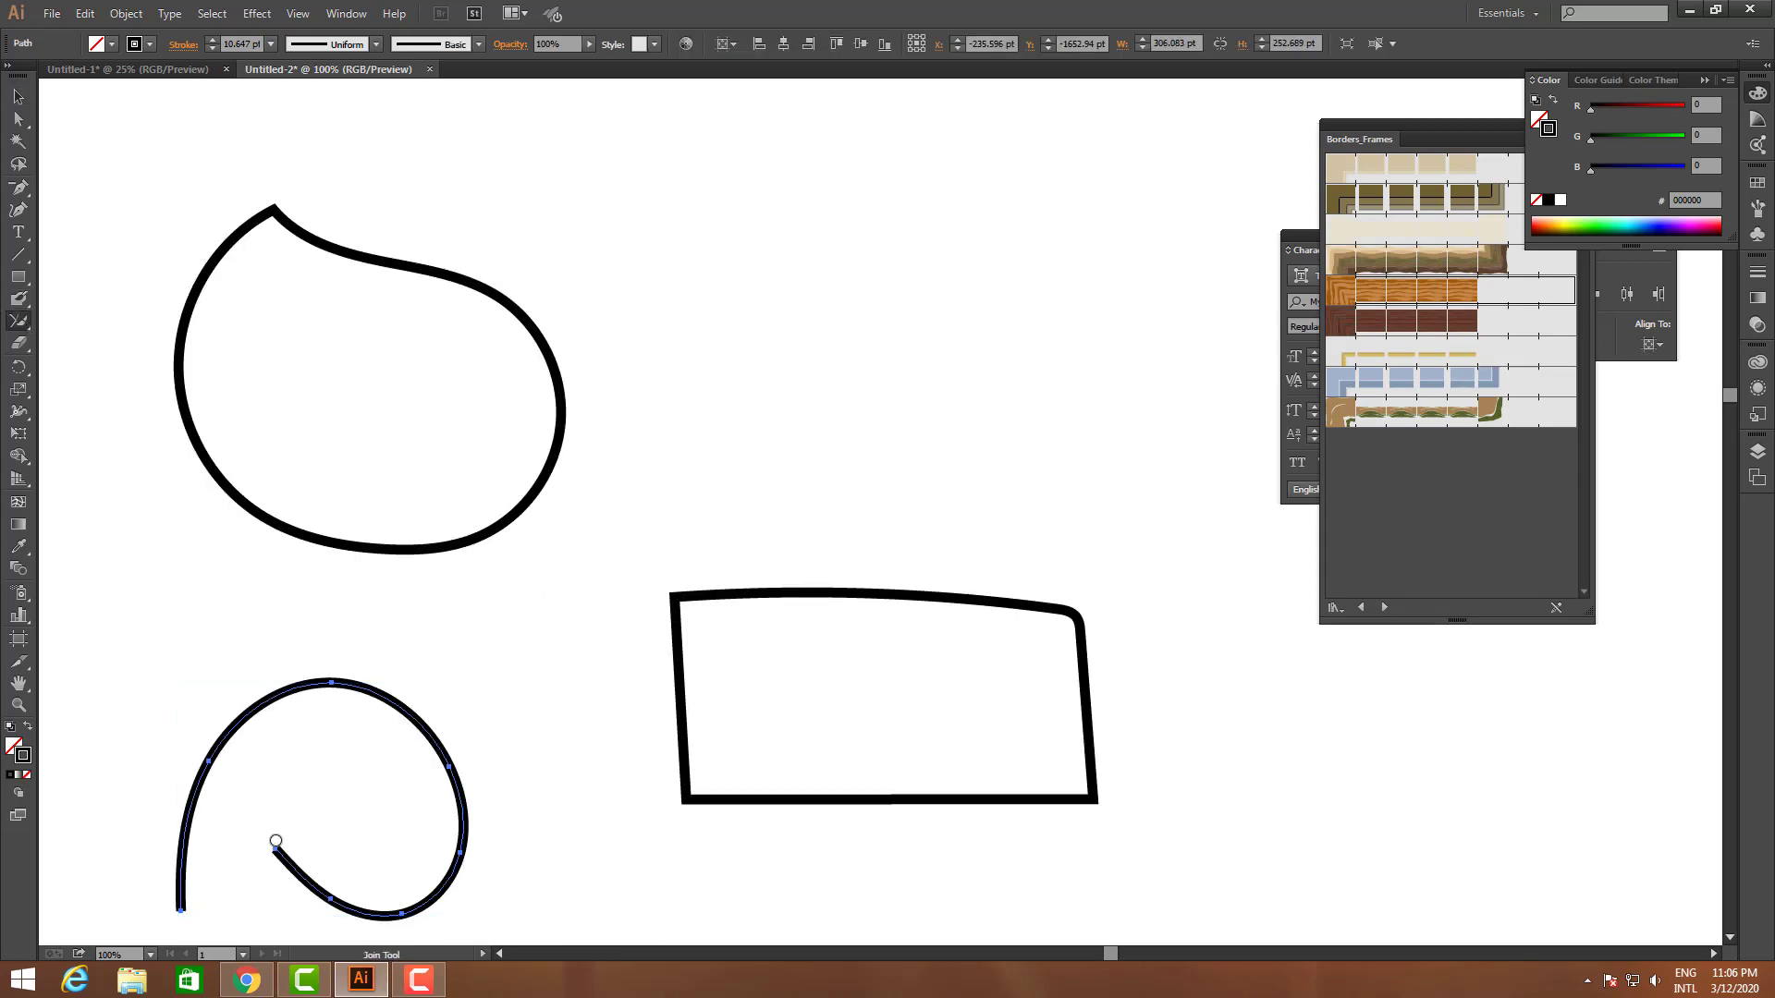
pyautogui.moveTo(274, 847); pyautogui.dragTo(188, 907)
pyautogui.click(18, 96)
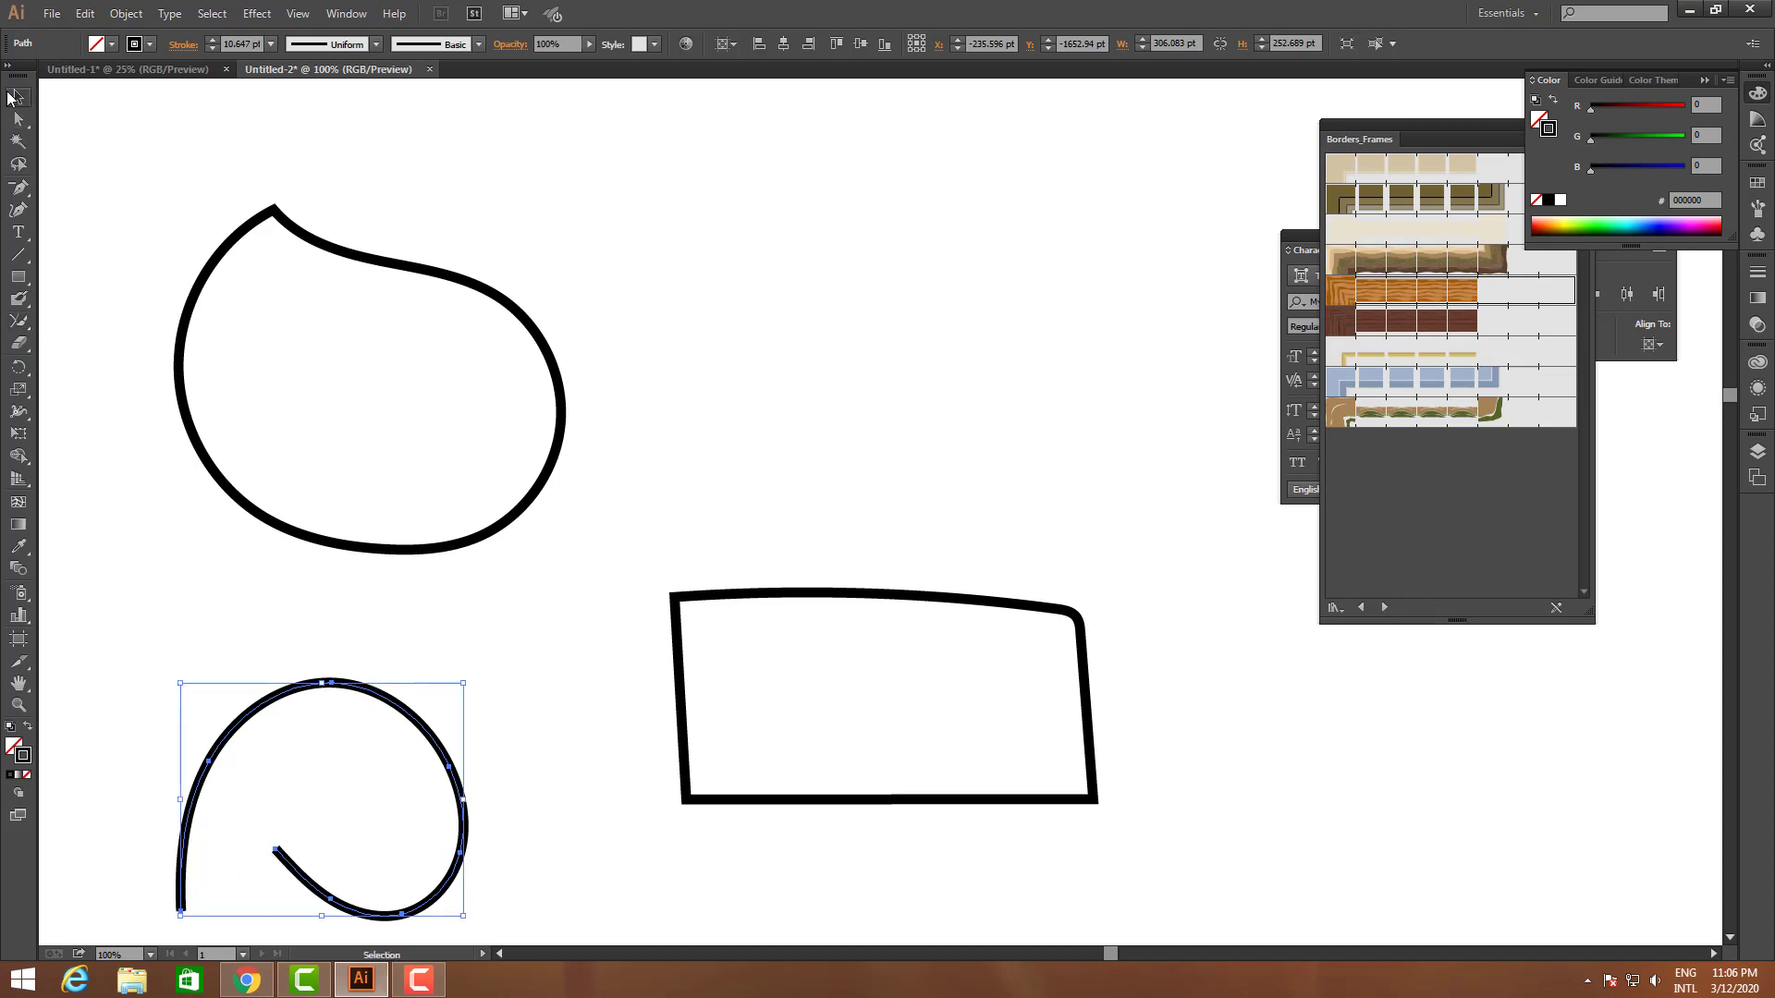
pyautogui.click(25, 329)
pyautogui.click(25, 330)
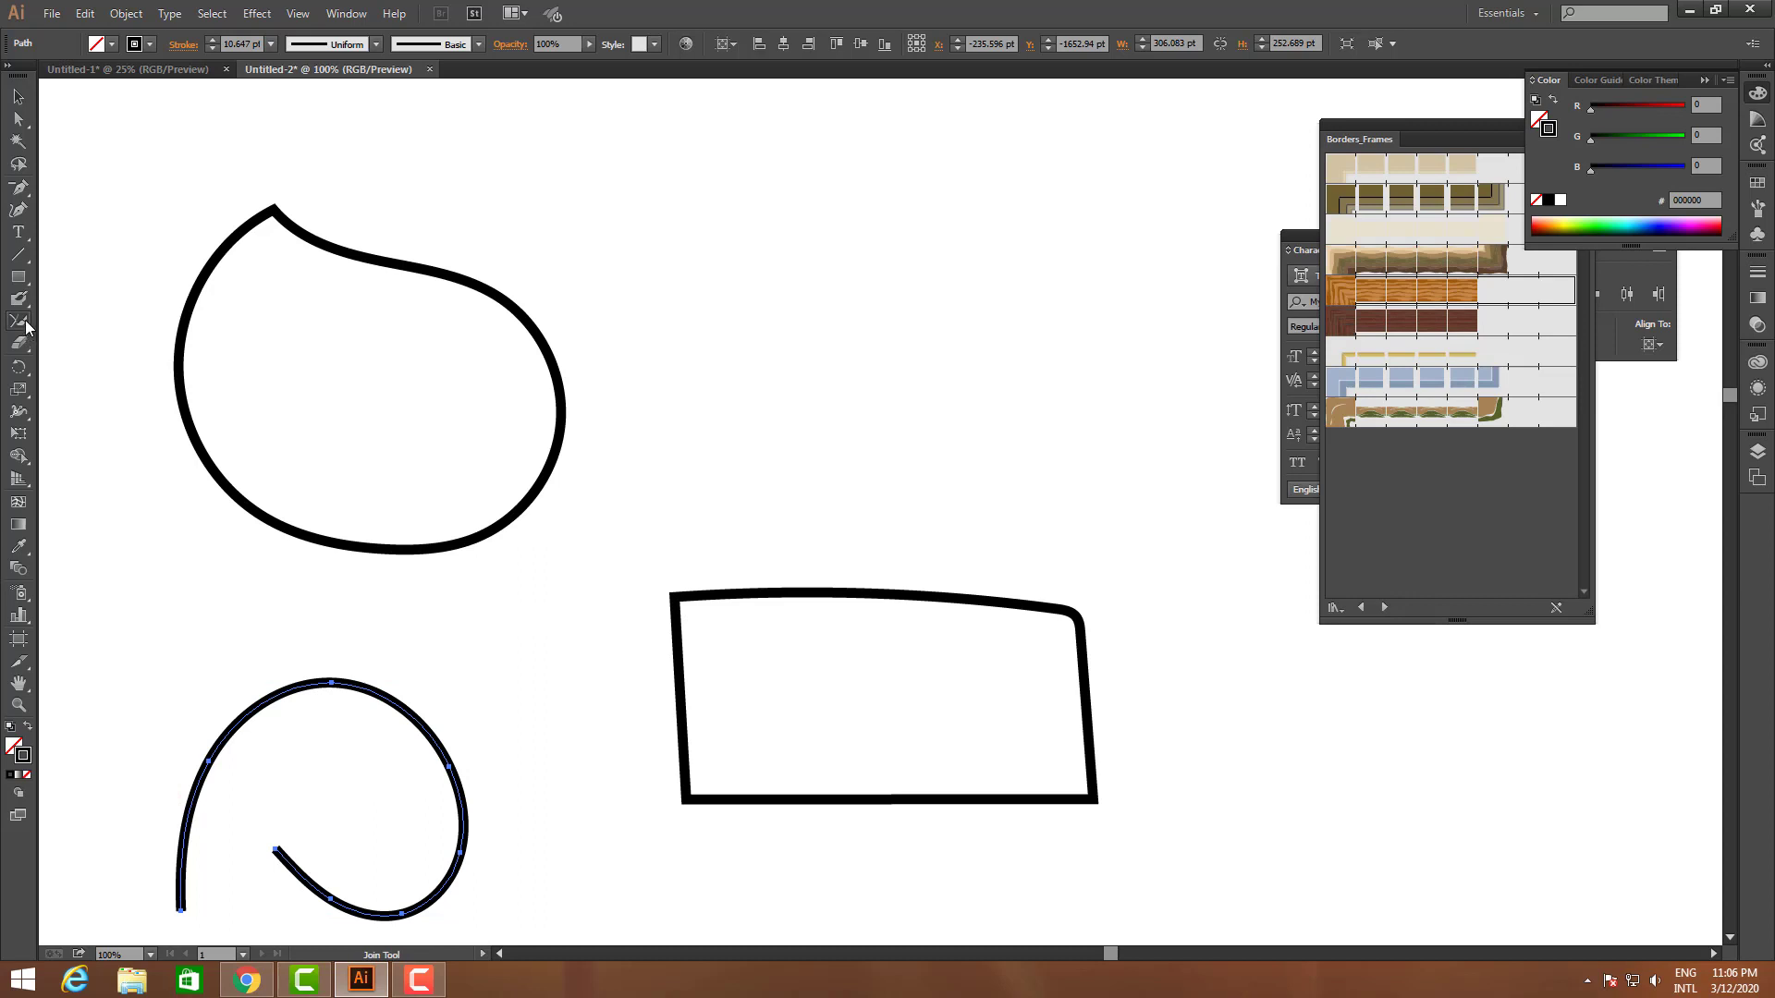
pyautogui.click(25, 328)
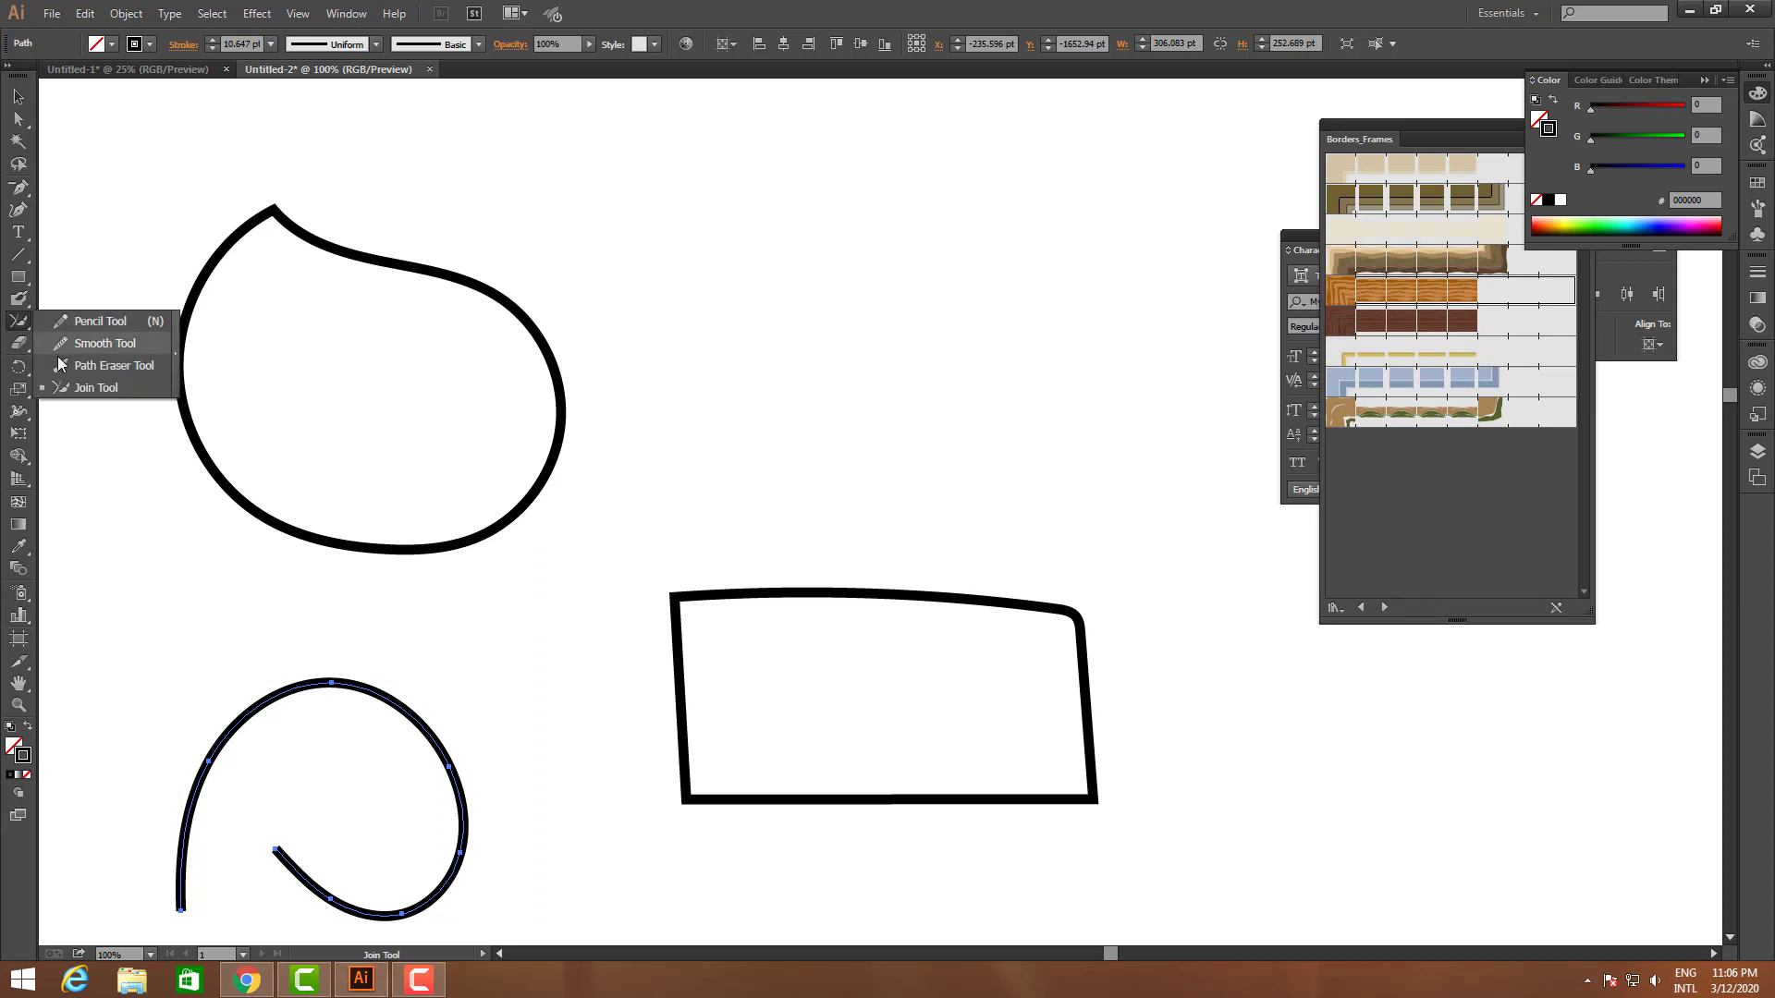
pyautogui.click(26, 349)
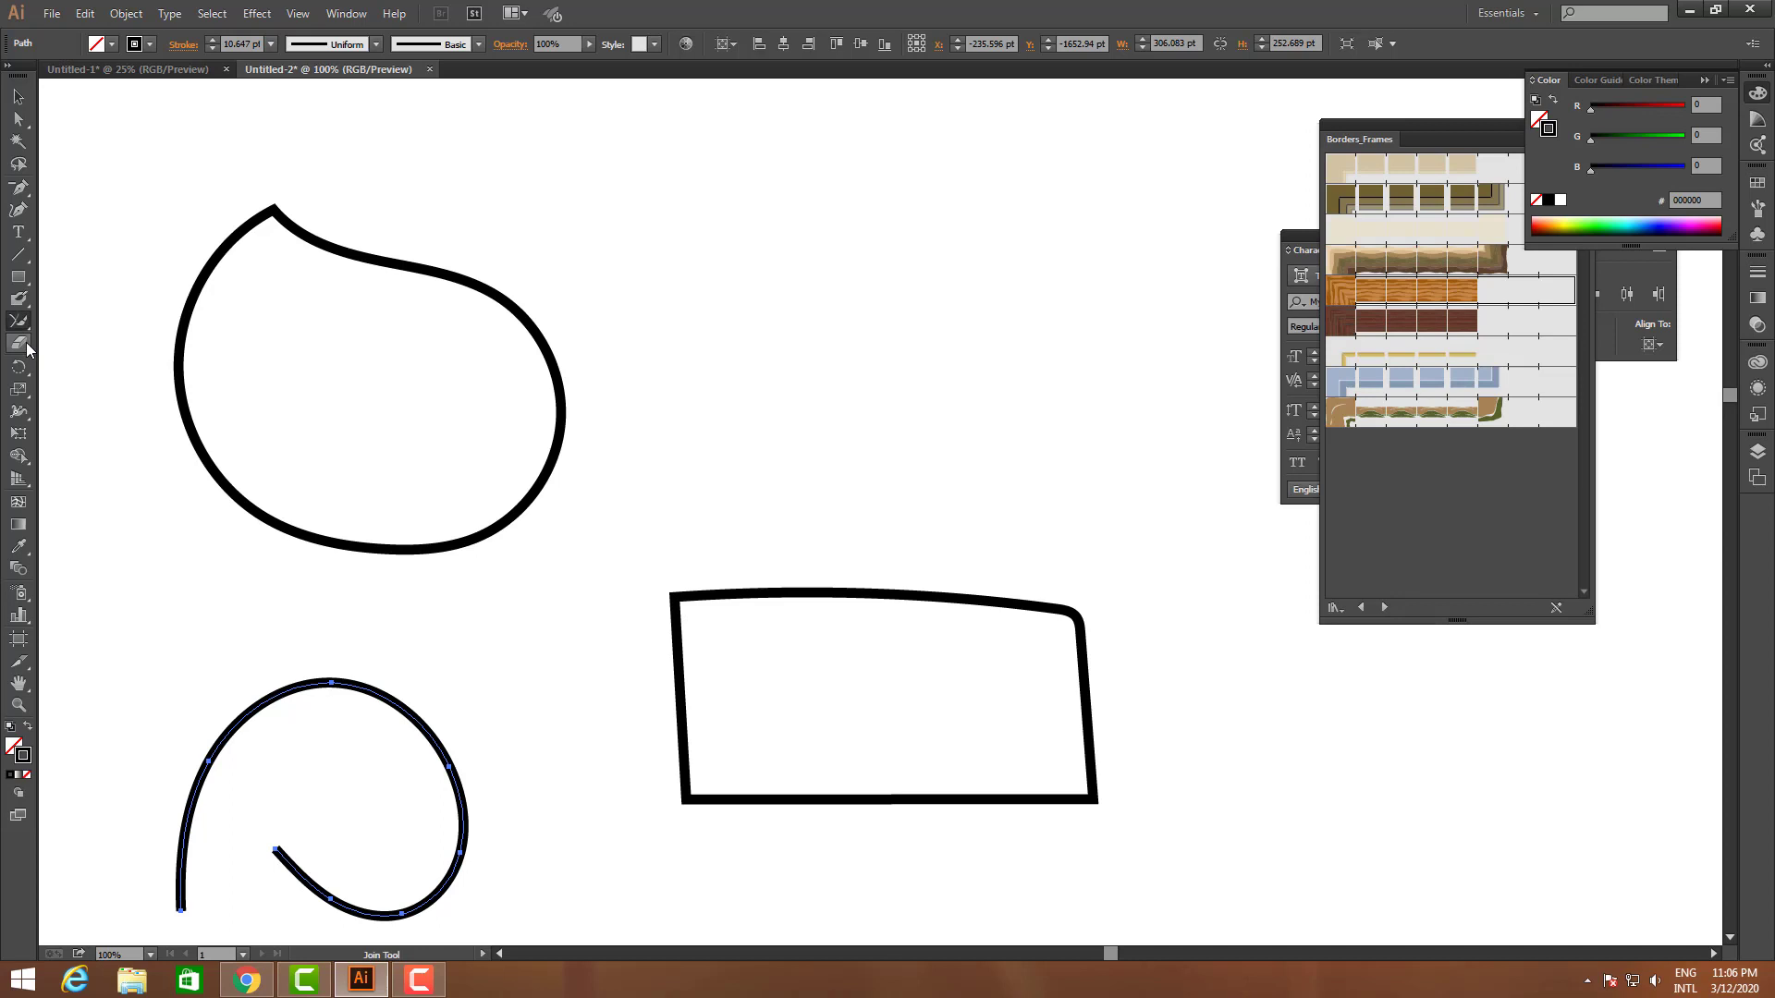
pyautogui.click(28, 350)
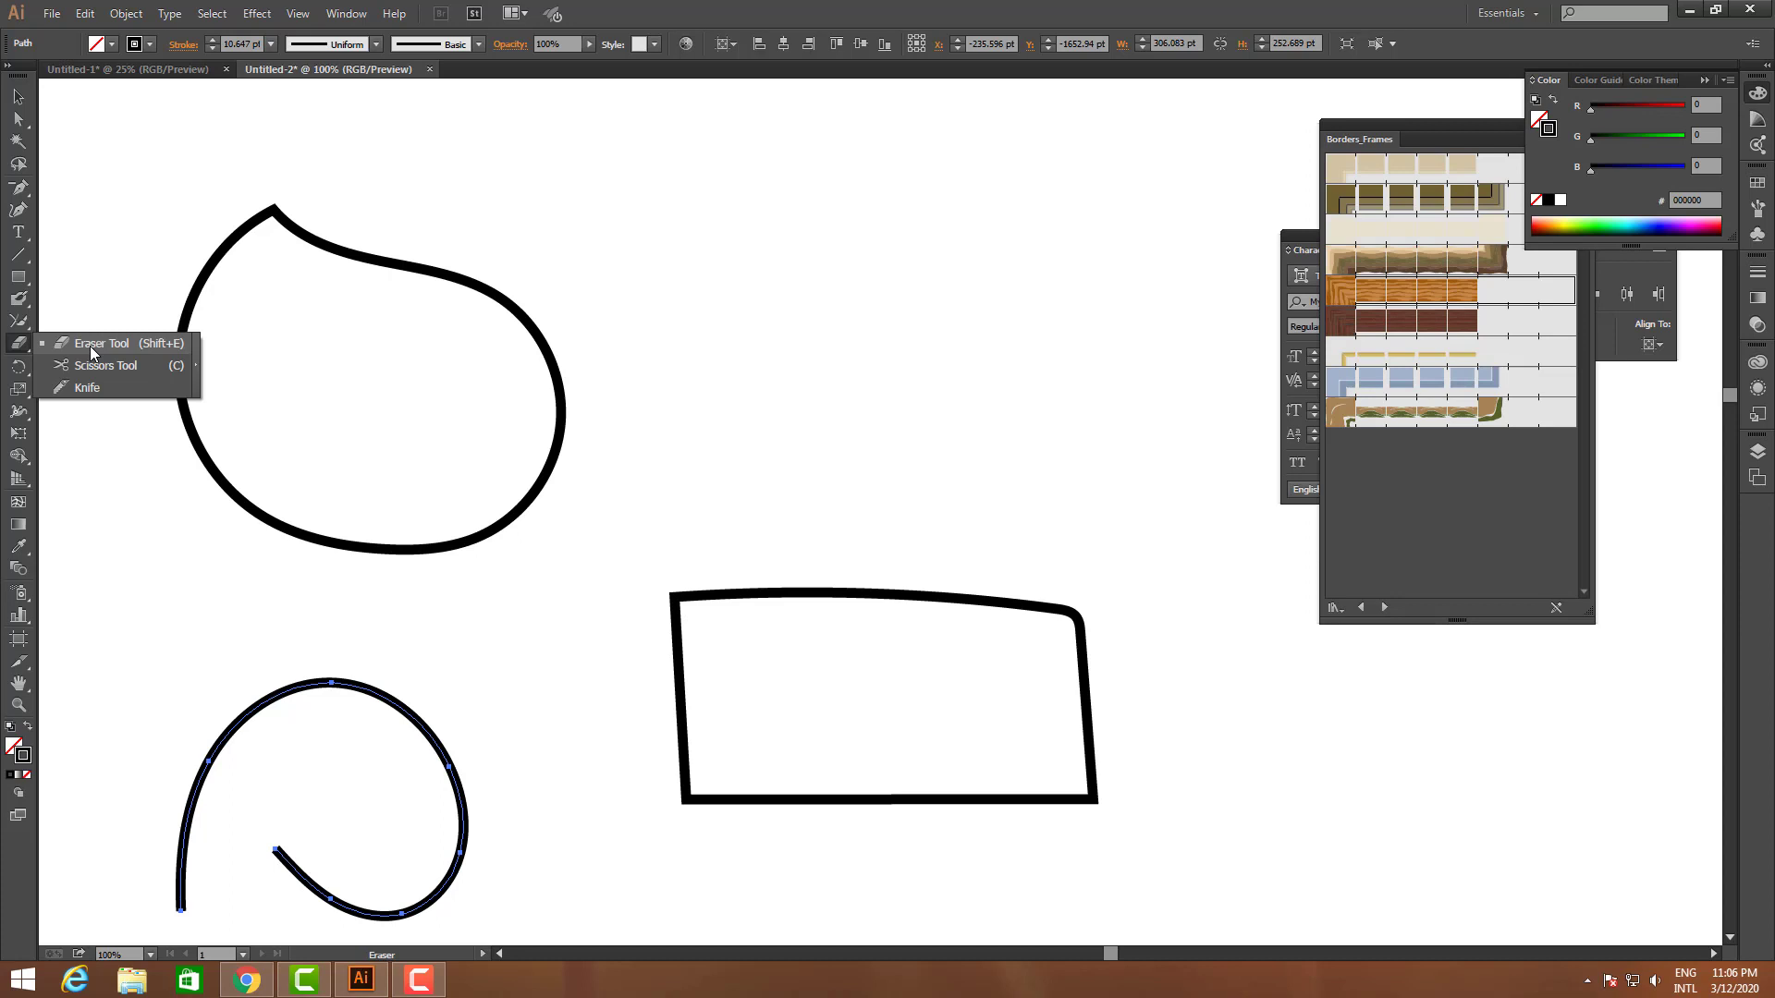
pyautogui.click(90, 348)
# - Draw a rectangle about 482 by 220 pt above the four-sided outline and swap its fill and stroke so it is solid black
pyautogui.click(21, 278)
pyautogui.click(80, 276)
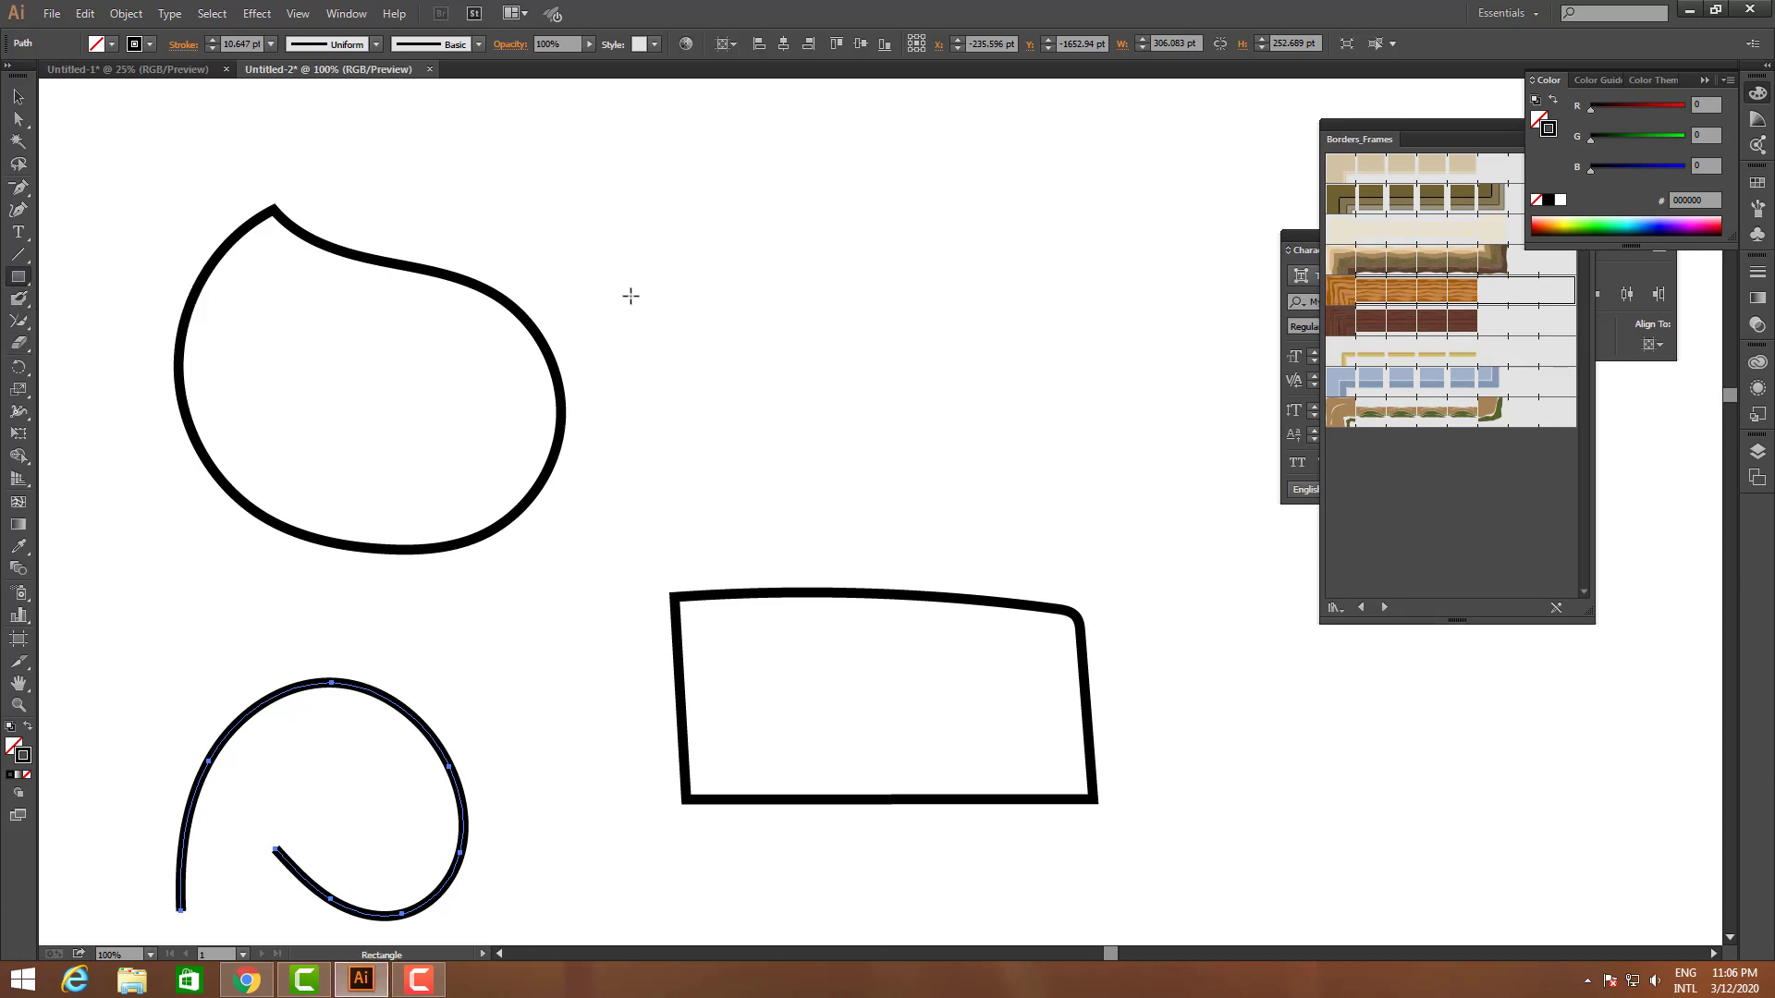
pyautogui.moveTo(588, 209); pyautogui.dragTo(1034, 413)
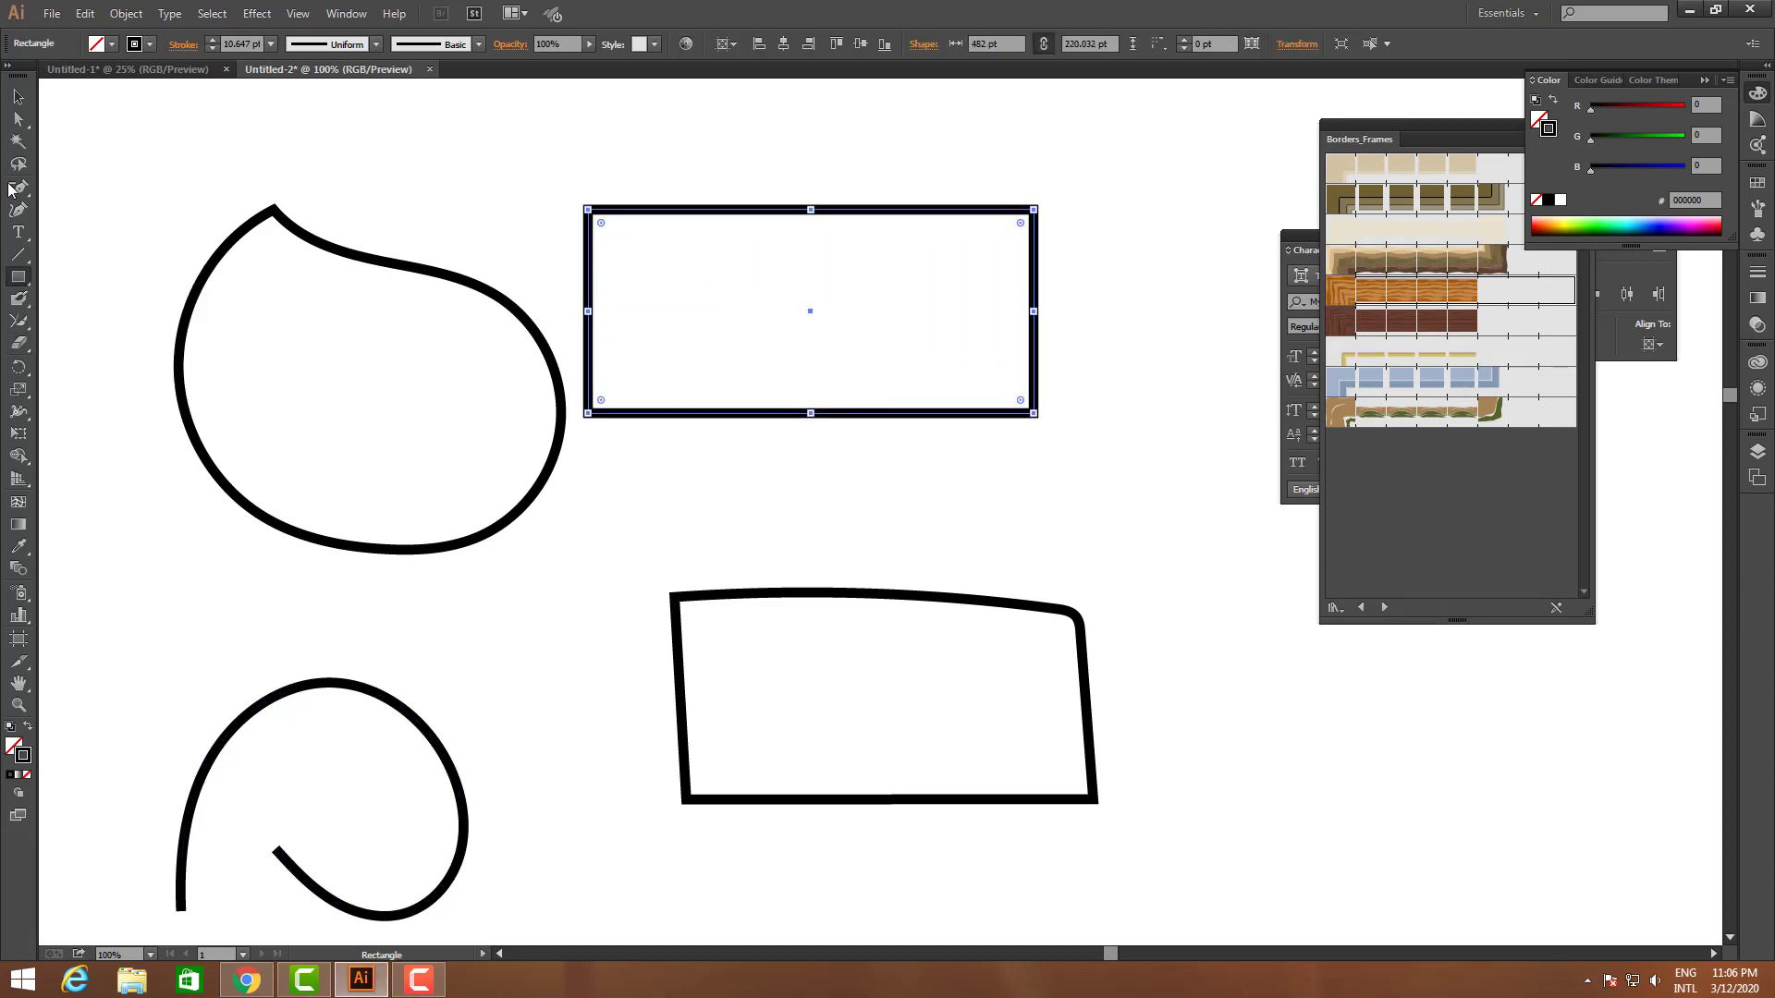
pyautogui.click(19, 96)
pyautogui.click(29, 729)
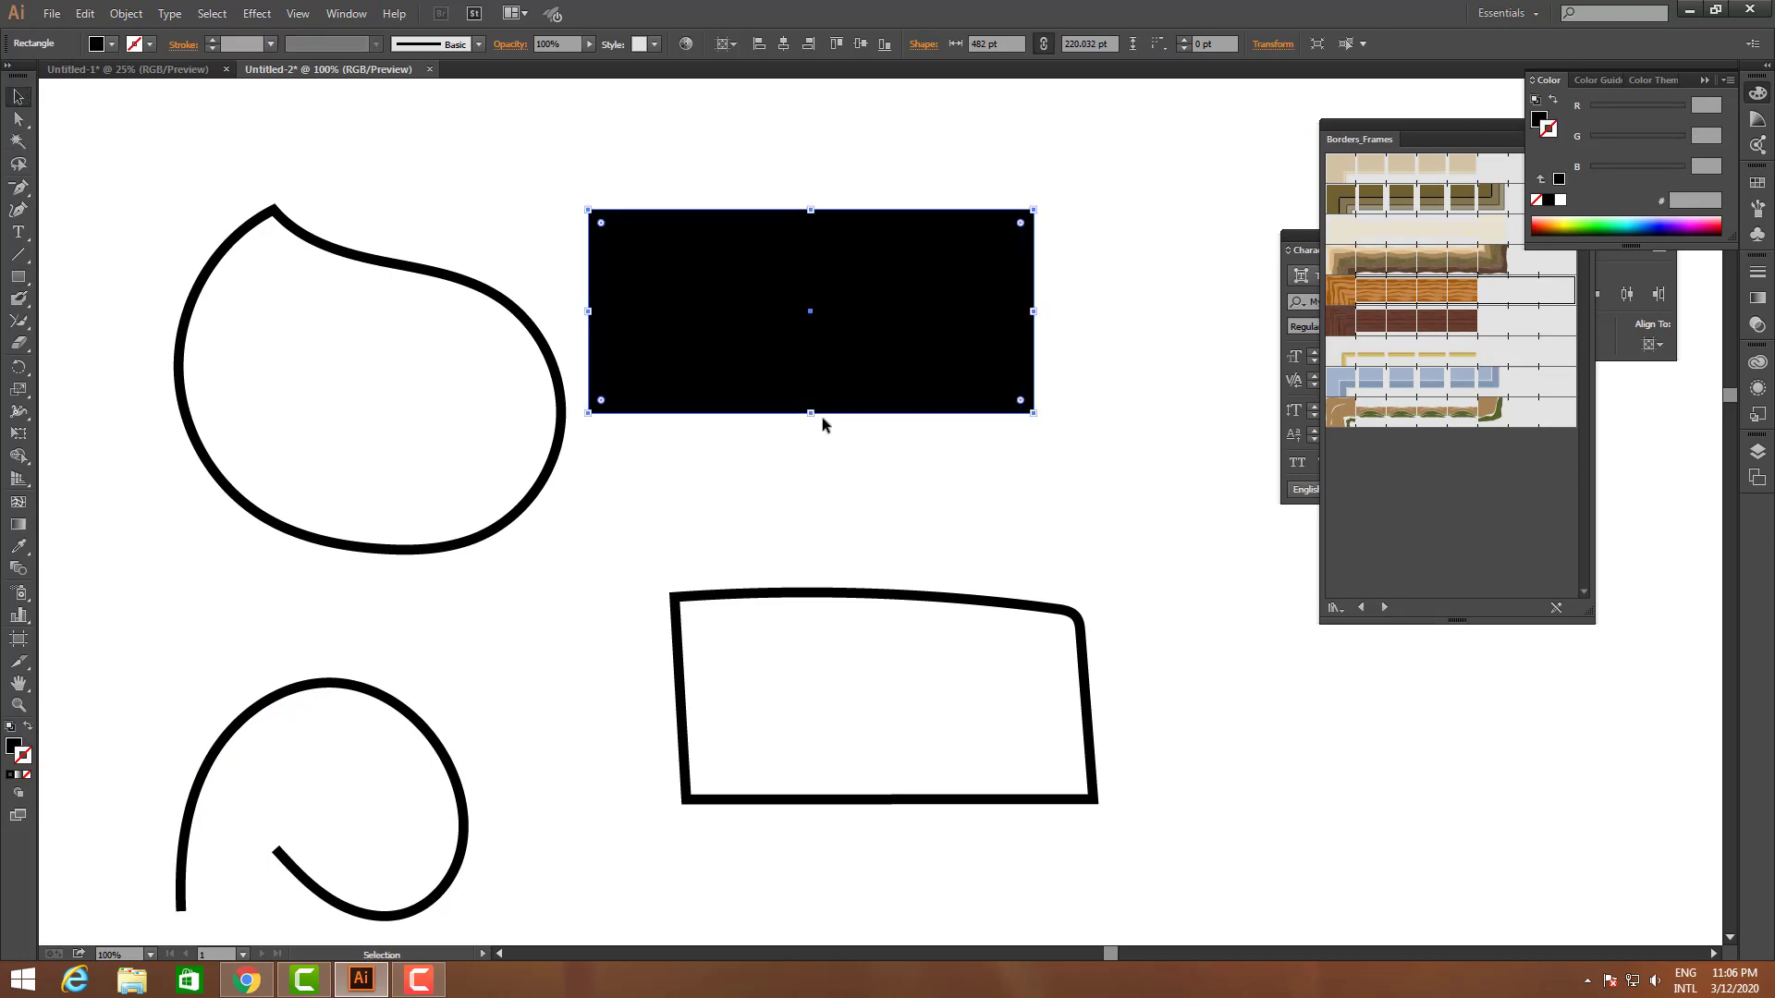
# - Fill the rectangle with green (#009500) and move it into the empty space to the upper right of the pointed blob
pyautogui.moveTo(823, 413); pyautogui.dragTo(927, 380)
pyautogui.click(1542, 121)
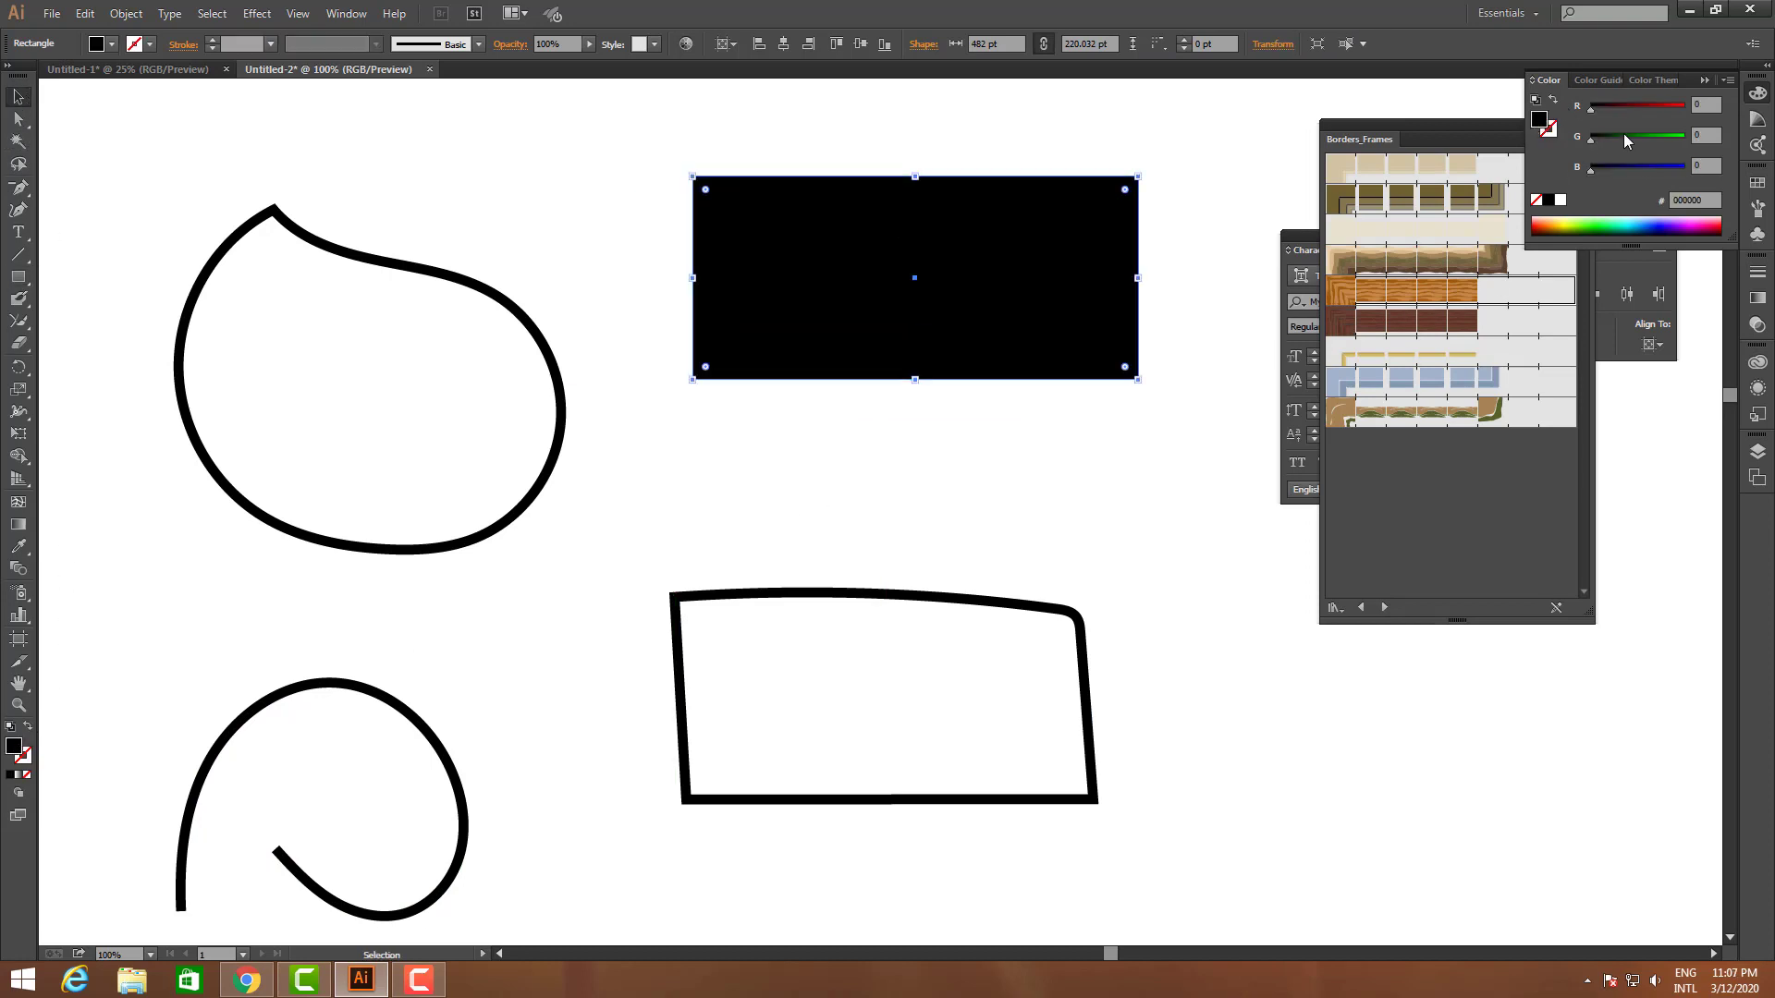
pyautogui.click(1645, 138)
pyautogui.click(830, 536)
pyautogui.scroll(-6, 1020, 666)
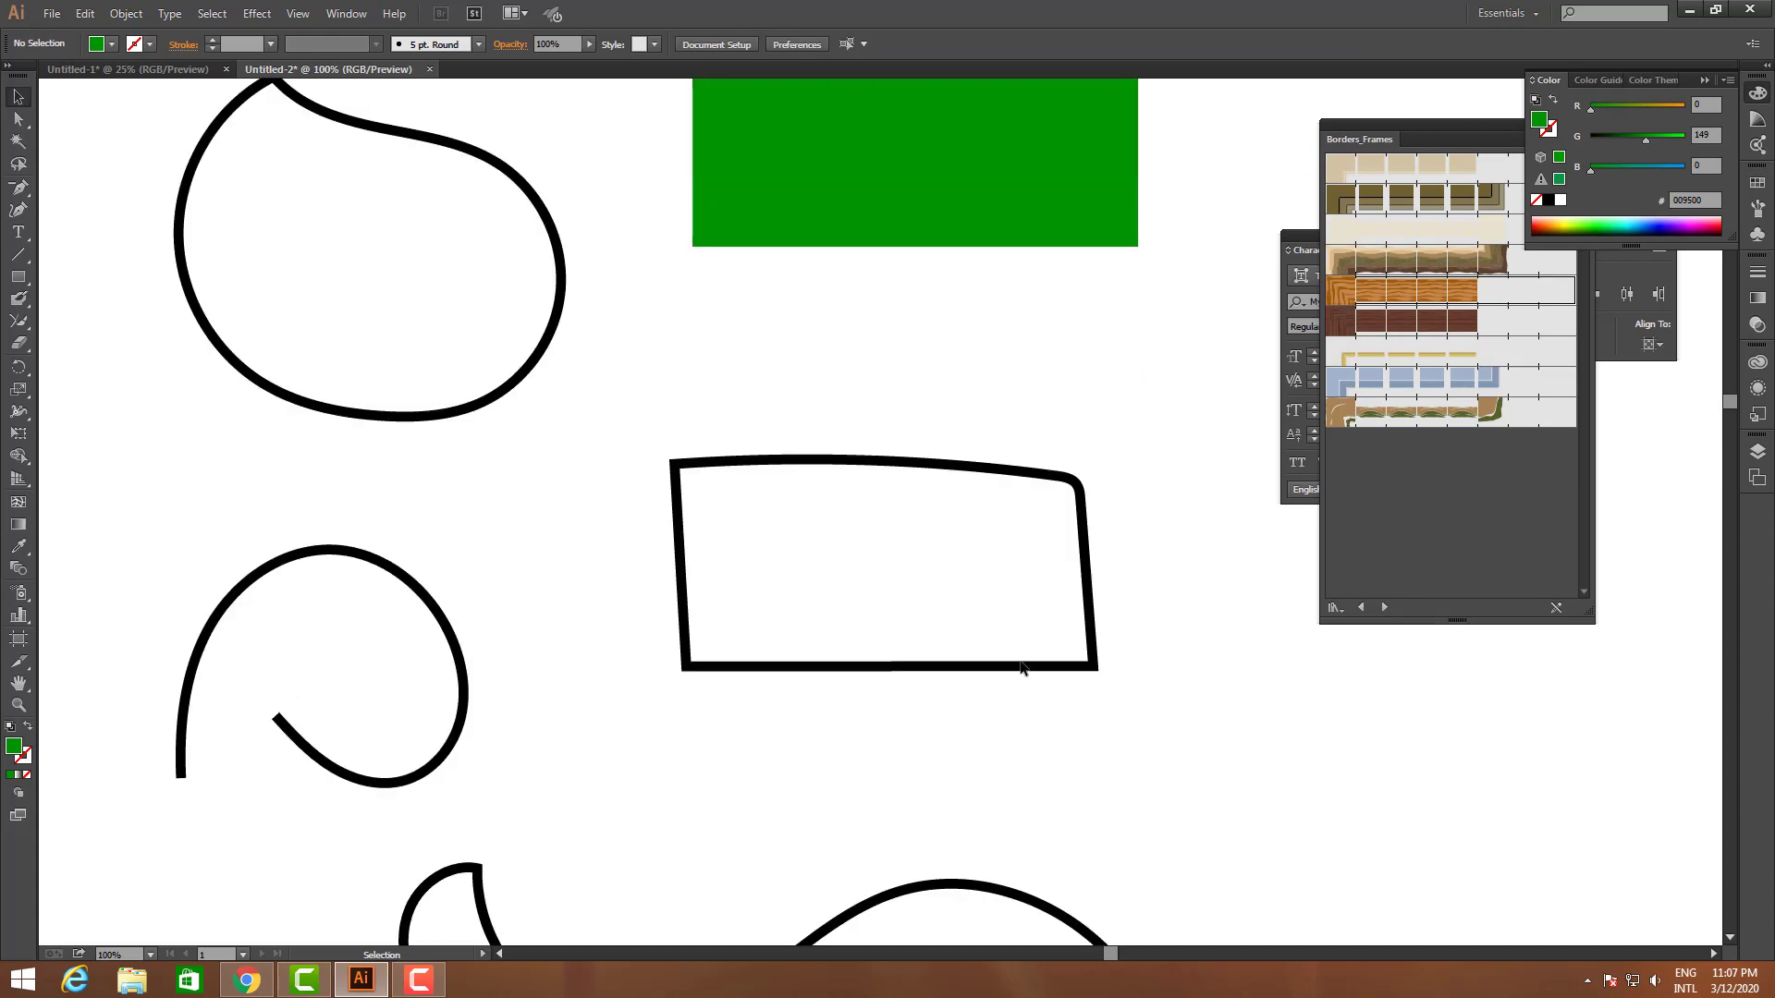
pyautogui.scroll(11, 1020, 708)
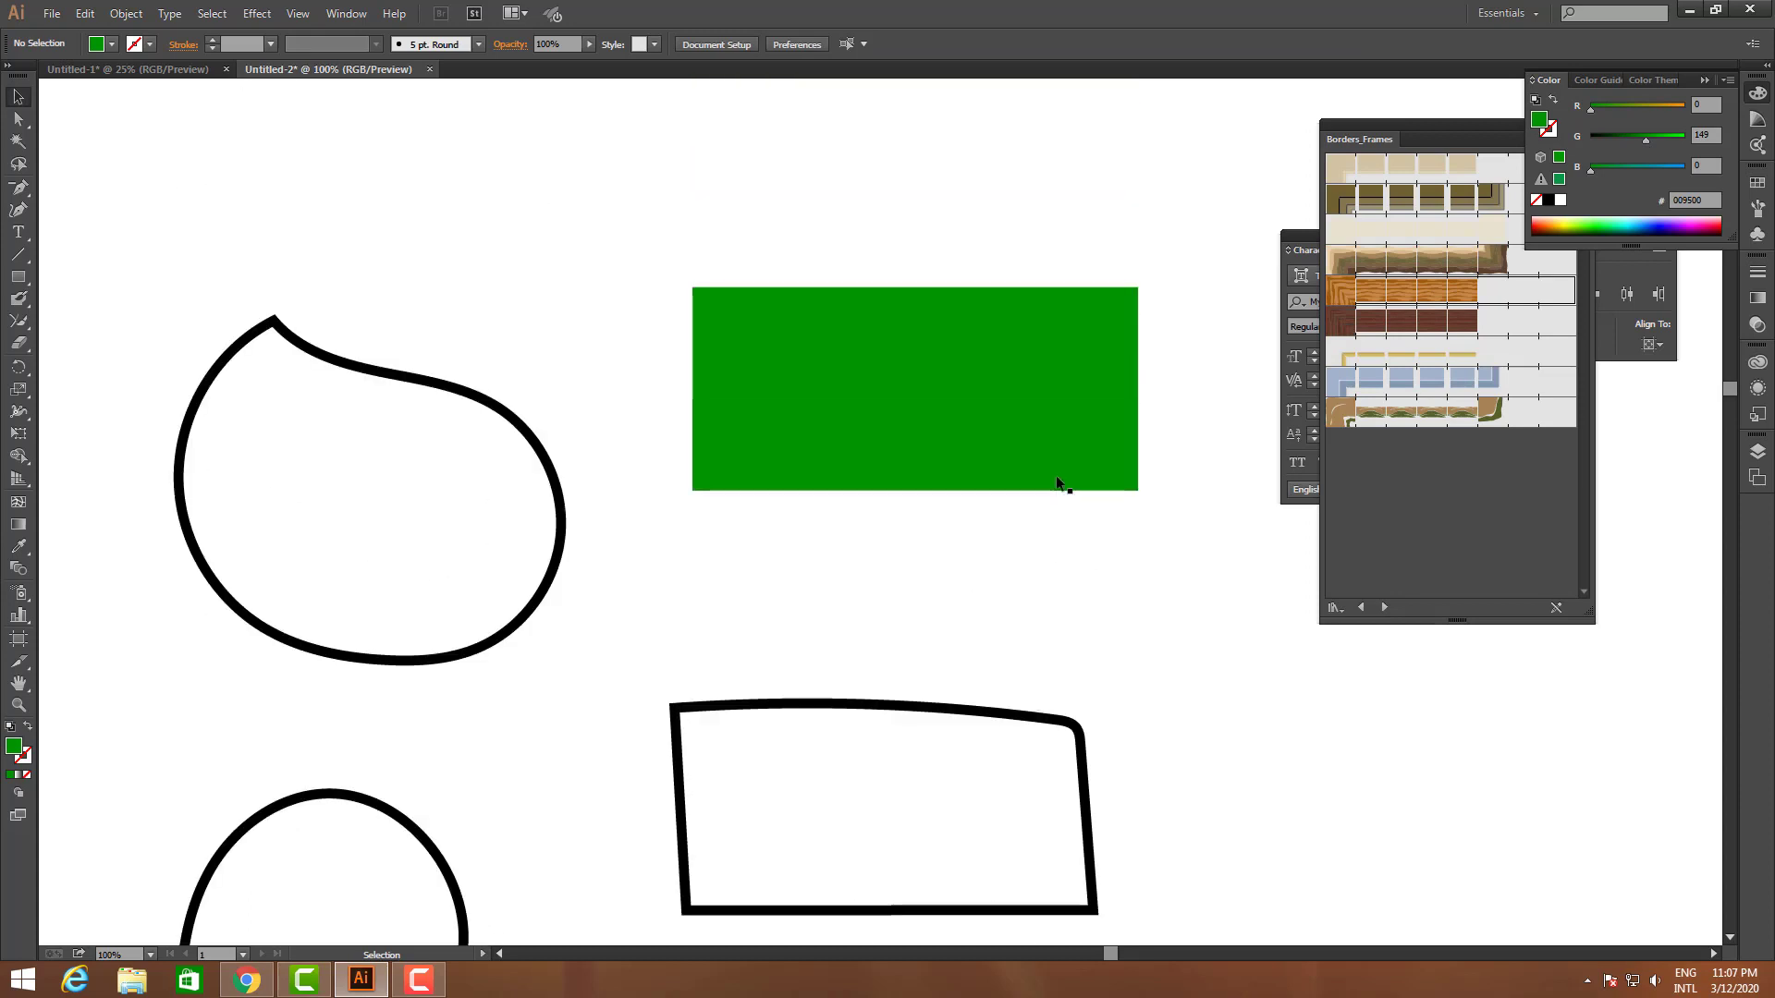
pyautogui.moveTo(880, 406); pyautogui.dragTo(769, 316)
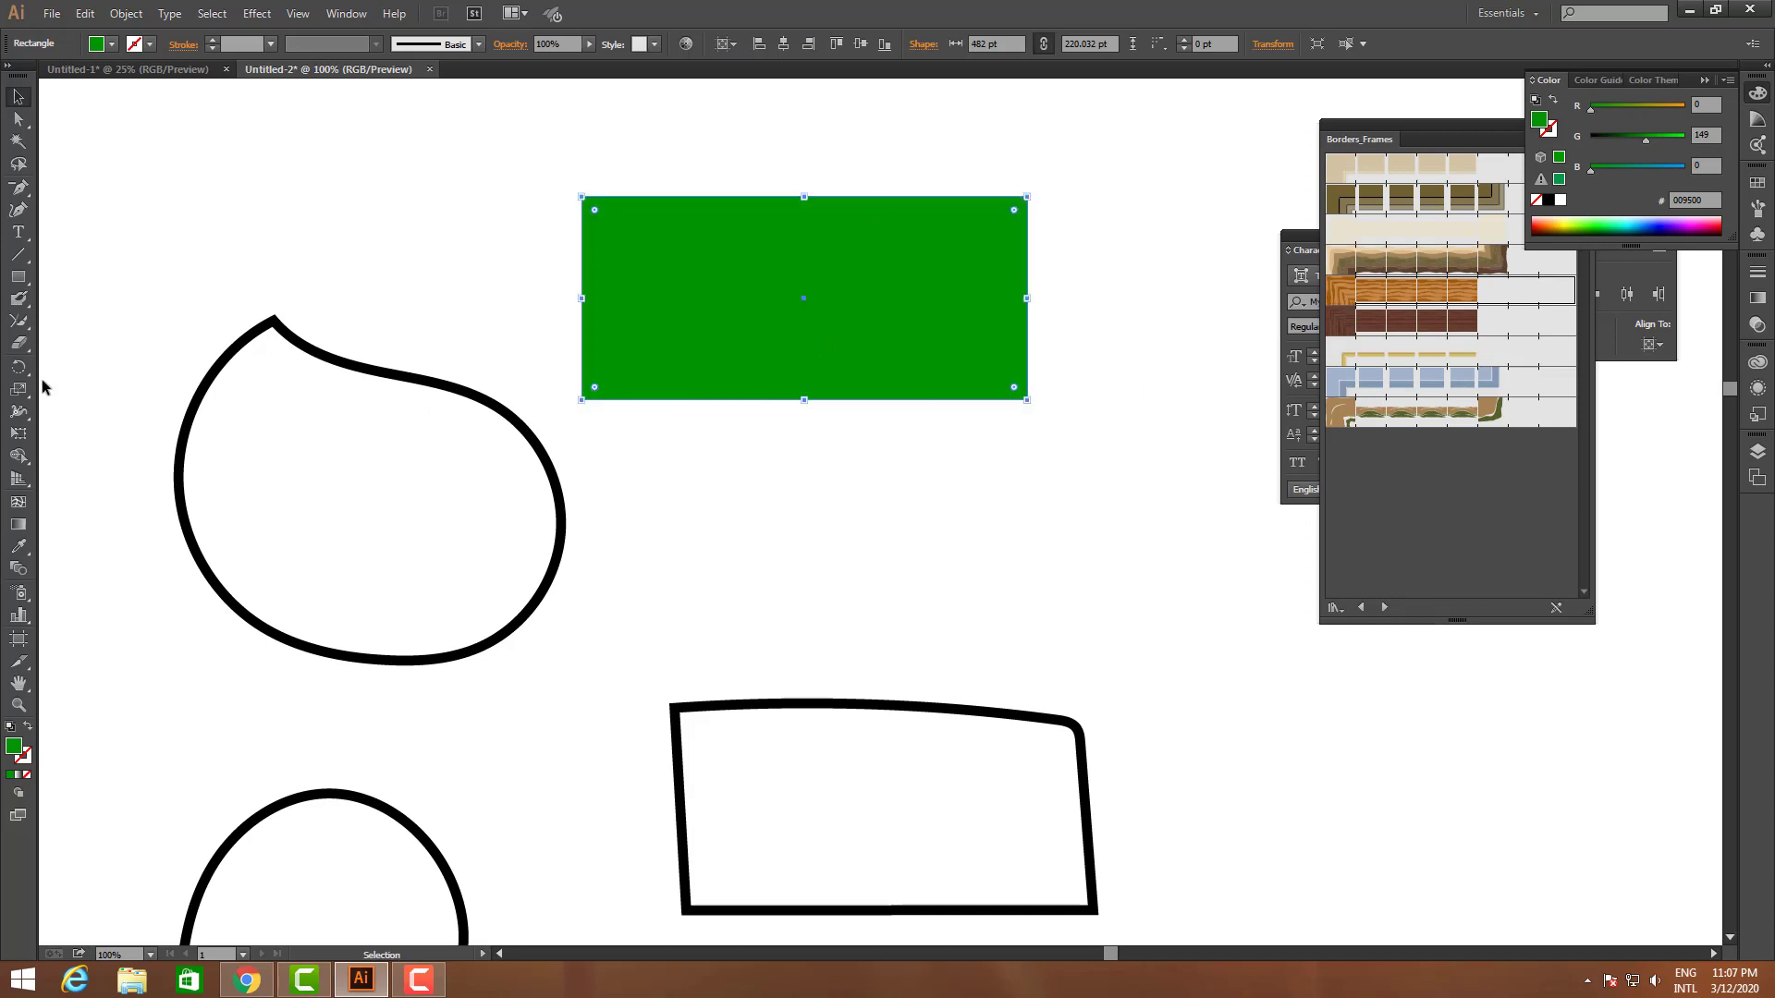
# - Slice the green rectangle into strips with four diagonal Eraser strokes running from its top edge down to the right
pyautogui.moveTo(21, 345); pyautogui.dragTo(104, 350)
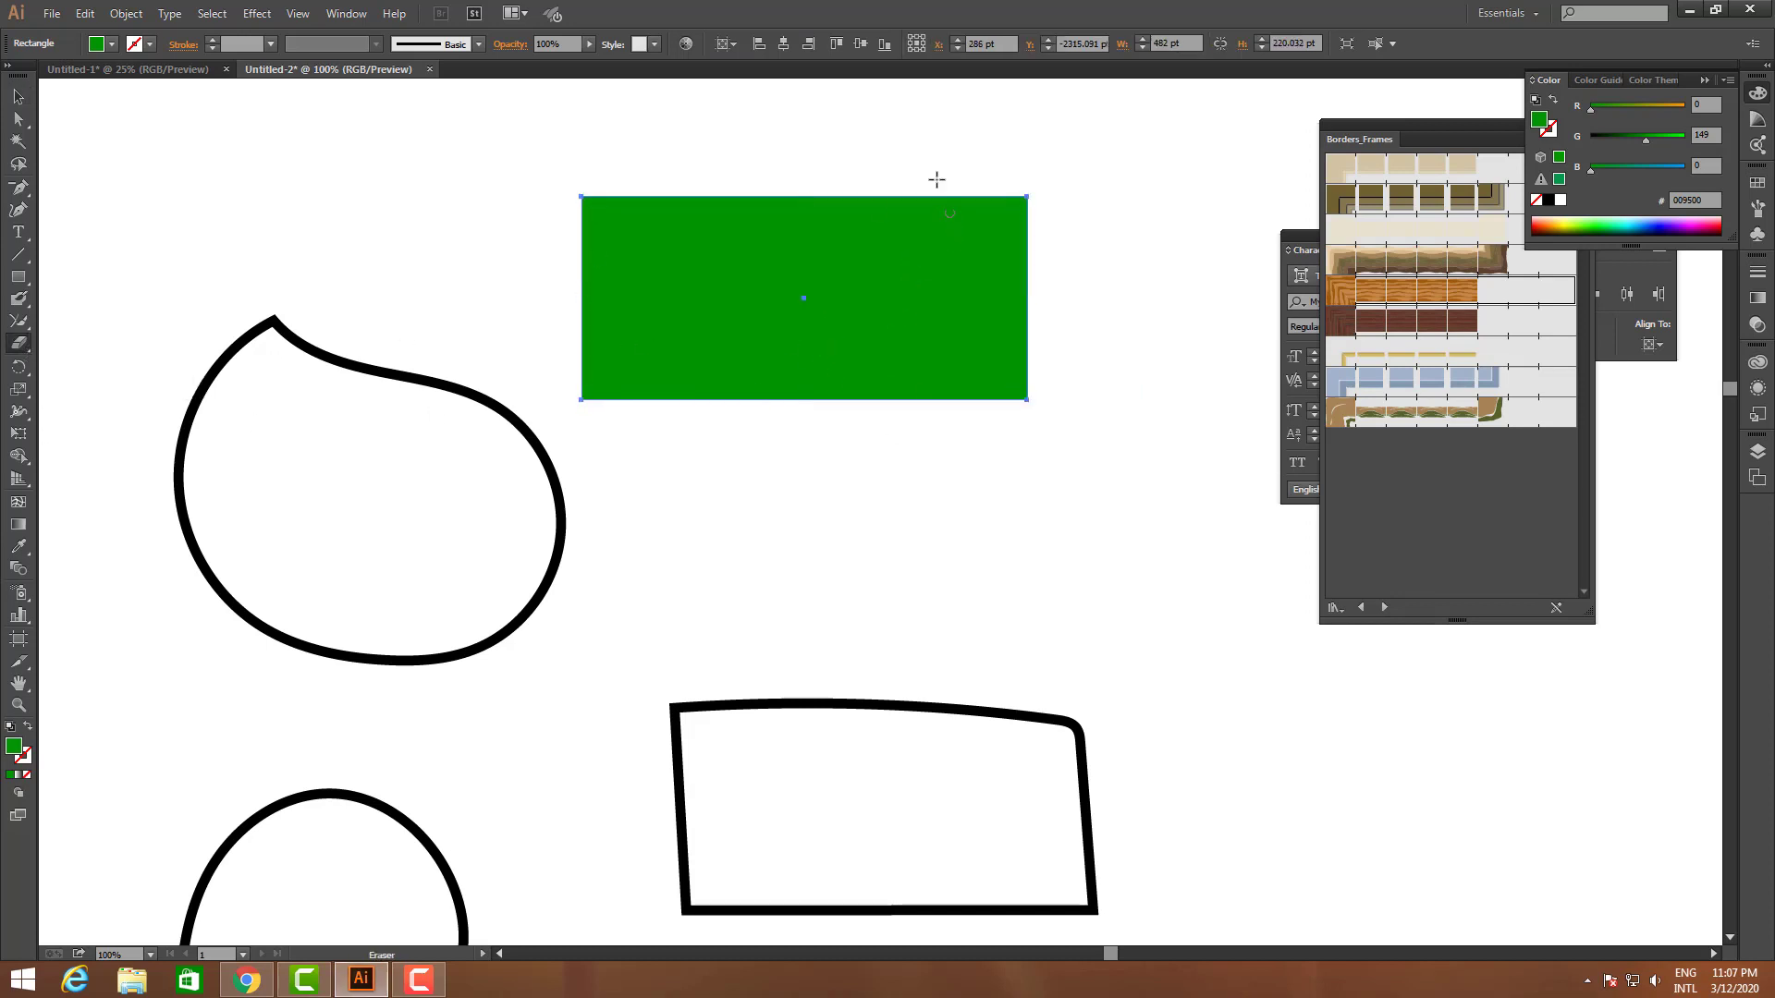
pyautogui.moveTo(936, 180); pyautogui.dragTo(1165, 534)
pyautogui.moveTo(775, 148)
pyautogui.mouseDown()
pyautogui.moveTo(1018, 480)
pyautogui.moveTo(1059, 509)
pyautogui.mouseUp()
pyautogui.moveTo(678, 151); pyautogui.dragTo(958, 500)
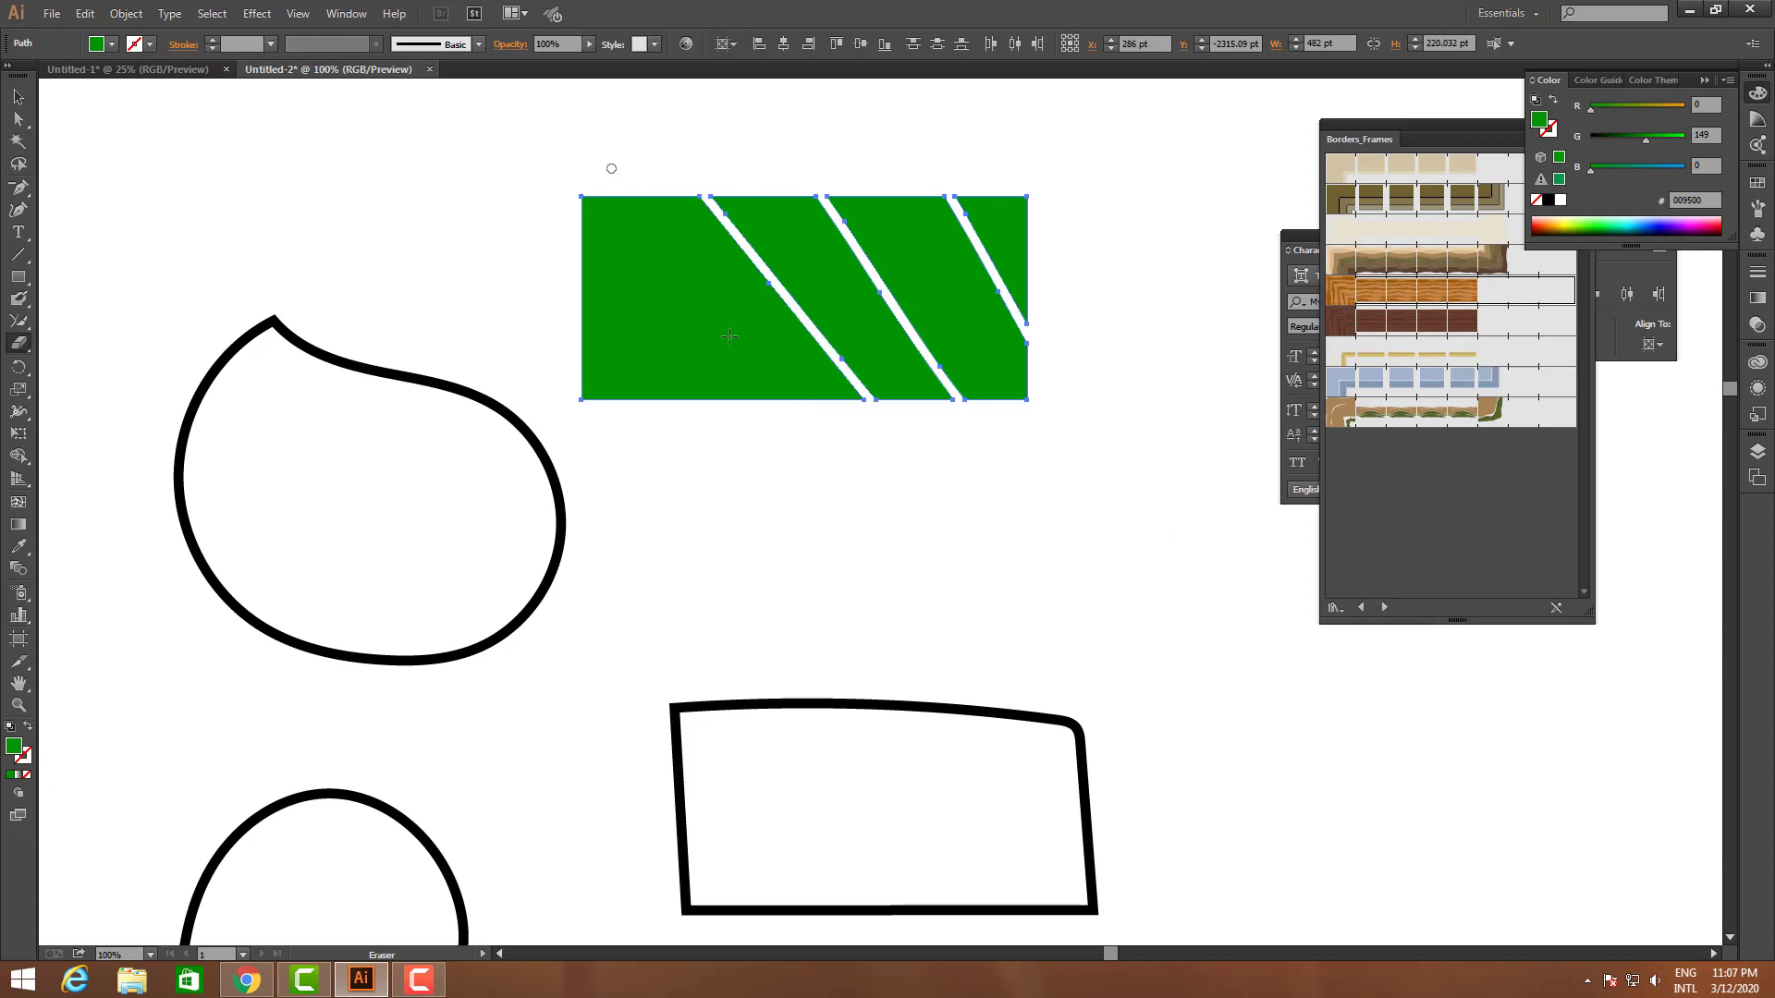
pyautogui.moveTo(611, 168); pyautogui.dragTo(852, 511)
pyautogui.scroll(2, 271, 450)
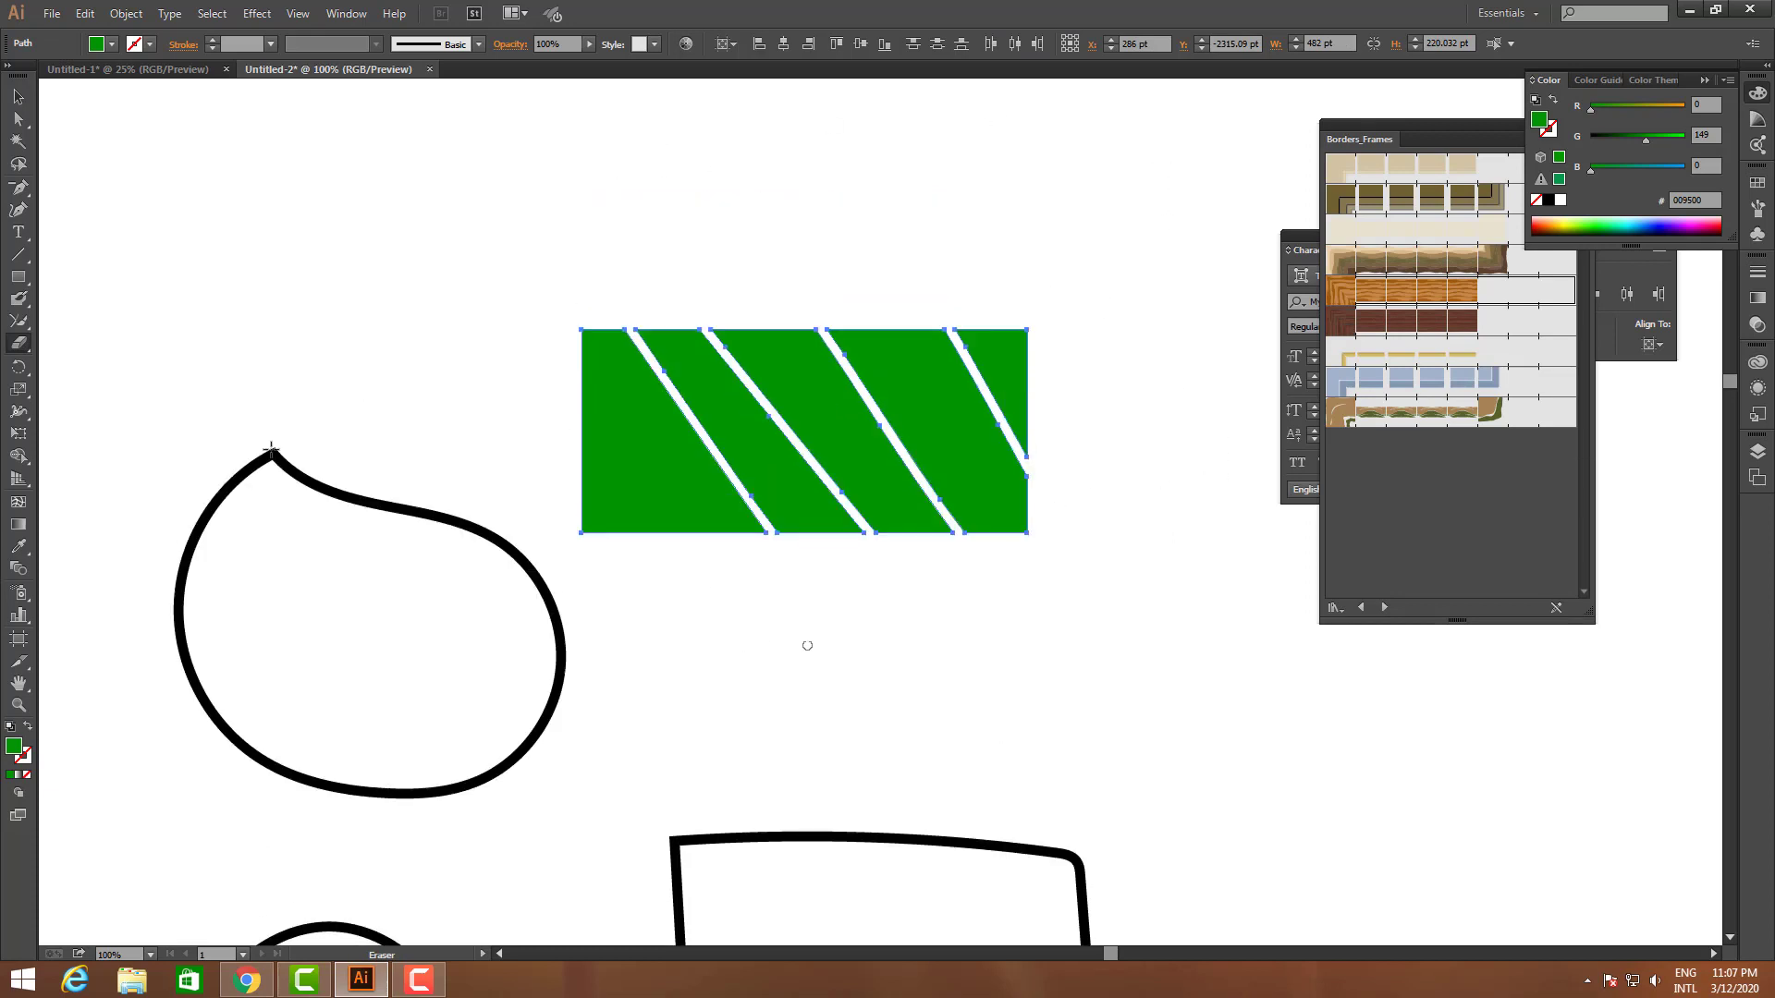
# - Draw a tilted five-pointed star about 330 by 322 pt, place it above the striped rectangle and fill it with black
pyautogui.click(23, 344)
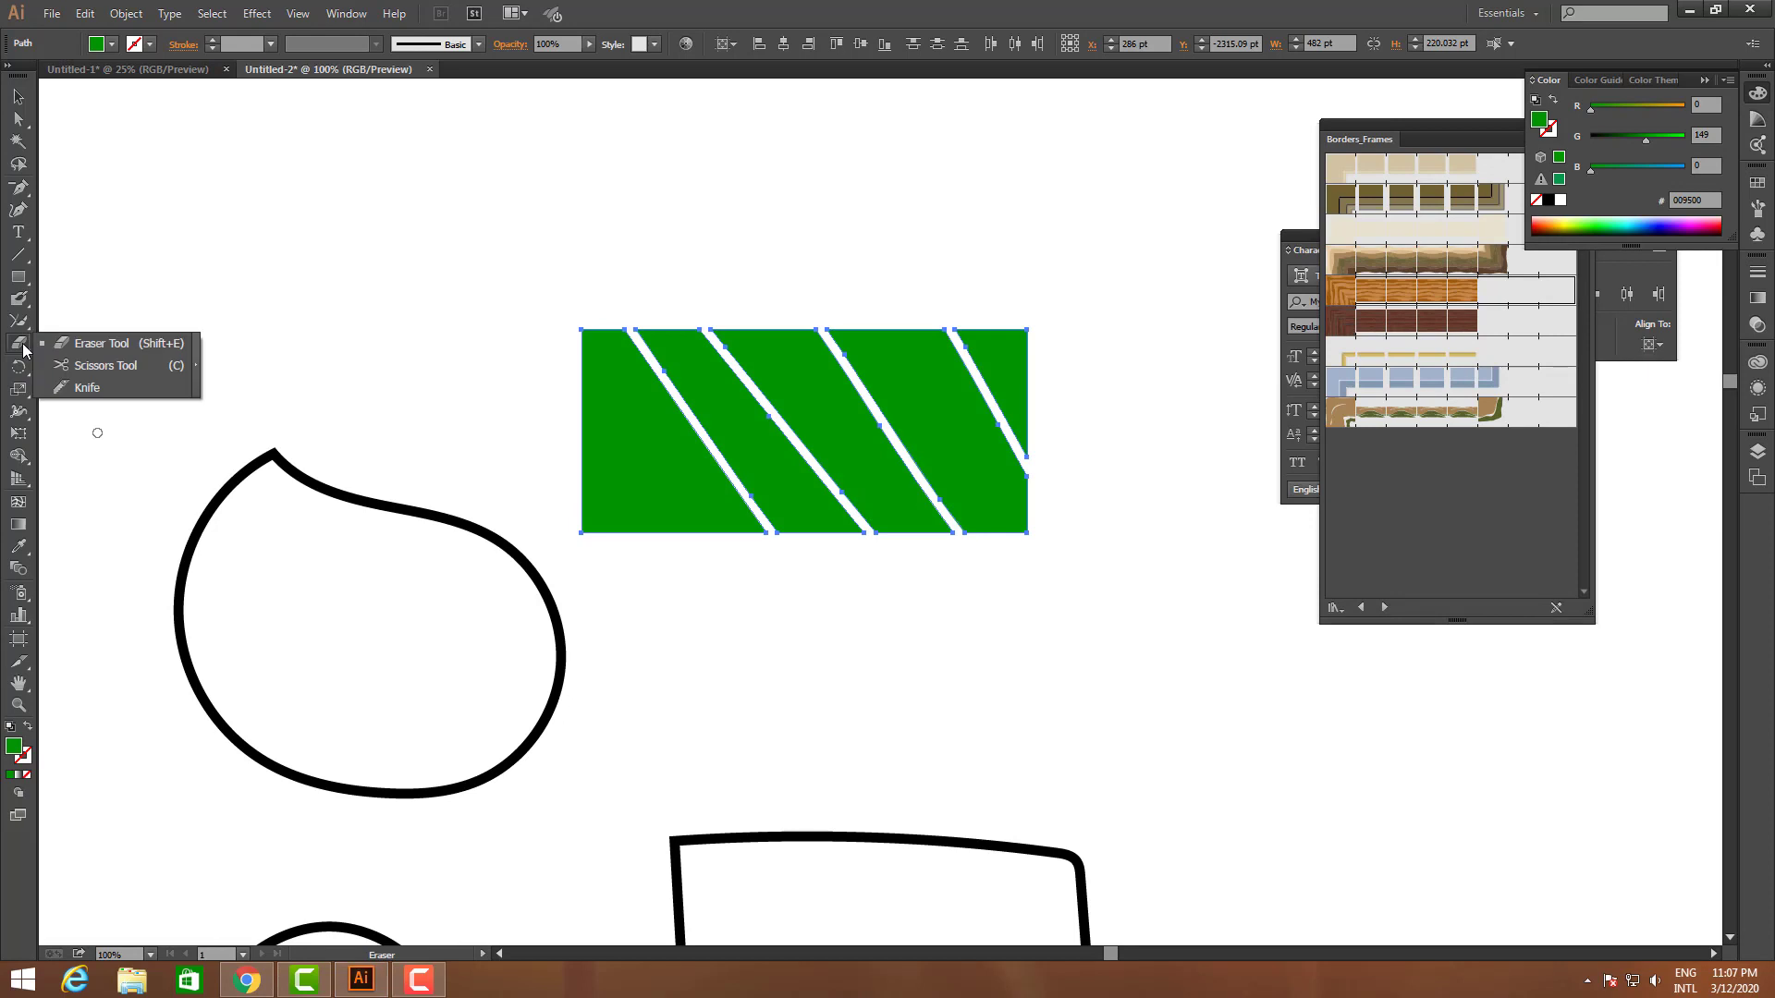
pyautogui.click(26, 281)
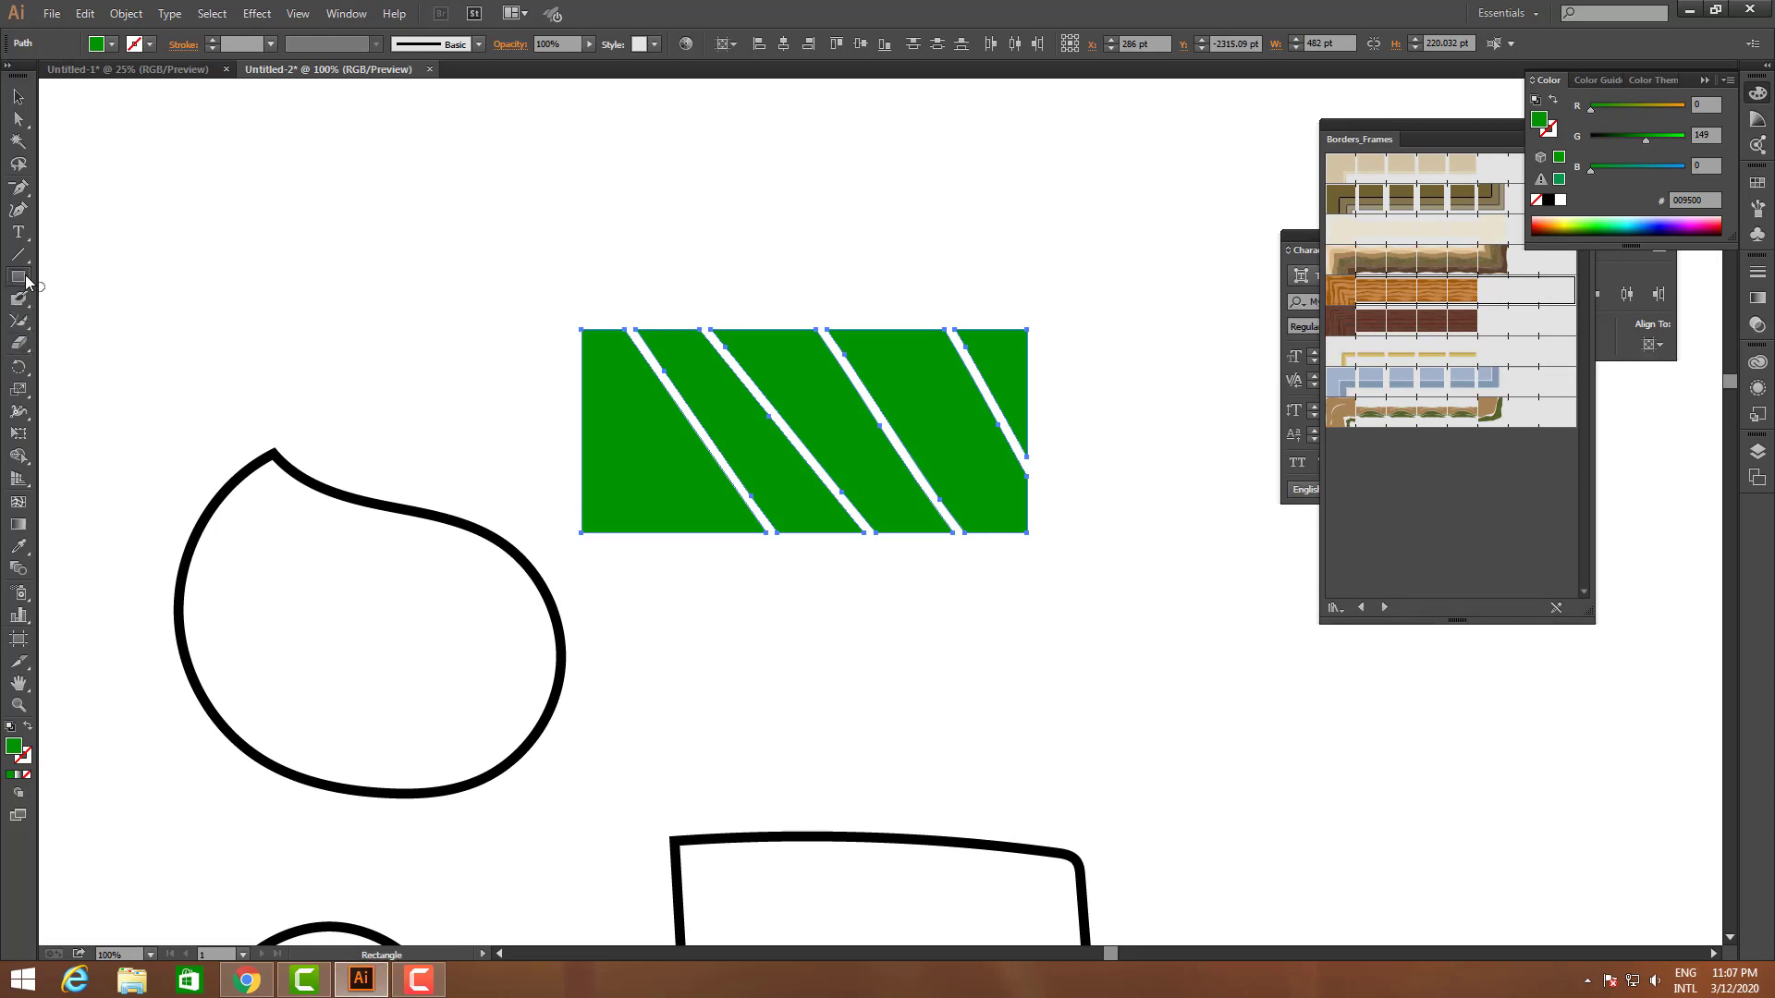
pyautogui.click(26, 281)
pyautogui.click(109, 367)
pyautogui.scroll(5, 776, 587)
pyautogui.moveTo(695, 125); pyautogui.dragTo(828, 183)
pyautogui.click(19, 97)
pyautogui.moveTo(677, 148); pyautogui.dragTo(771, 327)
pyautogui.click(1549, 200)
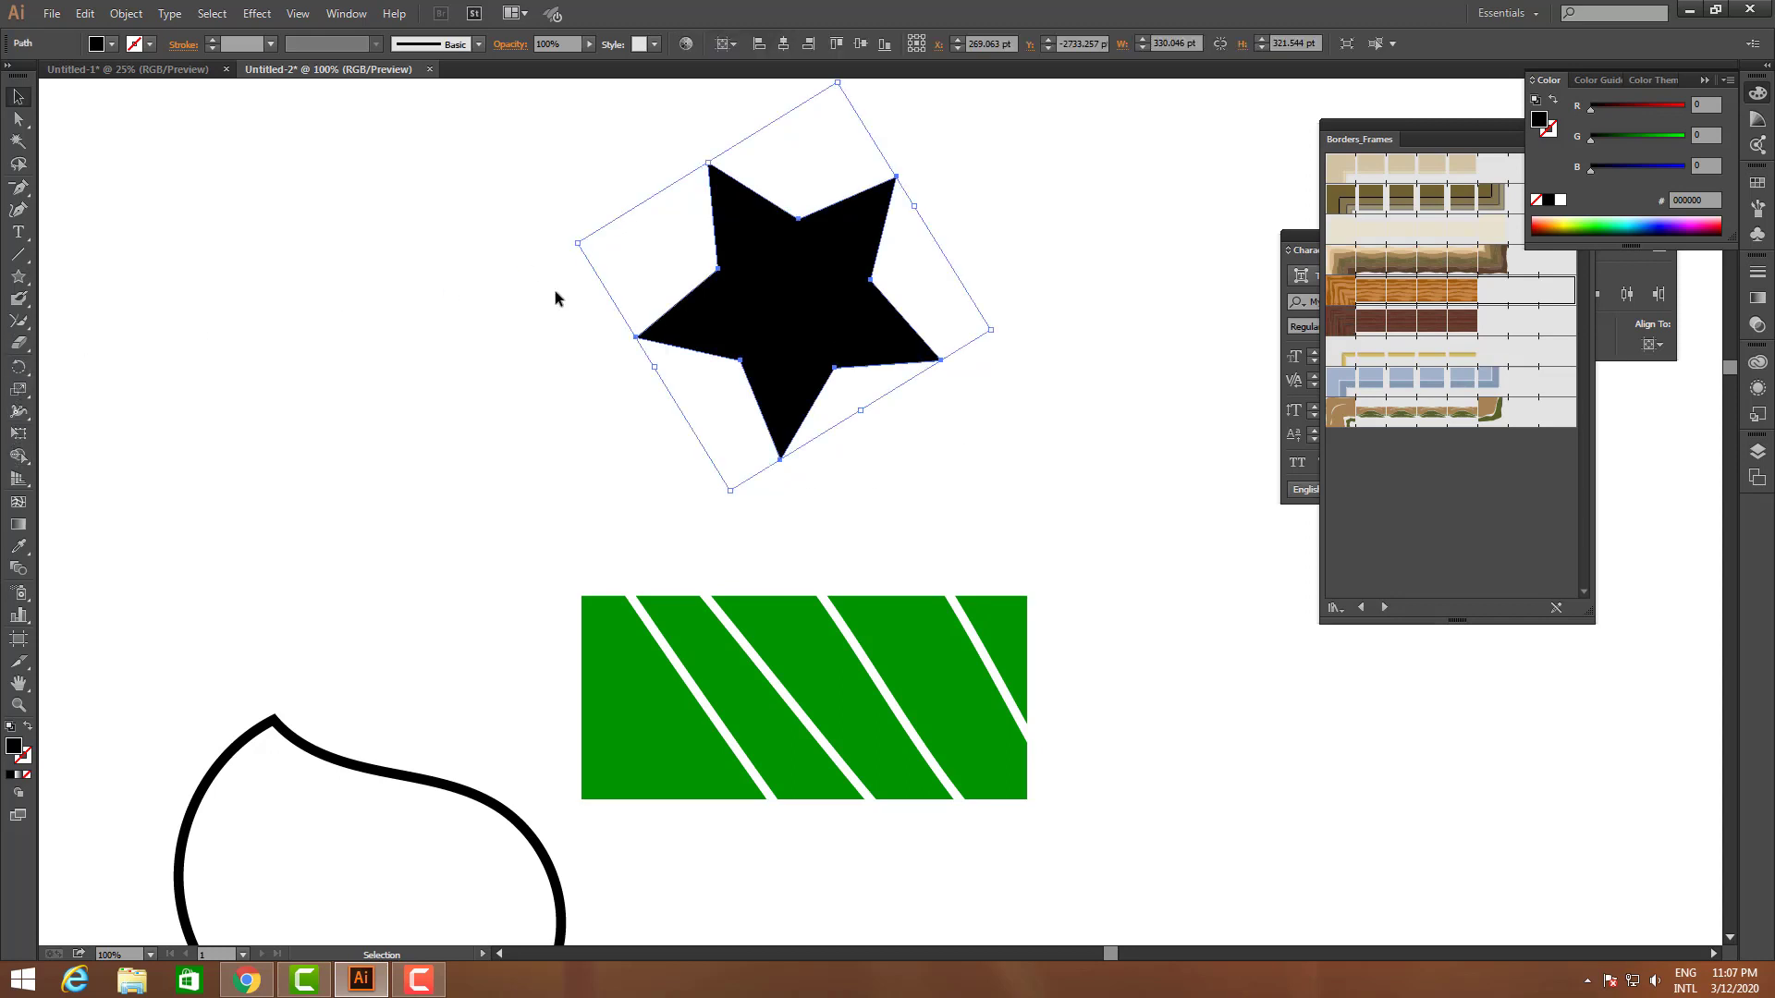
# - Erase five strokes through the black star, one across its middle and one separating each of the four side and upper points
pyautogui.click(19, 346)
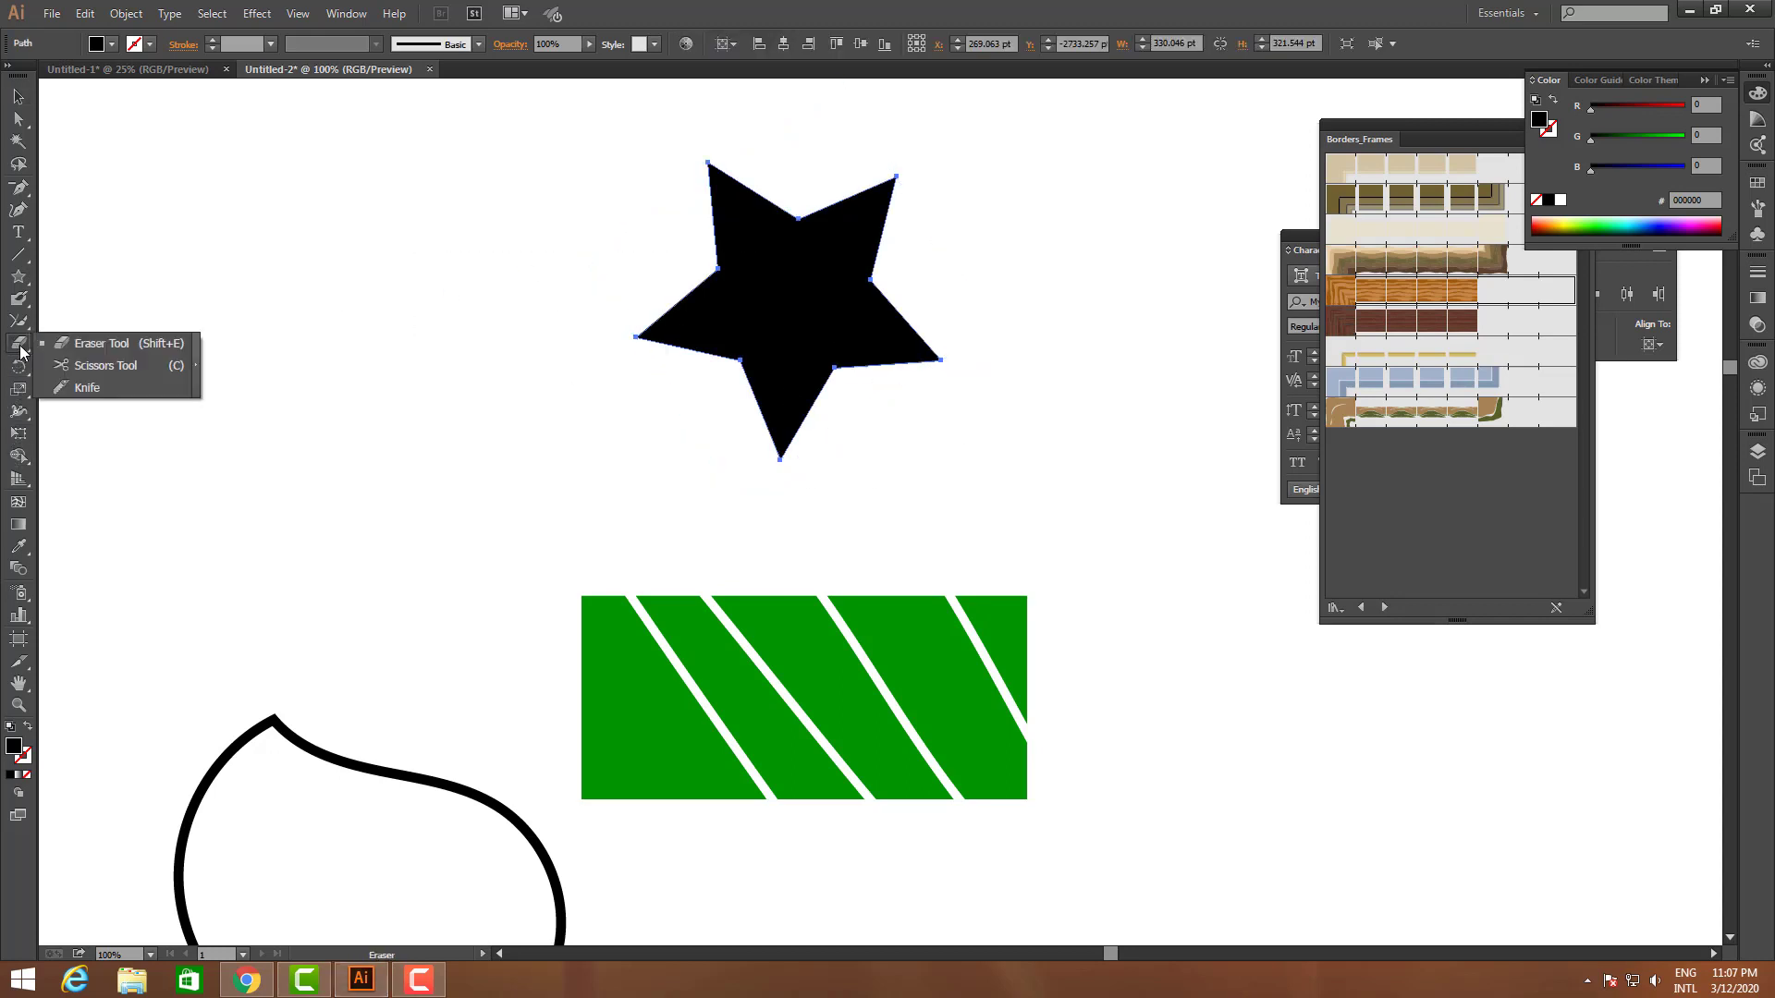
pyautogui.click(111, 346)
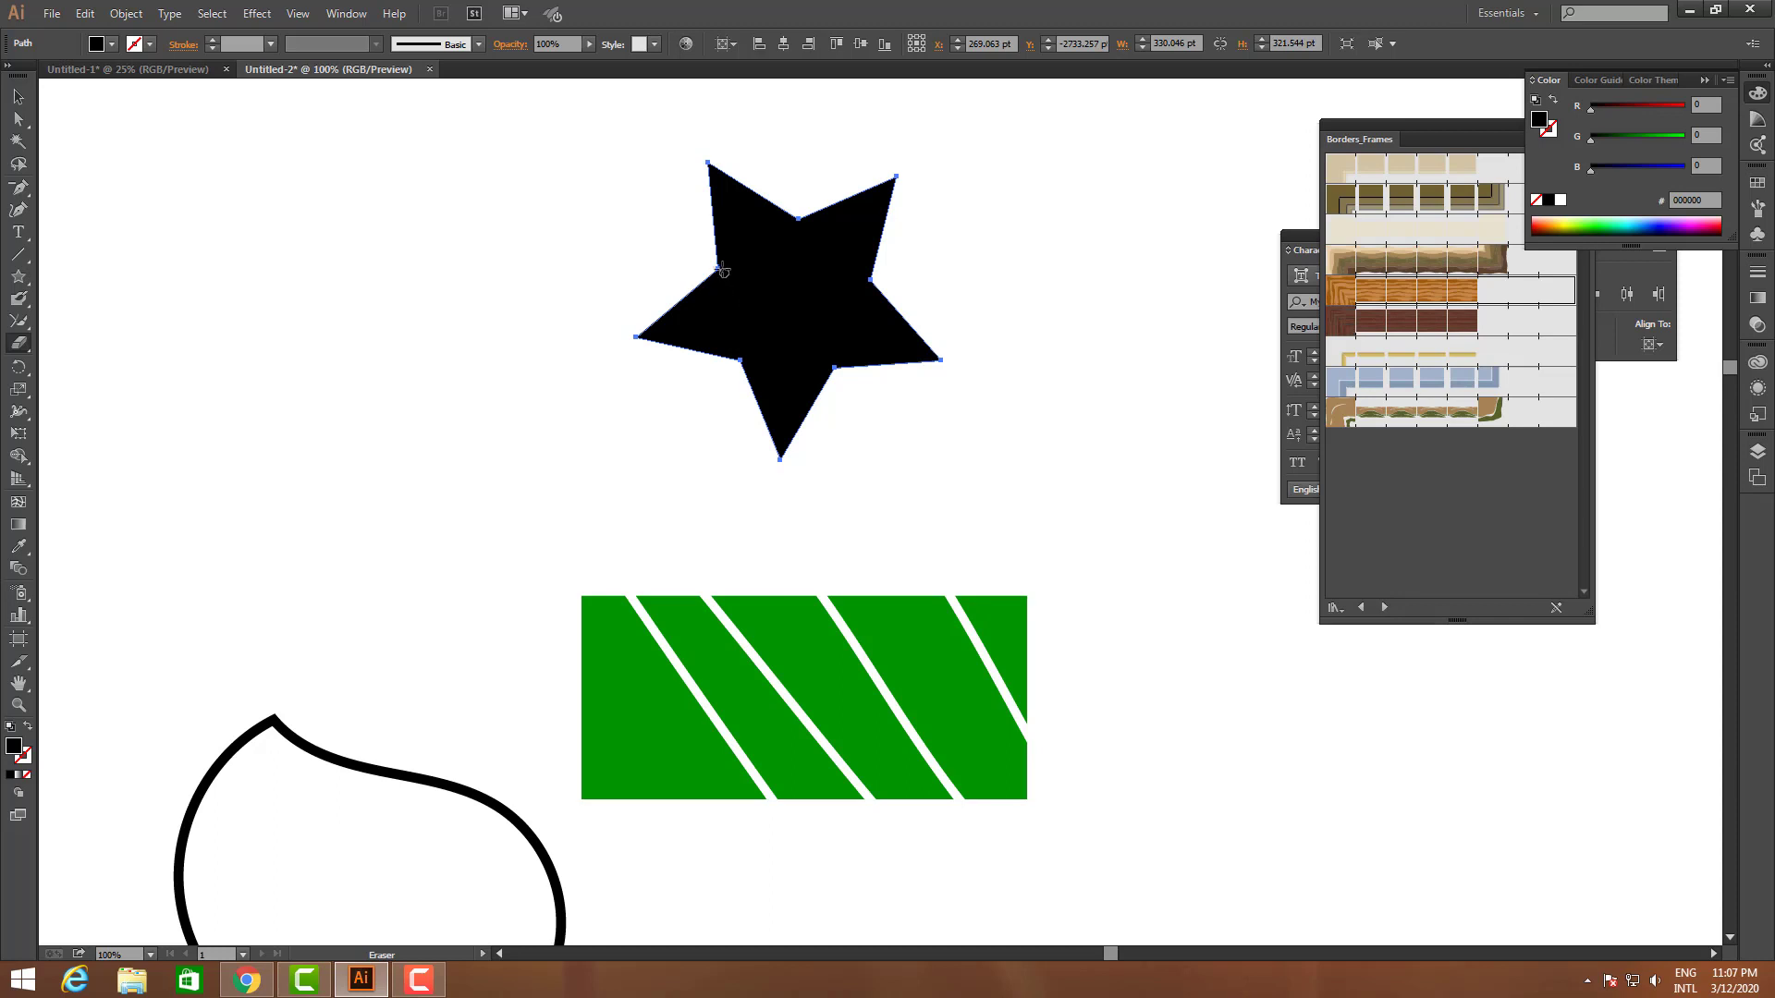
pyautogui.moveTo(718, 260); pyautogui.dragTo(757, 447)
pyautogui.moveTo(731, 292); pyautogui.dragTo(1099, 292)
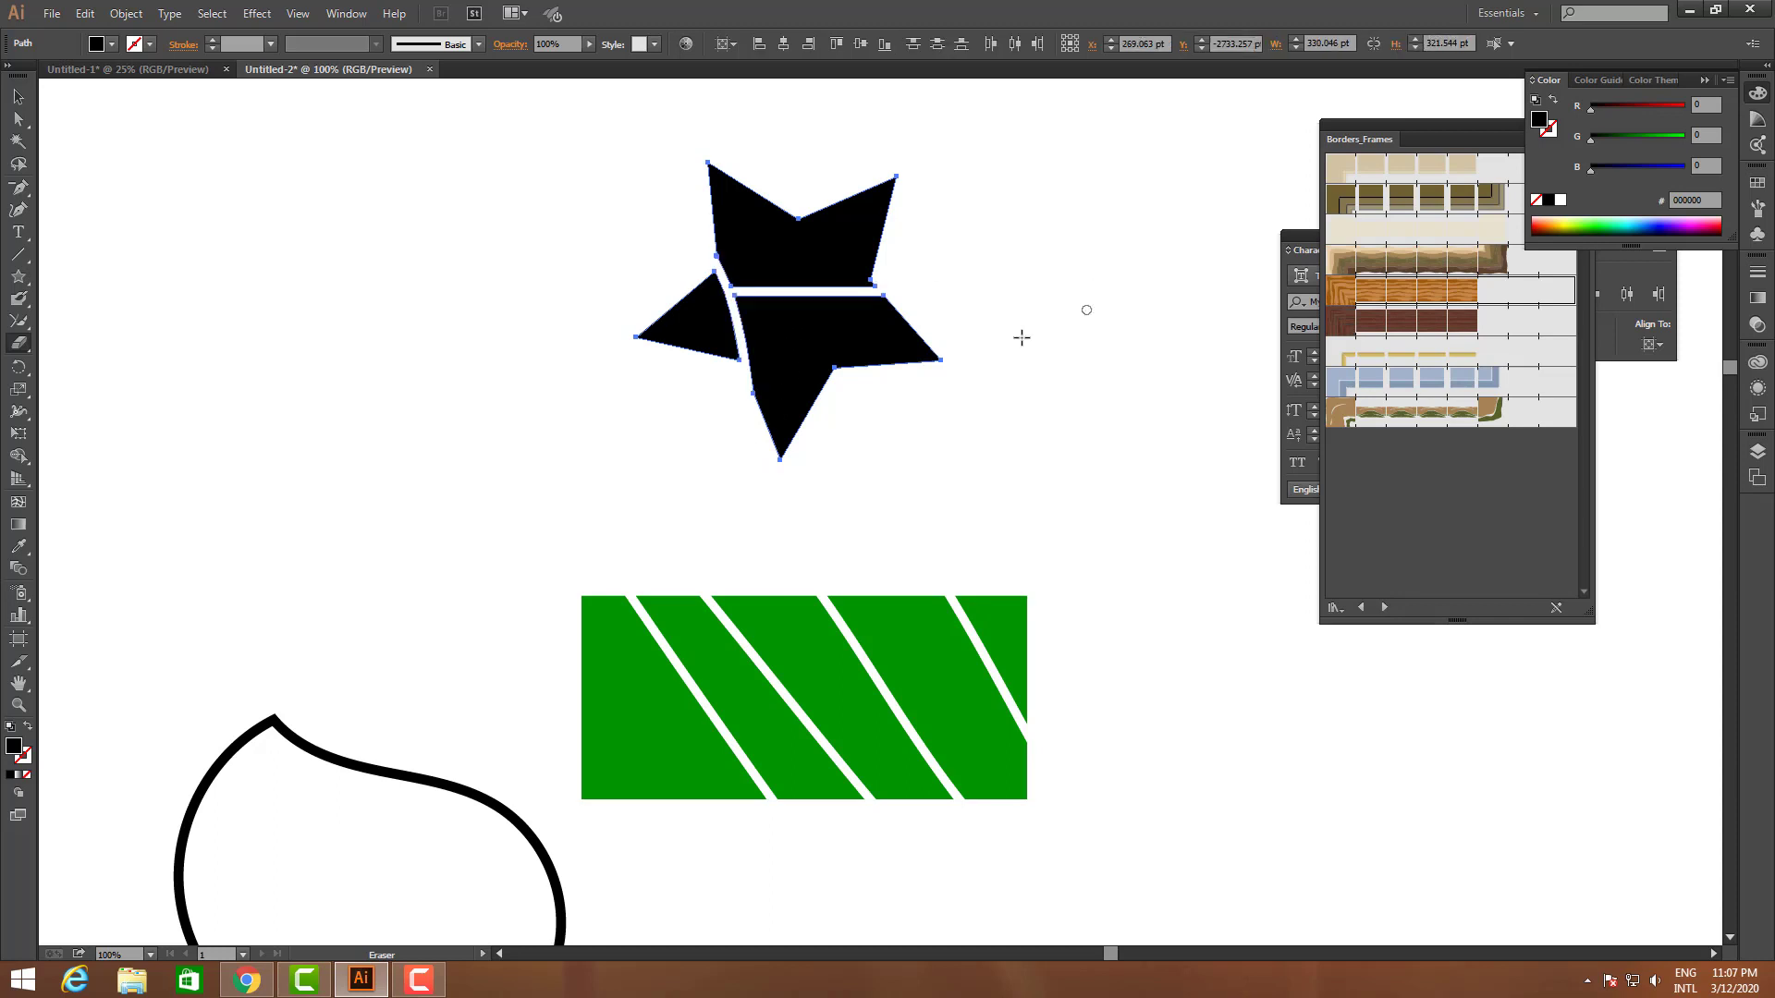
pyautogui.moveTo(823, 285); pyautogui.dragTo(856, 464)
pyautogui.moveTo(795, 222); pyautogui.dragTo(551, 221)
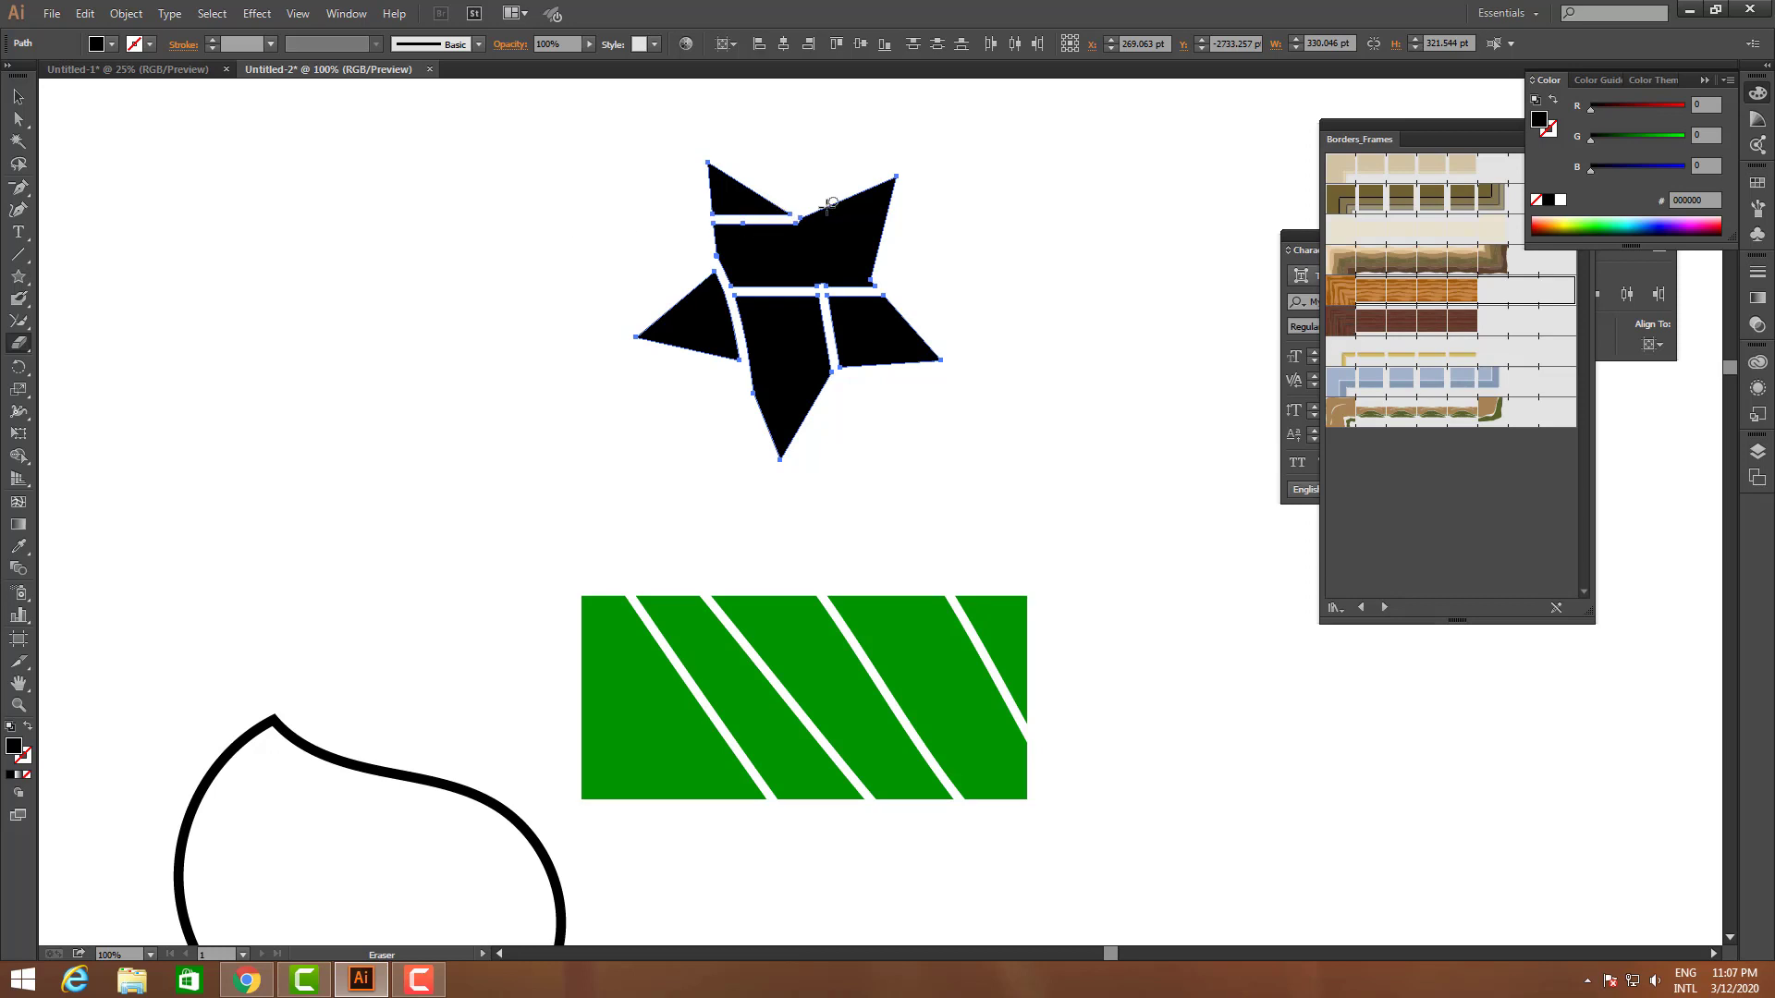
pyautogui.moveTo(818, 209); pyautogui.dragTo(969, 301)
# - Draw a black, nearly circular ellipse about 406 by 393 pt in the empty area above the star
pyautogui.click(26, 346)
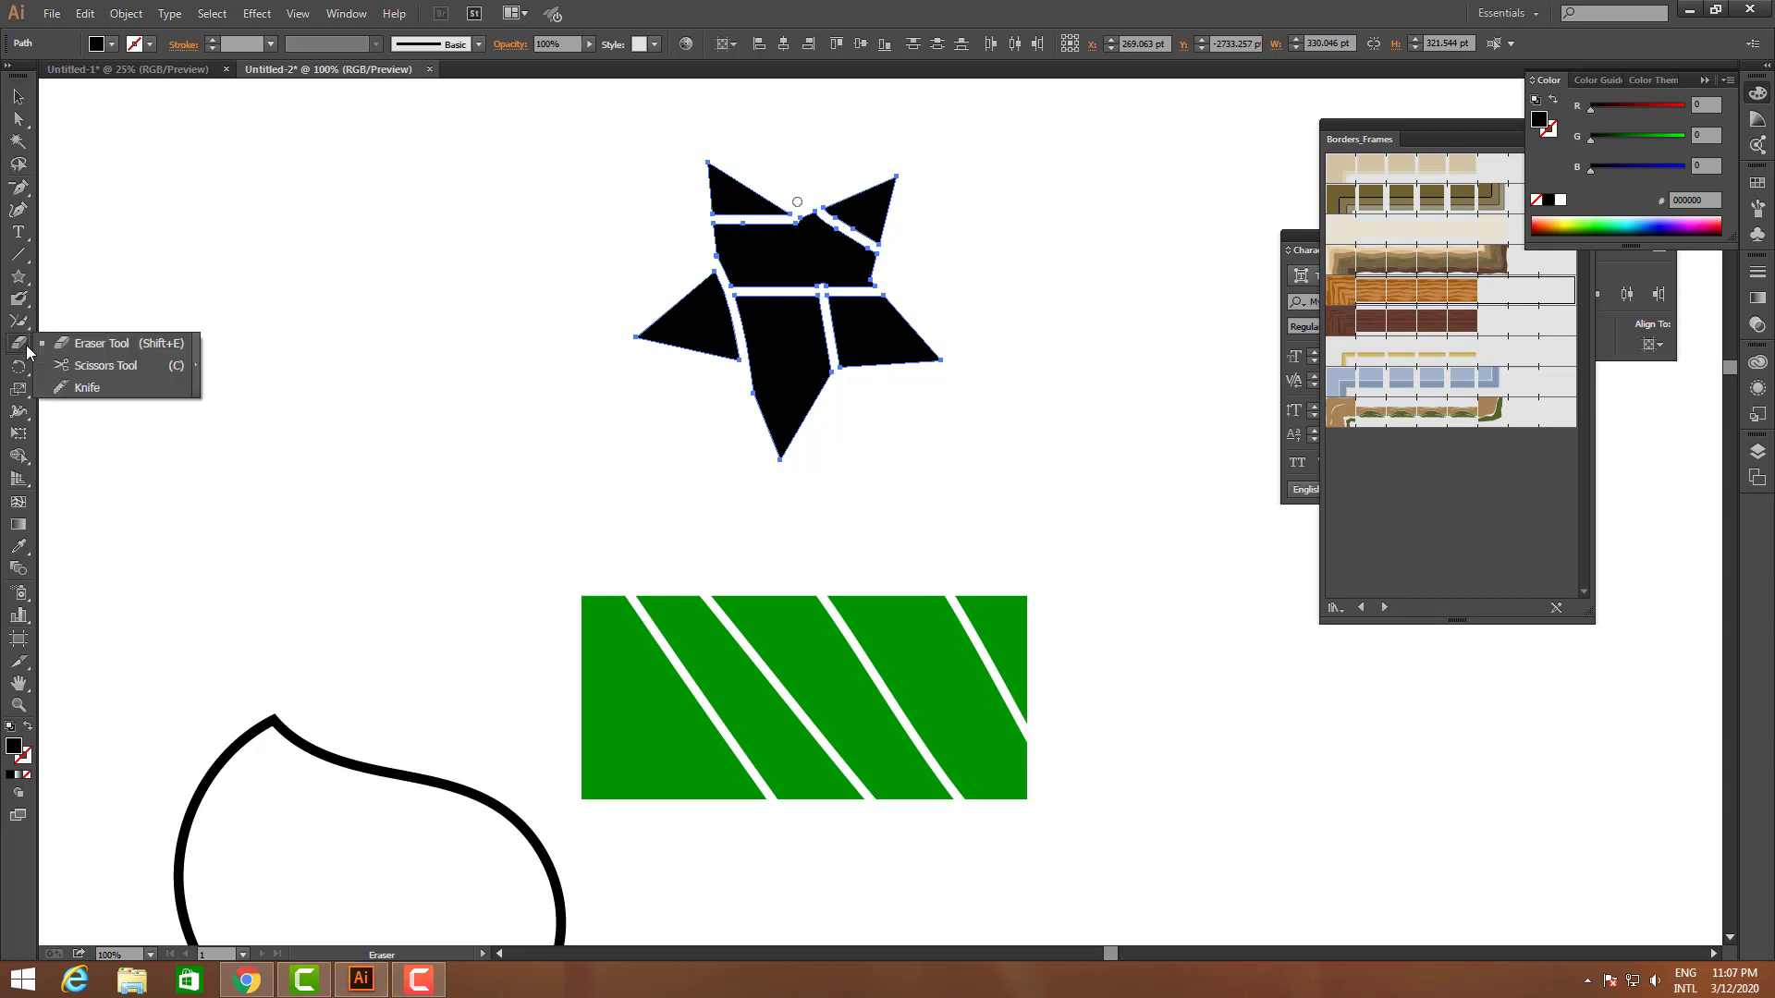
pyautogui.click(100, 366)
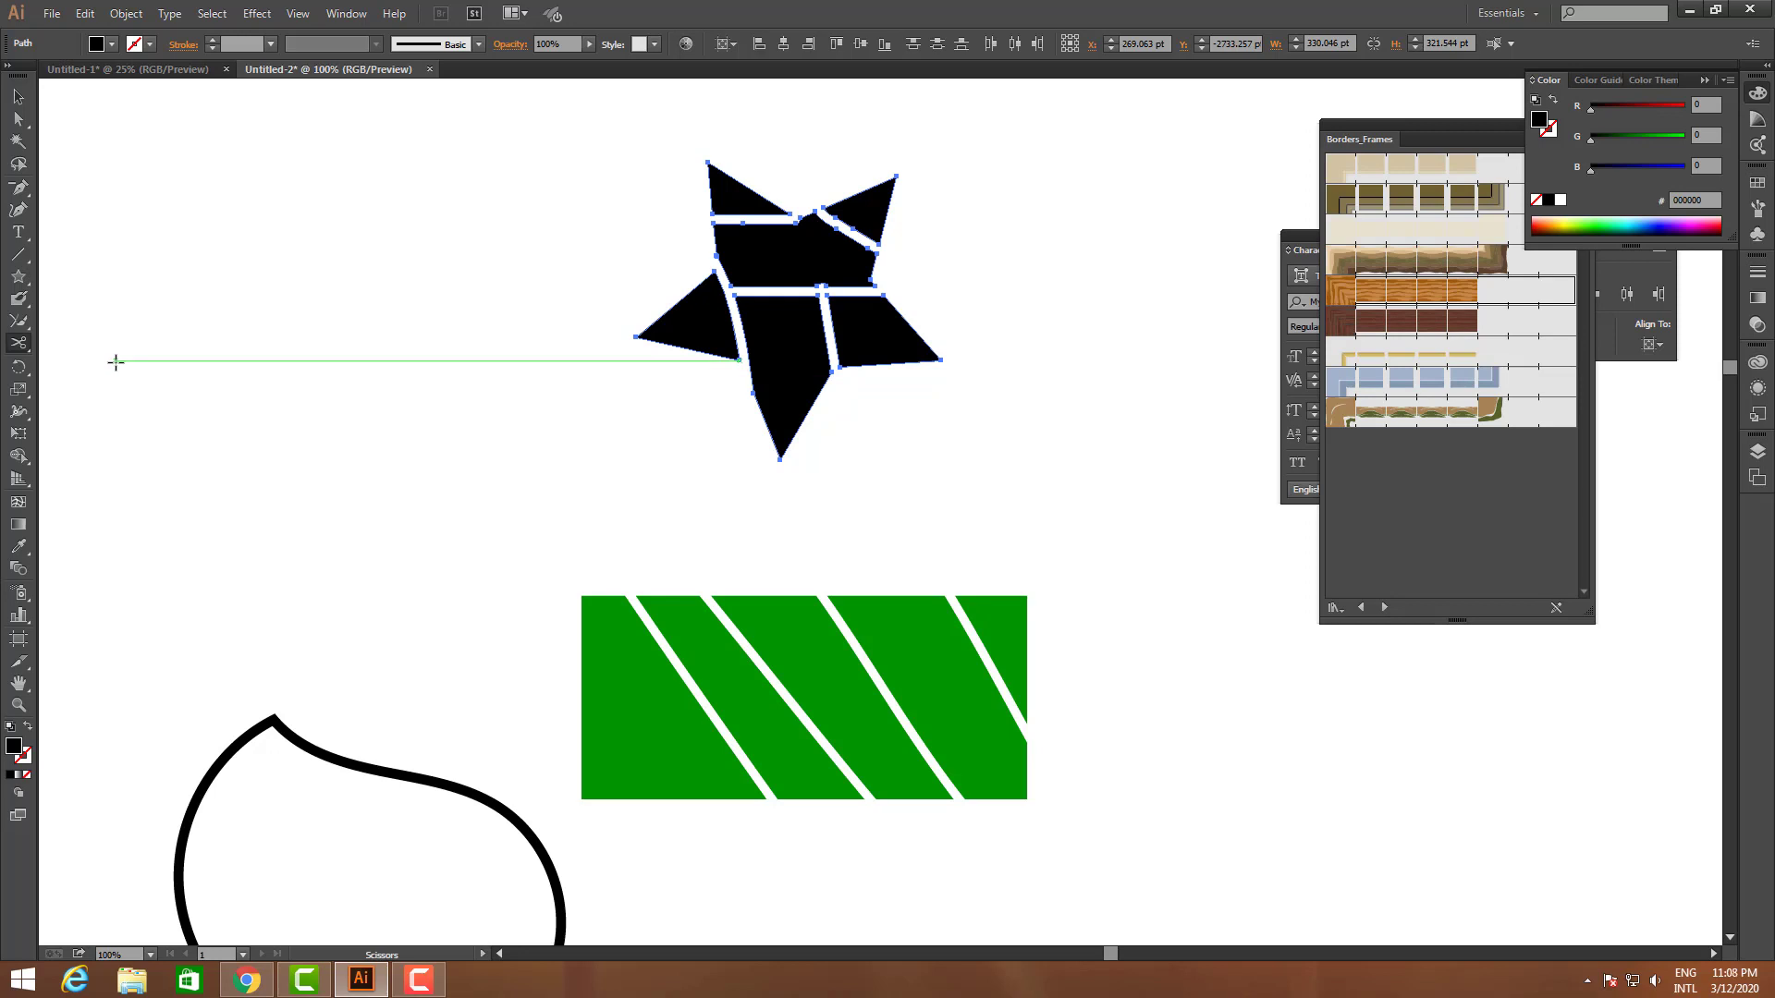
pyautogui.click(18, 279)
pyautogui.click(96, 325)
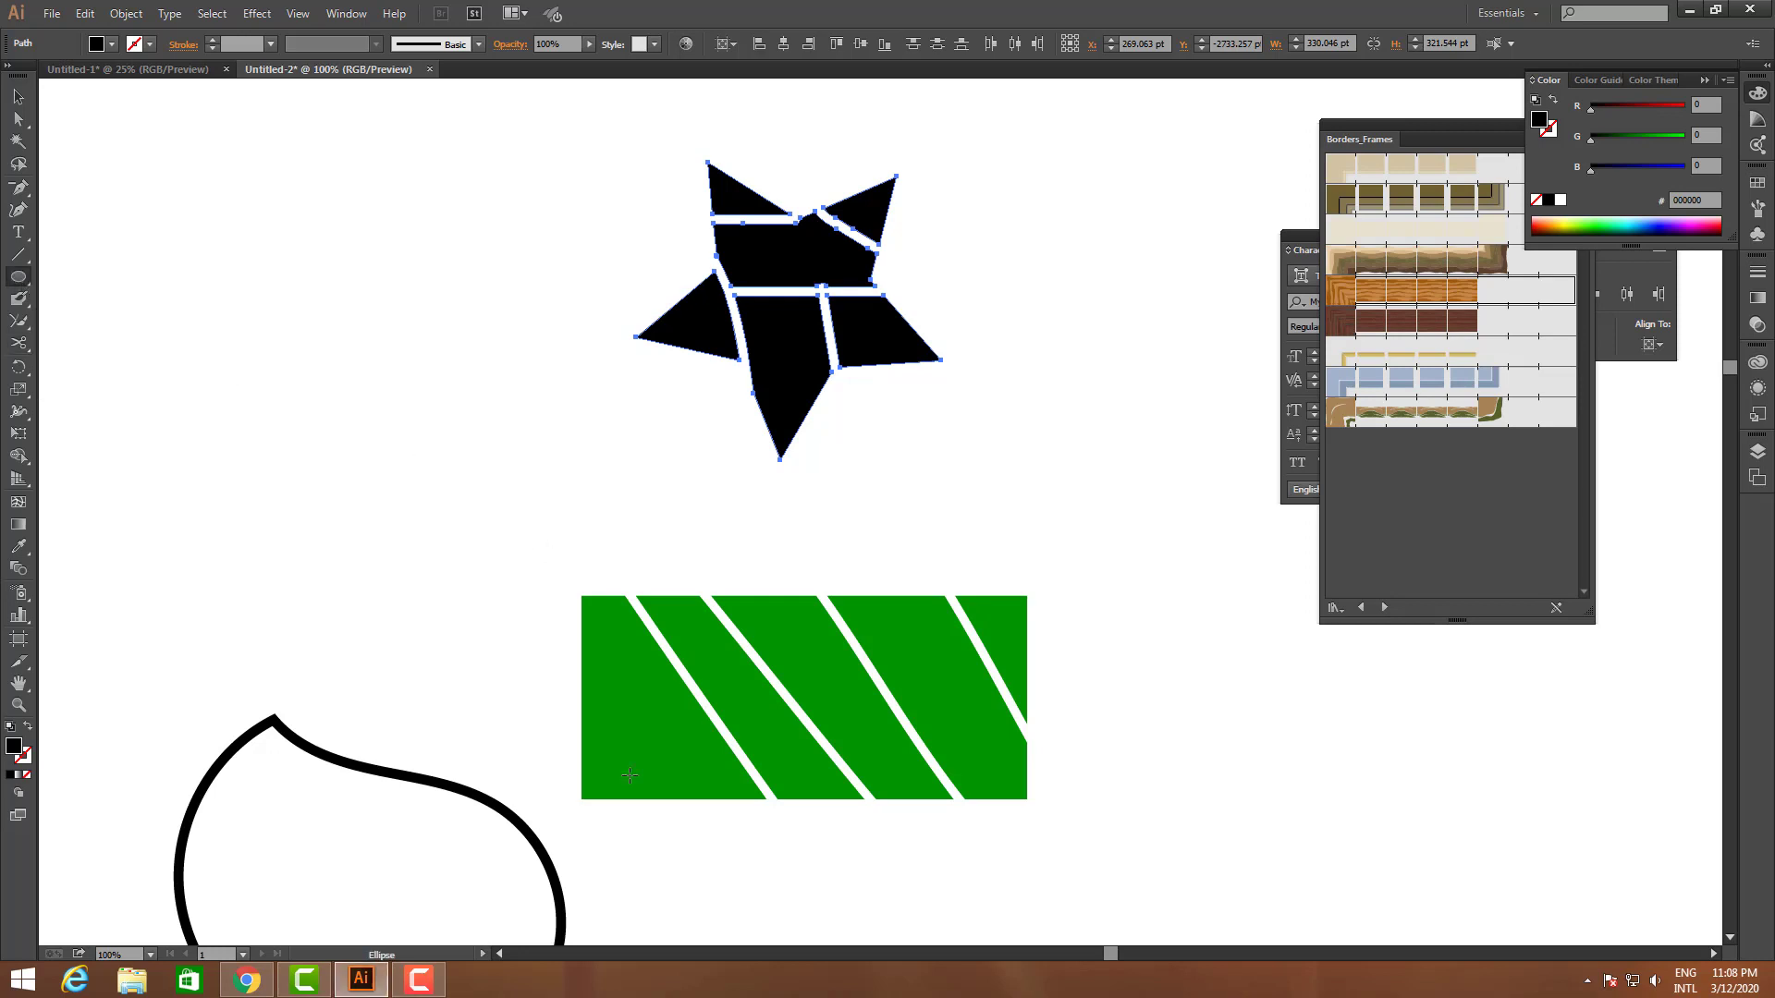
pyautogui.scroll(6, 629, 776)
pyautogui.moveTo(536, 259); pyautogui.dragTo(911, 619)
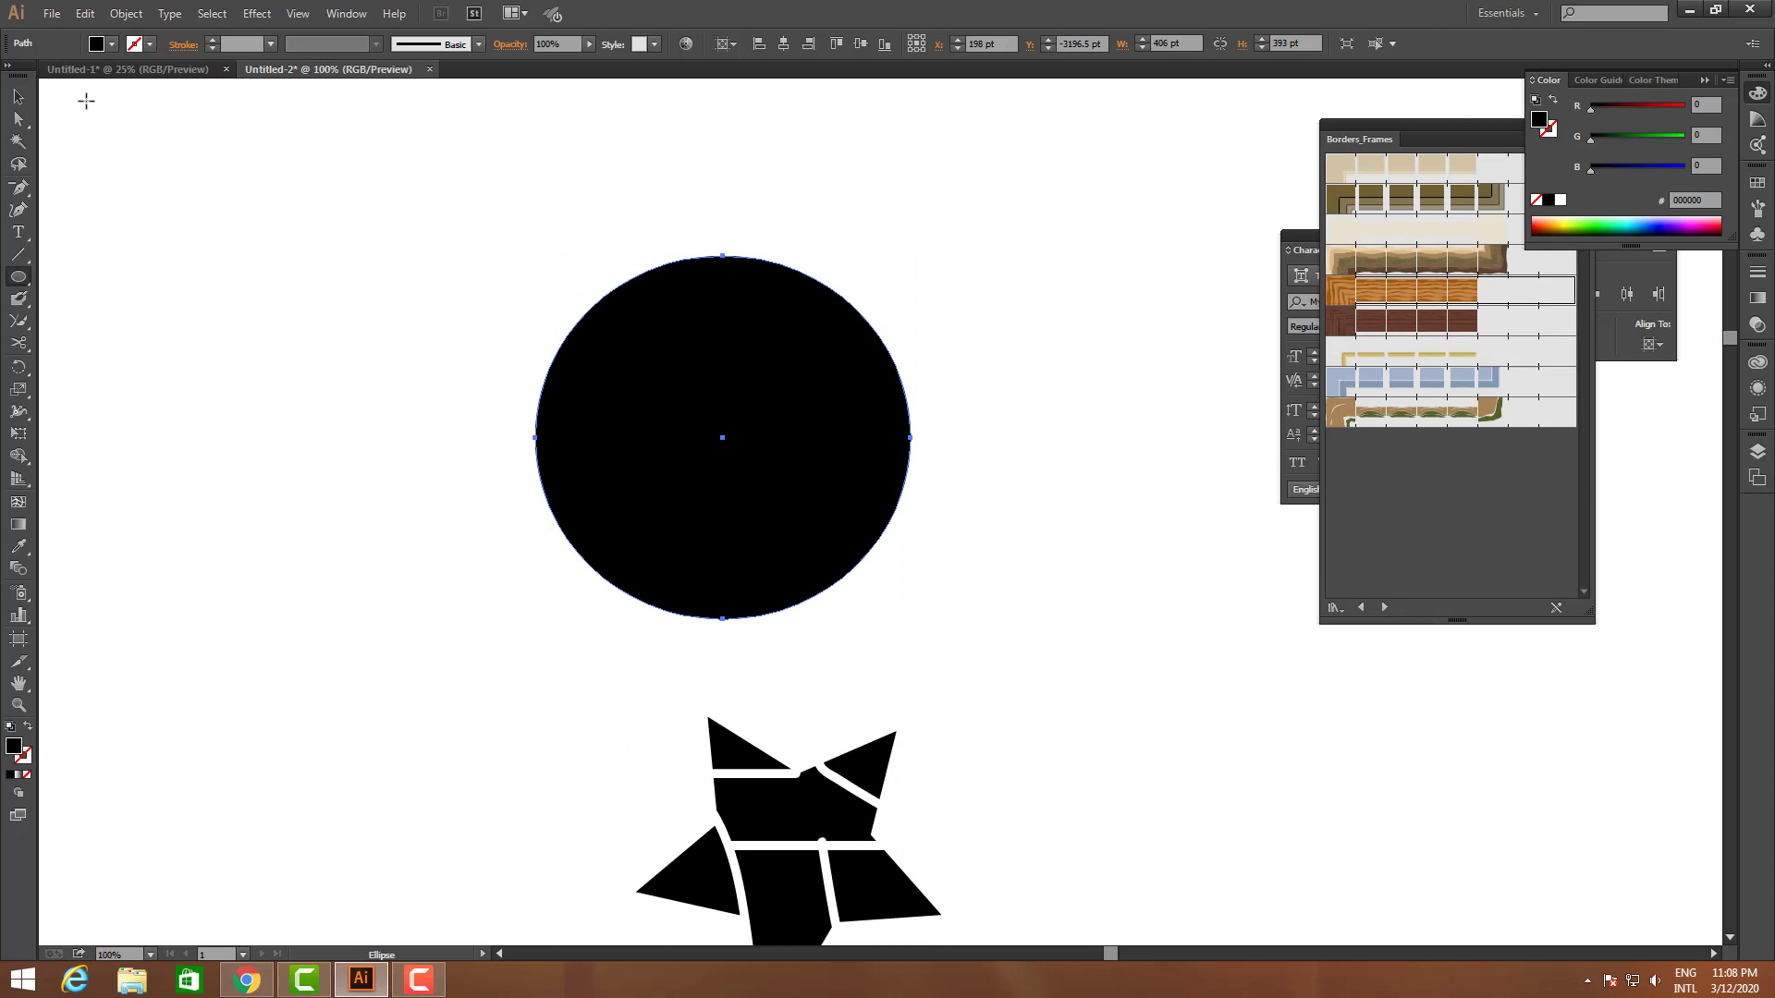
pyautogui.click(19, 96)
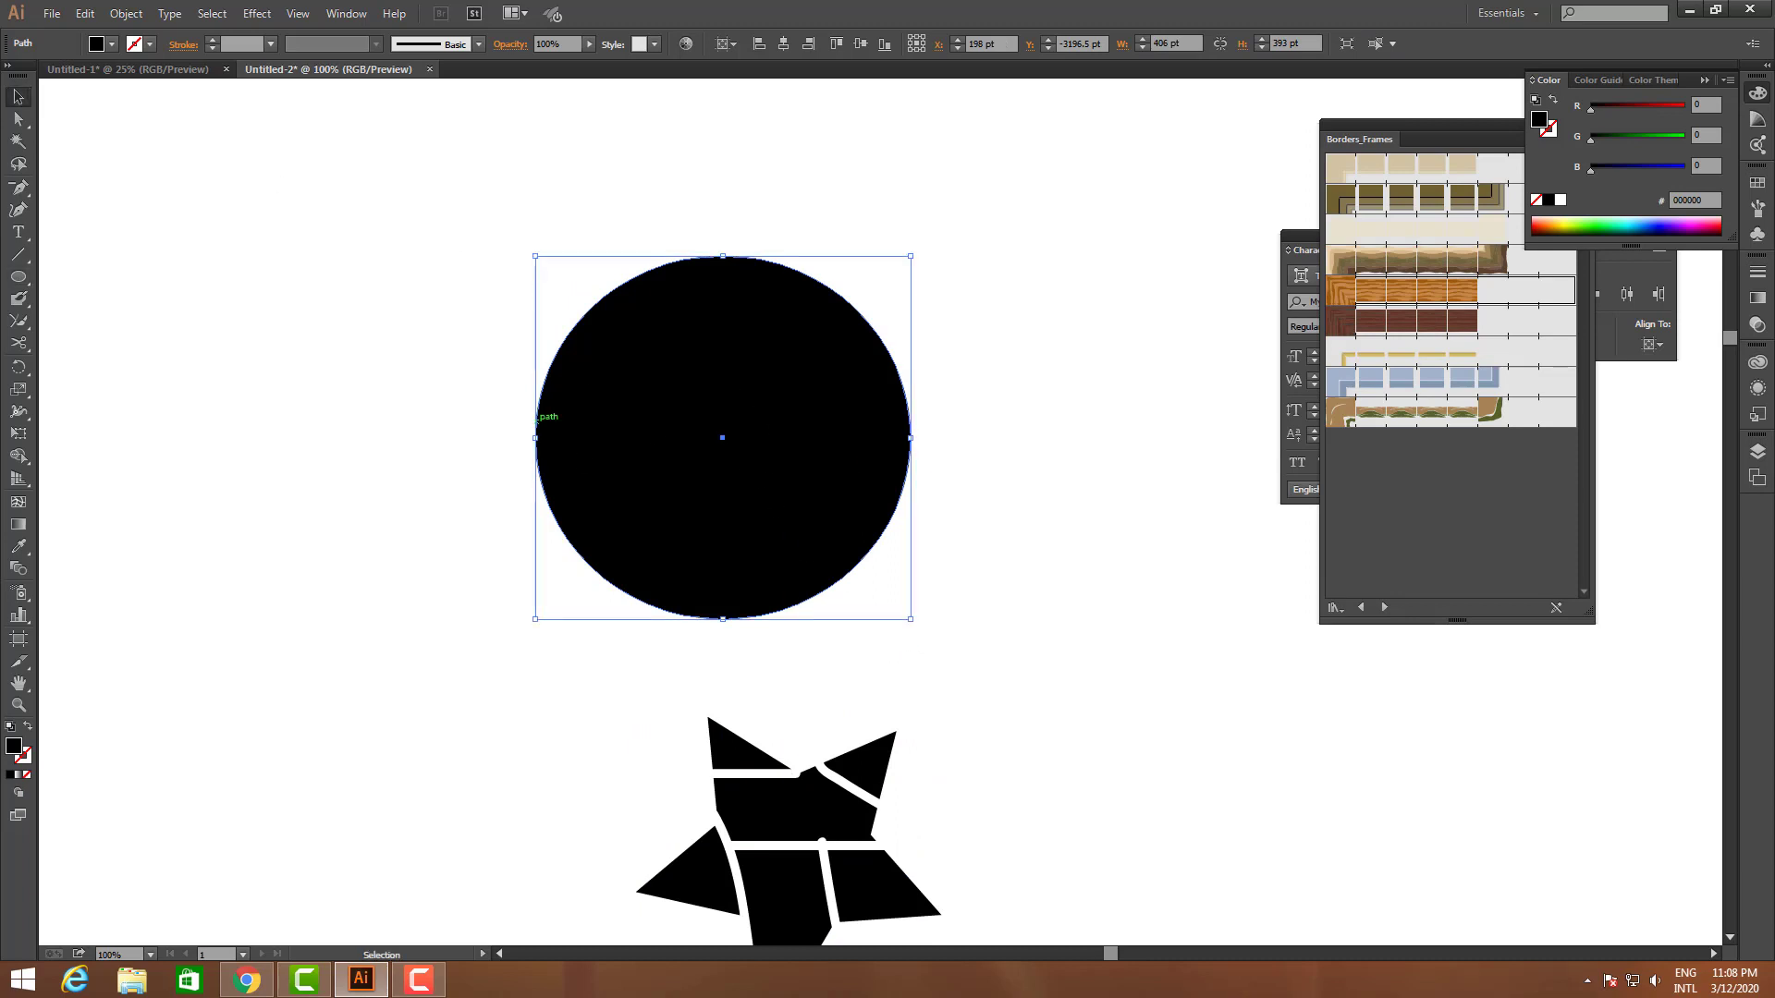
# - Split the black ellipse at its left and right anchor points with the Scissors tool and move the upper half slightly upward
pyautogui.moveTo(18, 346); pyautogui.dragTo(81, 365)
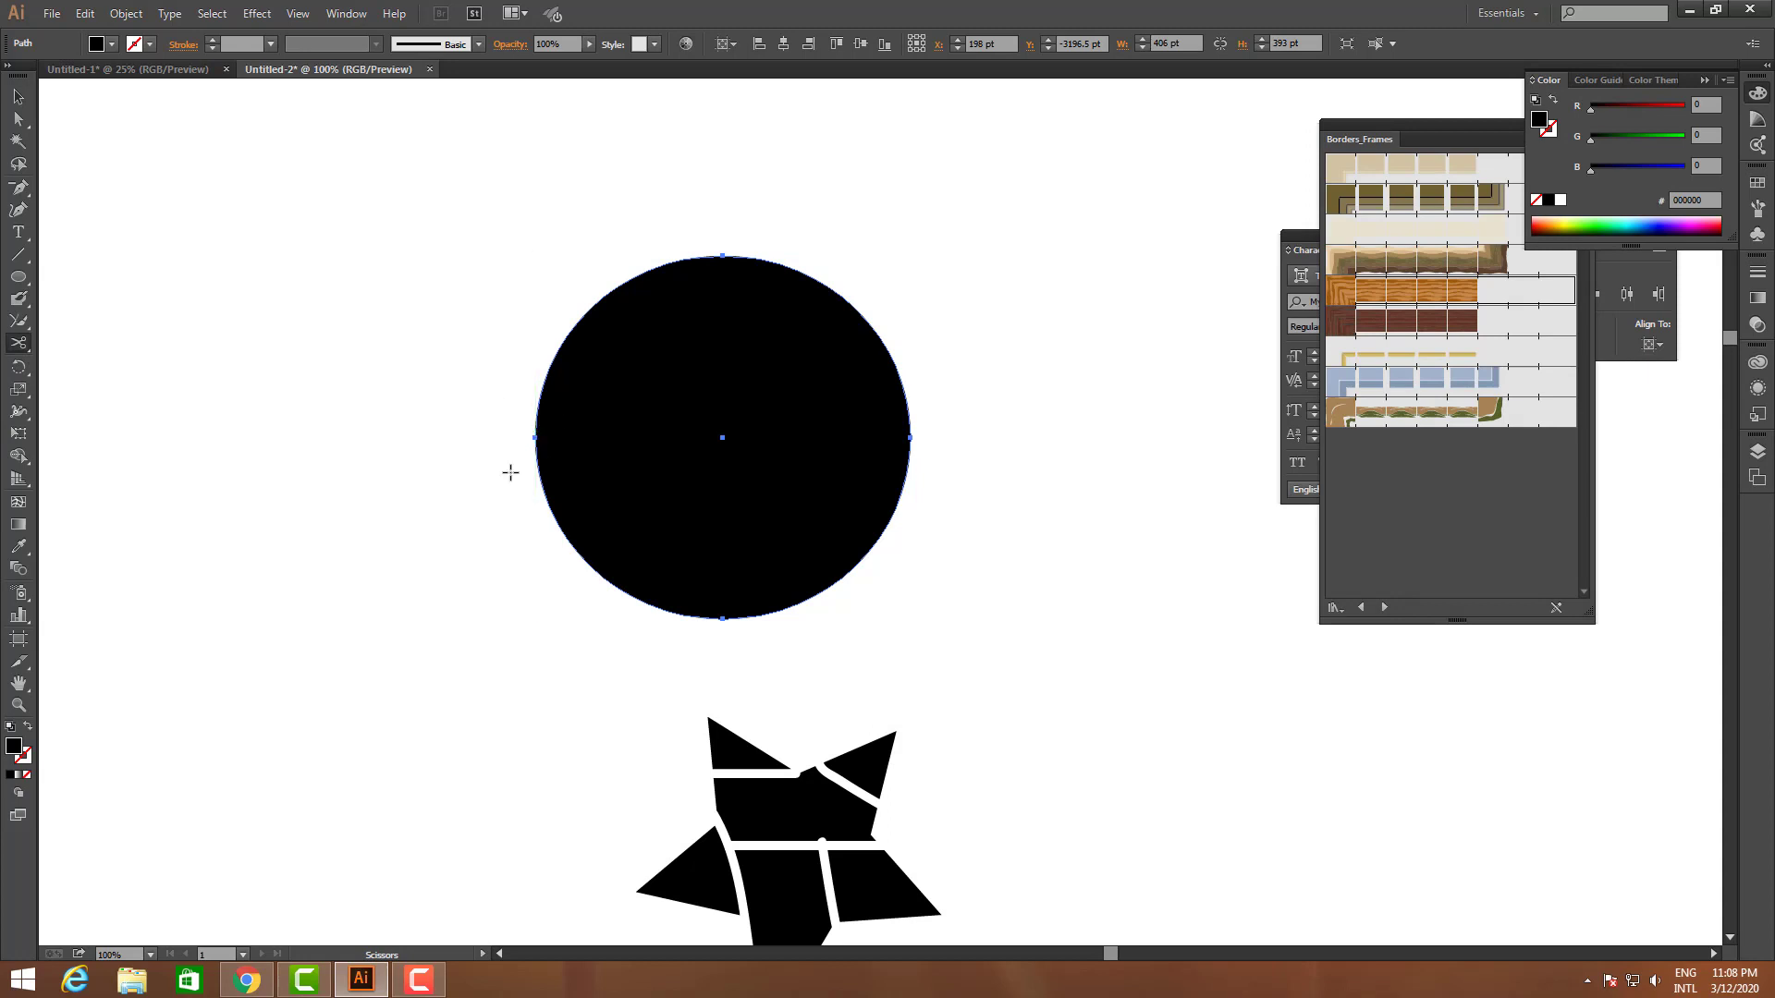
pyautogui.click(534, 436)
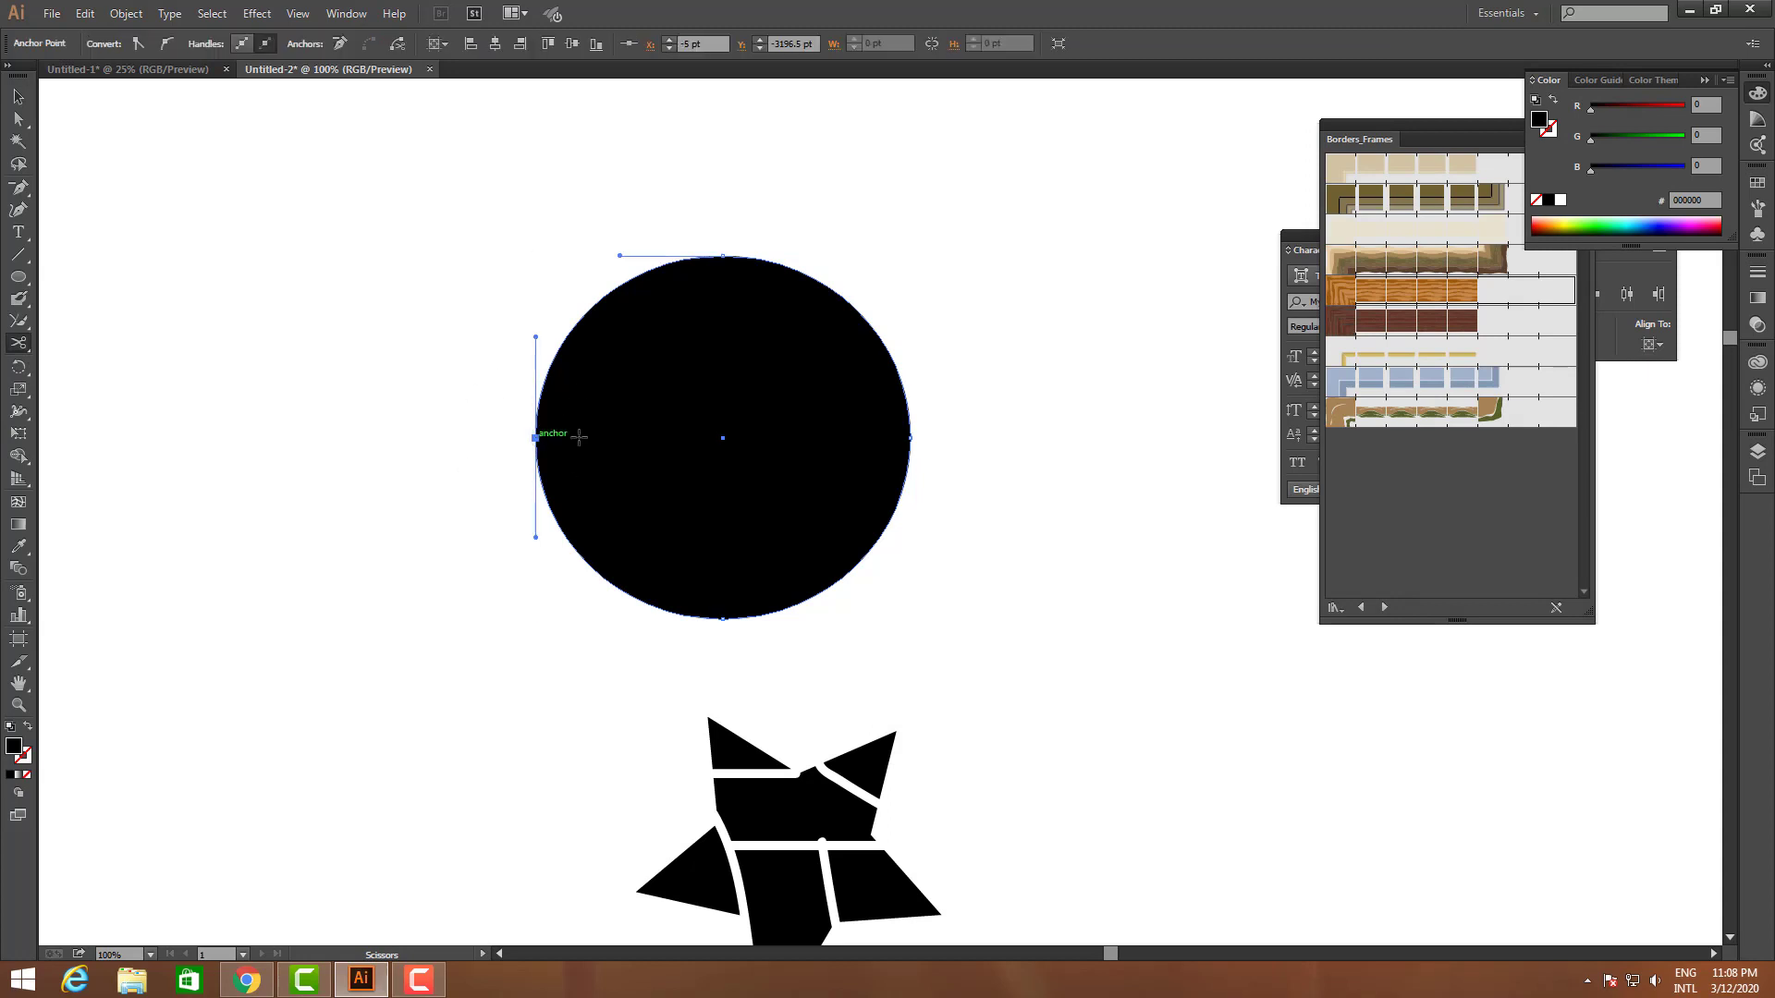
pyautogui.click(911, 437)
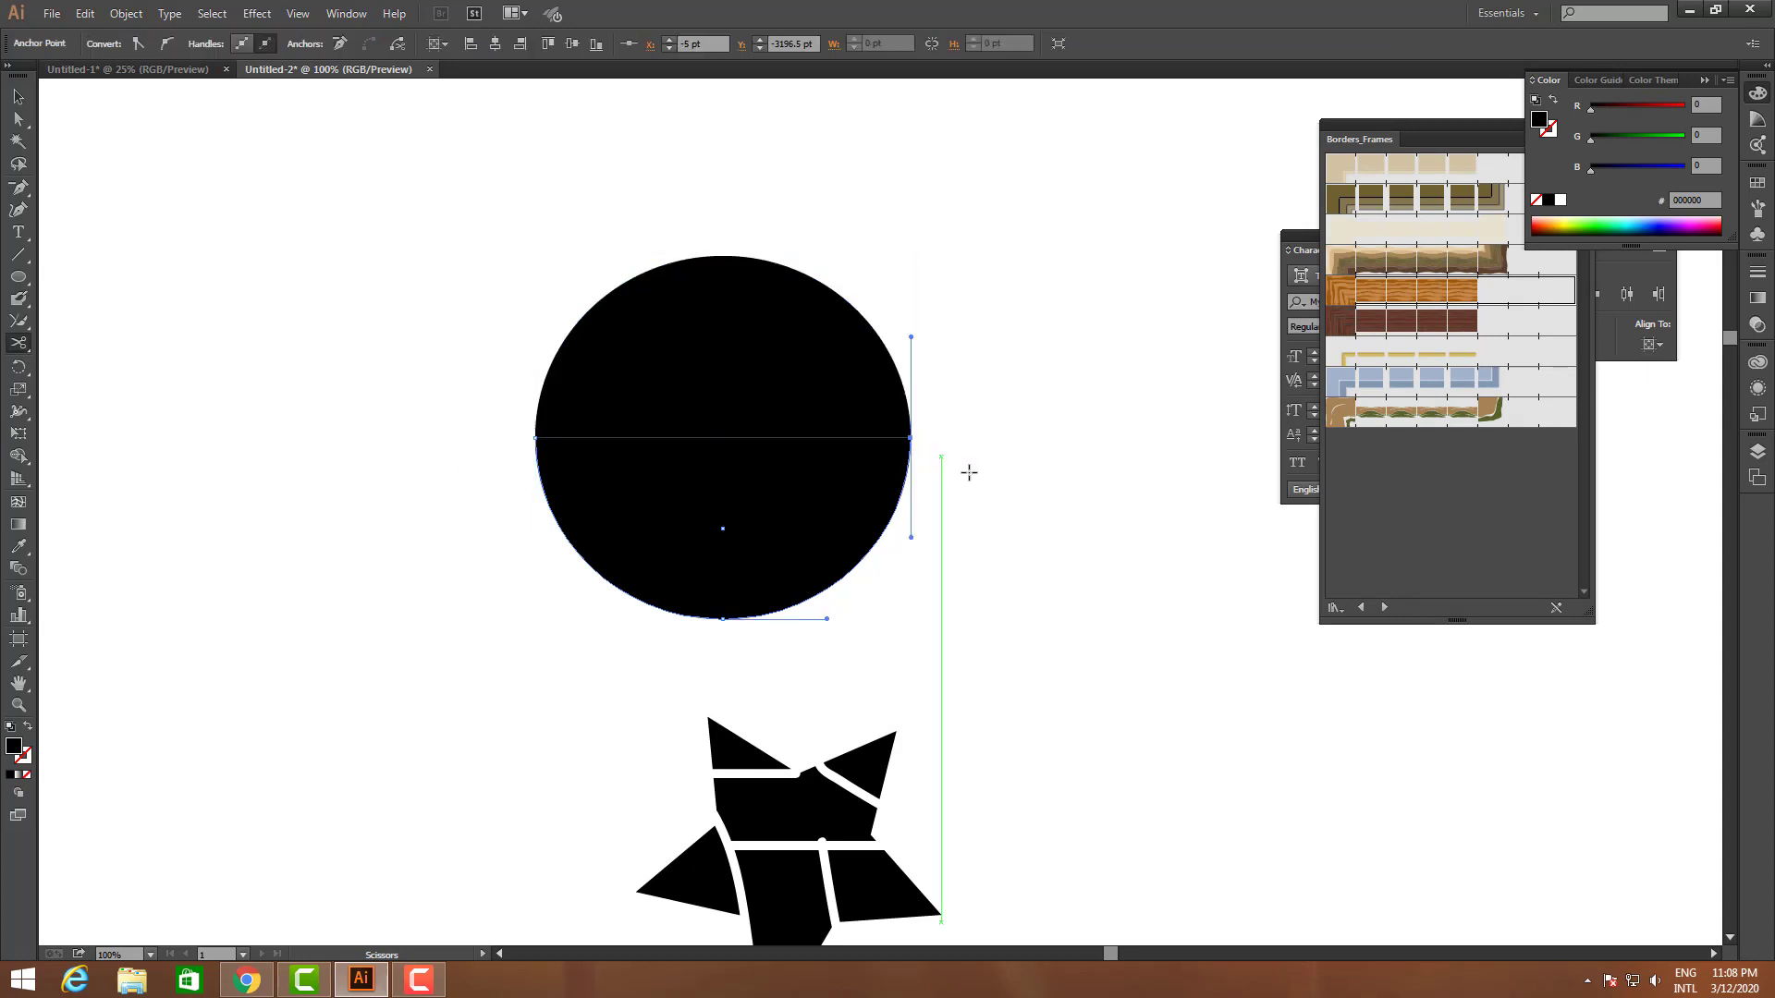
pyautogui.click(18, 97)
pyautogui.moveTo(813, 381); pyautogui.dragTo(813, 345)
pyautogui.click(991, 381)
# - Cut the upper half-circle at its top anchor with the Scissors tool and move the two resulting pieces apart sideways
pyautogui.click(789, 351)
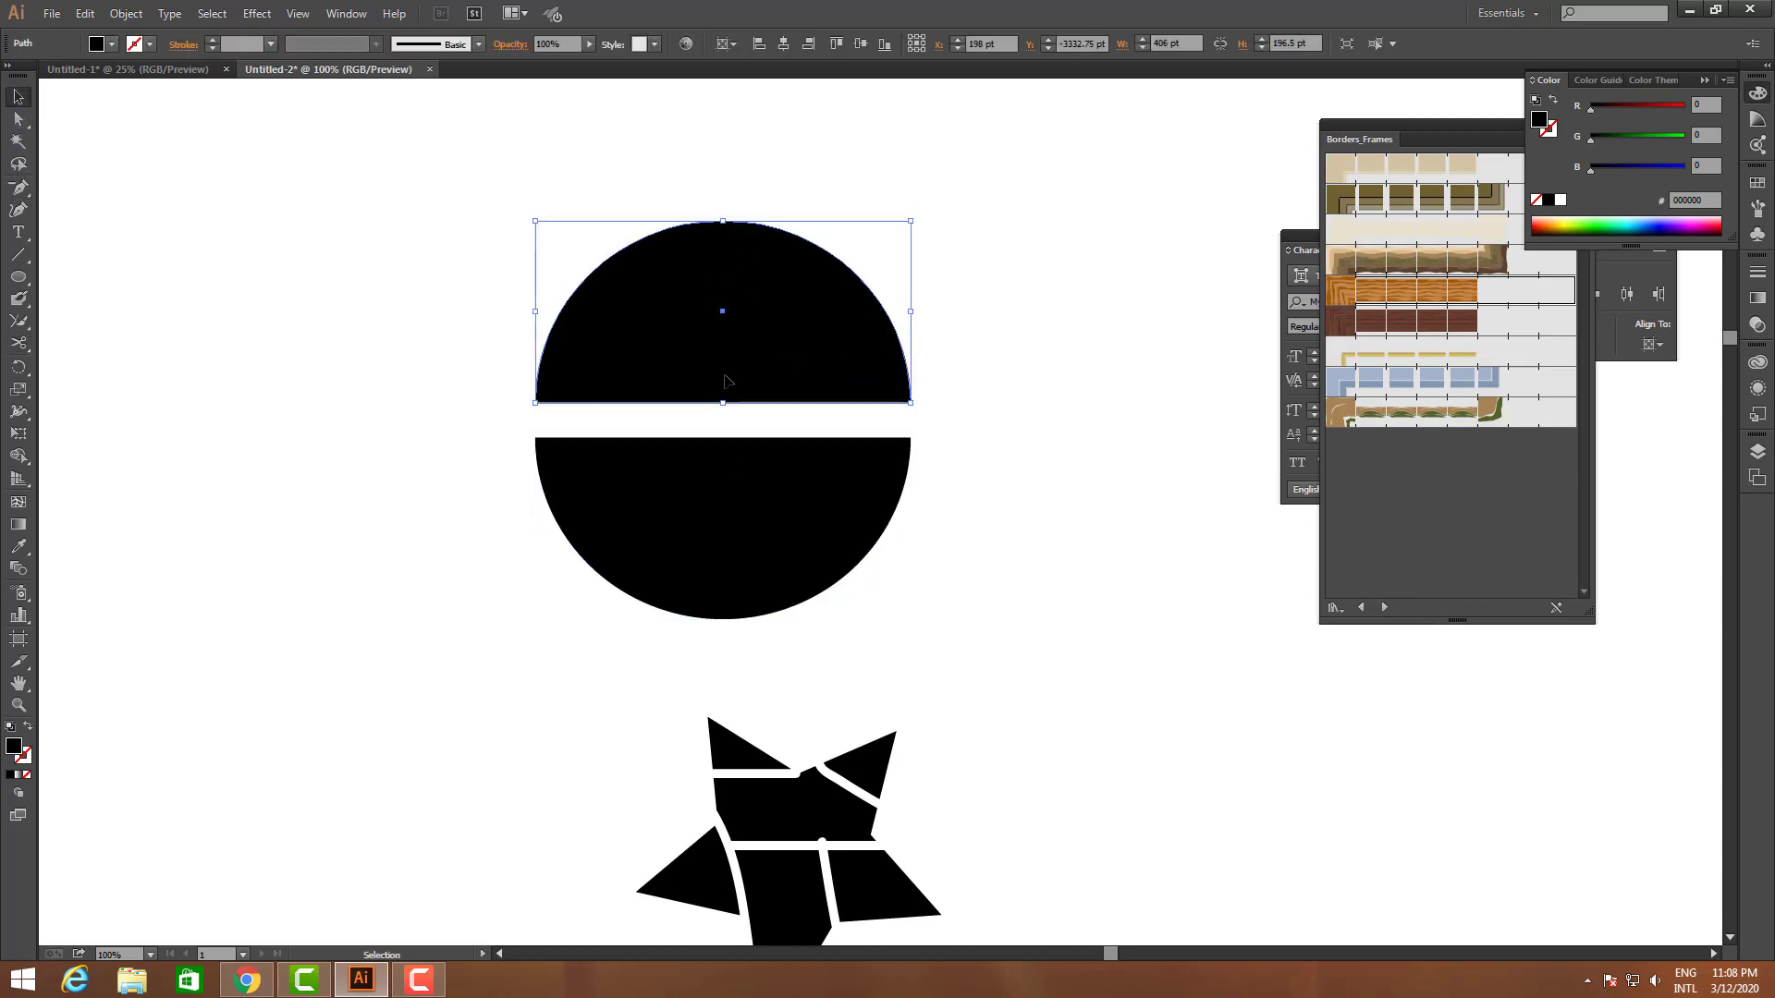
pyautogui.click(18, 343)
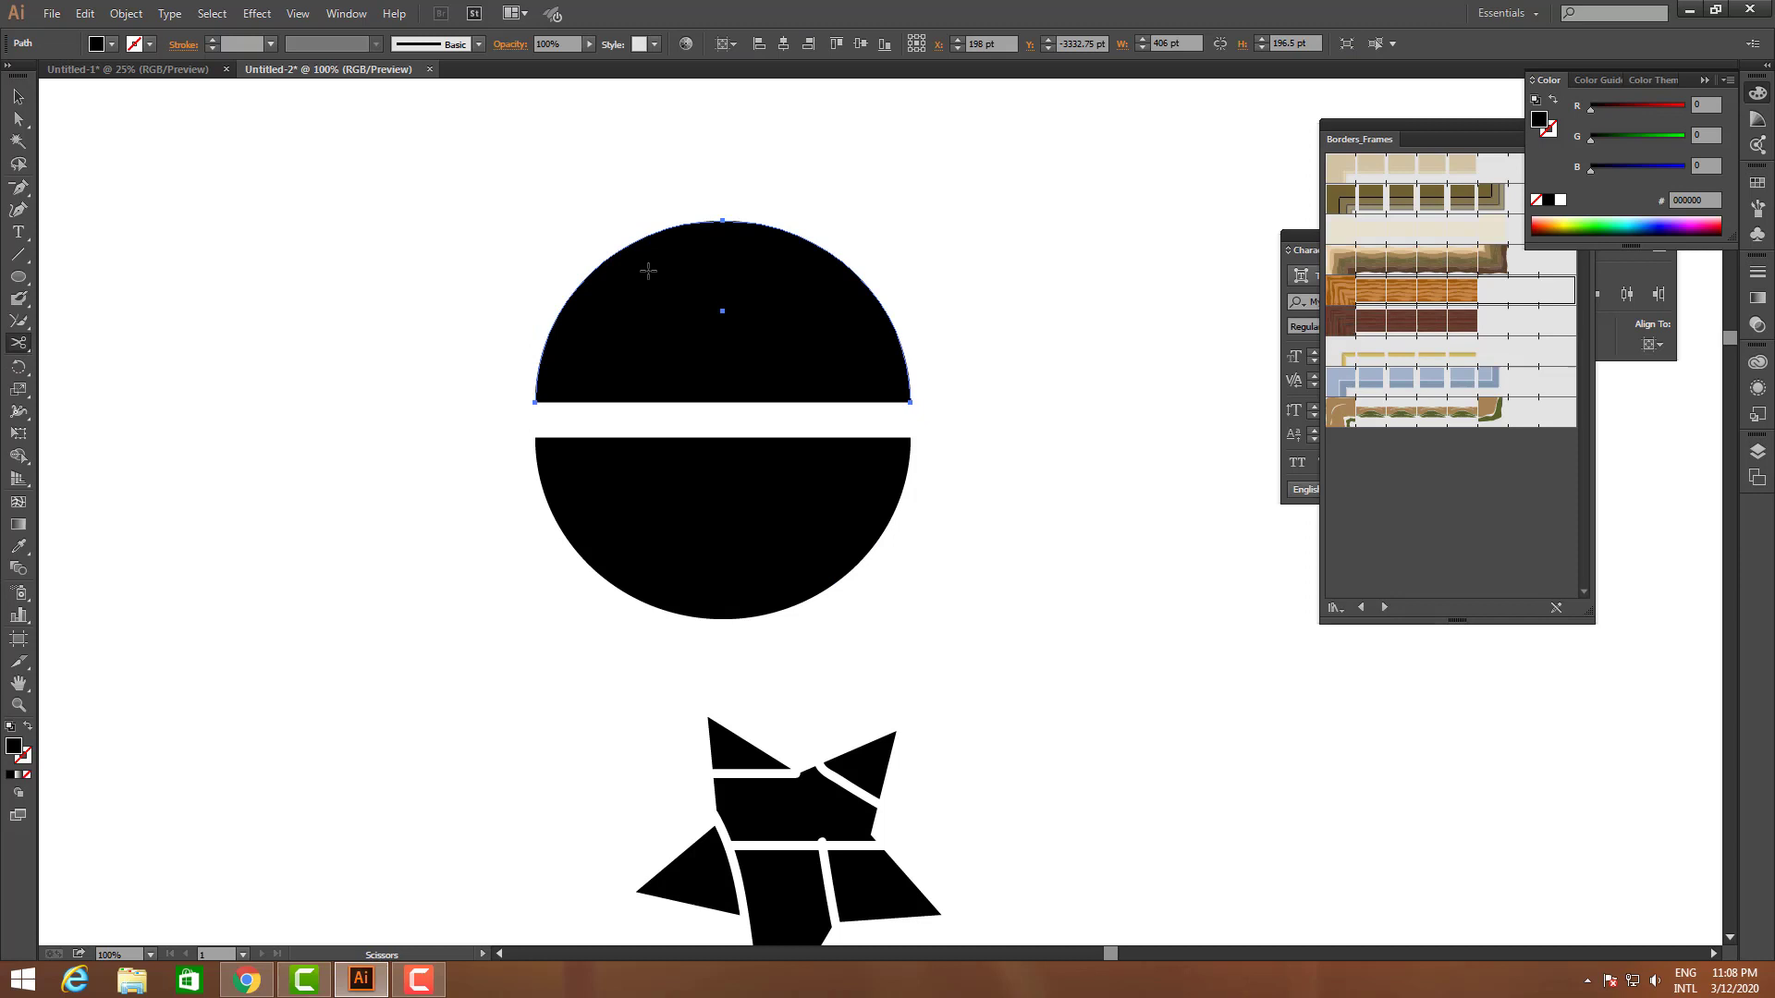
pyautogui.click(722, 222)
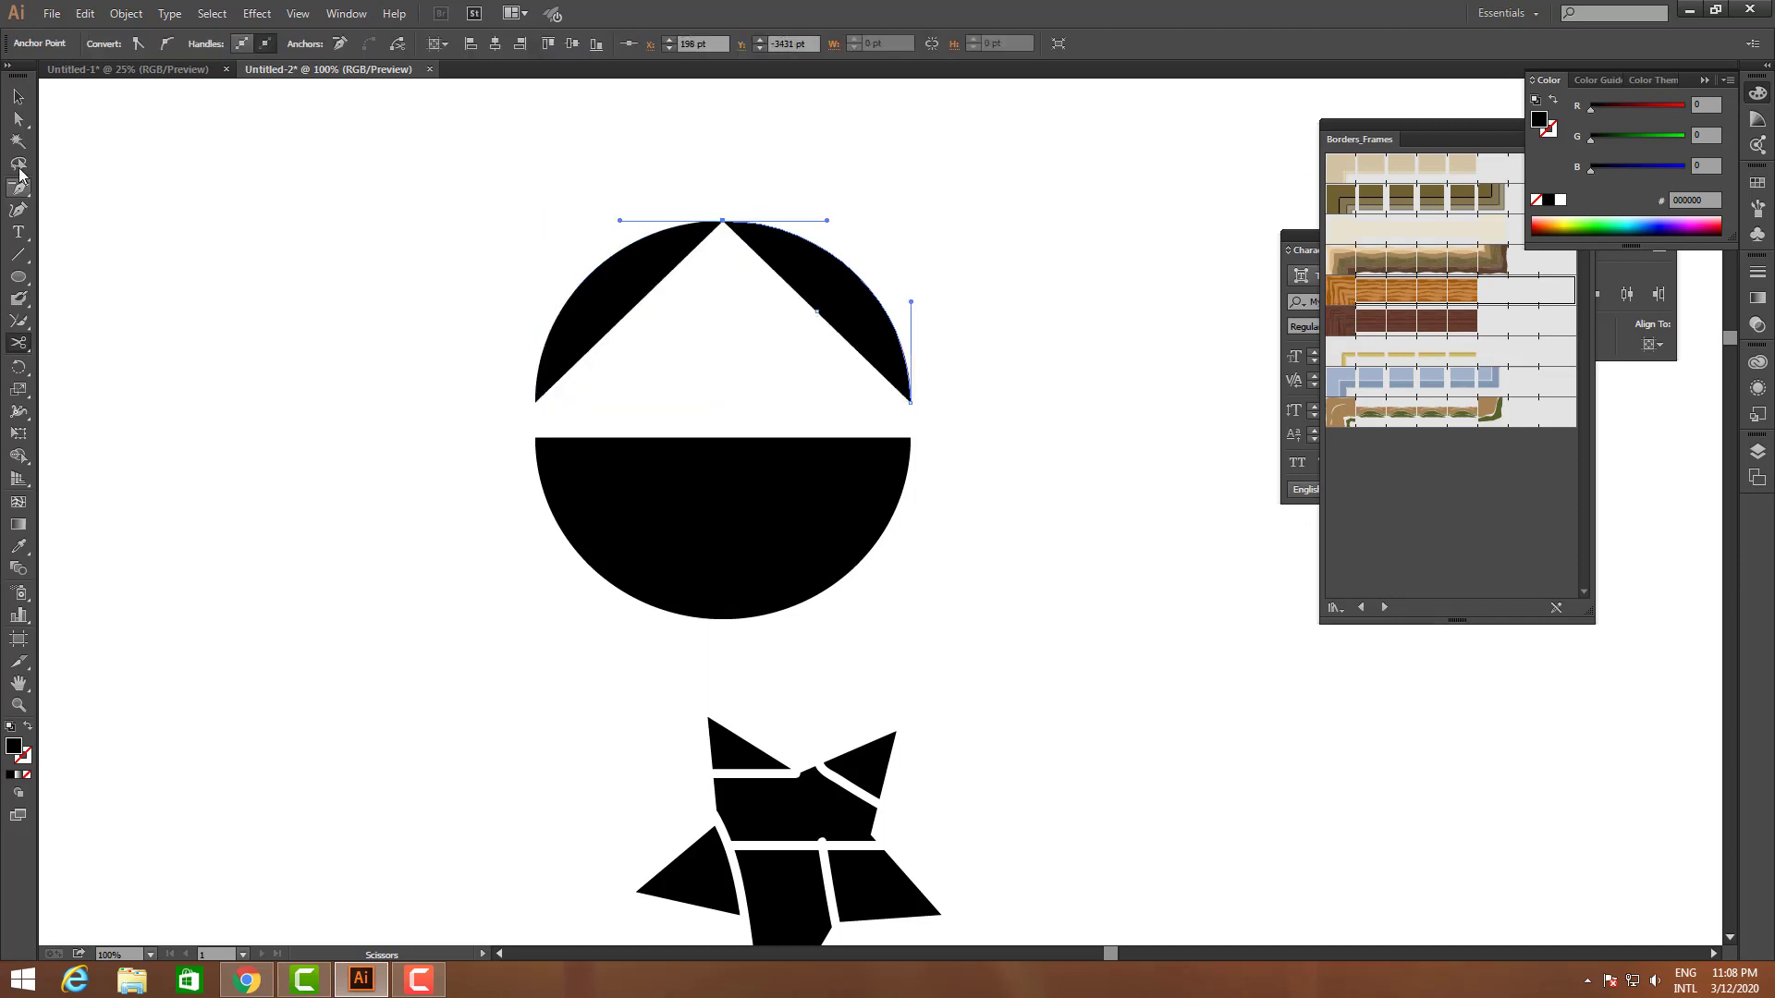
pyautogui.click(18, 96)
pyautogui.moveTo(788, 244); pyautogui.dragTo(819, 244)
pyautogui.click(1037, 364)
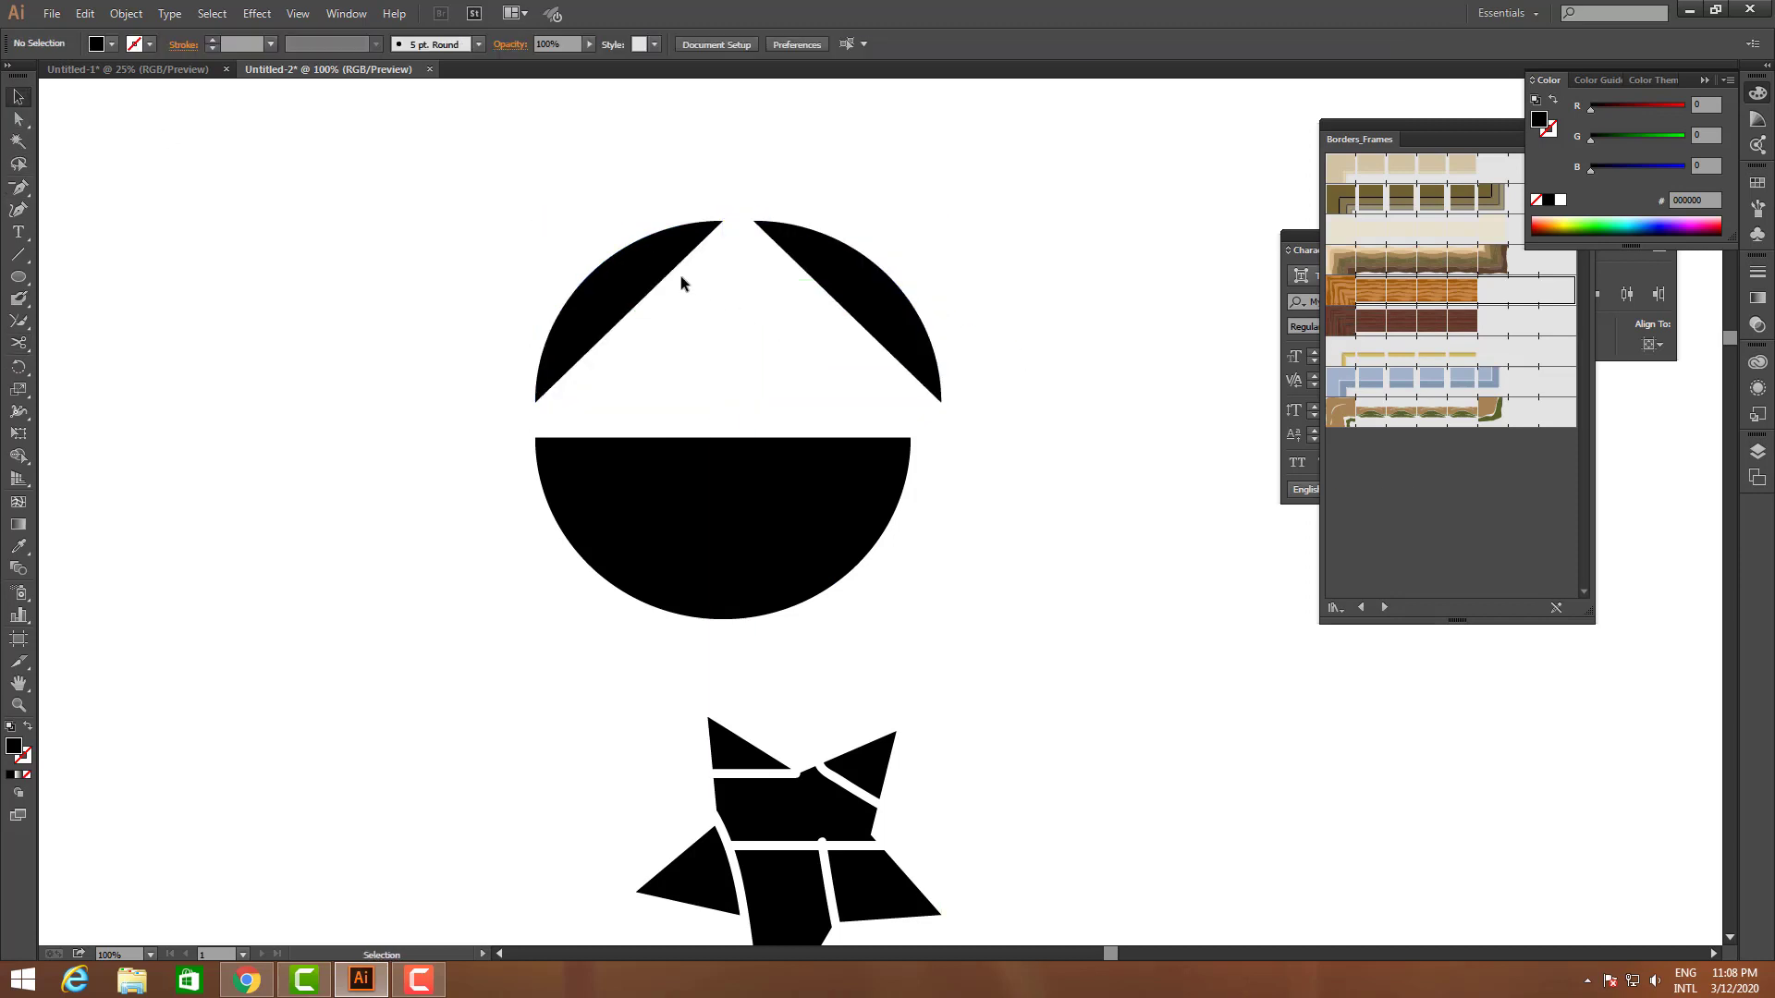
pyautogui.moveTo(634, 275); pyautogui.dragTo(610, 275)
pyautogui.click(1084, 535)
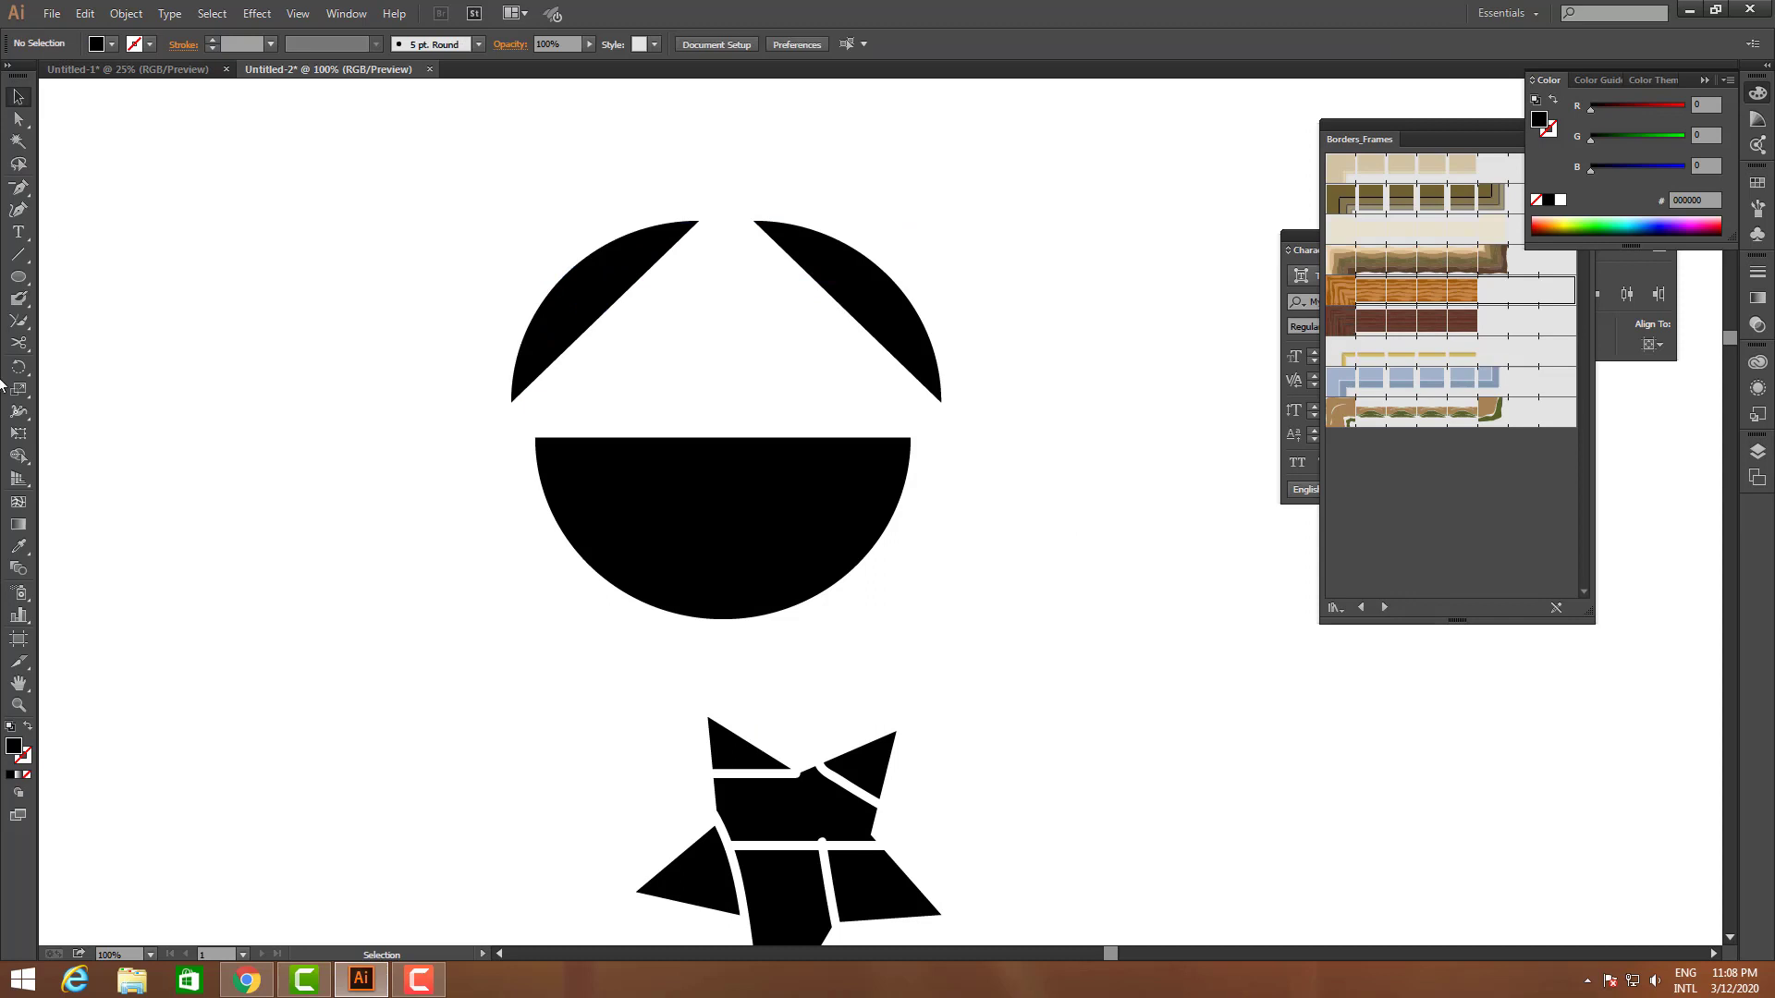
# - Draw a black ellipse about 531 by 393 pt over the two separated upper circle pieces
pyautogui.moveTo(18, 343); pyautogui.dragTo(76, 348)
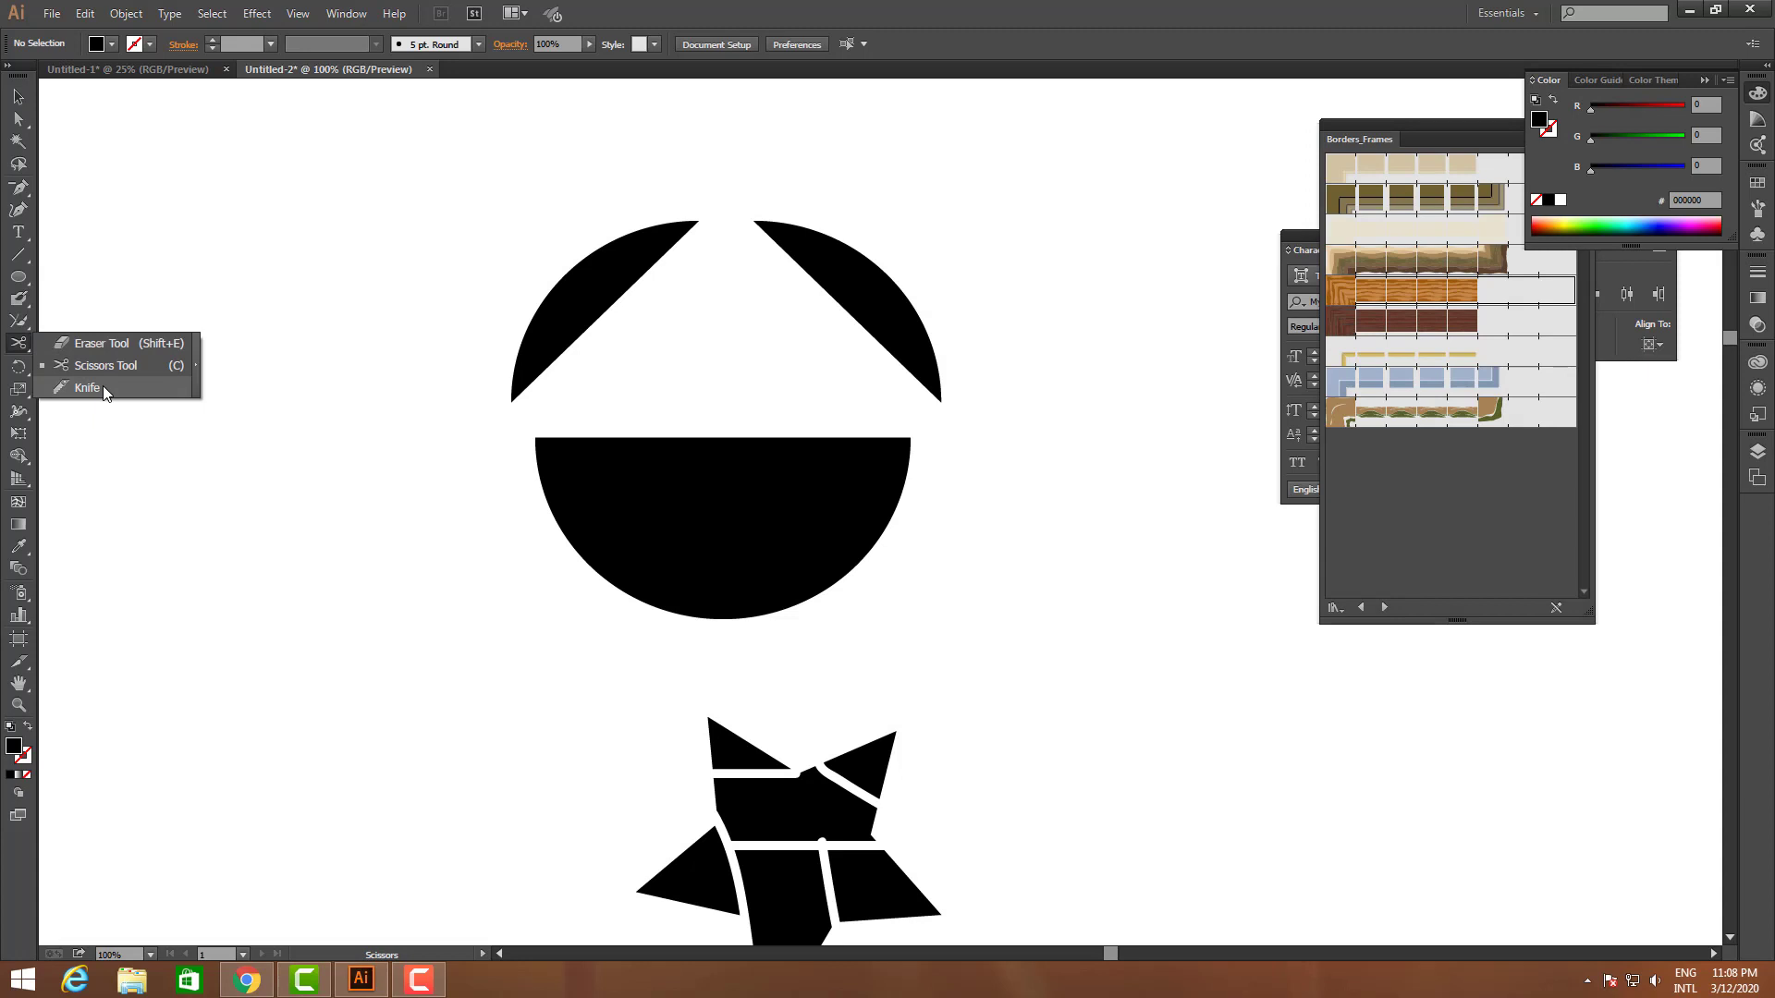
pyautogui.click(11, 343)
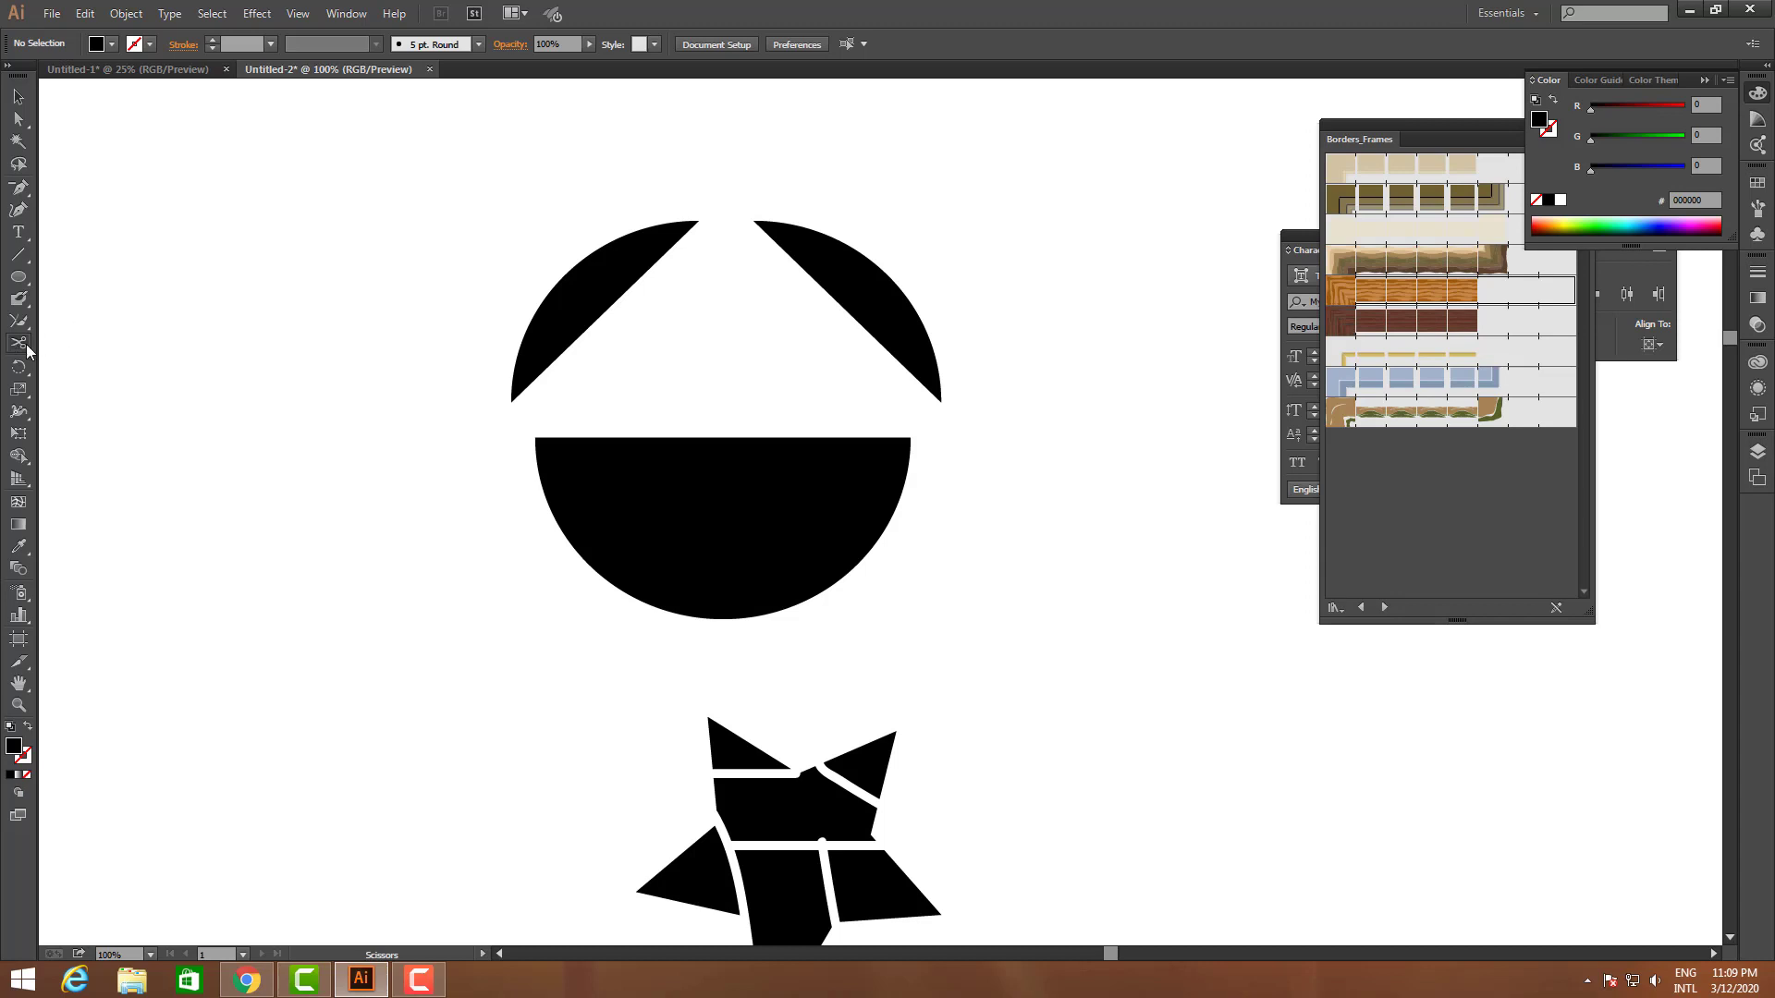
pyautogui.moveTo(25, 344); pyautogui.dragTo(100, 395)
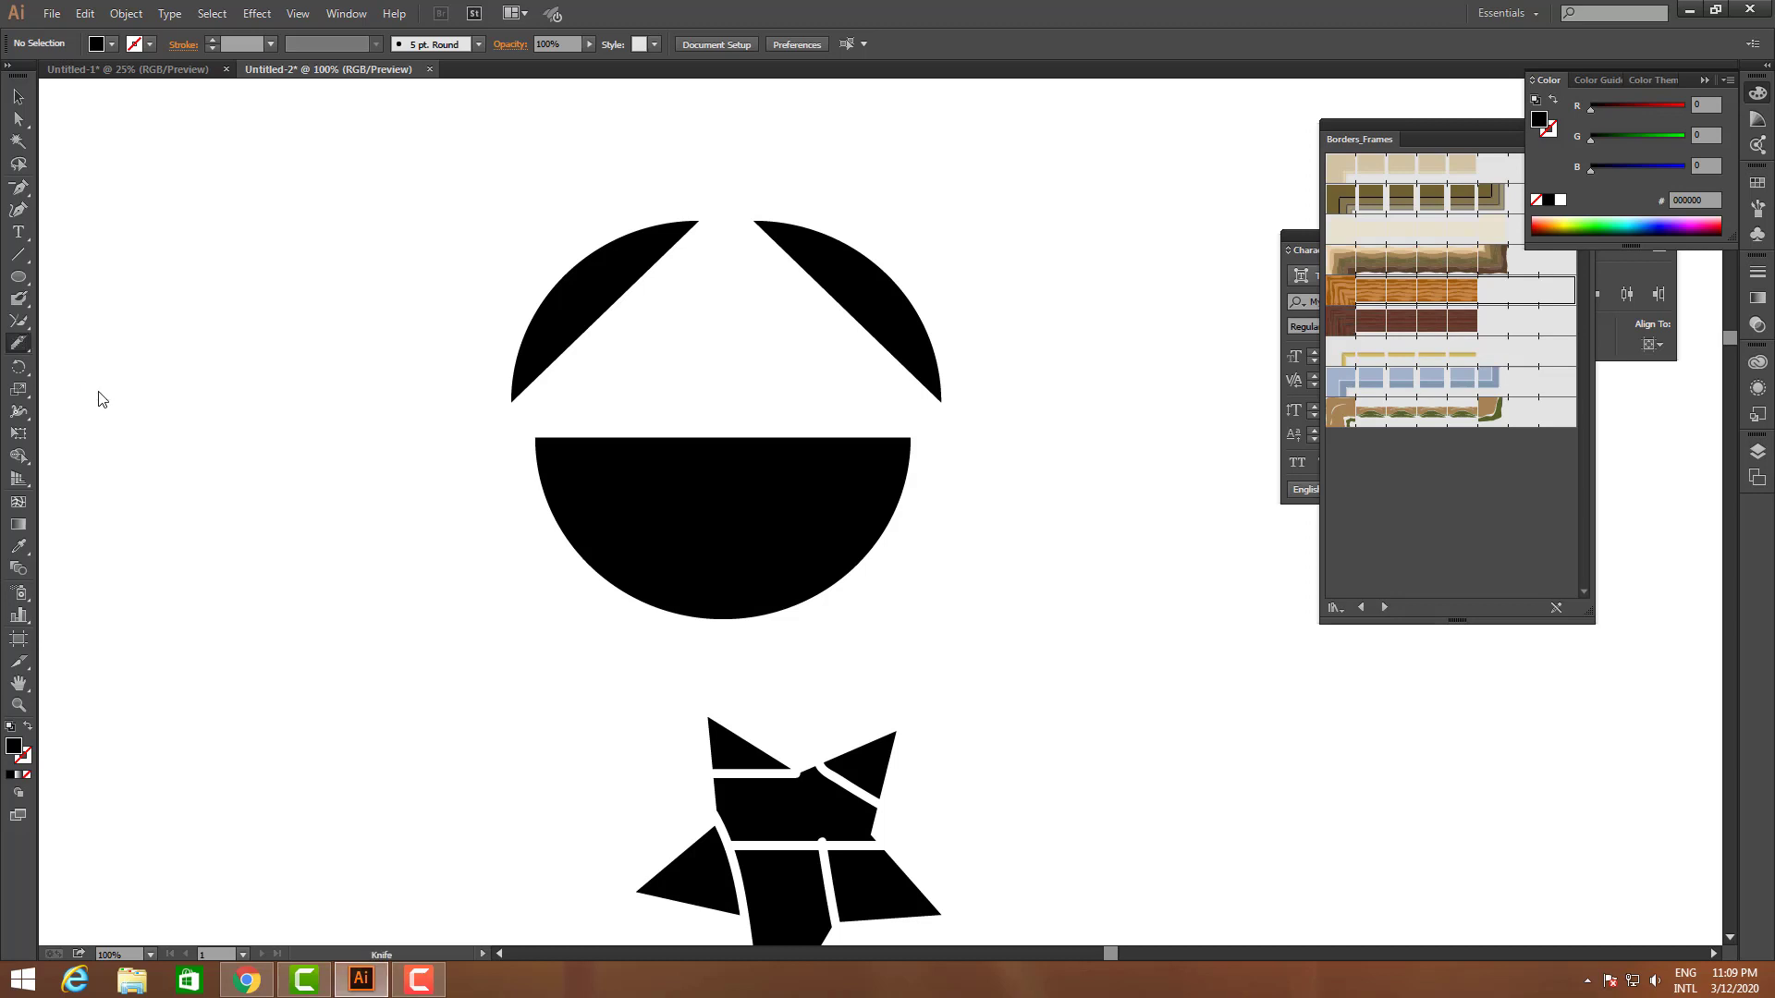
pyautogui.click(17, 104)
pyautogui.scroll(3, 607, 728)
pyautogui.click(18, 277)
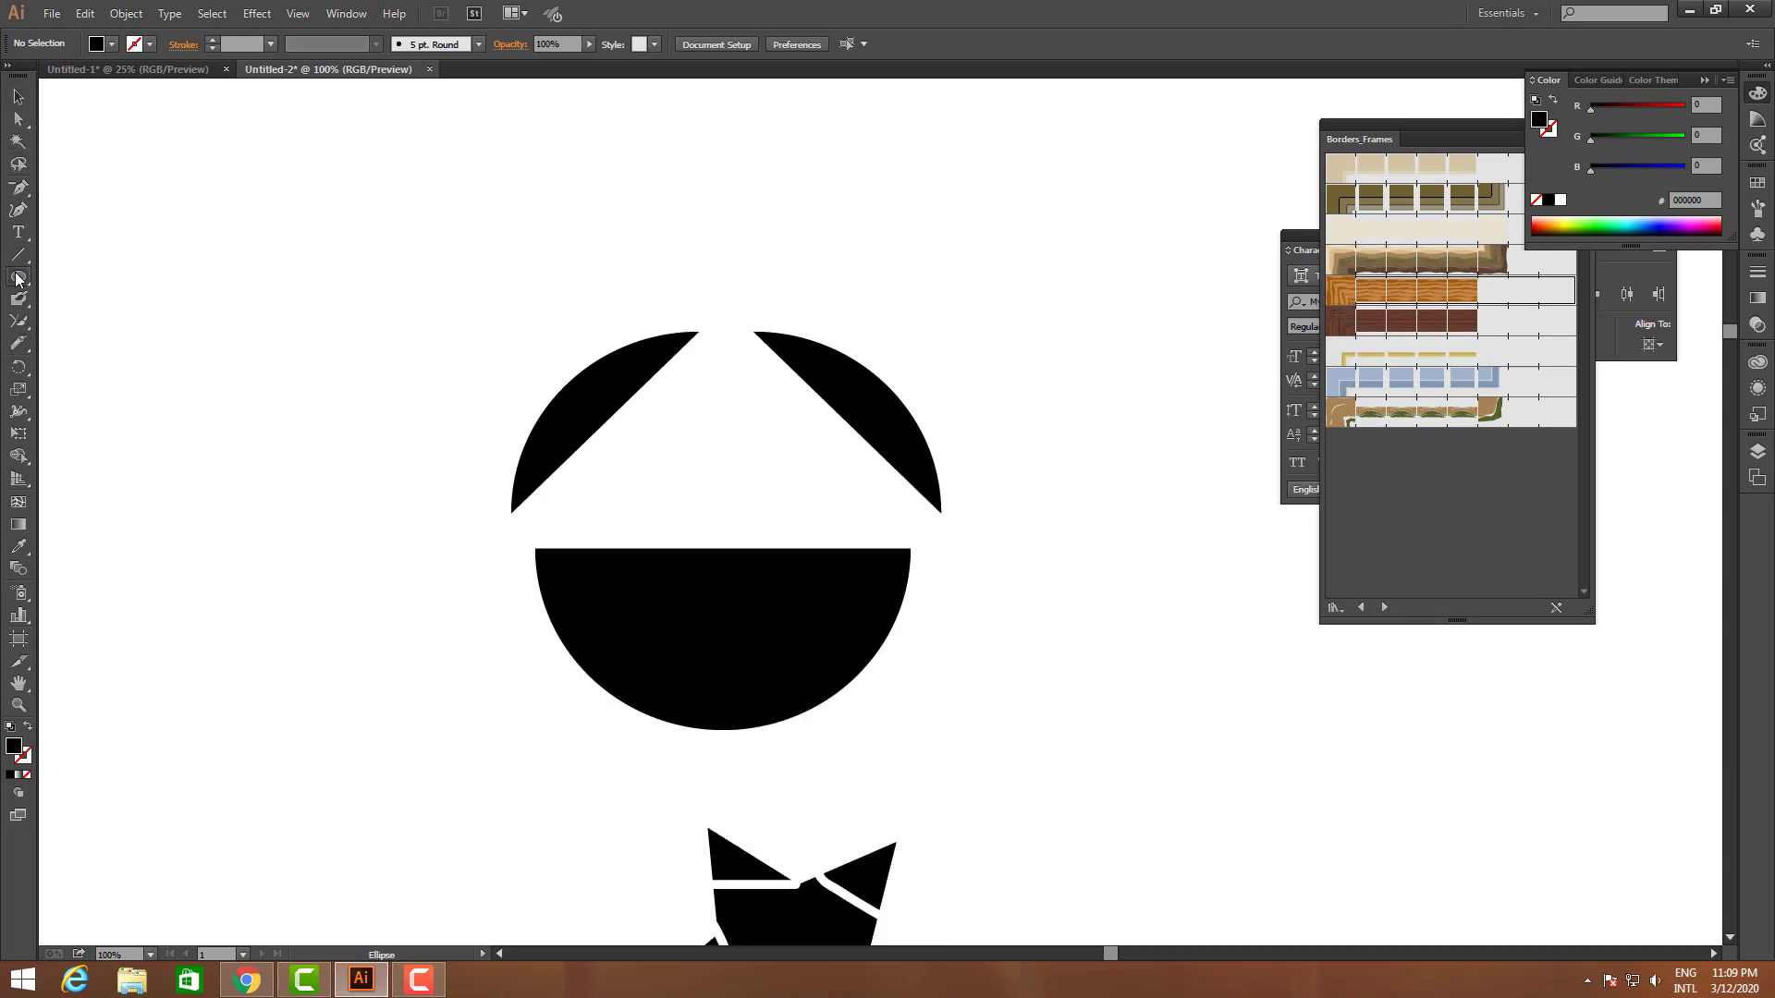
pyautogui.moveTo(519, 159); pyautogui.dragTo(1010, 521)
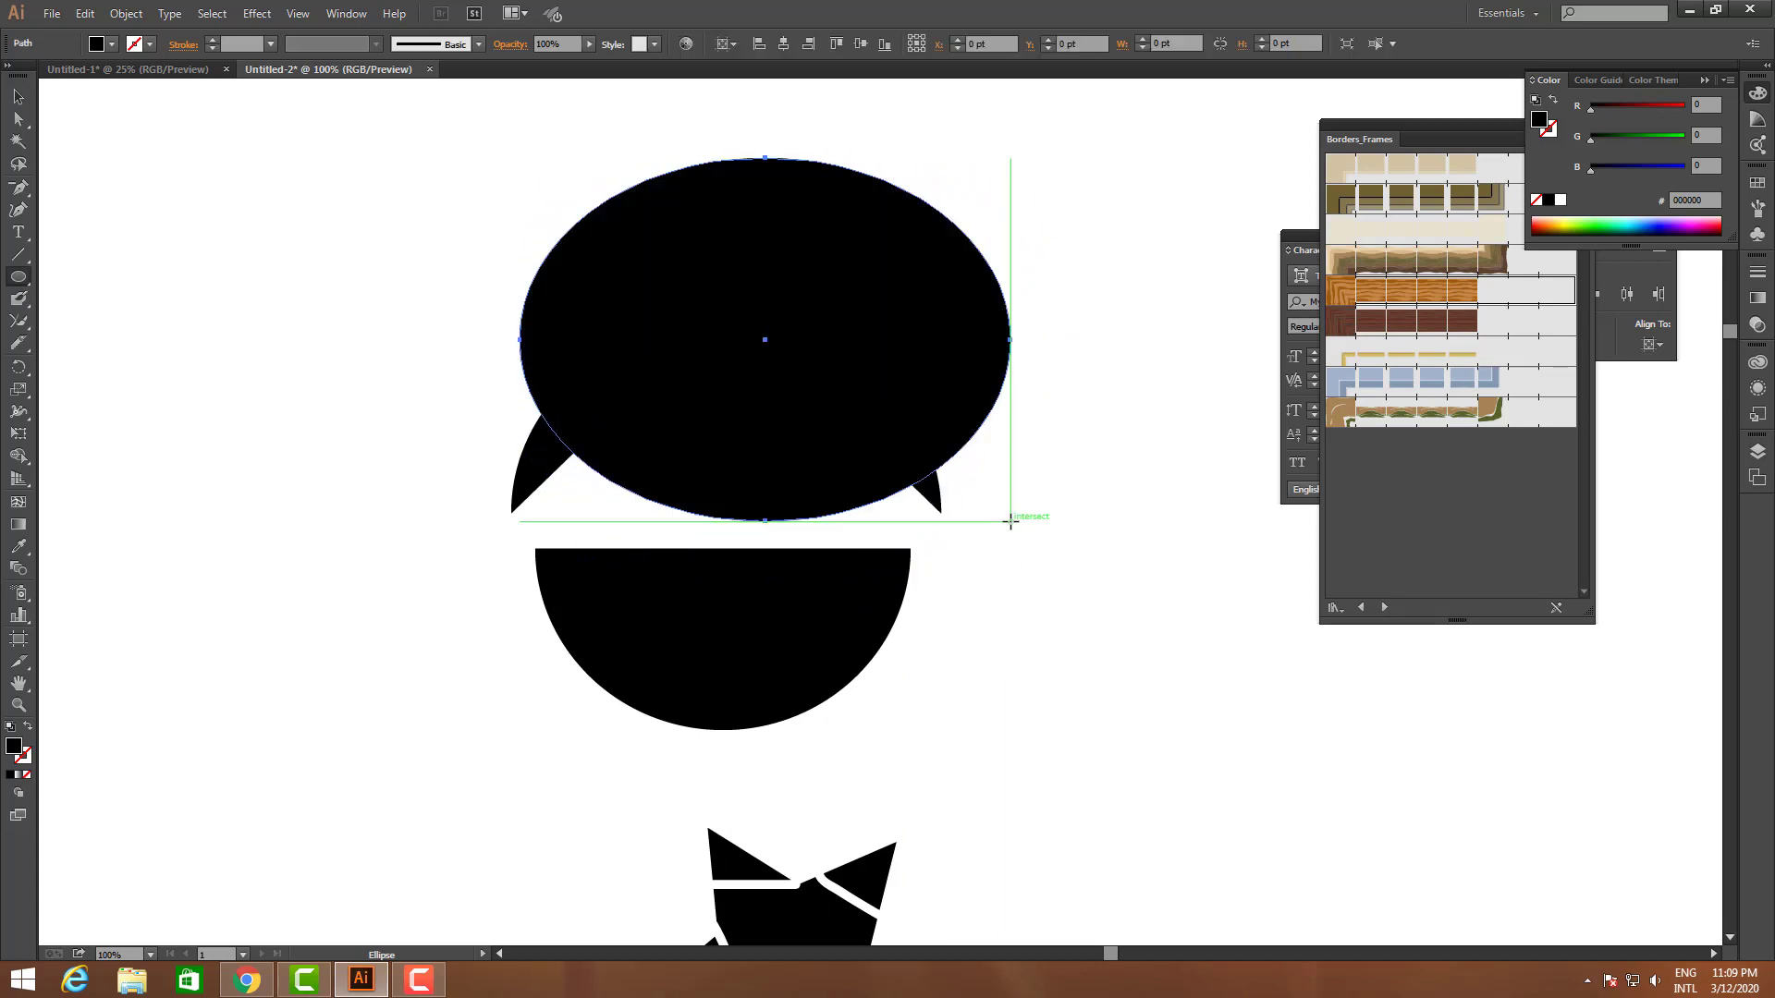
# - Move the new black ellipse up and to the right, into the empty area above the cut circle pieces
pyautogui.click(18, 98)
pyautogui.moveTo(753, 310); pyautogui.dragTo(1094, 148)
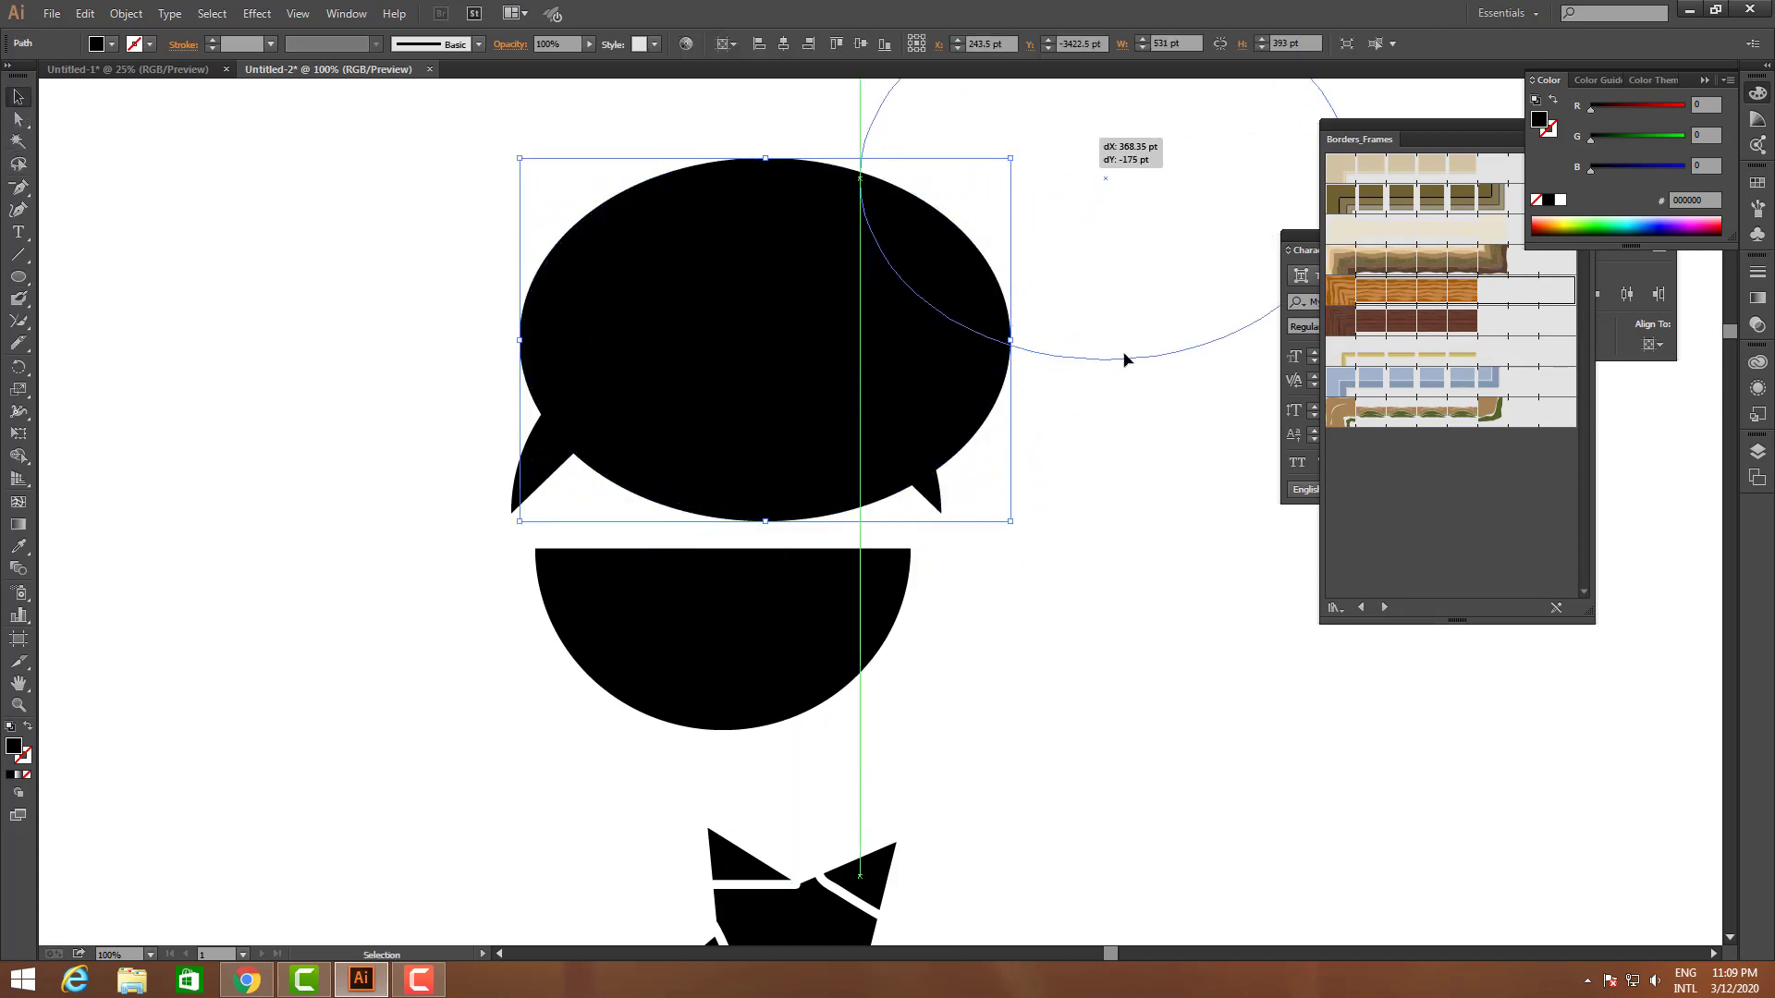
pyautogui.scroll(4, 1093, 743)
pyautogui.scroll(1, 1093, 743)
pyautogui.moveTo(1015, 329); pyautogui.dragTo(799, 252)
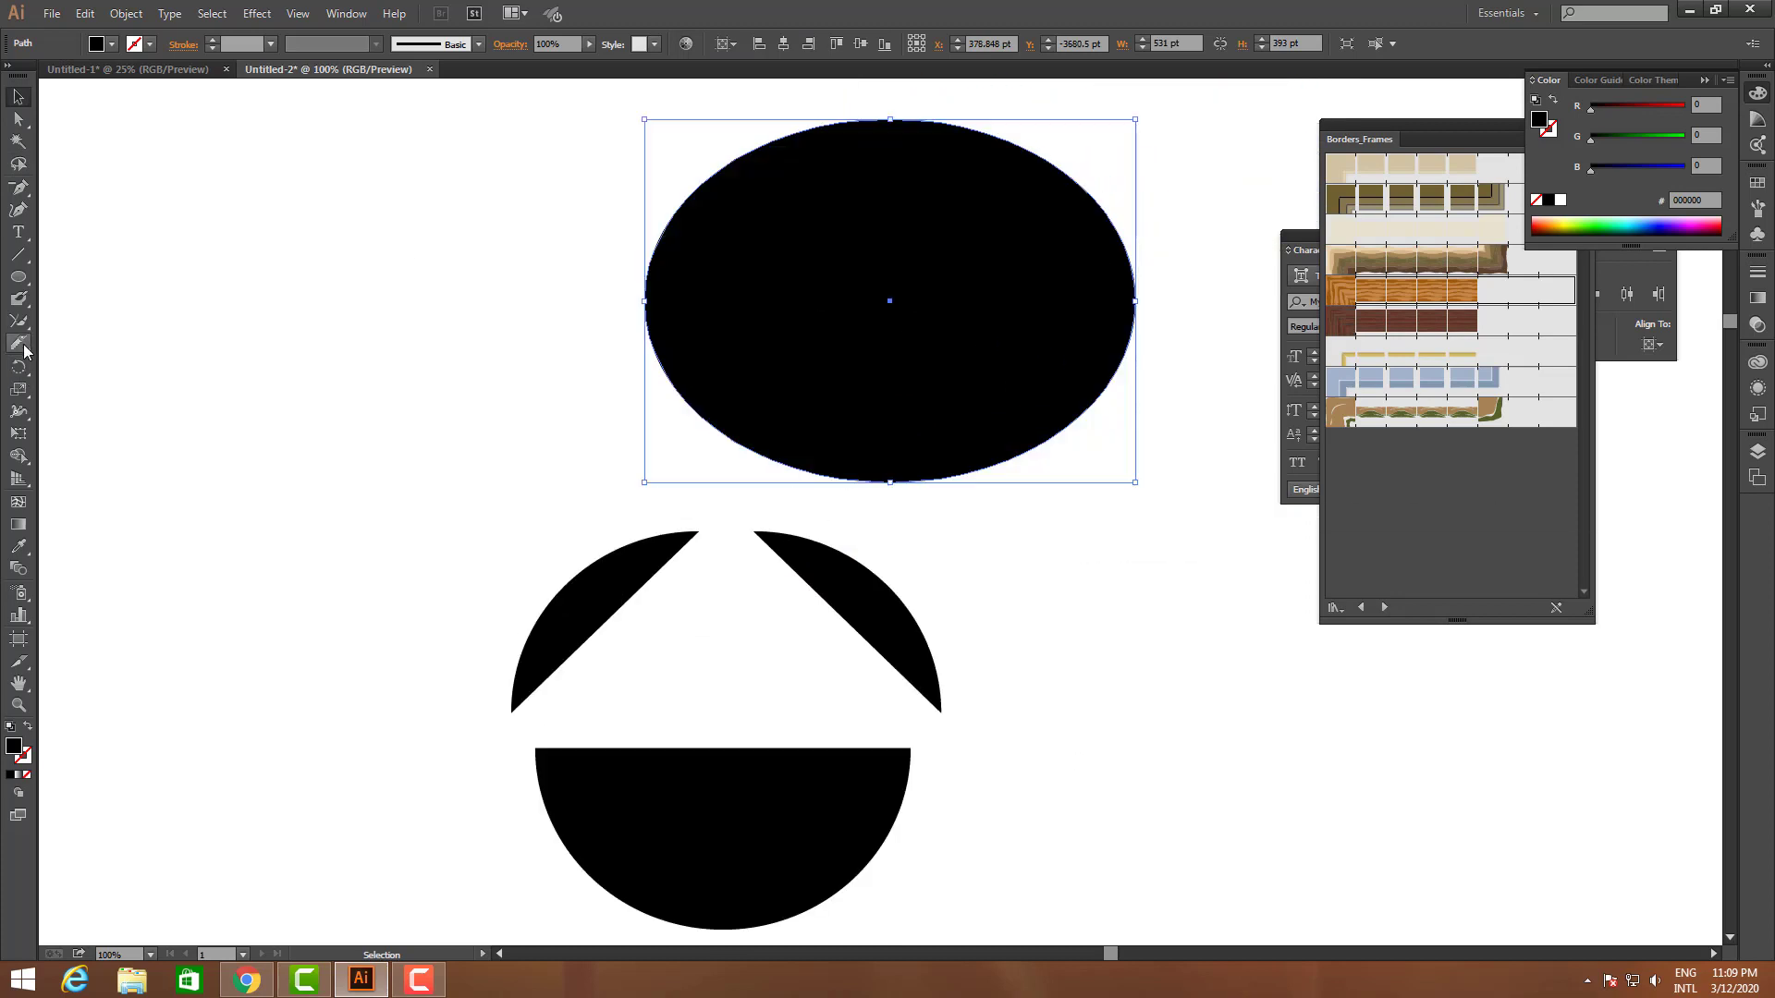
# - Slice the black ellipse into four pieces with three freehand curved Knife cuts, one through its left part and two through its right part
pyautogui.click(23, 349)
pyautogui.moveTo(24, 351)
pyautogui.mouseDown()
pyautogui.moveTo(69, 345)
pyautogui.moveTo(108, 390)
pyautogui.mouseUp()
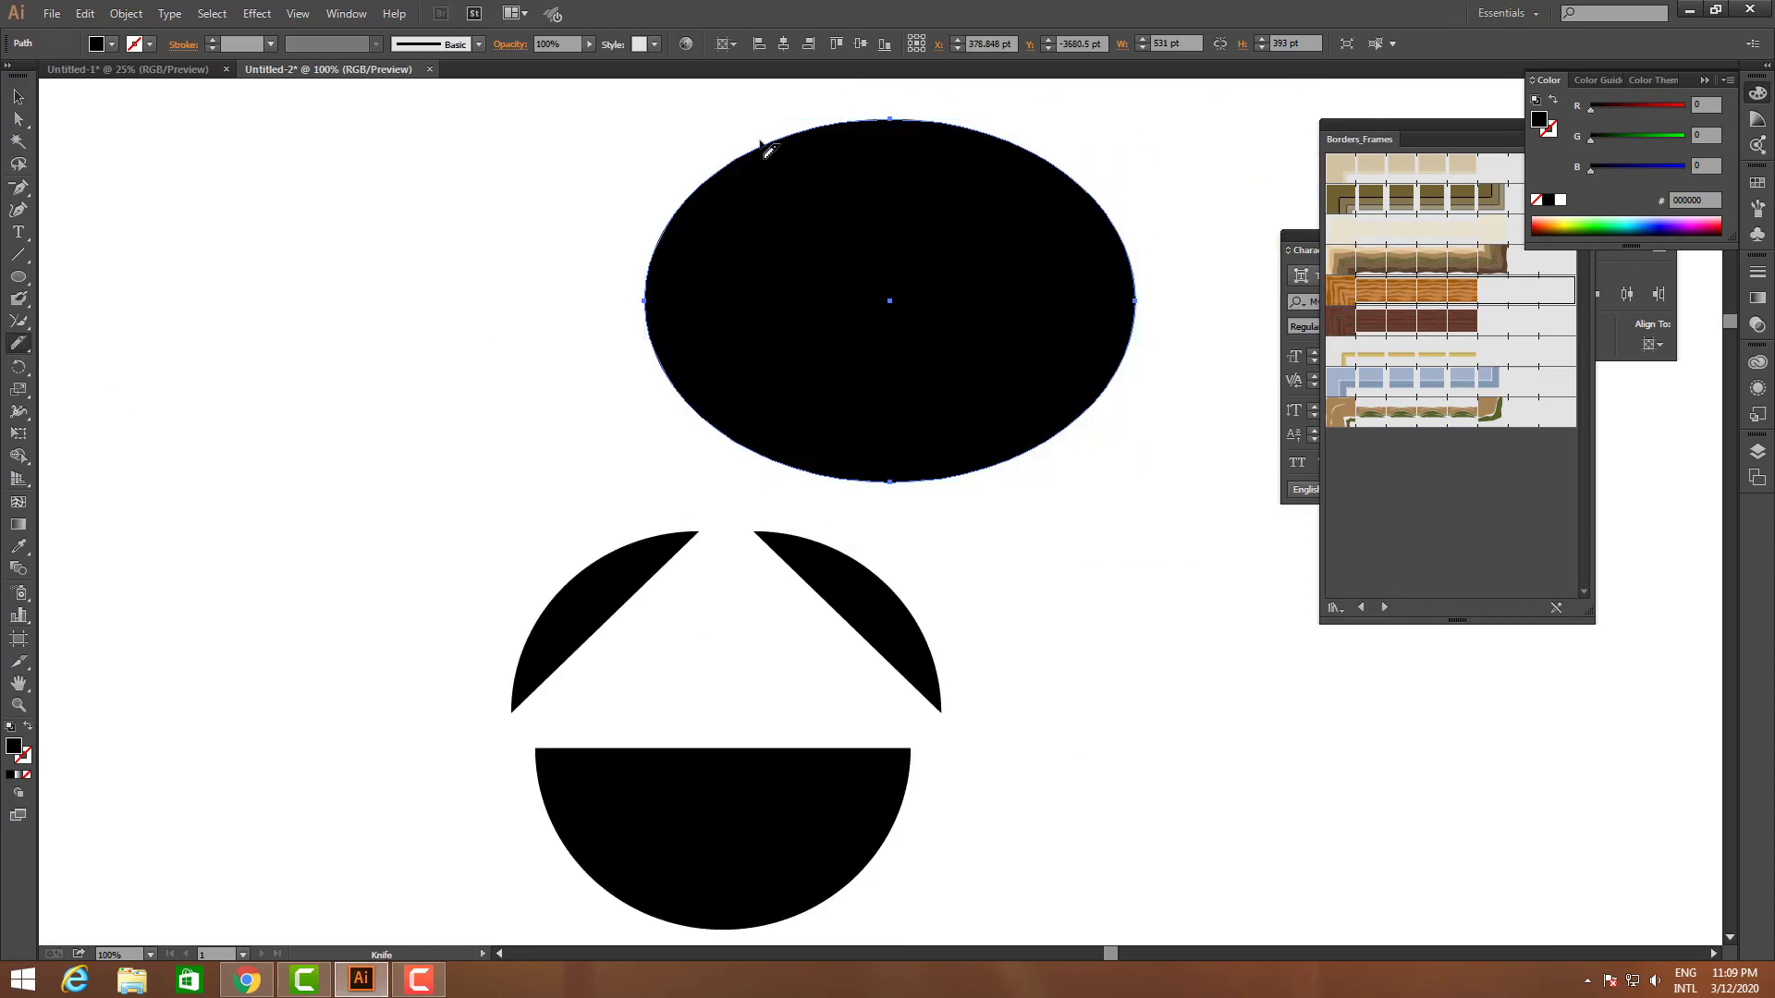
pyautogui.moveTo(710, 106)
pyautogui.mouseDown()
pyautogui.moveTo(799, 199)
pyautogui.moveTo(838, 322)
pyautogui.moveTo(714, 440)
pyautogui.mouseUp()
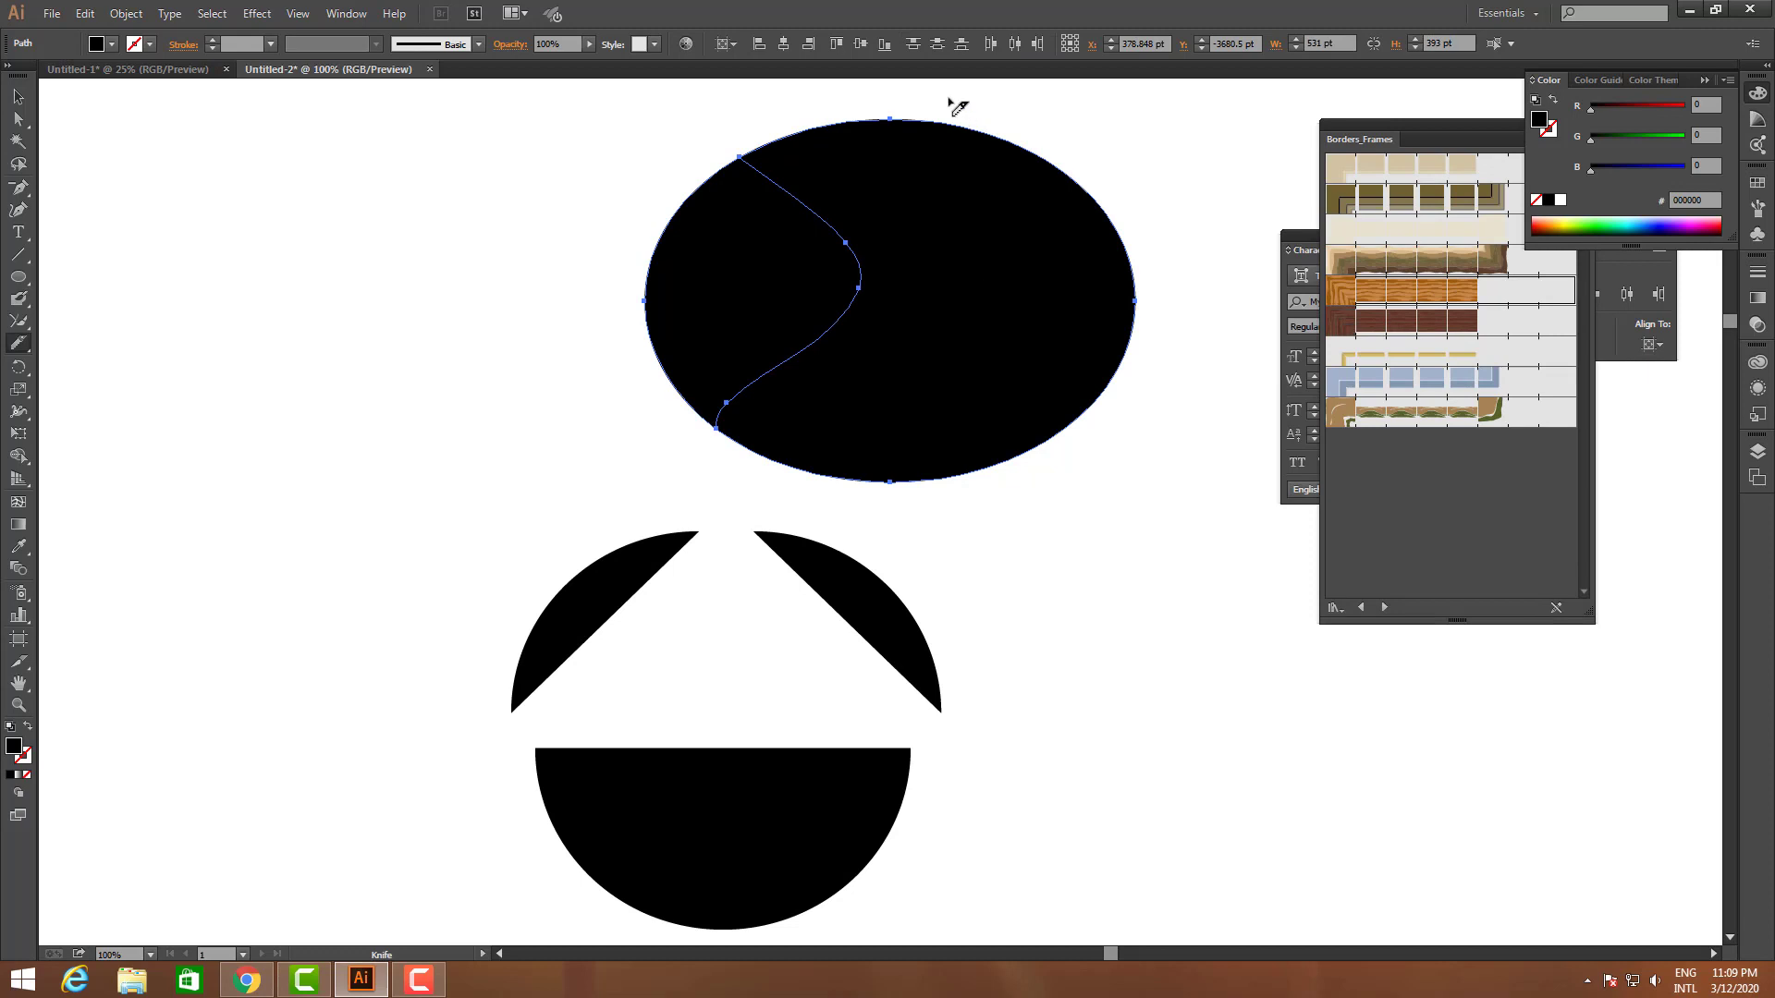
pyautogui.moveTo(937, 88)
pyautogui.mouseDown()
pyautogui.moveTo(949, 242)
pyautogui.moveTo(1022, 414)
pyautogui.moveTo(916, 516)
pyautogui.mouseUp()
pyautogui.moveTo(1106, 445)
pyautogui.mouseDown()
pyautogui.moveTo(970, 120)
pyautogui.moveTo(976, 76)
pyautogui.mouseUp()
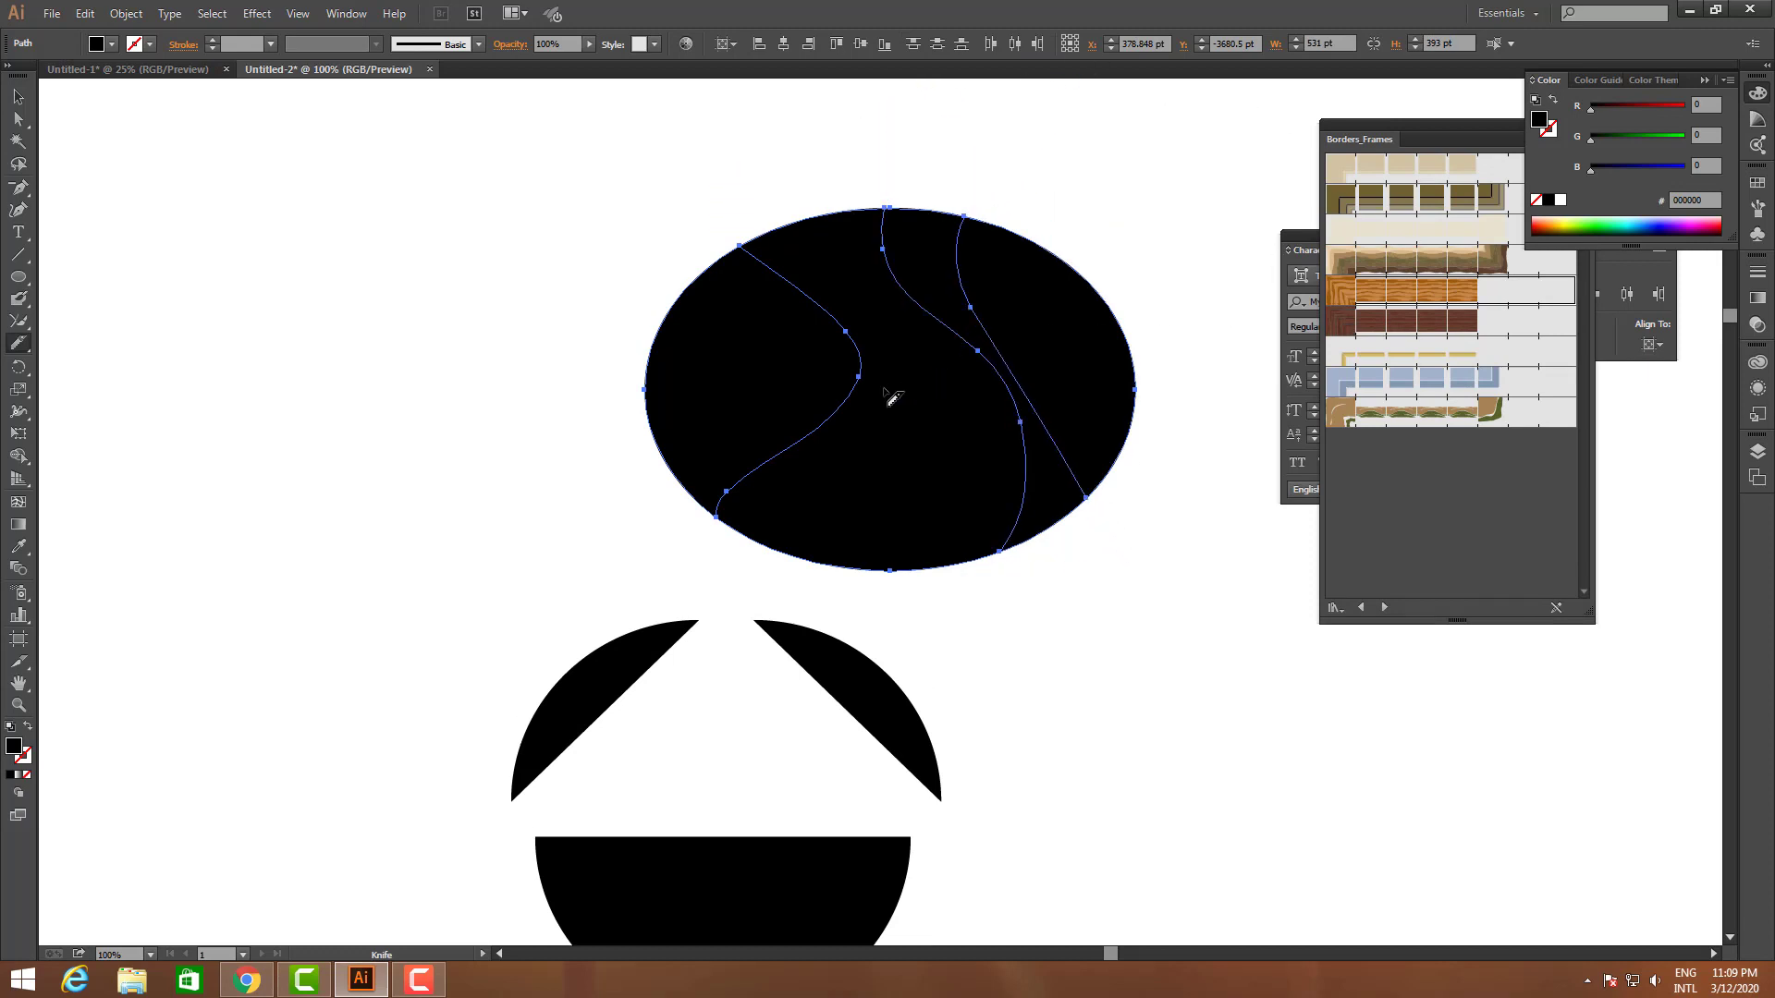
# - Move the four ellipse pieces apart sideways, leaving narrow curved gaps between them
pyautogui.click(18, 97)
pyautogui.click(277, 322)
pyautogui.moveTo(730, 369); pyautogui.dragTo(683, 368)
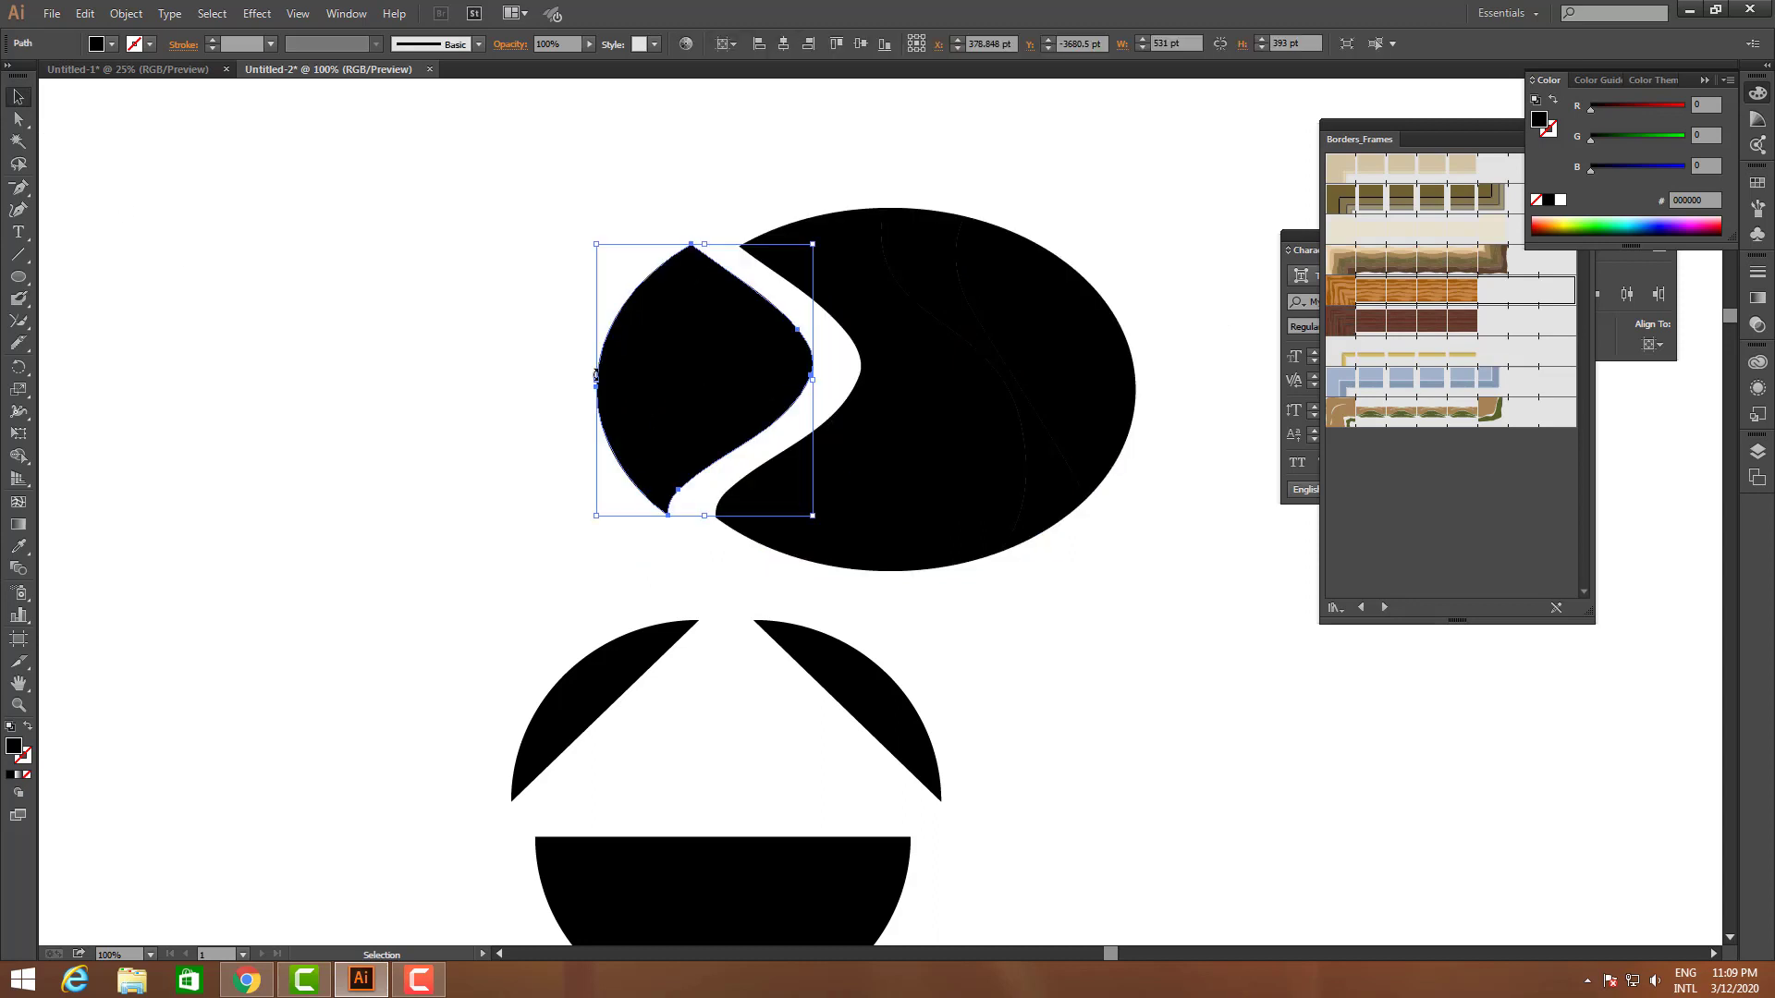
pyautogui.moveTo(1093, 362); pyautogui.dragTo(1155, 362)
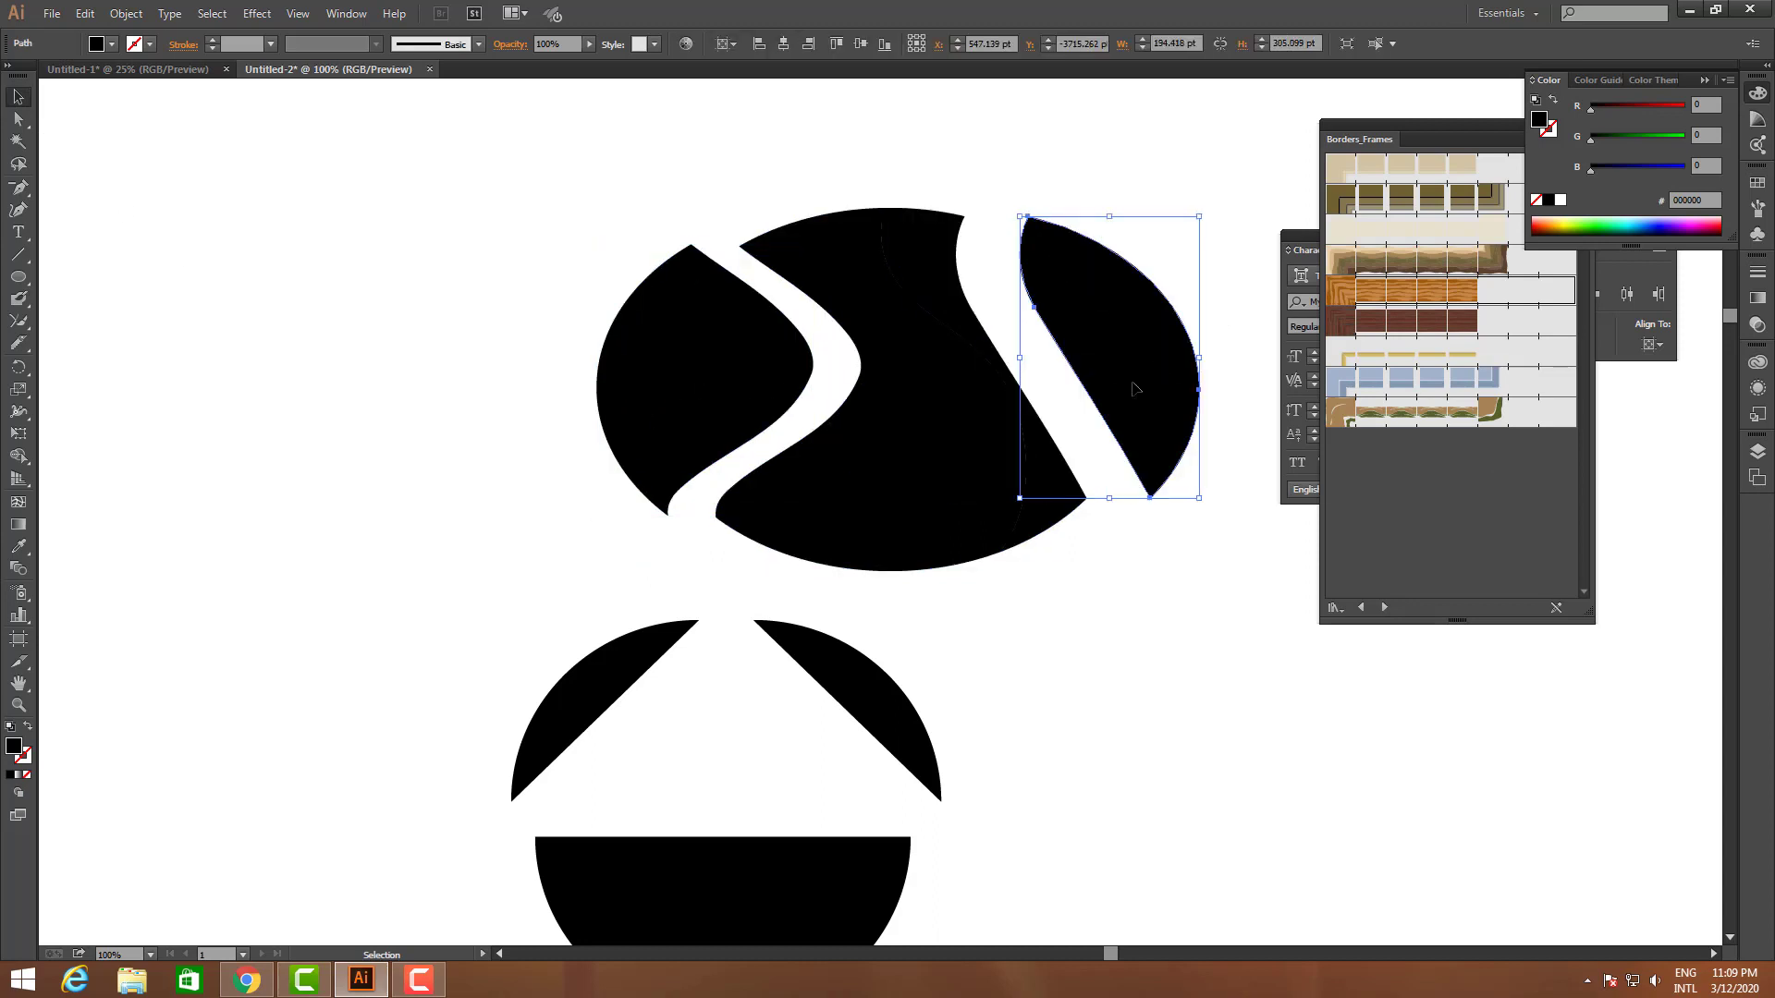
pyautogui.moveTo(1037, 430); pyautogui.dragTo(1060, 431)
pyautogui.click(1122, 618)
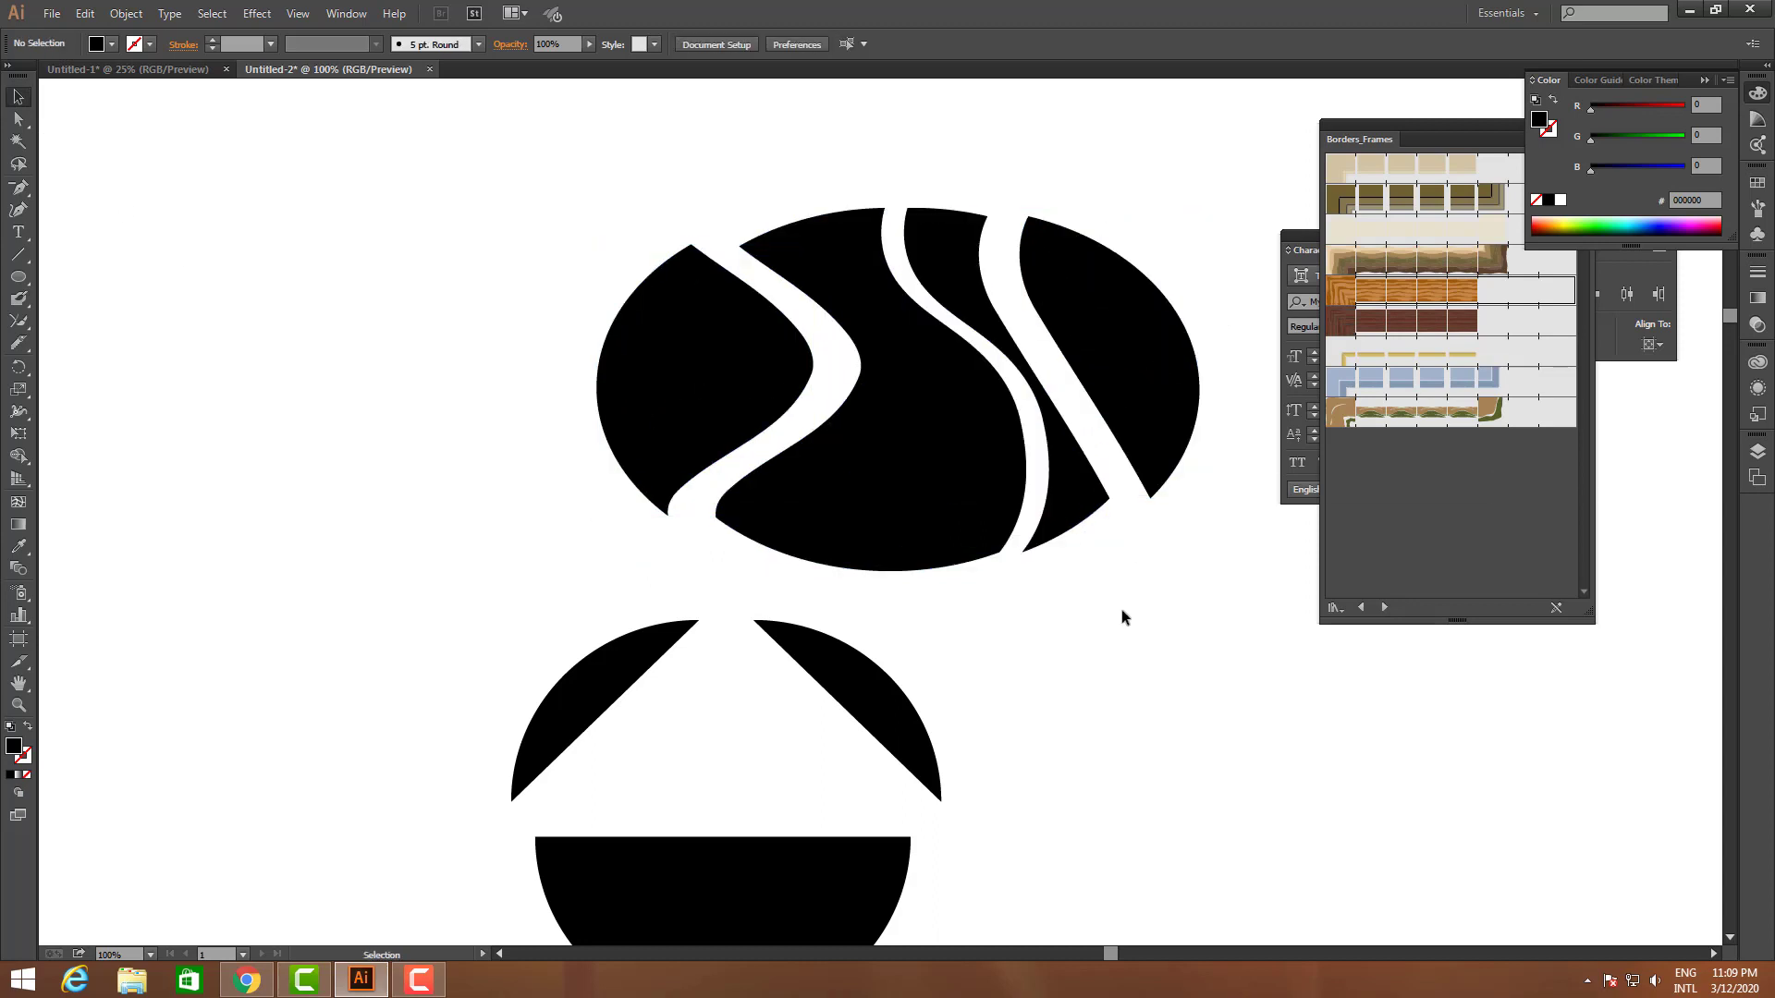
pyautogui.moveTo(758, 395); pyautogui.dragTo(777, 395)
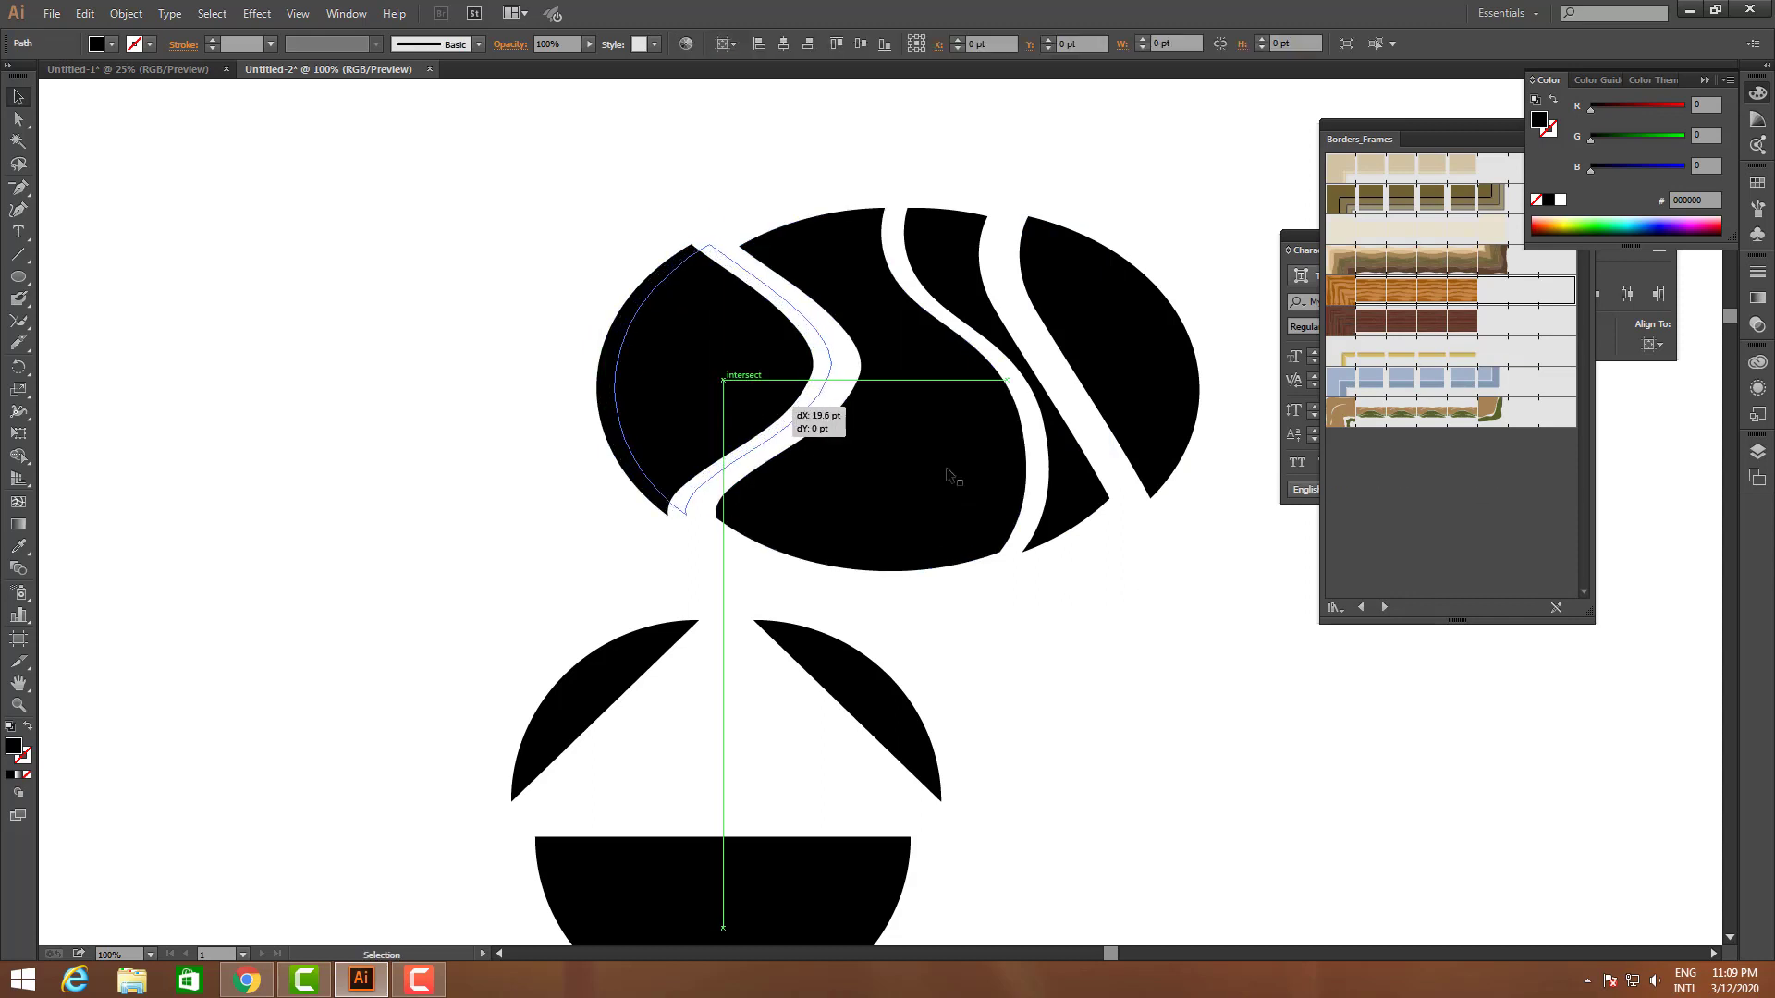
pyautogui.click(1152, 632)
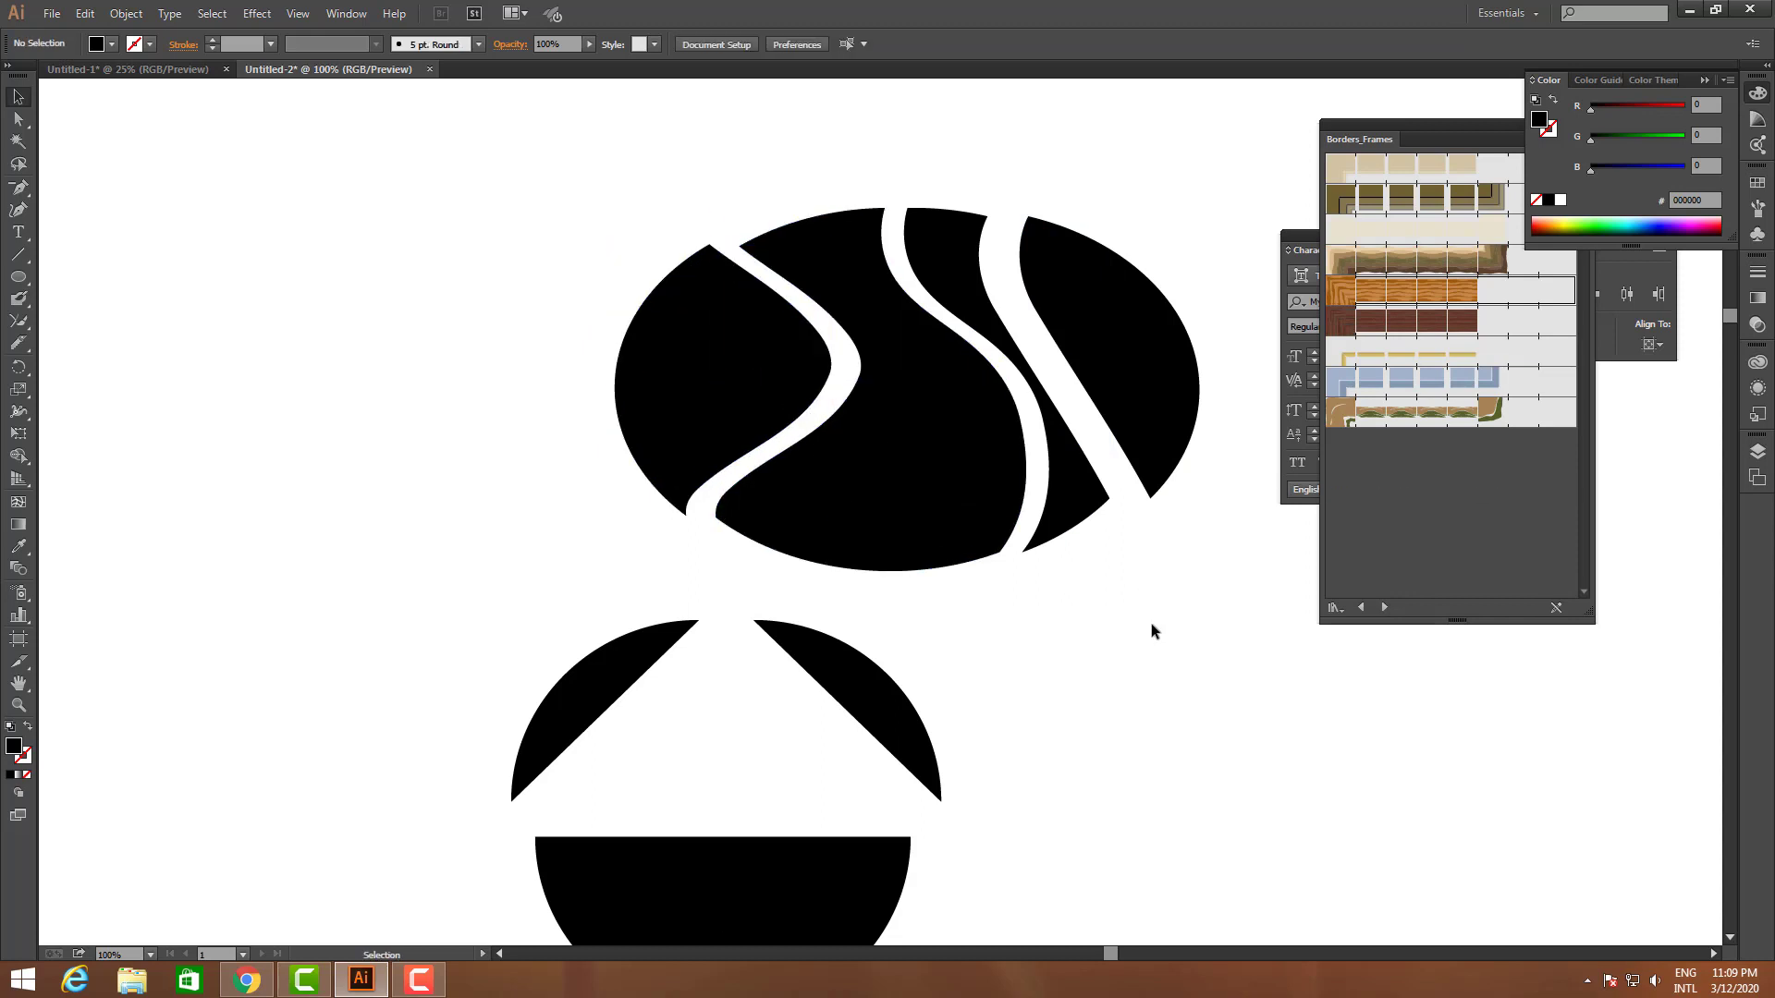
# - Fill the large middle ellipse piece with green (R 0, G 181, B 0) and the leftmost piece with yellow-green (R 191, G 219, B 0)
pyautogui.click(912, 428)
pyautogui.click(1654, 139)
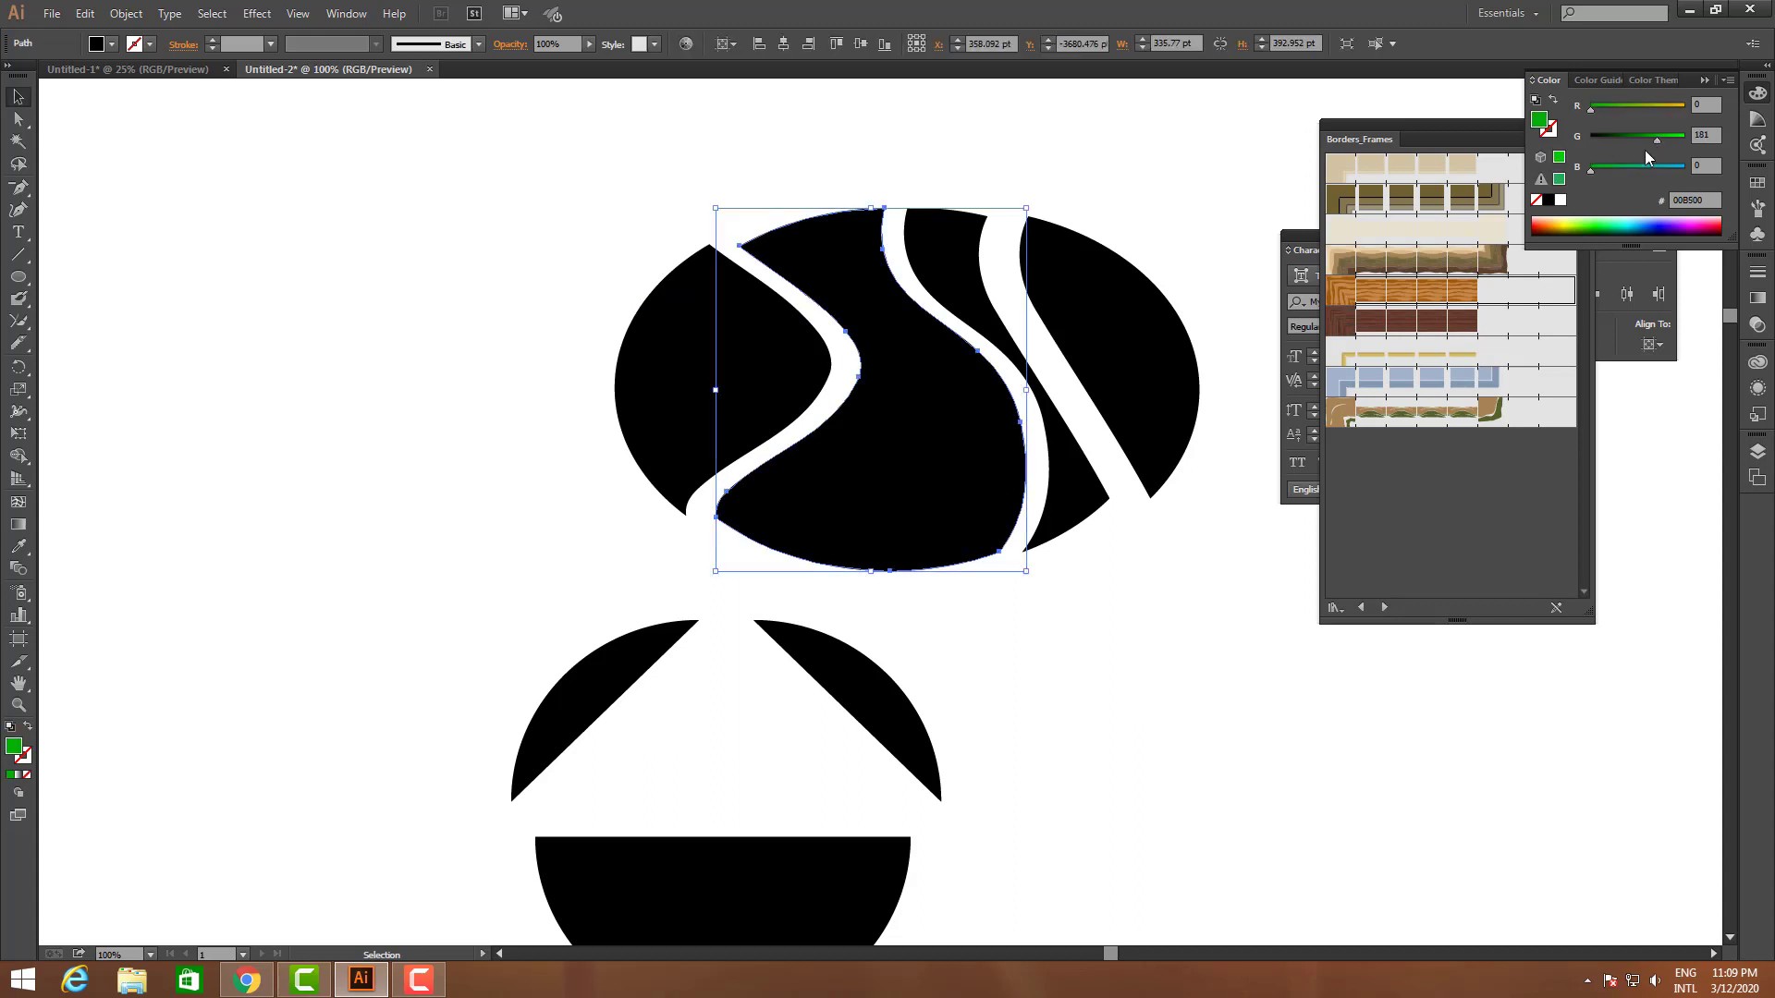
pyautogui.click(1062, 474)
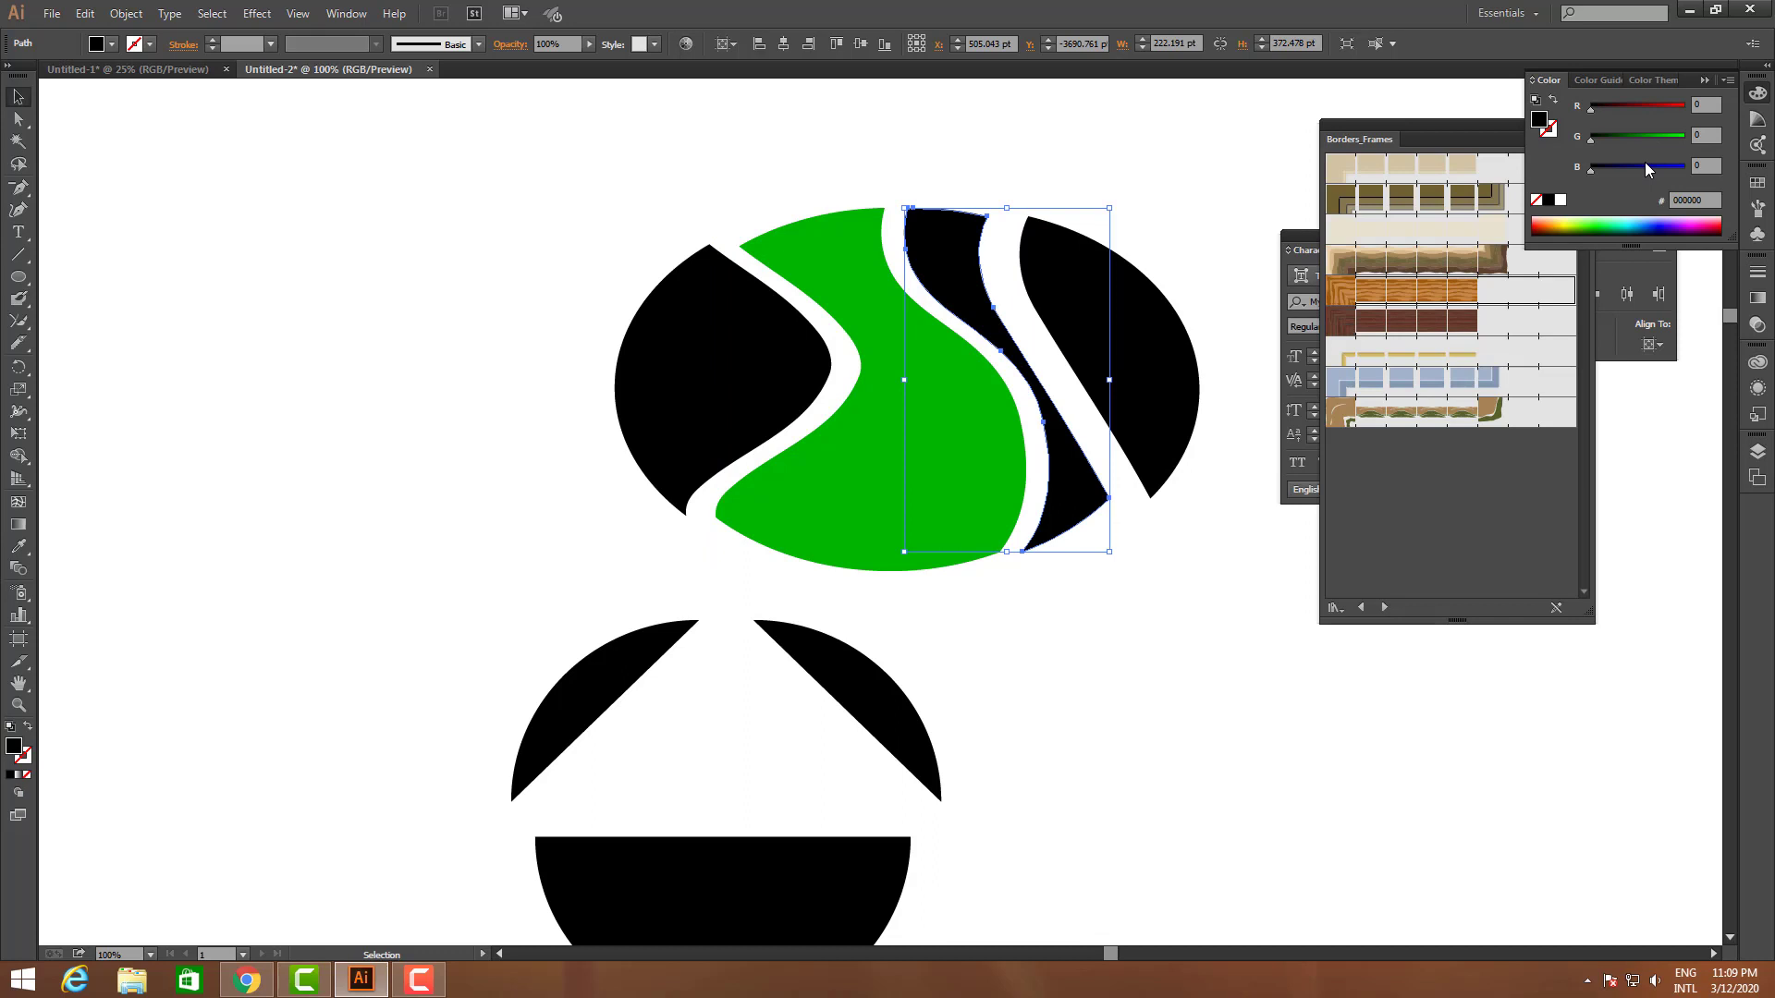
pyautogui.click(760, 371)
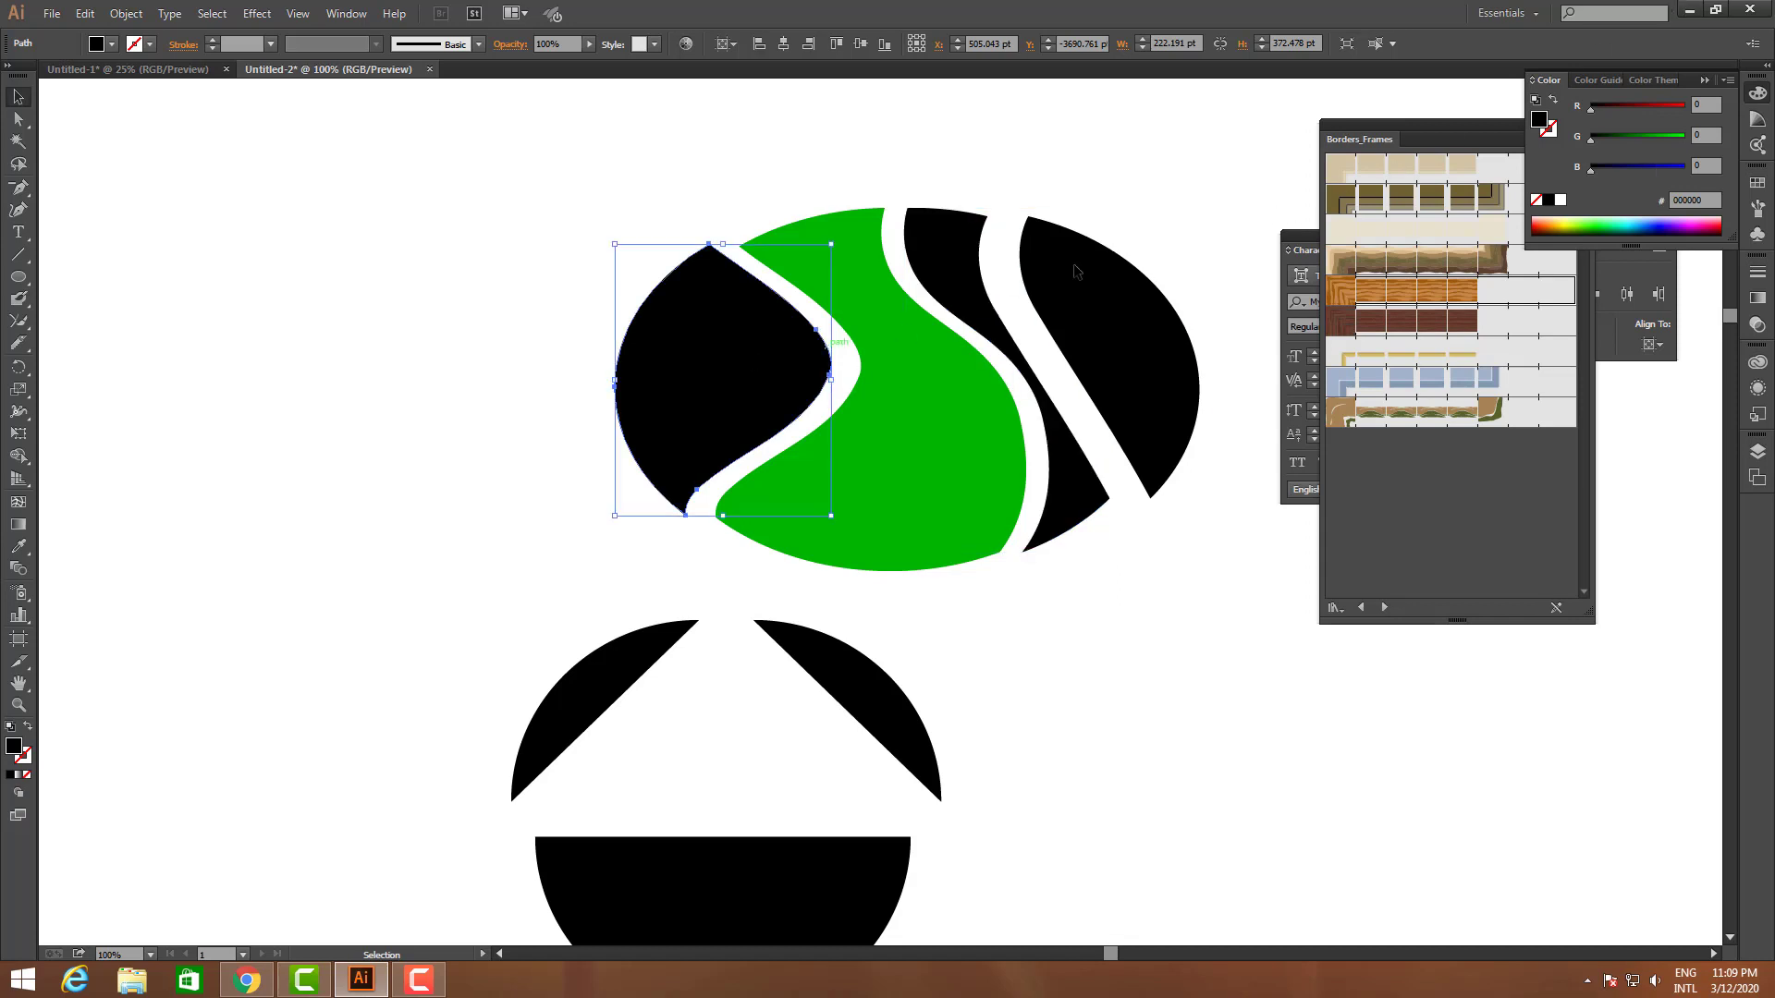
pyautogui.click(1668, 137)
pyautogui.click(1661, 107)
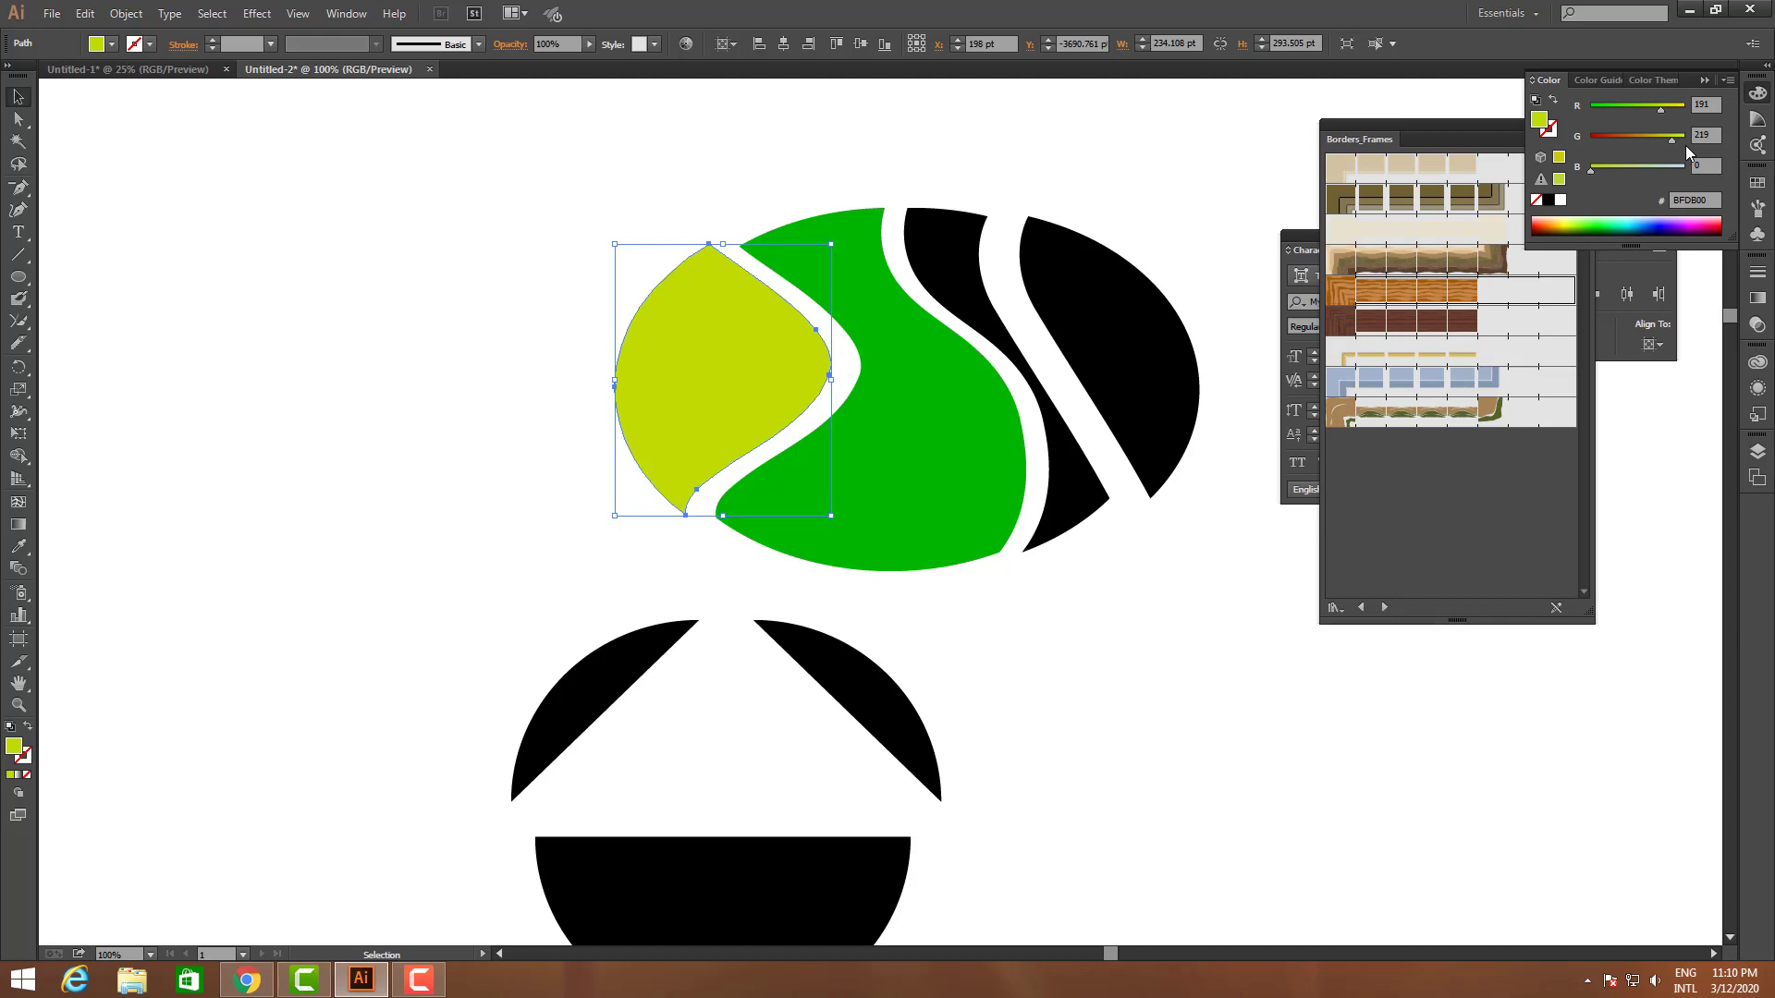
# - Activate the Knife tool again, keeping the yellow-green piece selected
pyautogui.click(20, 343)
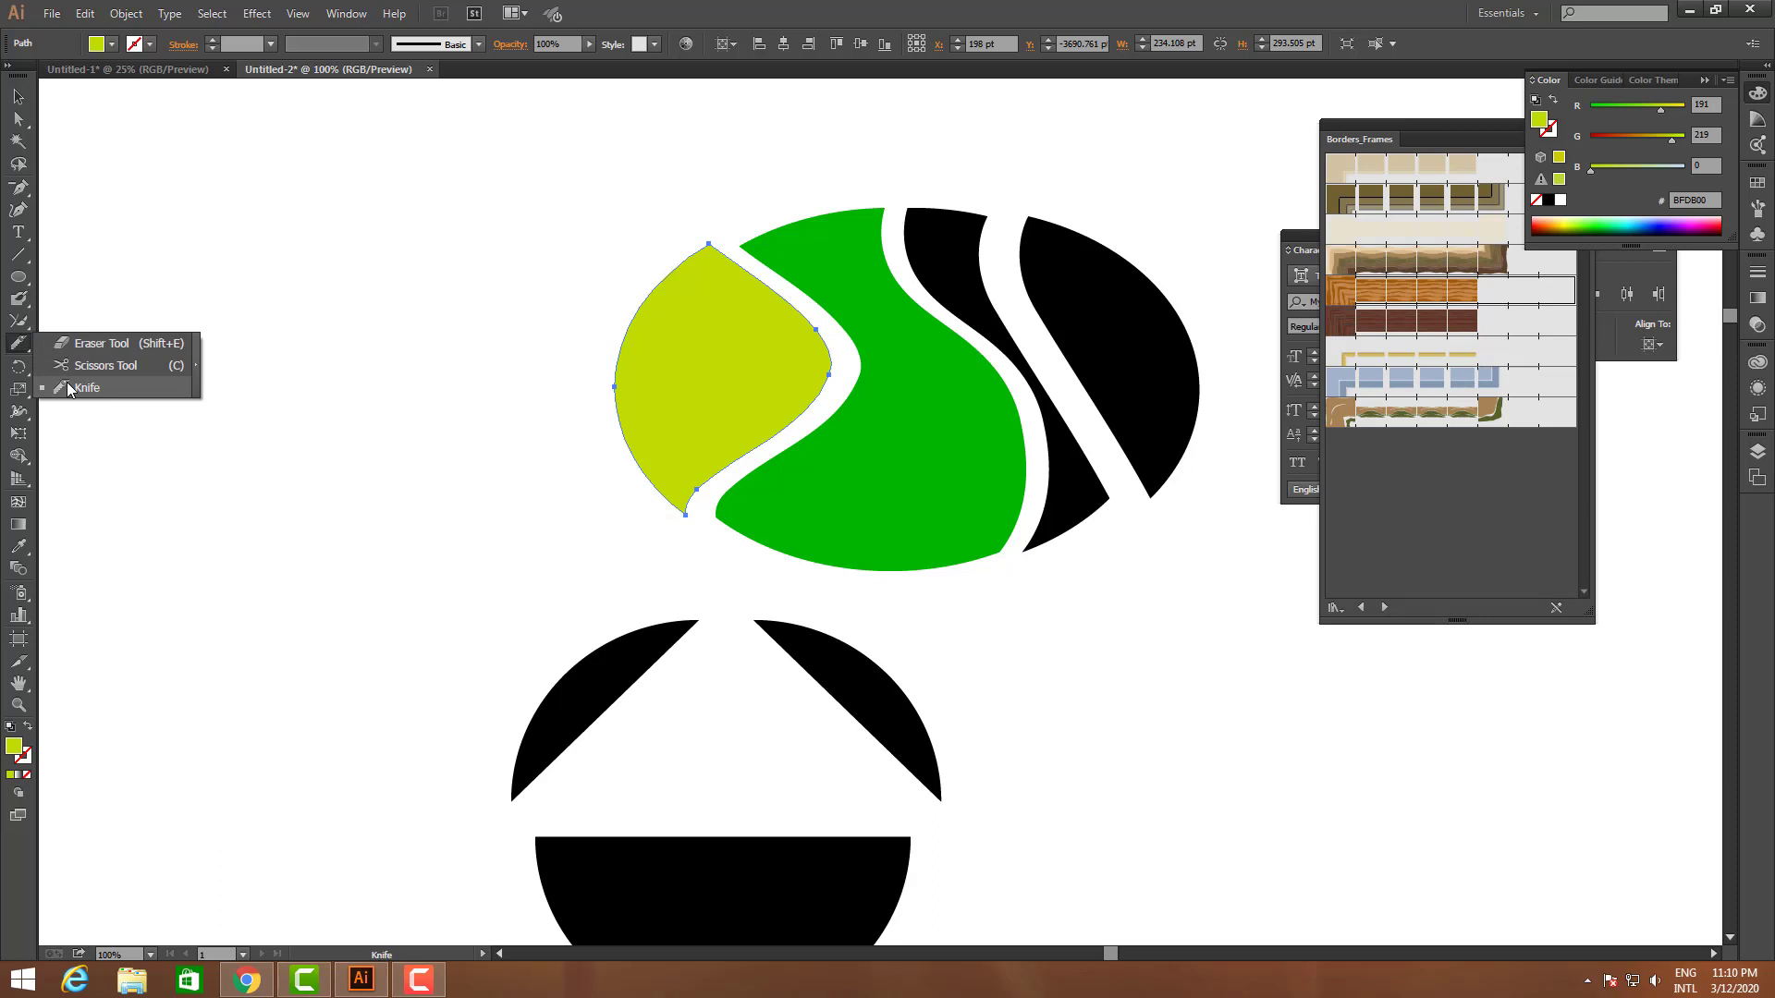
pyautogui.click(26, 351)
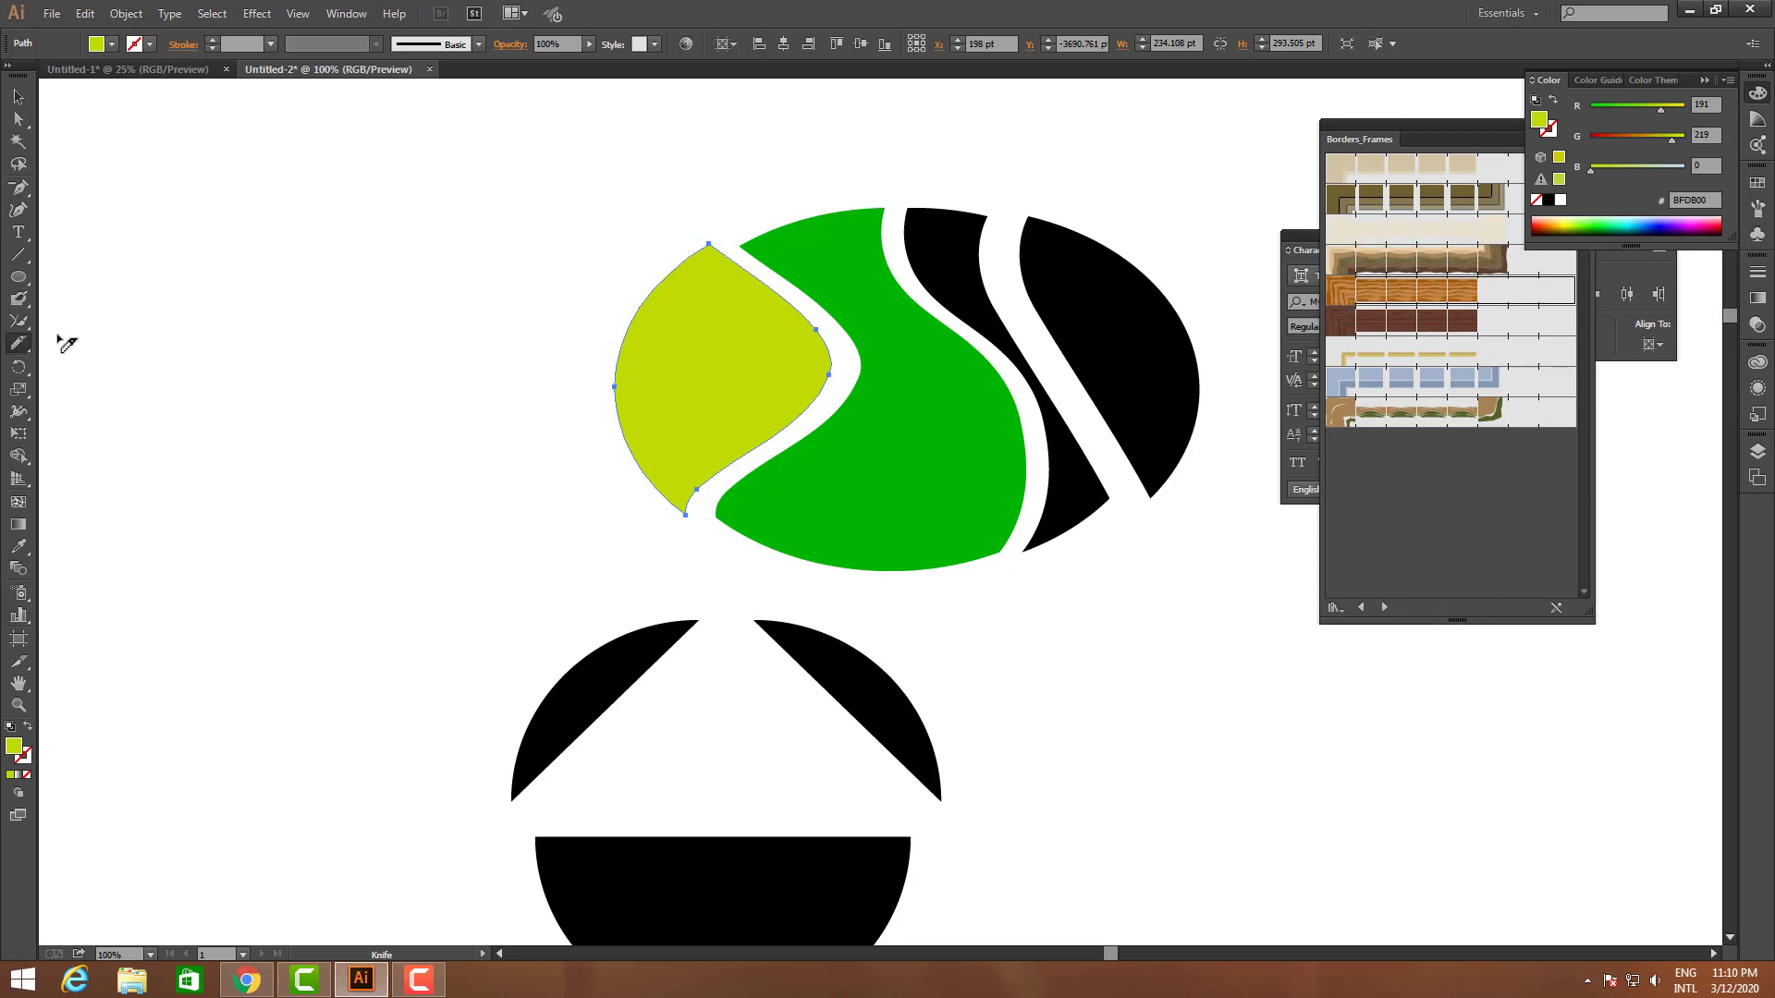